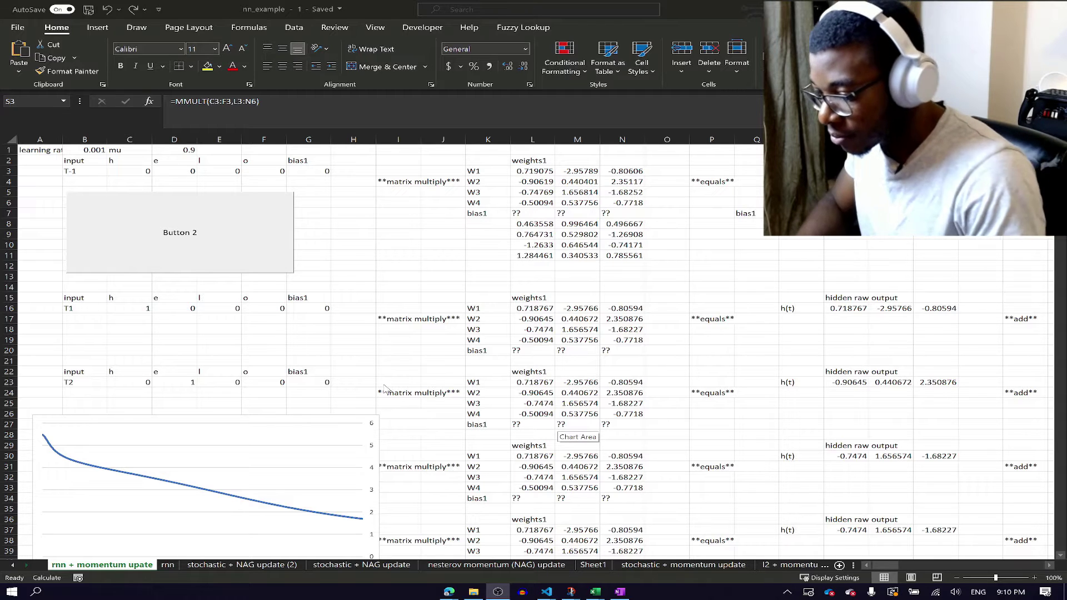
pyautogui.click(350, 220)
pyautogui.click(350, 220)
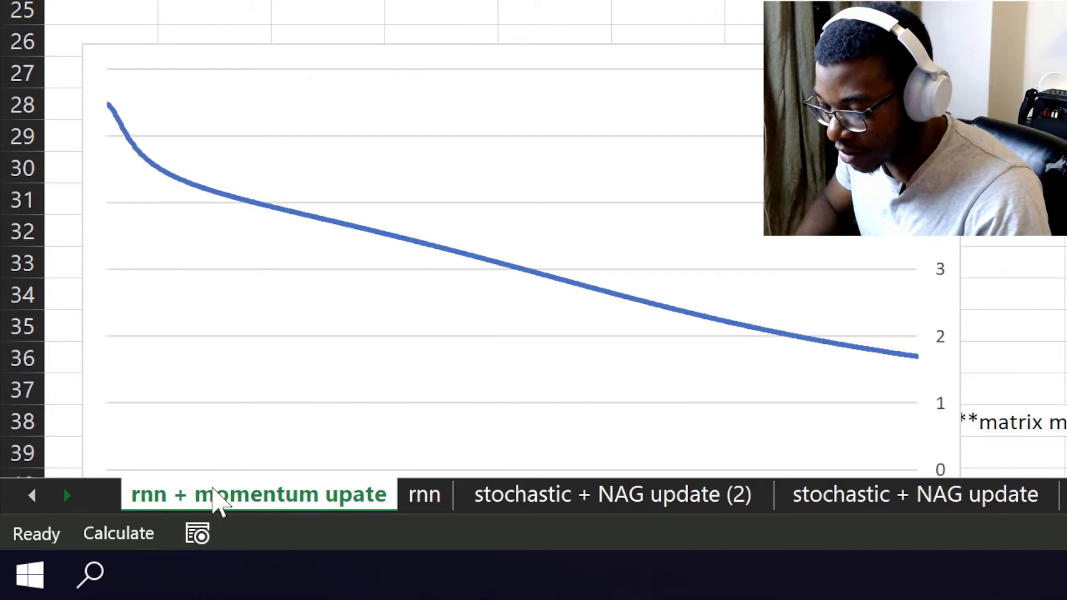
# Create a copy of the "rnn + momentum upate" sheet and place it before the original.
pyautogui.rightClick(218, 500)
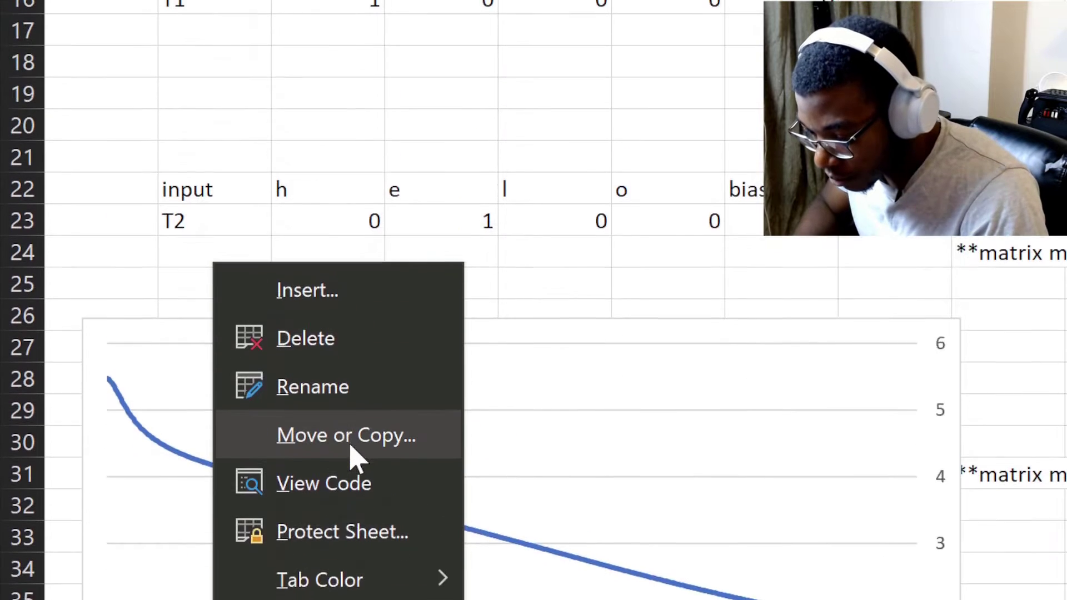
pyautogui.click(350, 356)
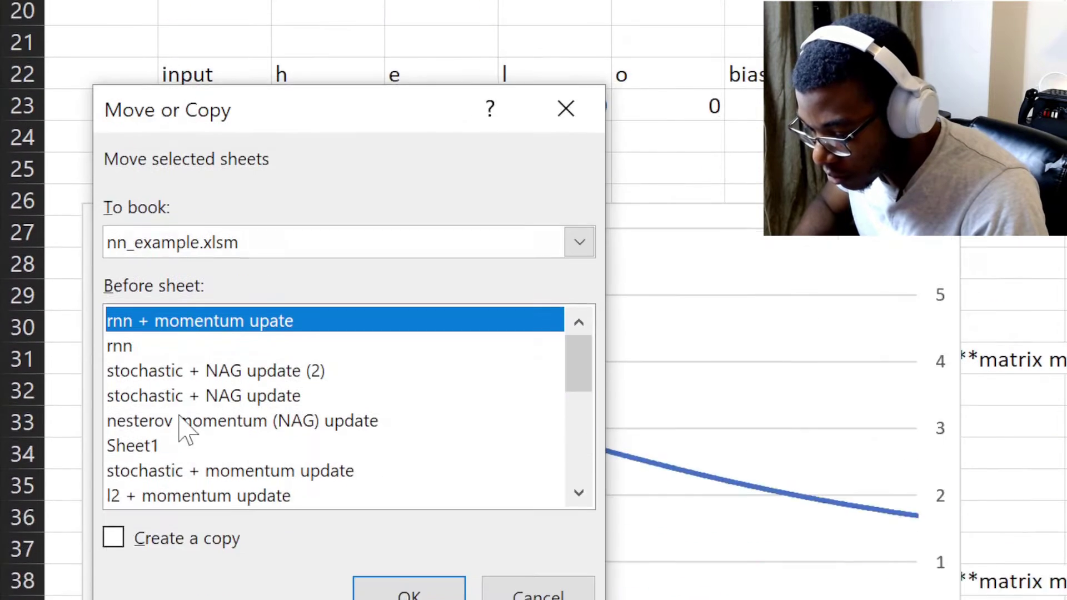
pyautogui.click(167, 597)
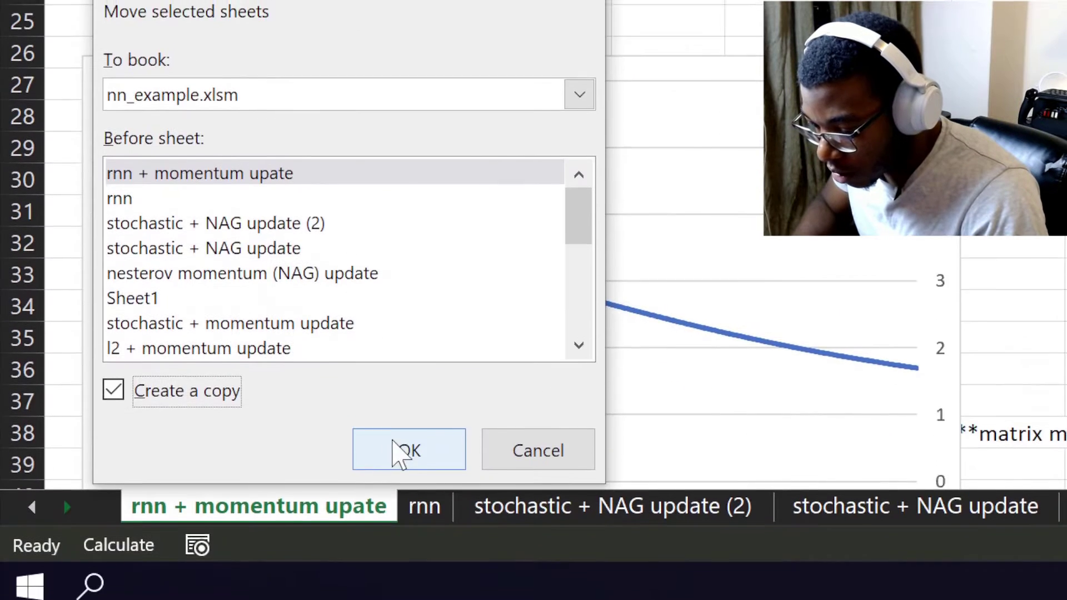
pyautogui.click(399, 448)
# Rename the copied sheet as "rnn + nesterov momentum".
pyautogui.doubleClick(288, 501)
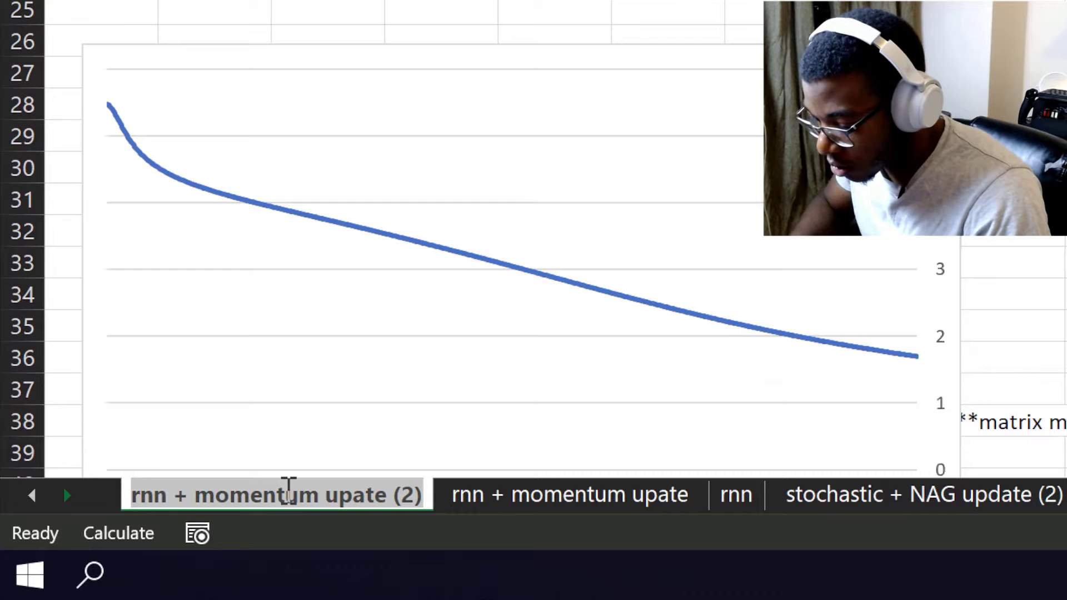
pyautogui.press('End')
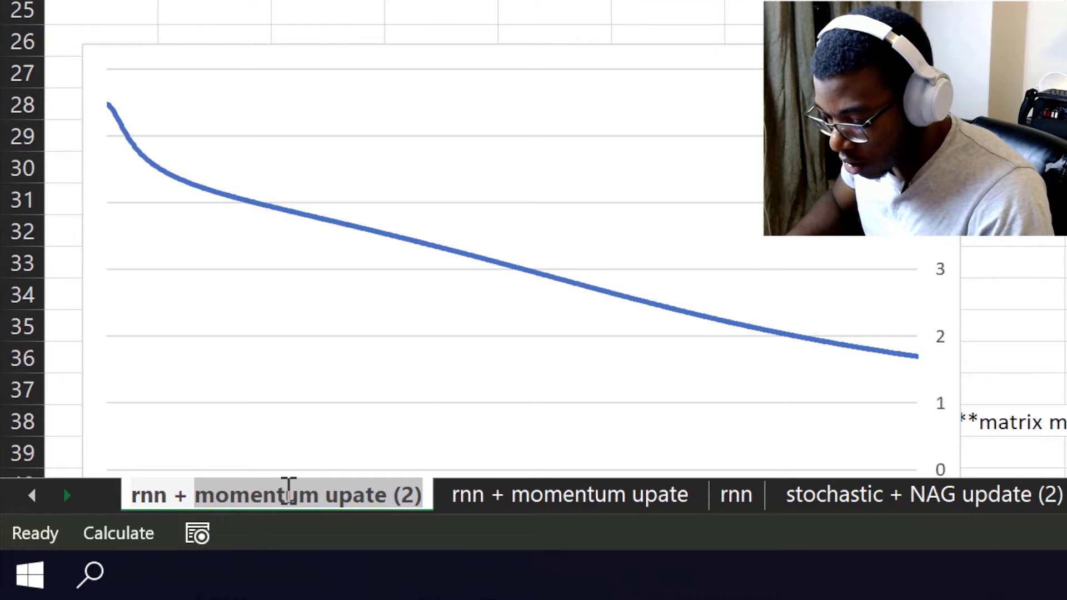
pyautogui.write('neste')
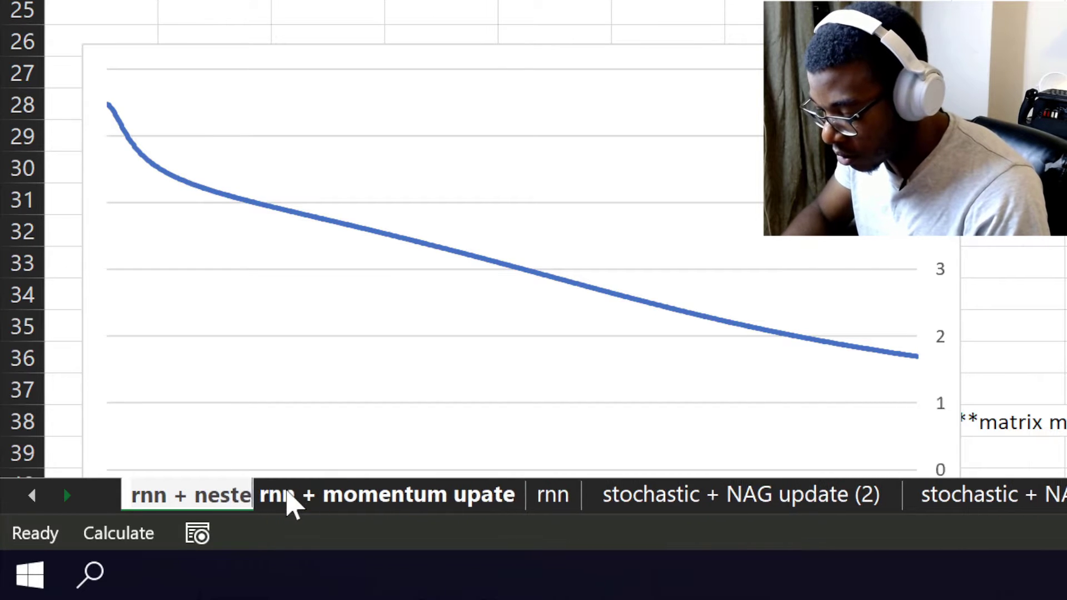
pyautogui.write('rov')
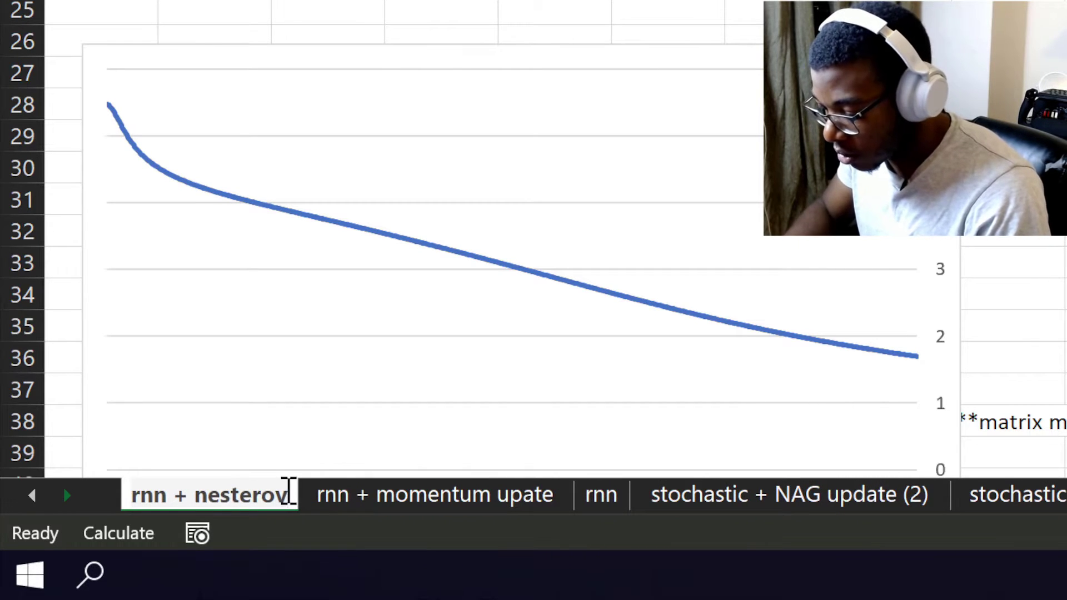
pyautogui.write(' momentum')
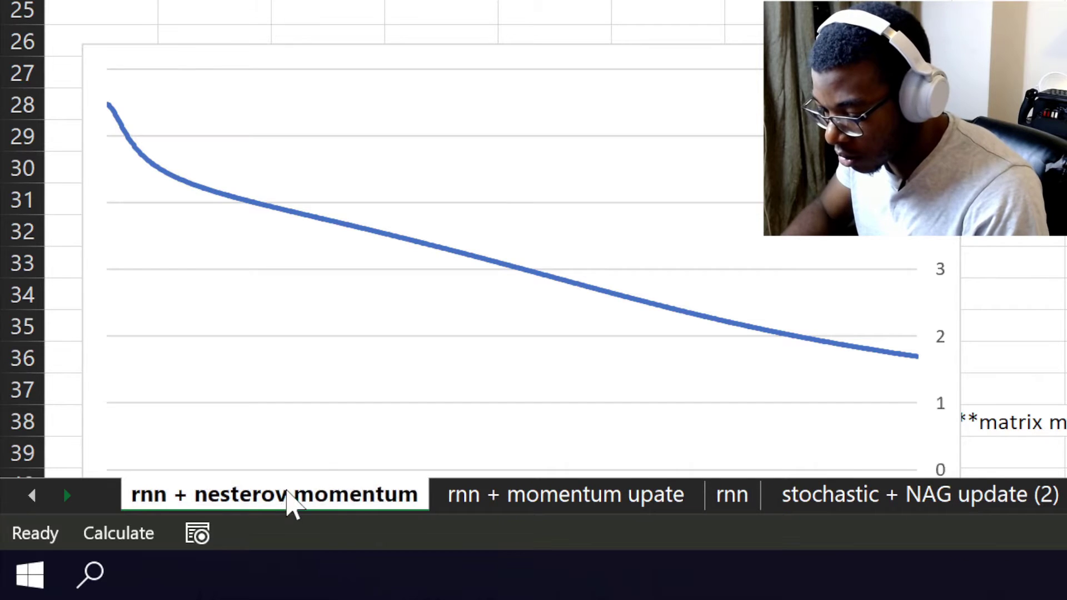
pyautogui.press('Return')
# Open the data source settings of the error chart on the "rnn + momentum upate" sheet.
pyautogui.click(547, 495)
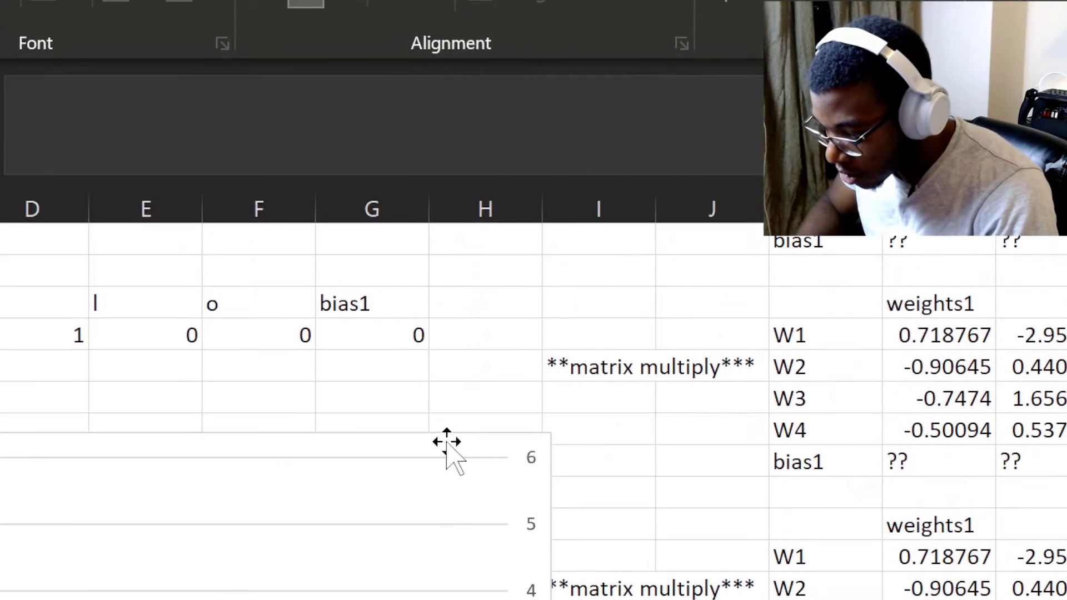
pyautogui.click(448, 442)
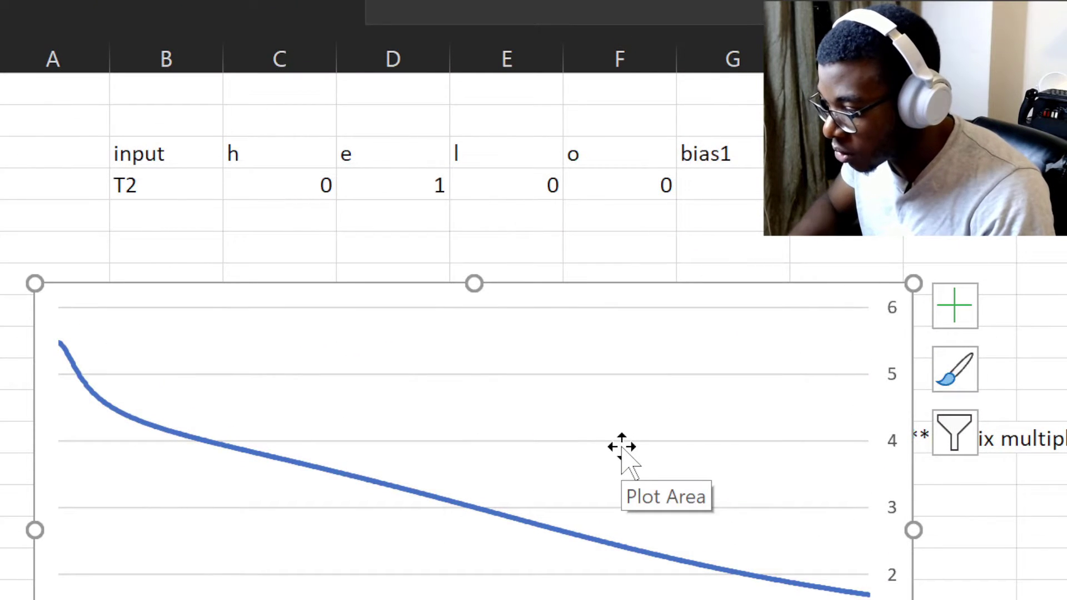
pyautogui.hotkey('alt', 'j')
pyautogui.press('c')
pyautogui.press('e')
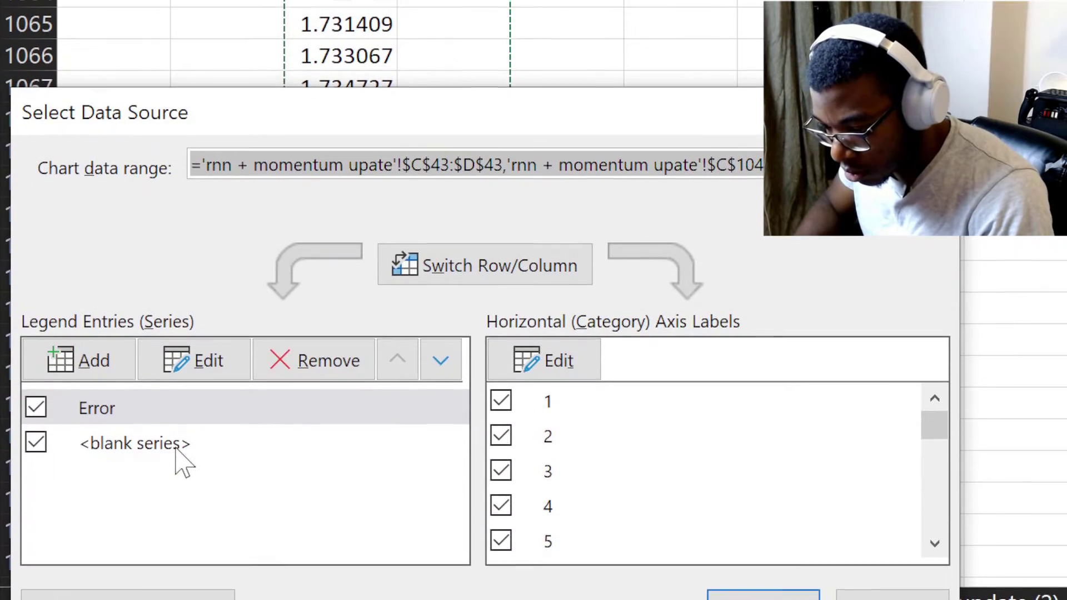
# Set the chart's Error series values to the whole error column, from C44 down to its last filled cell.
pyautogui.click(176, 445)
pyautogui.click(183, 364)
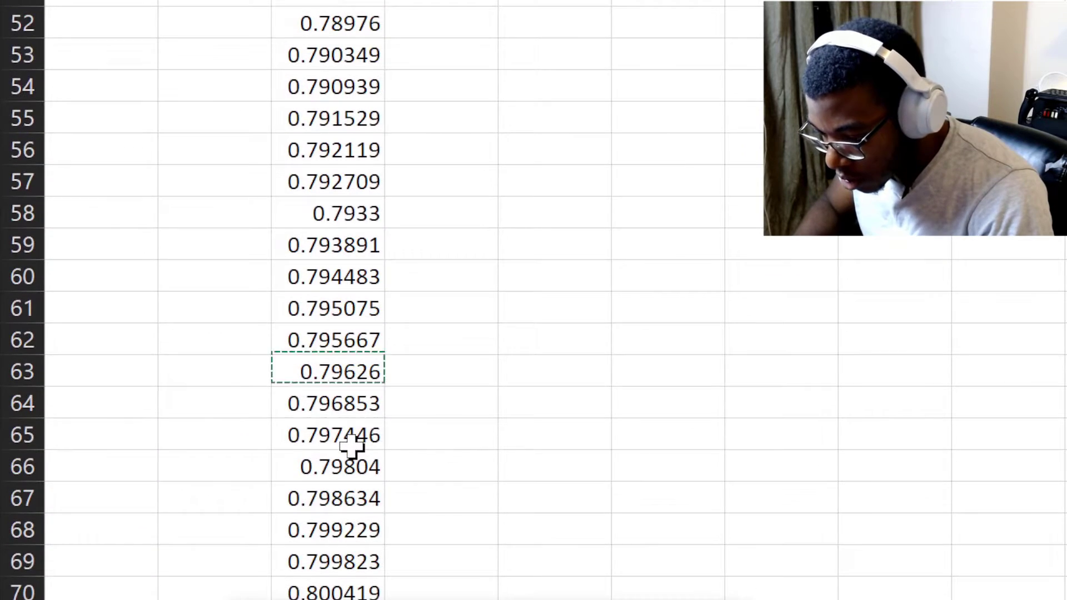
pyautogui.click(350, 444)
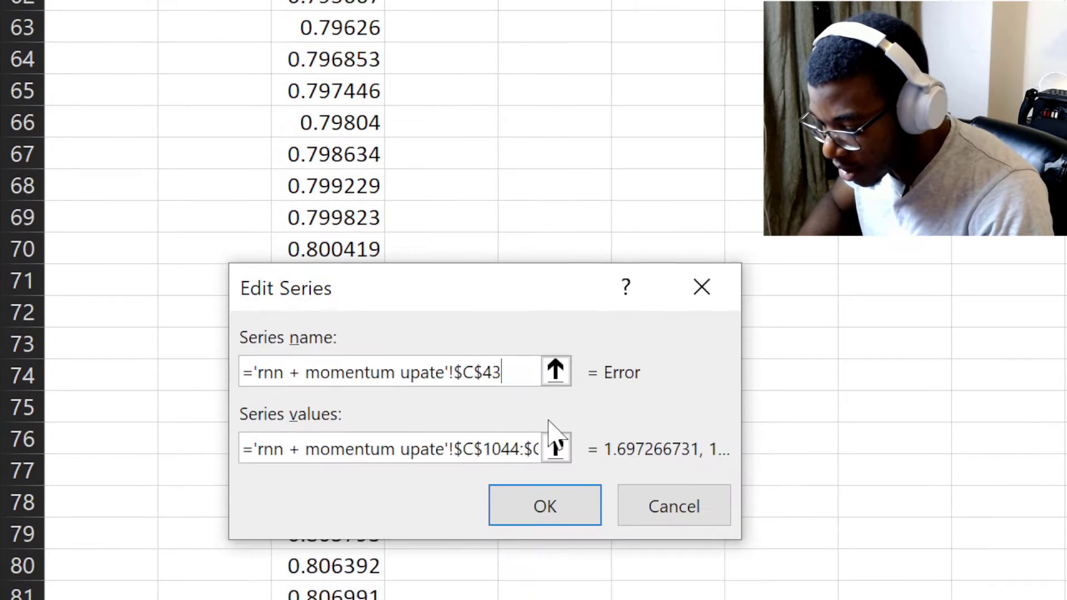
pyautogui.click(553, 440)
pyautogui.click(347, 446)
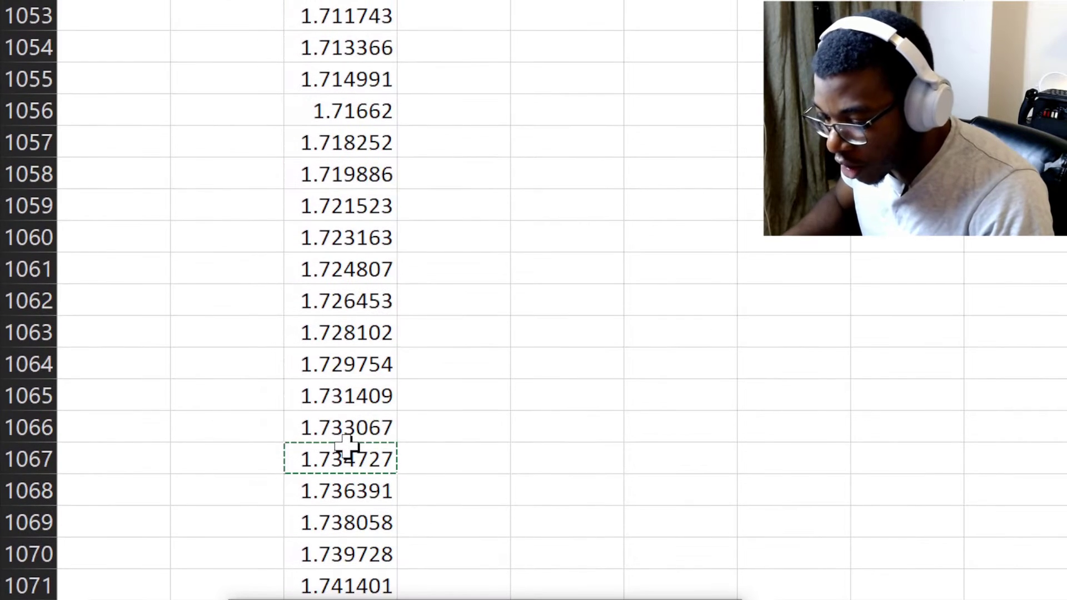
pyautogui.hotkey('ctrl', 'shift', 'Up')
pyautogui.hotkey('ctrl', 'shift', 'Down')
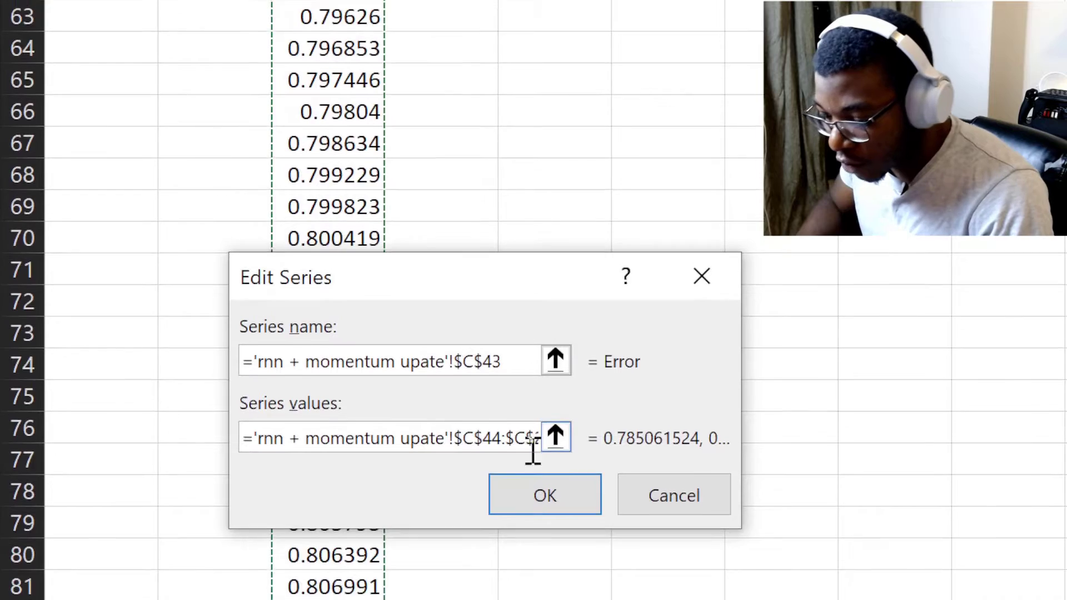
pyautogui.click(545, 578)
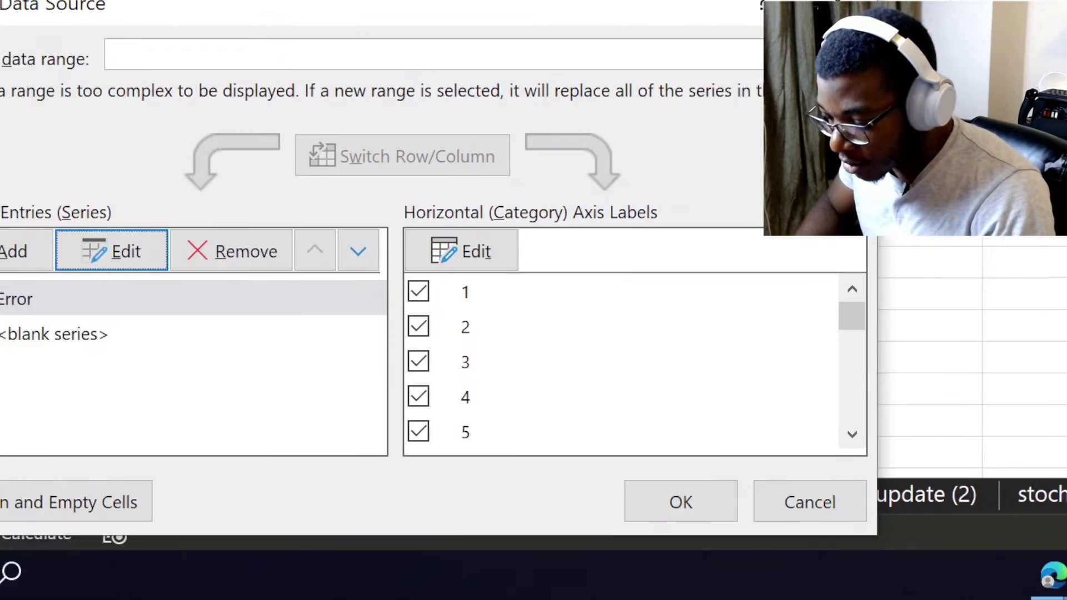
pyautogui.click(595, 518)
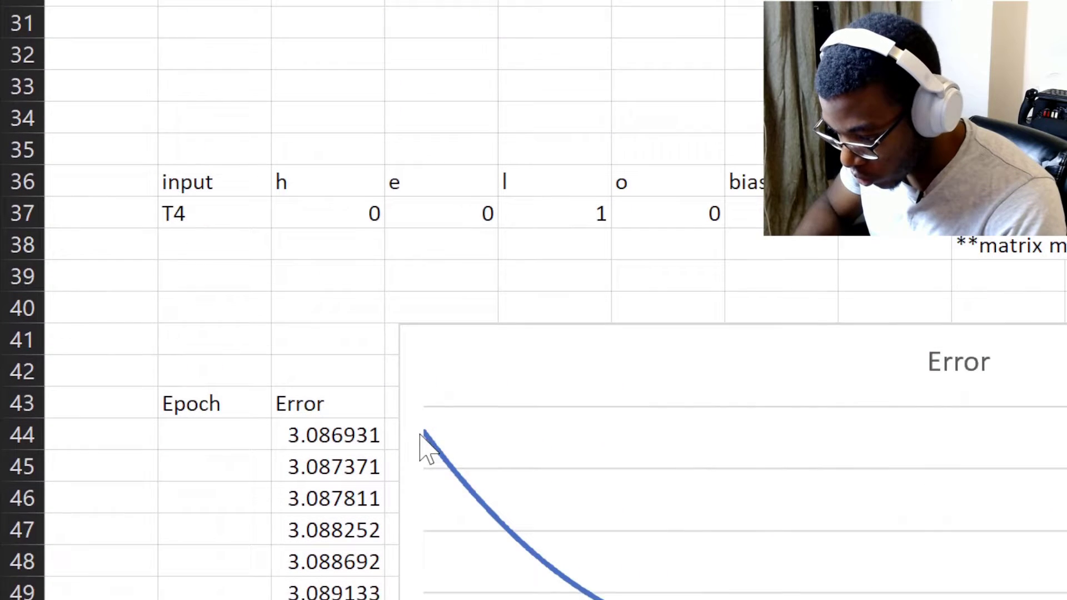
# Compare the error curve on the "rnn" sheet with the one on the "rnn + momentum upate" sheet.
pyautogui.moveTo(422, 435)
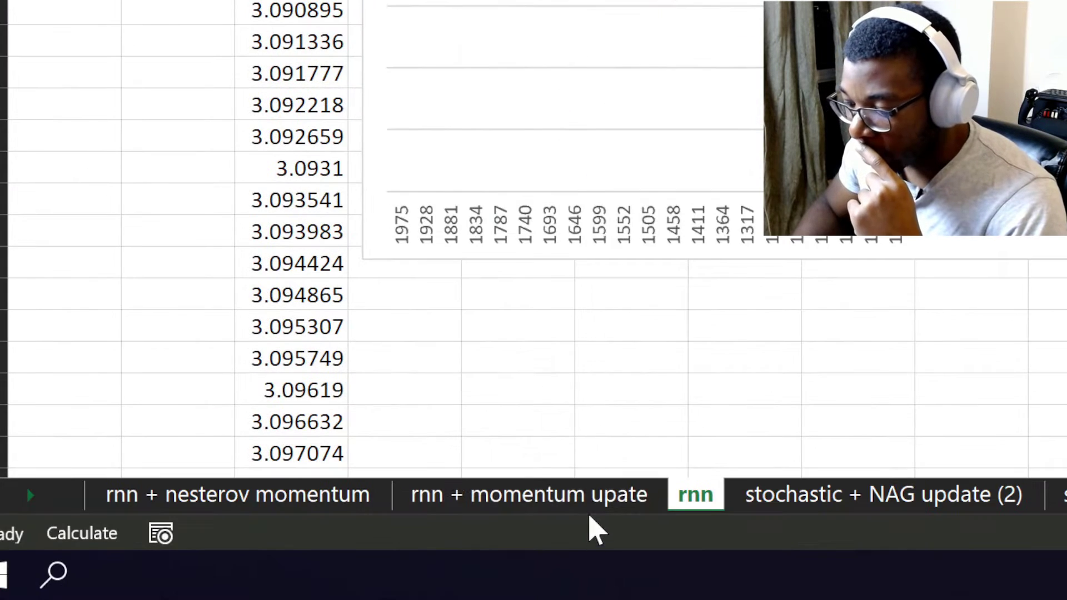
pyautogui.click(581, 494)
pyautogui.scroll(-1, 620, 446)
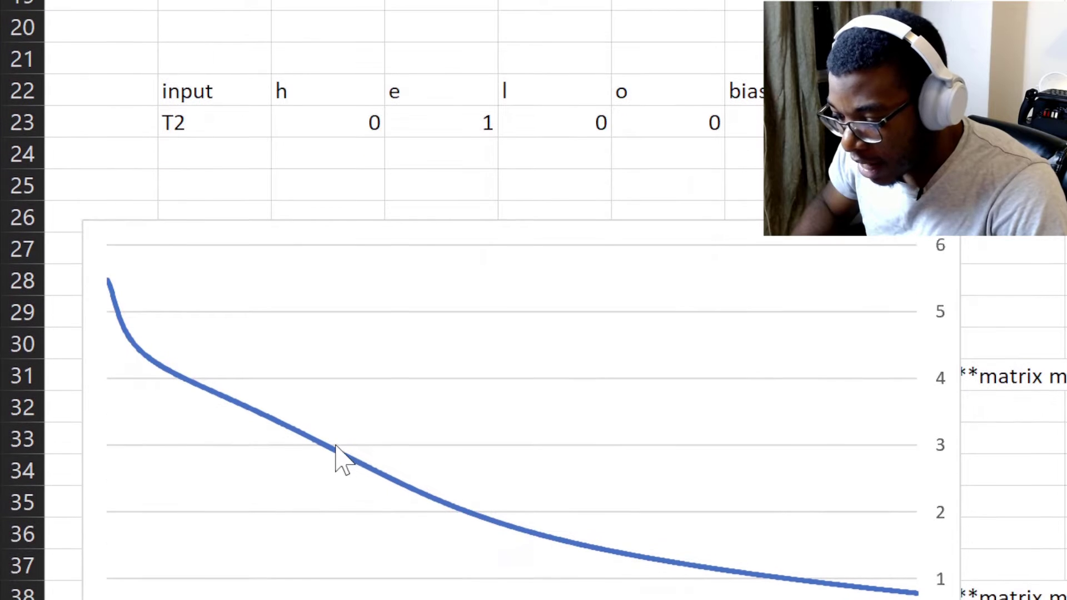
pyautogui.moveTo(343, 455)
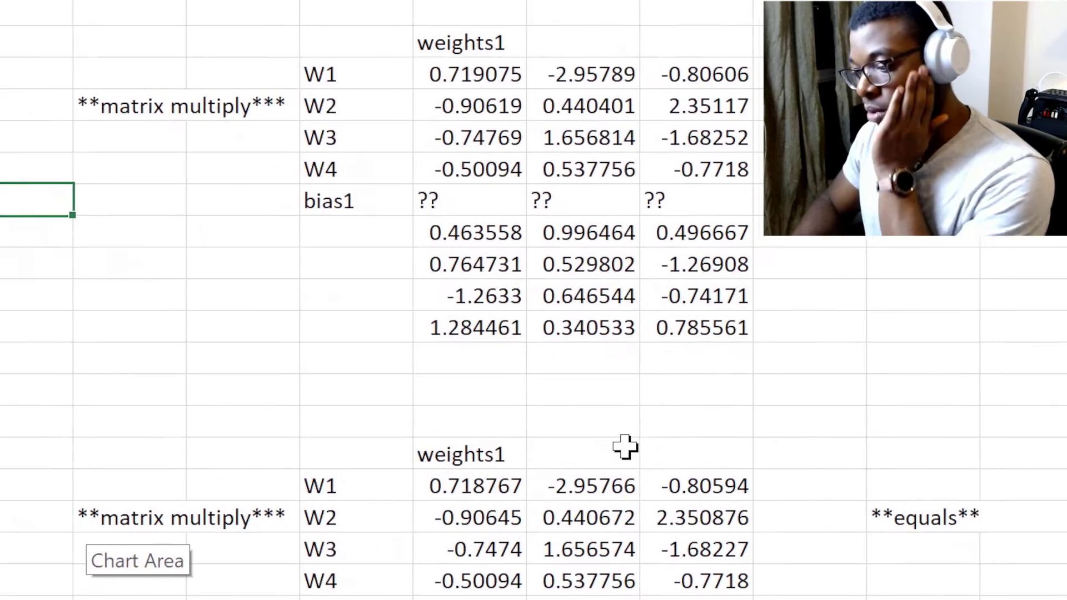
# Examine the momentum variables and the forward-pass weights and outputs, including the x_ahead section that starts in column AZ.
pyautogui.hscroll(10, 620, 447)
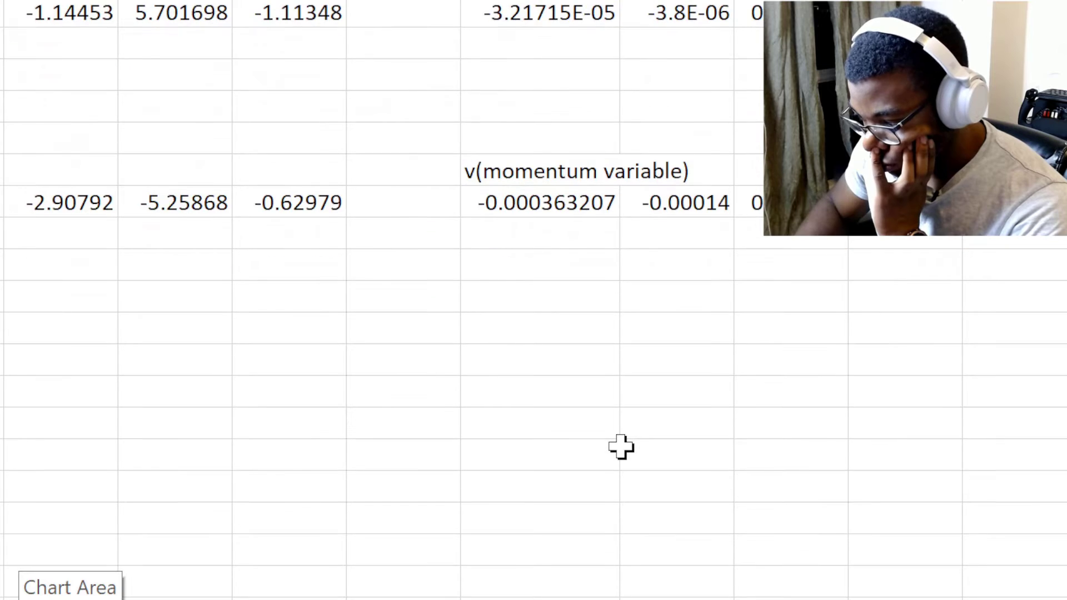
pyautogui.hscroll(5, 621, 447)
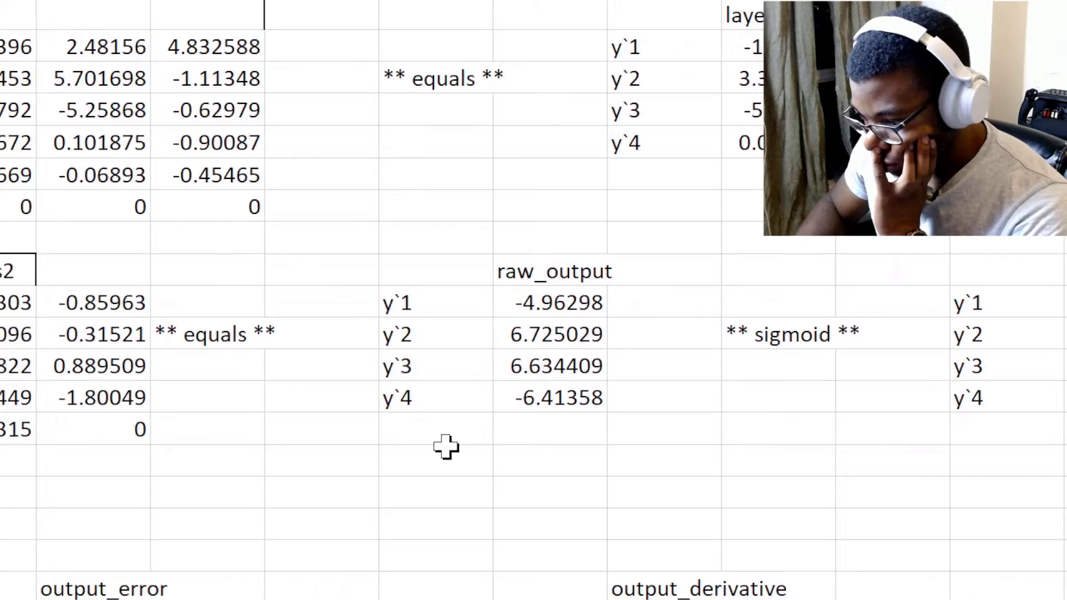
pyautogui.hscroll(3, 446, 447)
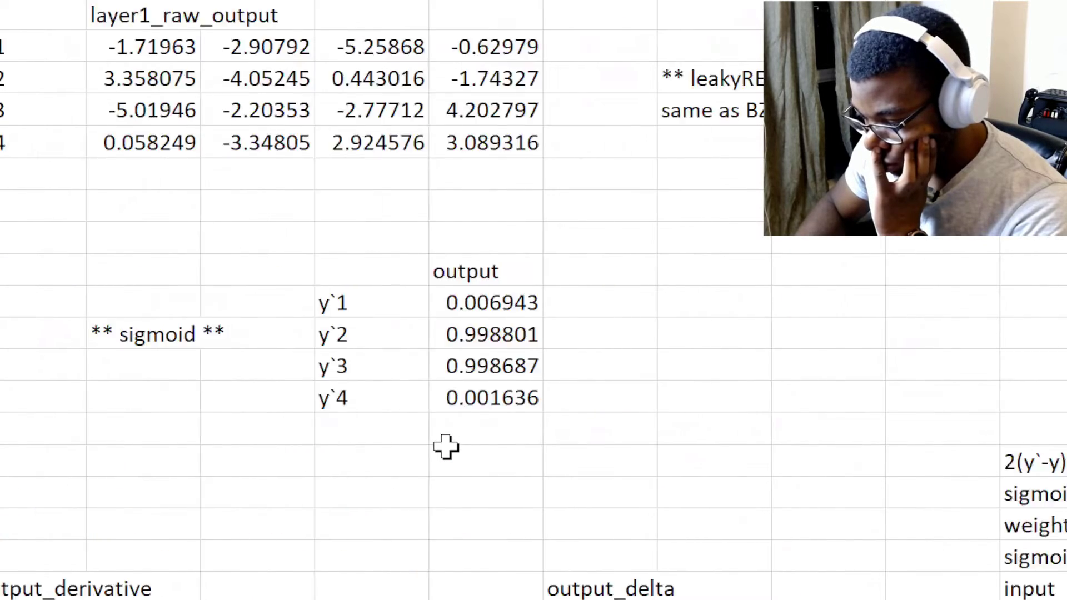
pyautogui.hscroll(-1, 446, 447)
pyautogui.hscroll(1, 447, 448)
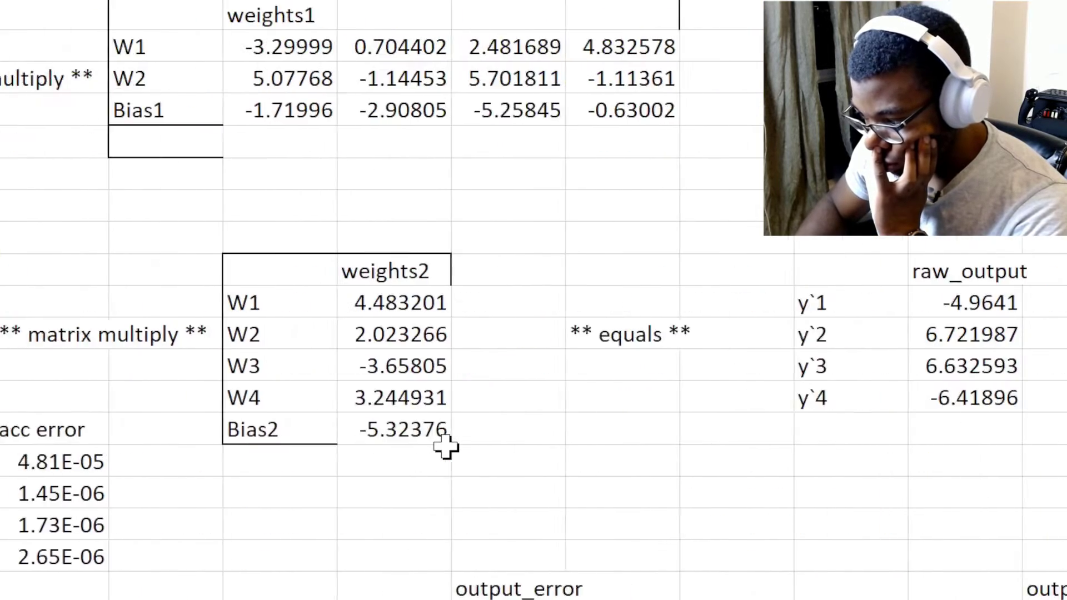
pyautogui.hscroll(5, 446, 448)
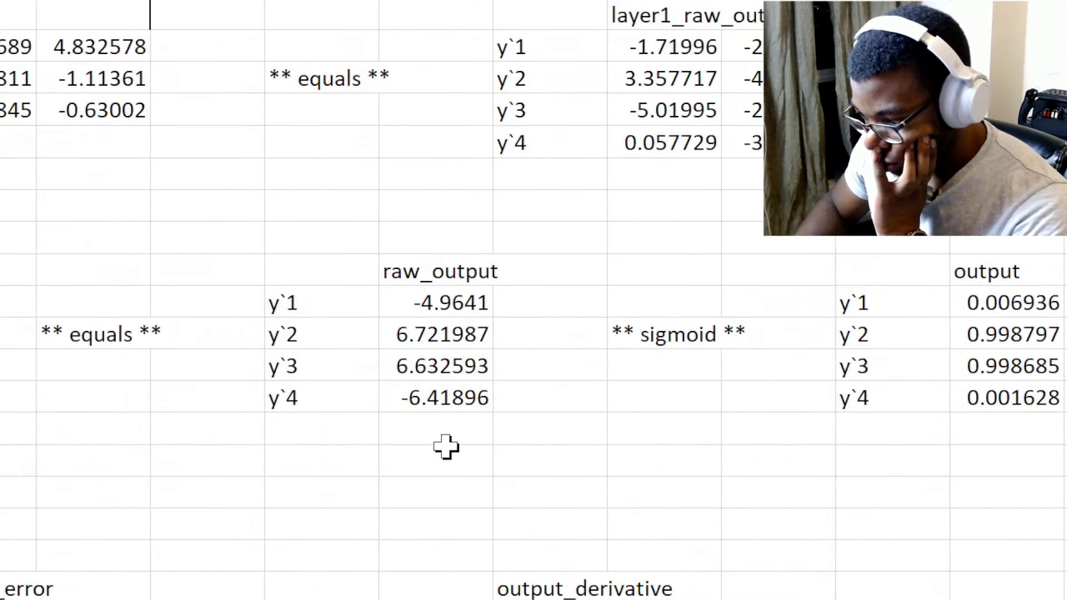
pyautogui.hscroll(-15, 446, 447)
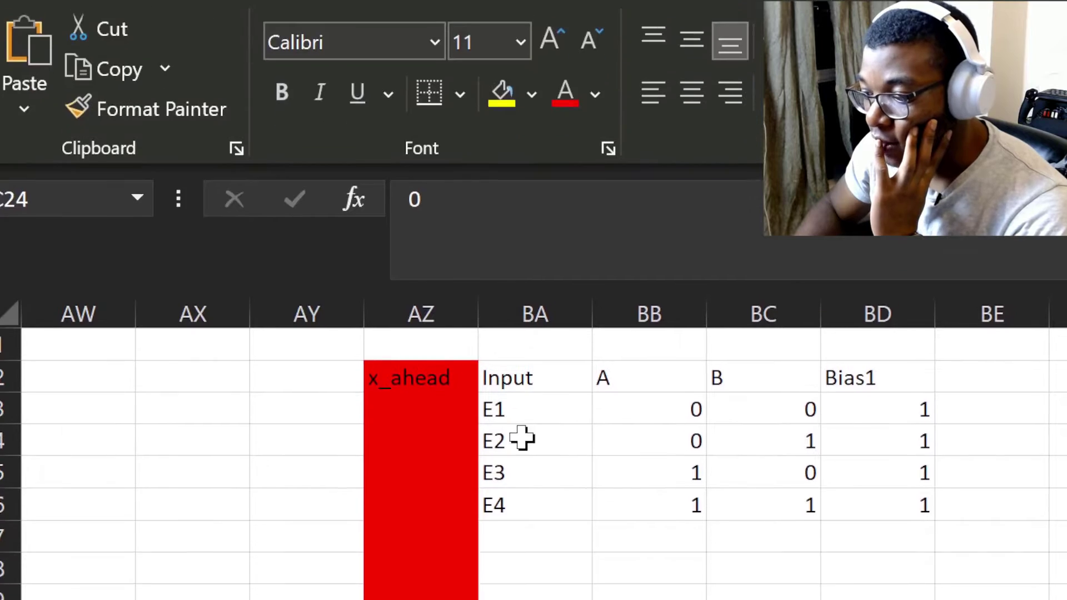
pyautogui.hscroll(6, 621, 447)
pyautogui.hscroll(8, 622, 447)
pyautogui.hscroll(-14, 620, 447)
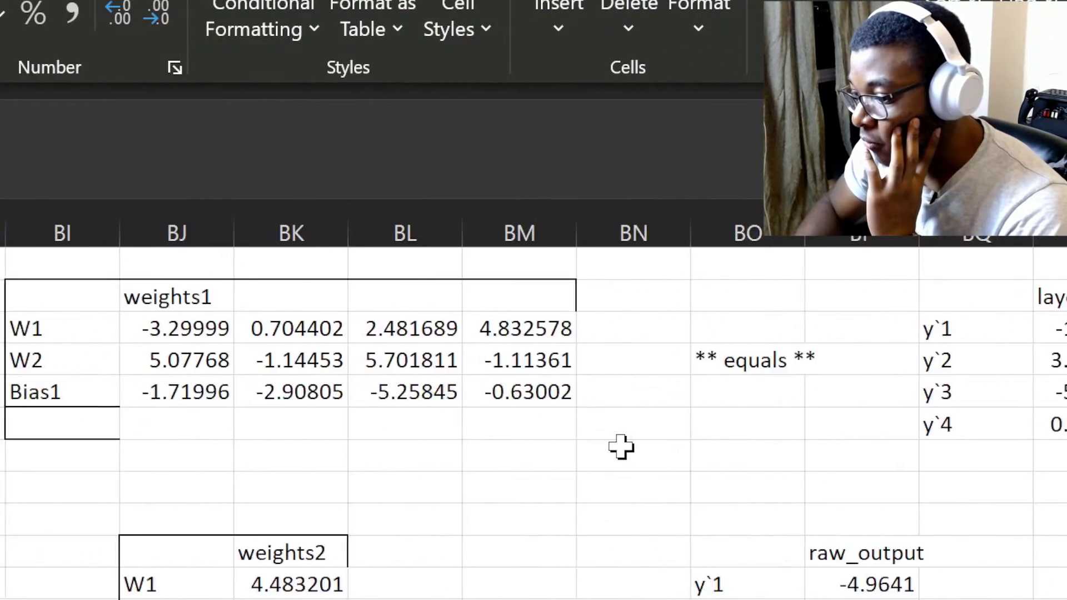
# Examine the backpropagation blocks beside x_ahead, from output_error and layer1_output_propogation to the weight and bias deltas.
pyautogui.scroll(-5, 620, 447)
pyautogui.scroll(1, 619, 445)
pyautogui.hscroll(3, 619, 445)
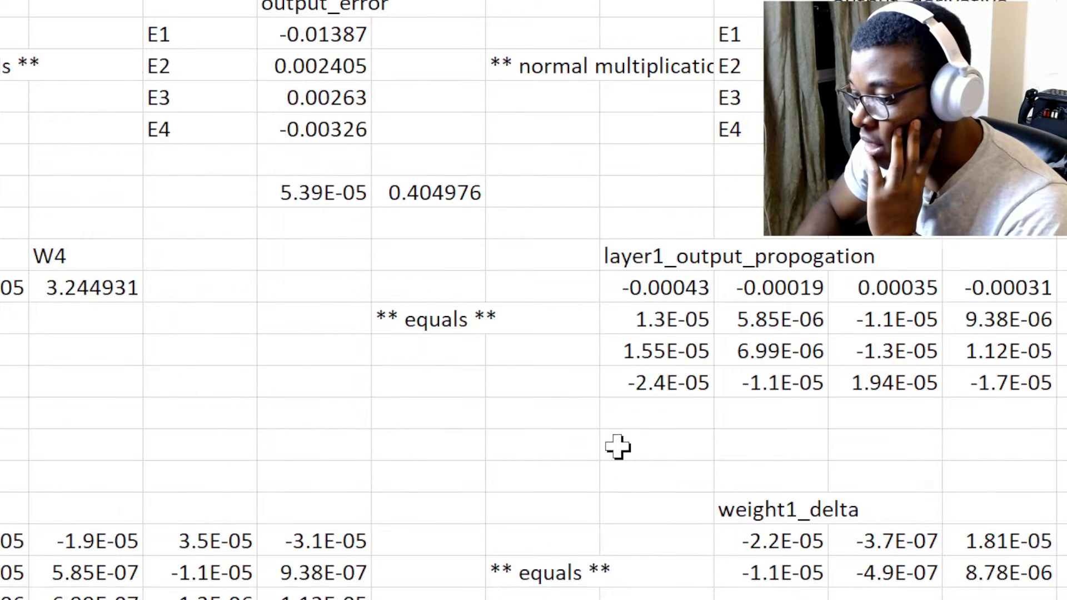
pyautogui.hscroll(13, 618, 447)
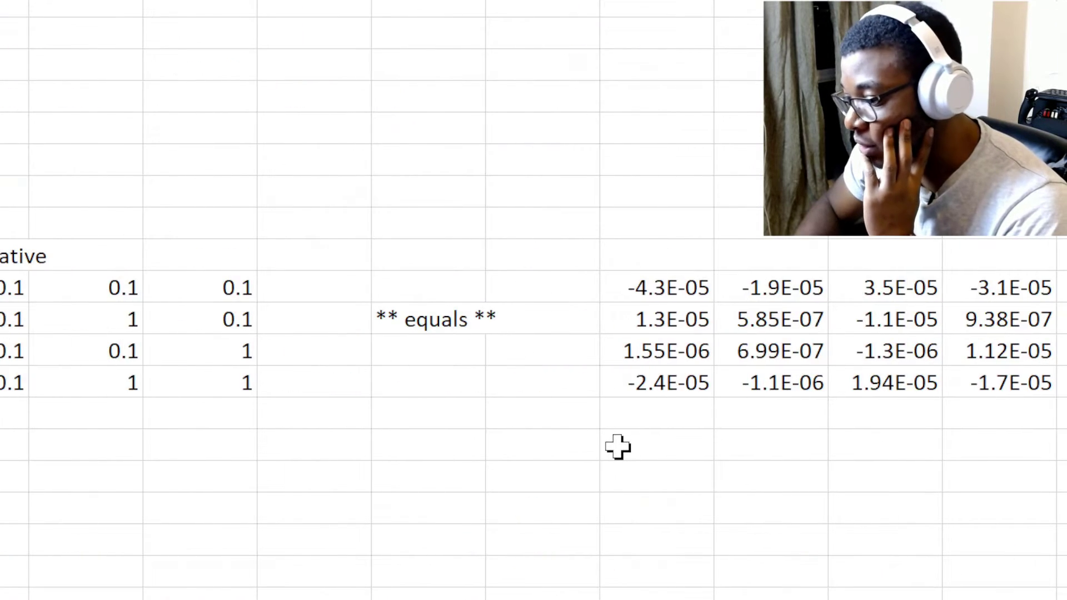
pyautogui.hscroll(3, 618, 446)
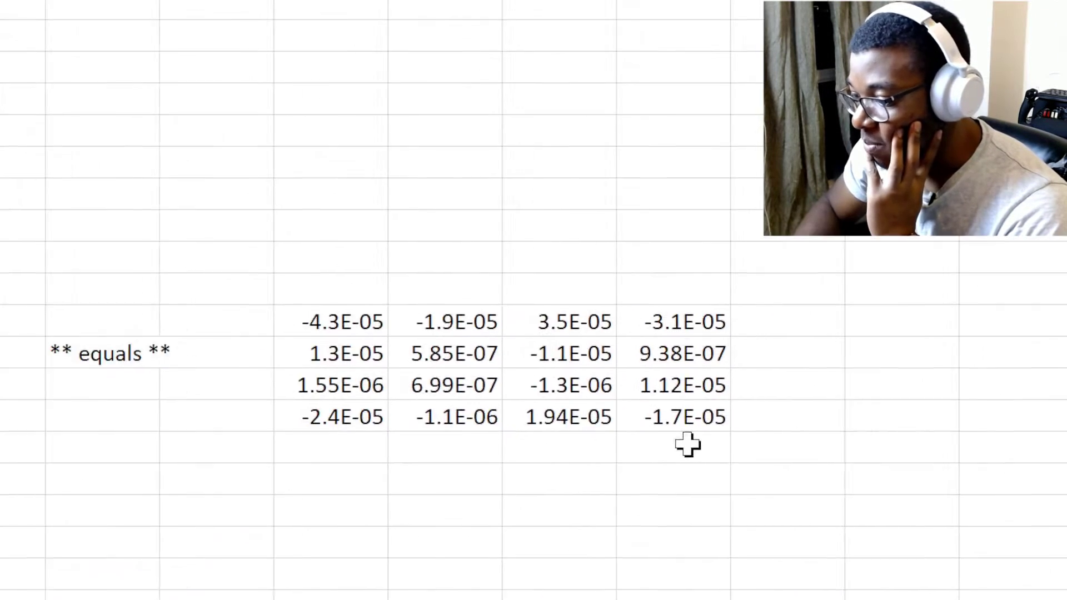
pyautogui.hscroll(-10, 650, 448)
pyautogui.hscroll(-6, 446, 448)
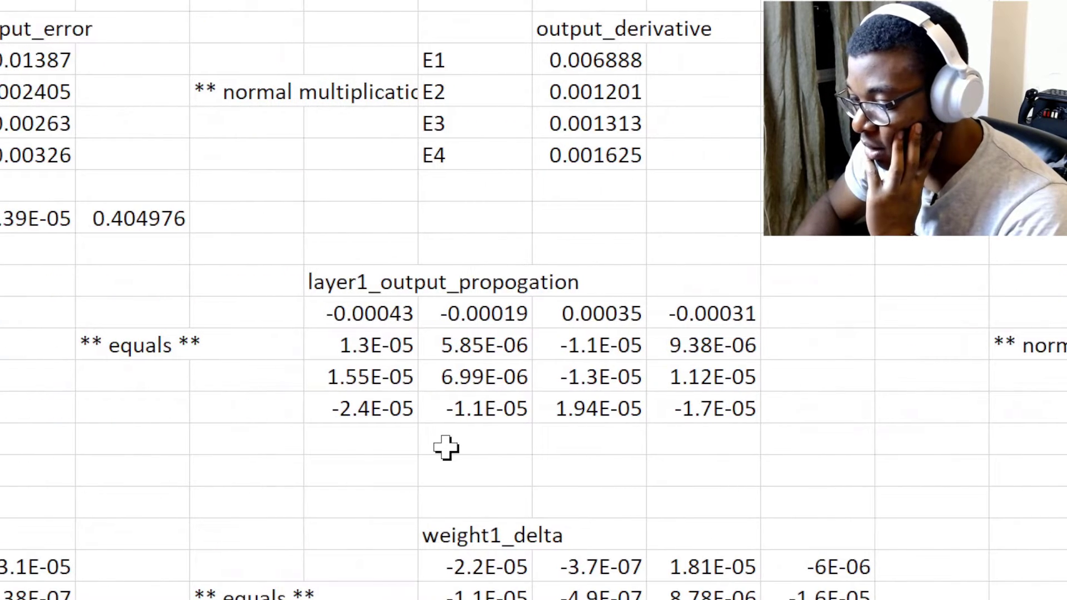
pyautogui.hscroll(-3, 447, 448)
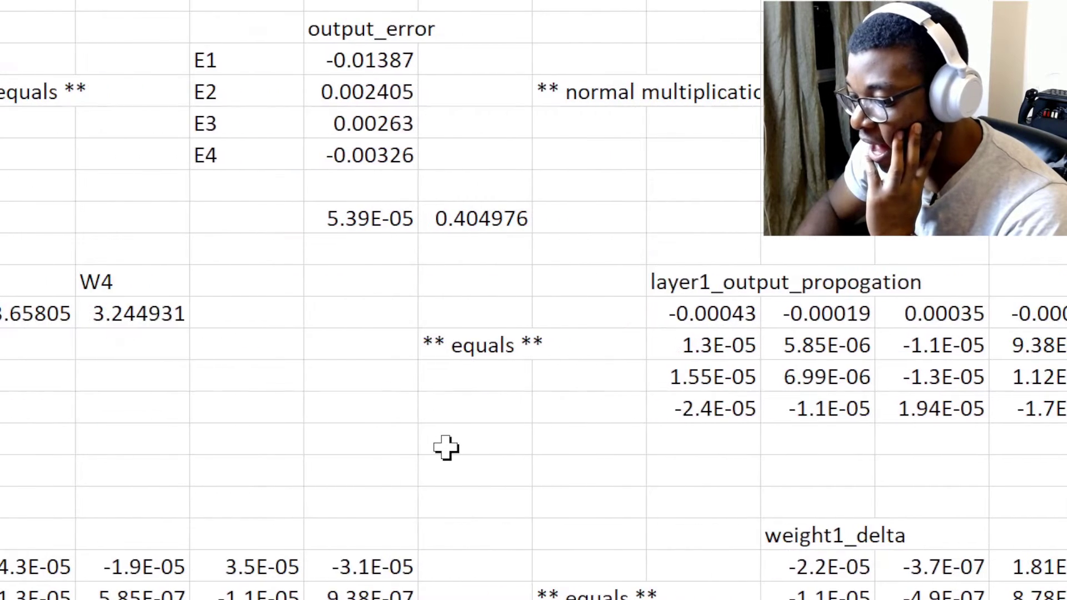
pyautogui.scroll(-3, 446, 448)
pyautogui.scroll(-5, 446, 447)
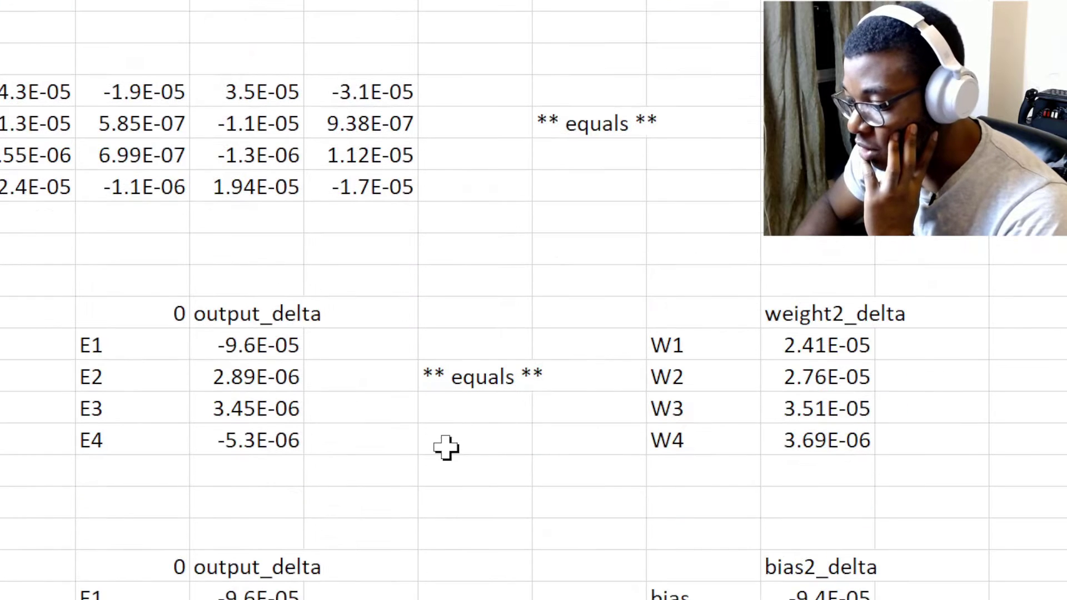
pyautogui.hscroll(-3, 446, 447)
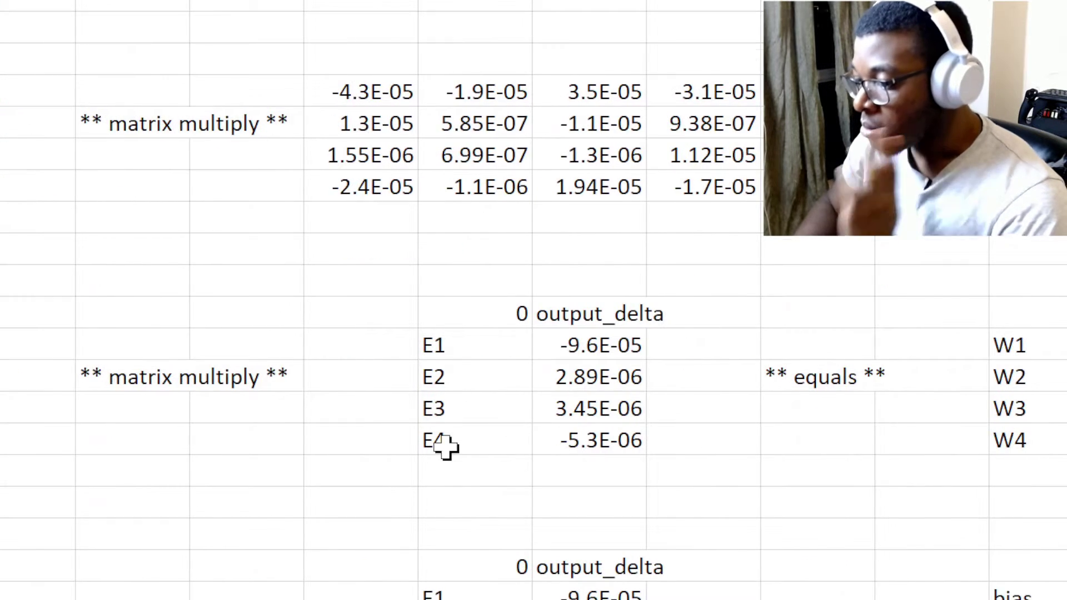
# Switch to the browser and read the Nesterov momentum section of the CS231n notes, down to the x_ahead update equations.
pyautogui.scroll(3, 447, 448)
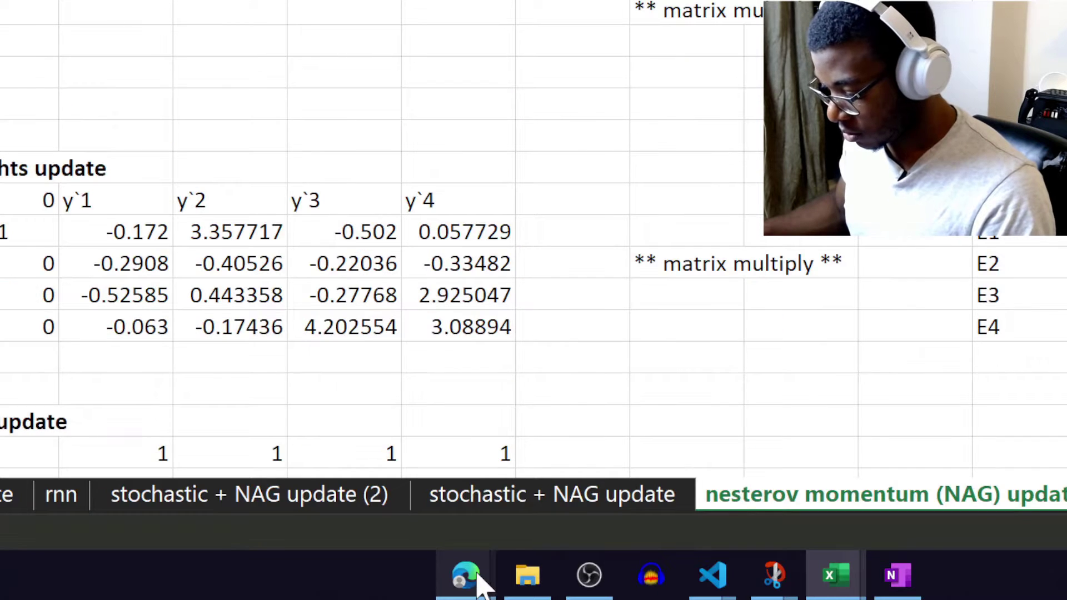
pyautogui.moveTo(477, 578)
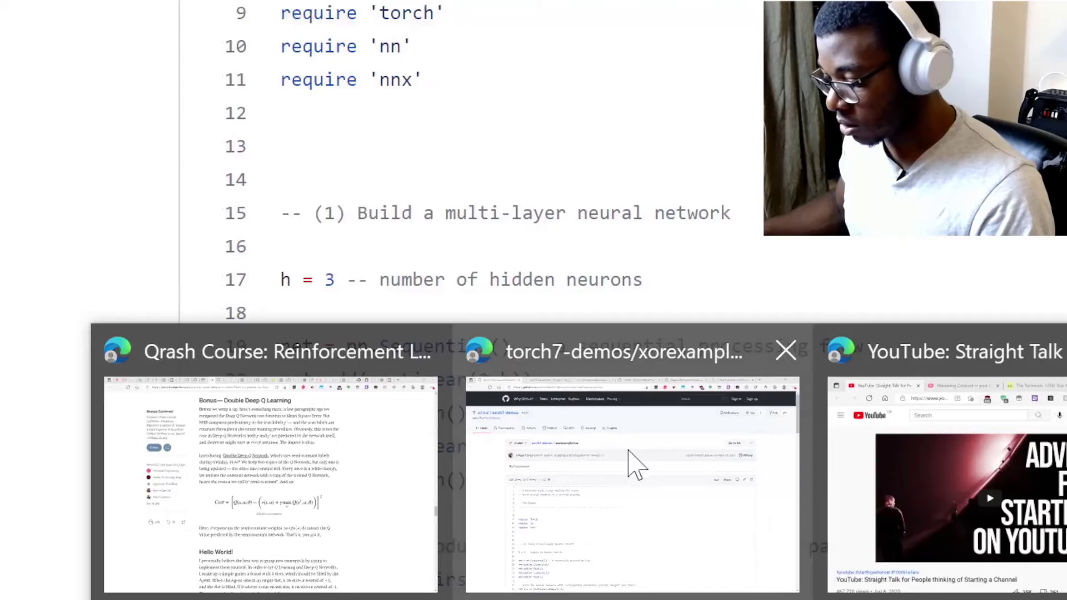
pyautogui.click(492, 471)
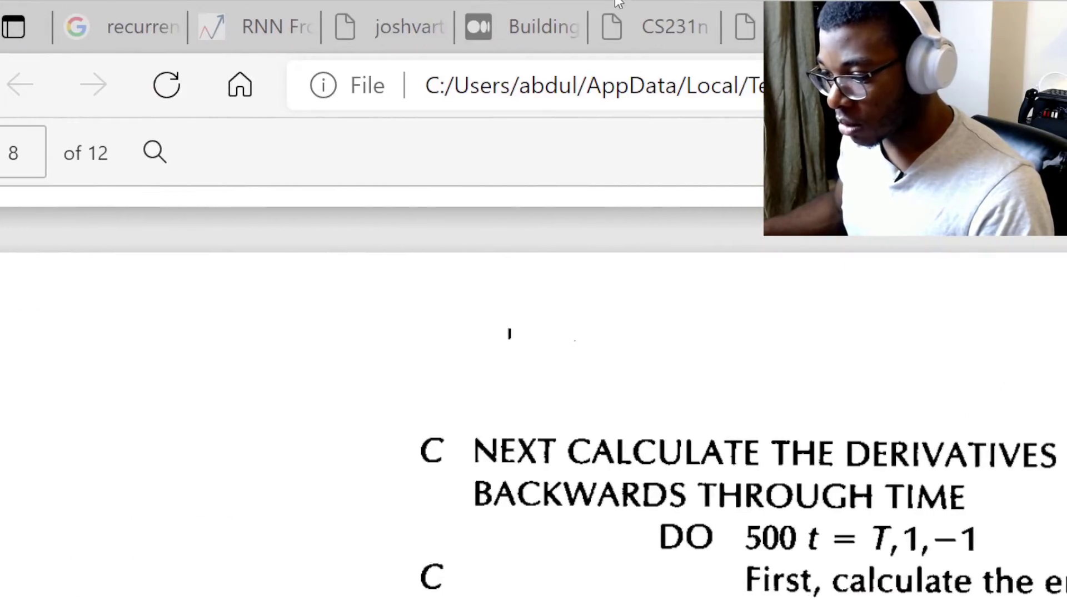
pyautogui.click(667, 27)
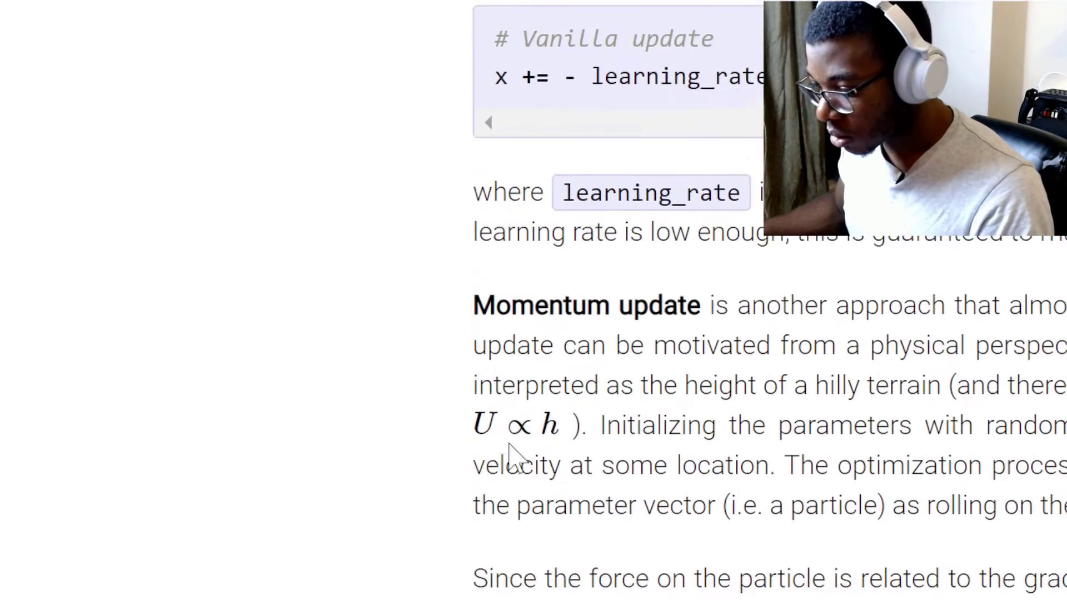
pyautogui.scroll(-10, 514, 458)
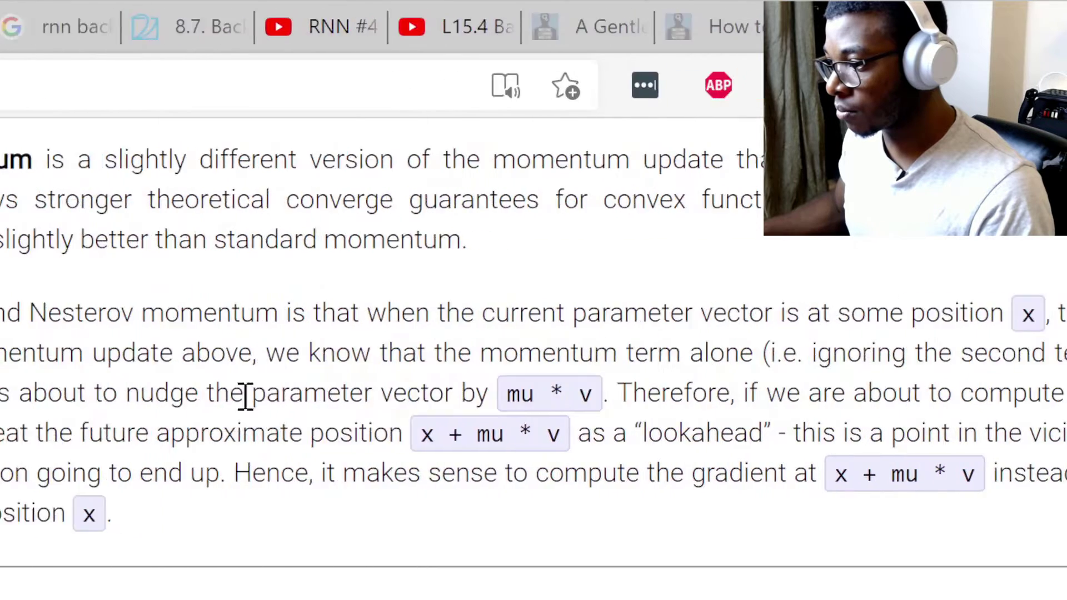
pyautogui.scroll(-8, 611, 428)
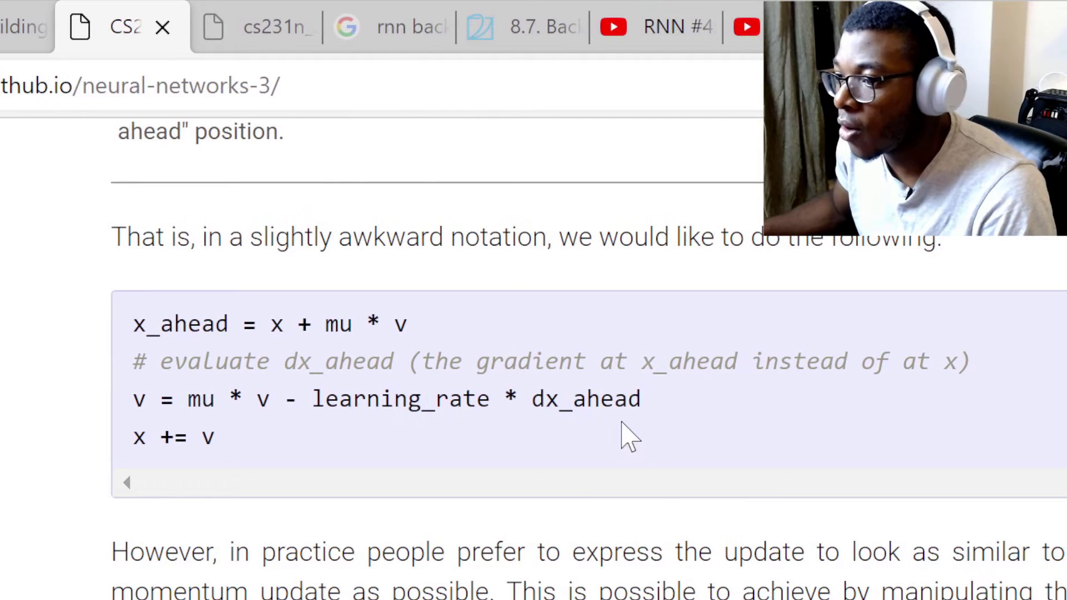
# Return to the Excel workbook and inspect the new_weight1 formula on the "nesterov momentum (NAG) update" sheet.
pyautogui.hotkey('alt', 'Tab')
pyautogui.hotkey('alt', 'Tab')
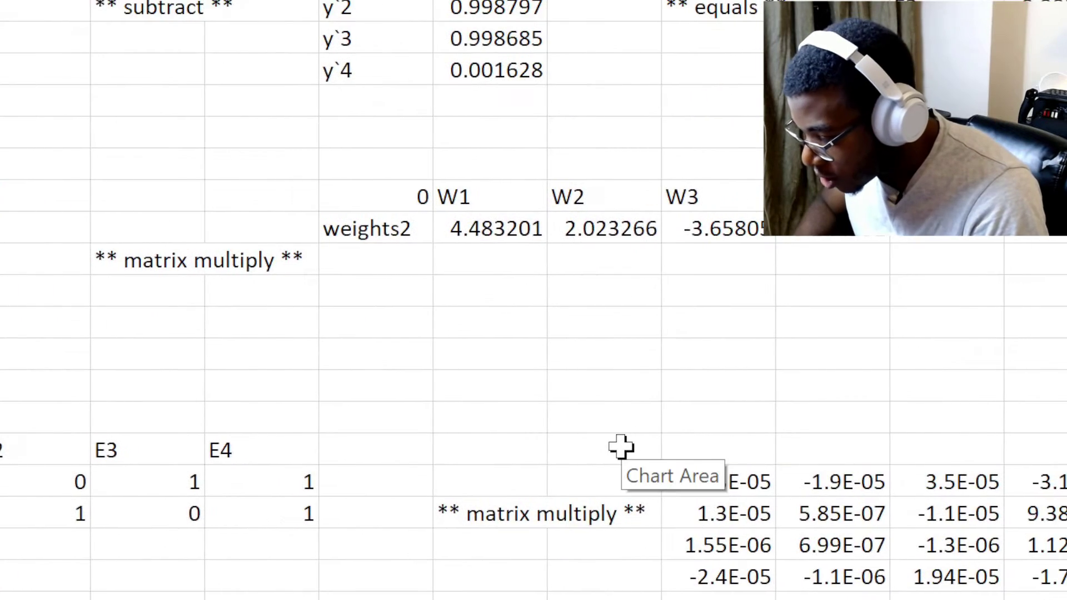
pyautogui.hscroll(-15, 621, 446)
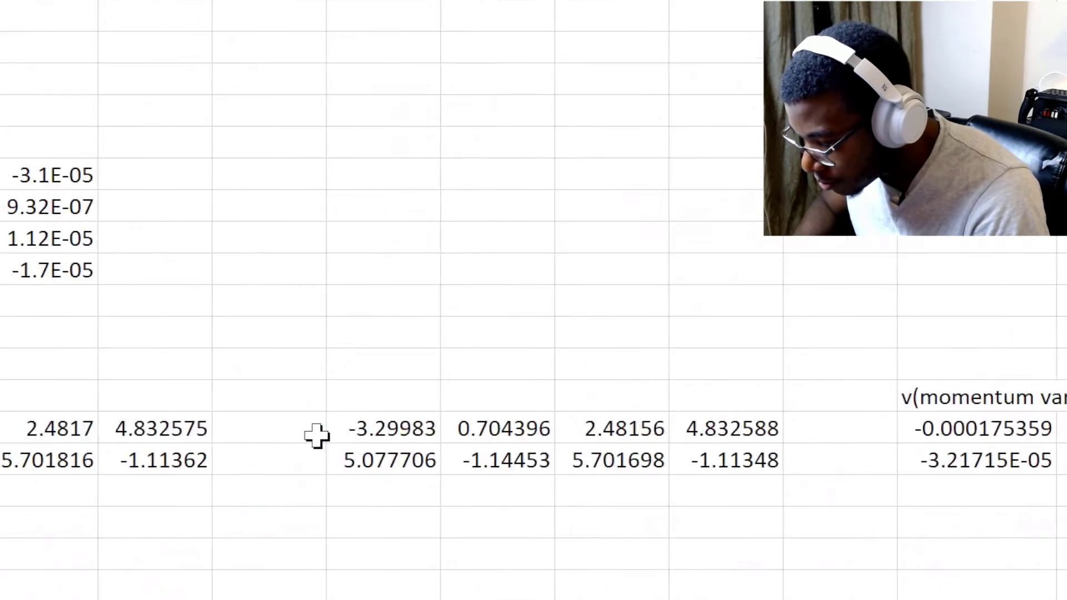
pyautogui.click(477, 437)
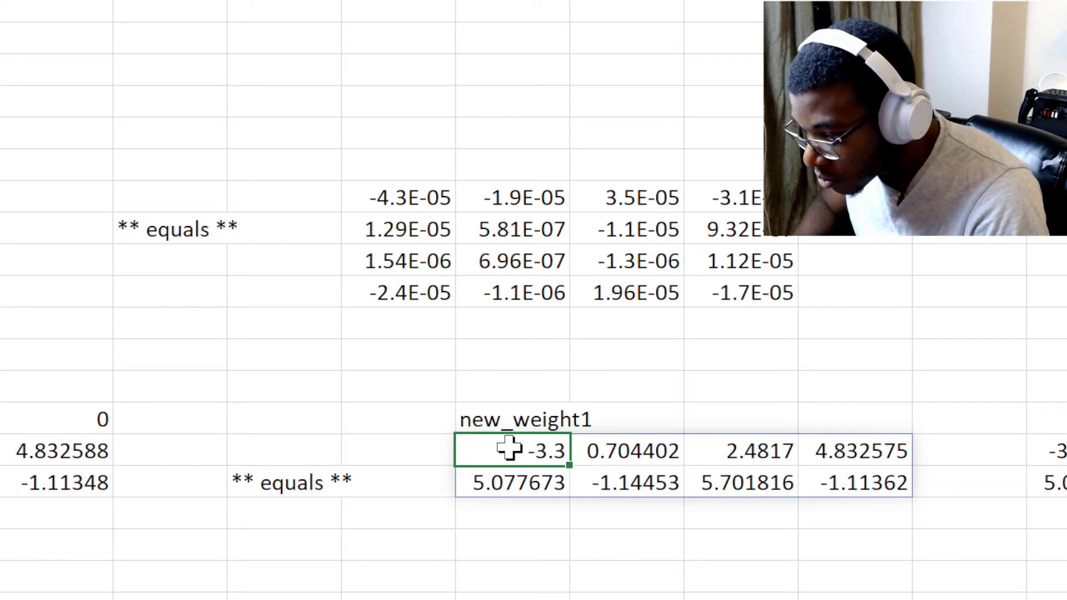
pyautogui.doubleClick(509, 447)
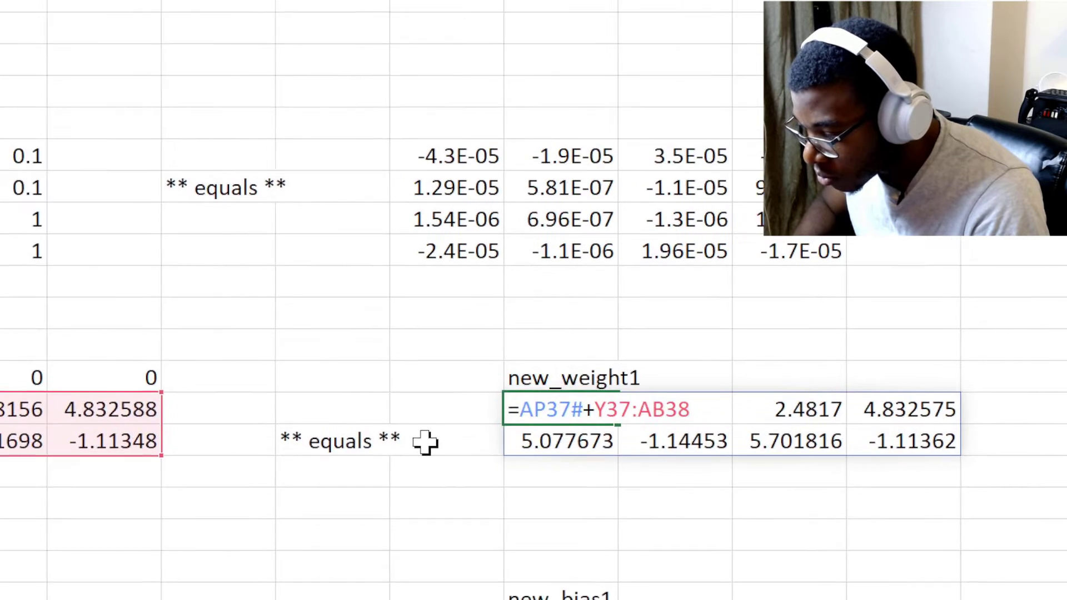
pyautogui.hscroll(10, 445, 447)
pyautogui.press('Escape')
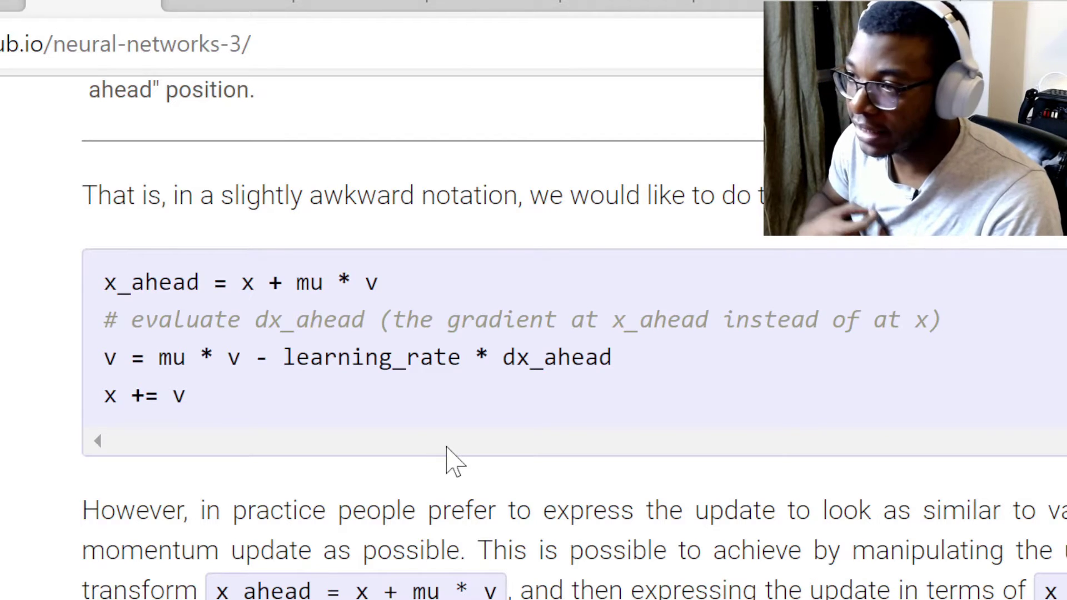
# Reread the x_ahead, v and x update equations in the CS231n notes and switch back to the Excel workbook.
pyautogui.scroll(2, 447, 451)
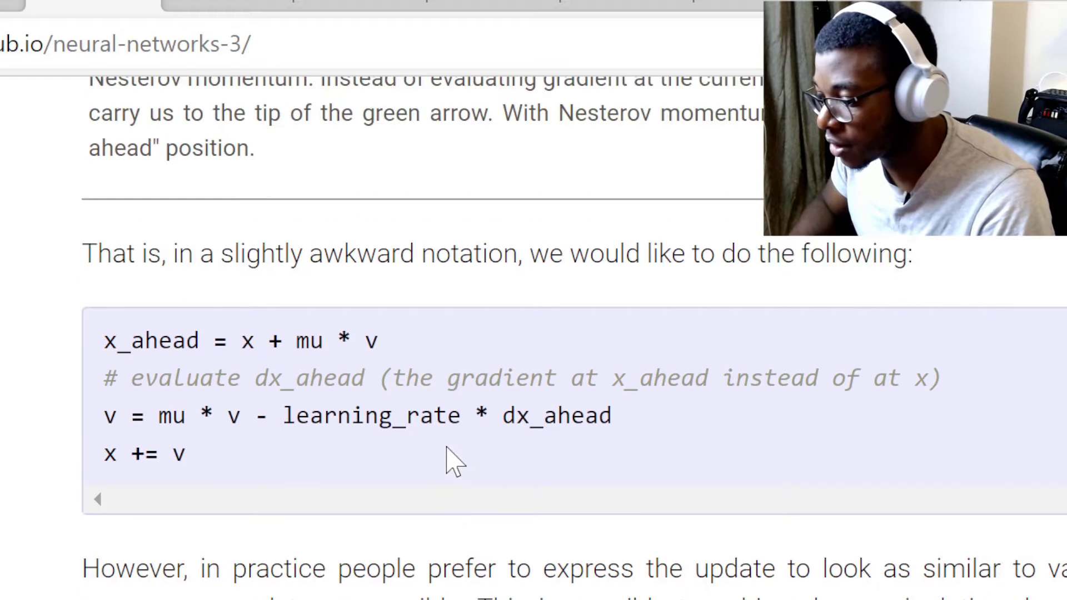
pyautogui.scroll(-1, 452, 447)
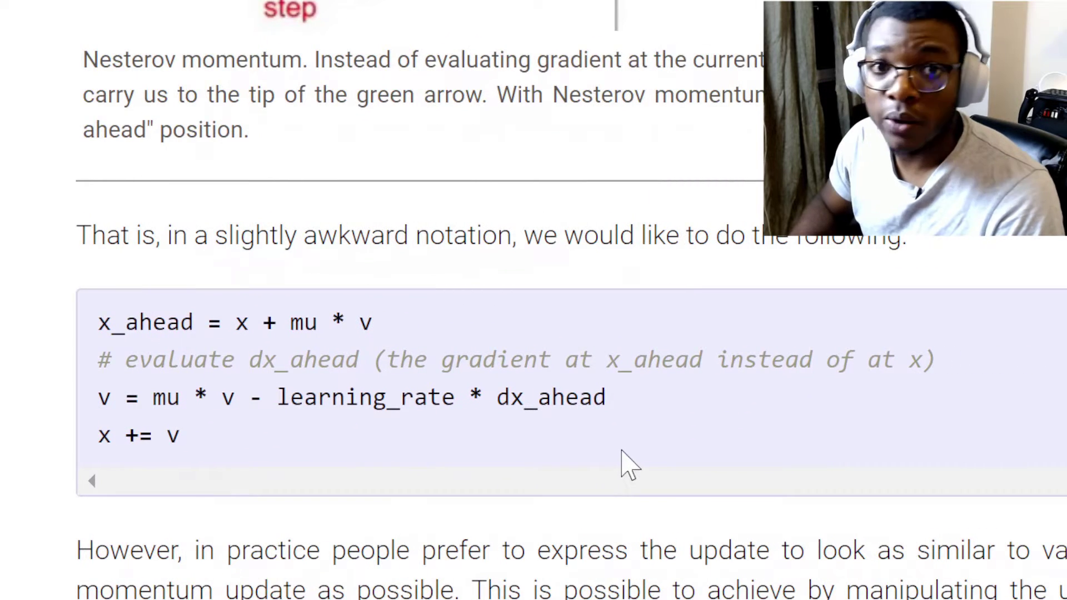
pyautogui.hotkey('alt', 'Tab')
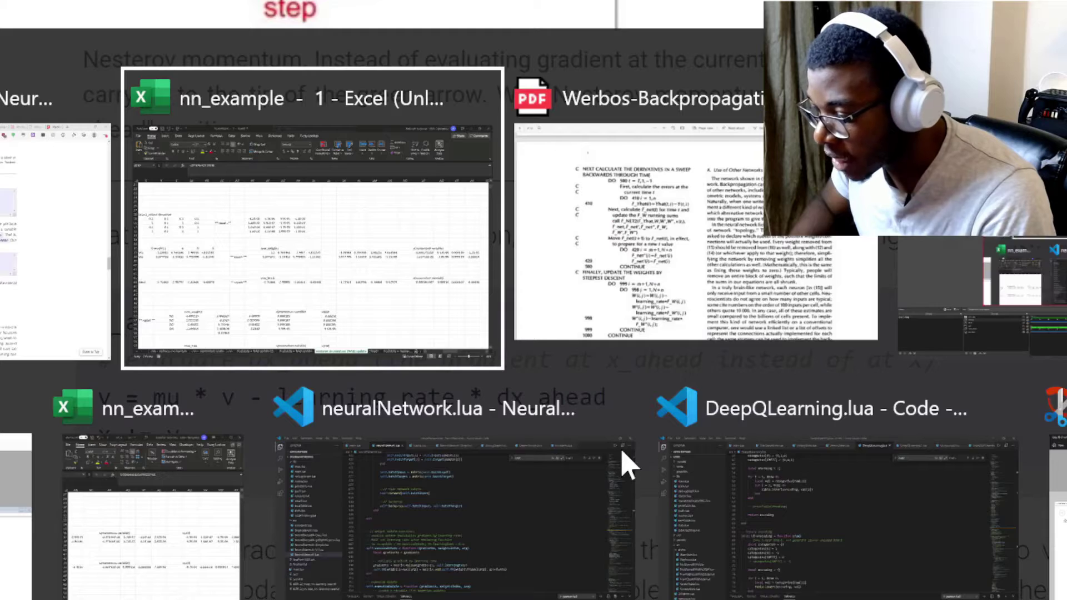
pyautogui.hotkey('alt', 'Tab')
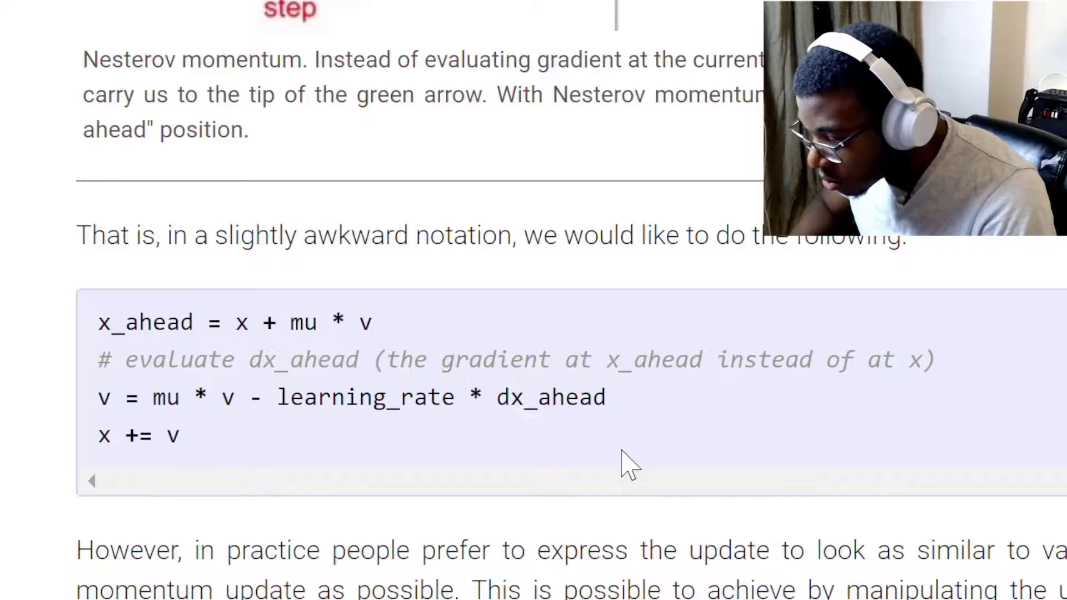
pyautogui.hotkey('alt', 'Tab')
pyautogui.hotkey('alt', 'Tab')
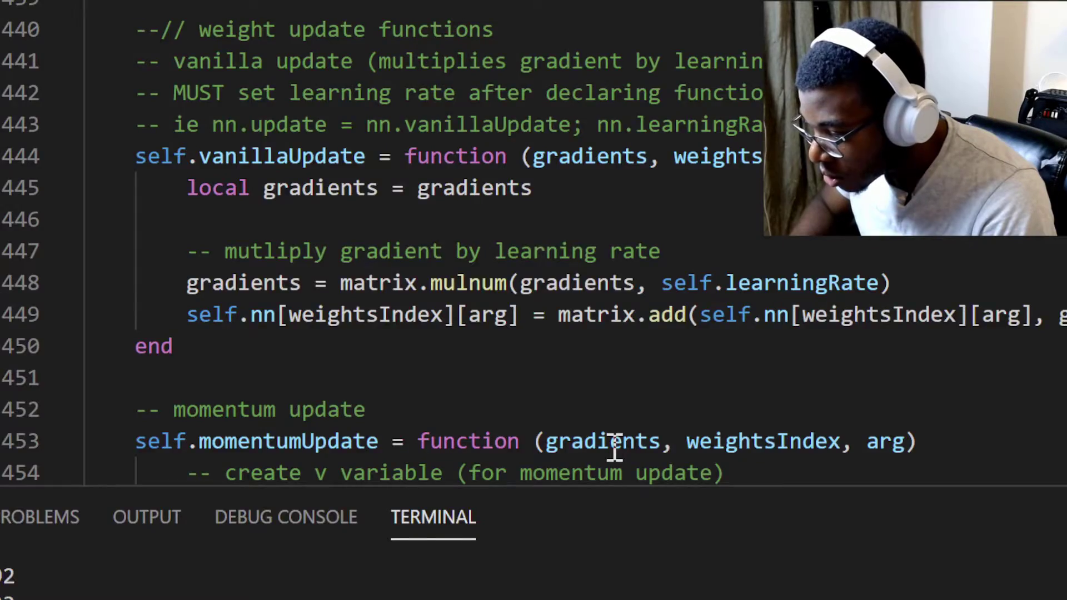
pyautogui.hotkey('alt', 'Tab')
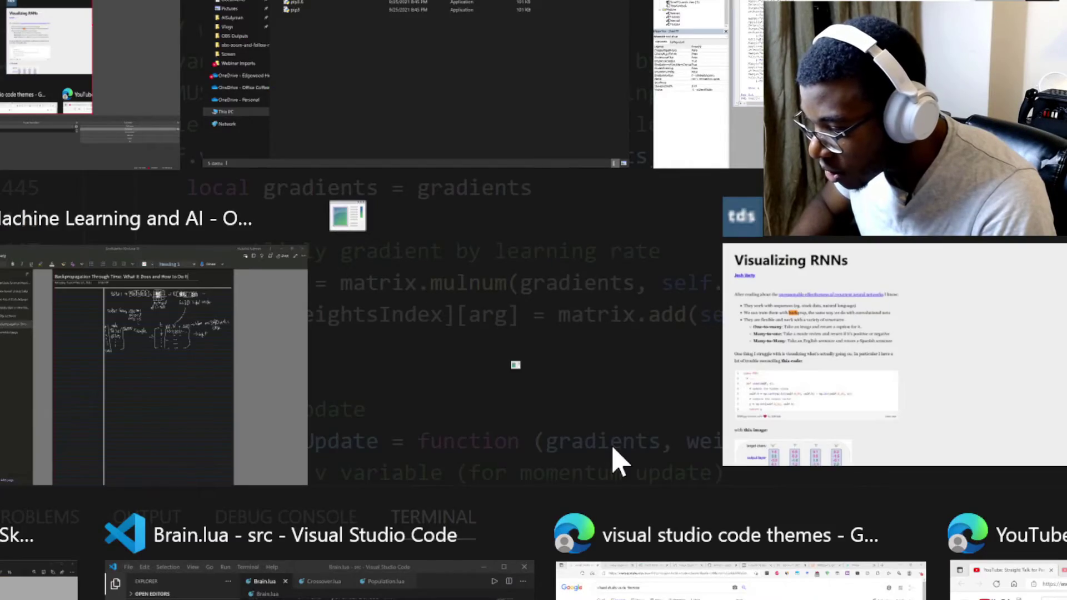
pyautogui.hotkey('alt', 'Tab')
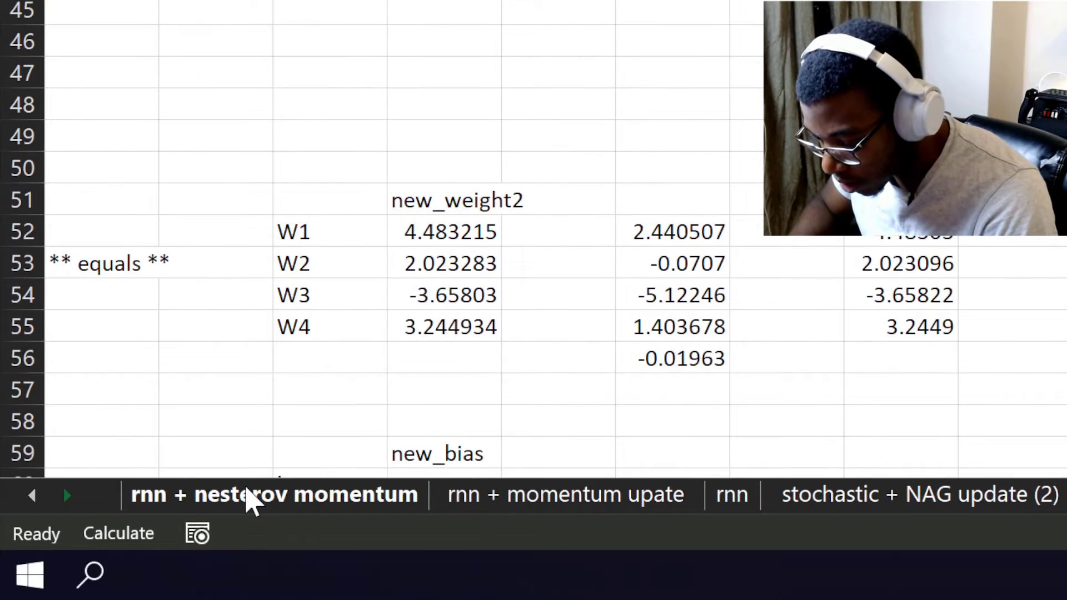
# Copy the red x_ahead divider column AZ from the "nesterov momentum (NAG) update" sheet into column EQ of the "rnn + nesterov momentum" sheet.
pyautogui.hscroll(-10, 625, 446)
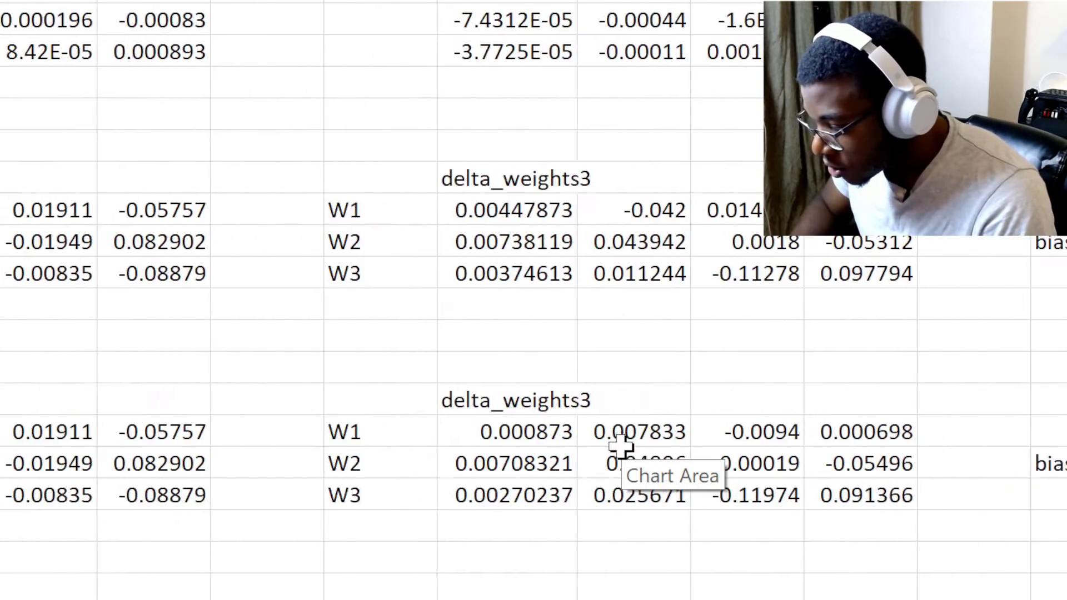
pyautogui.hscroll(-6, 621, 446)
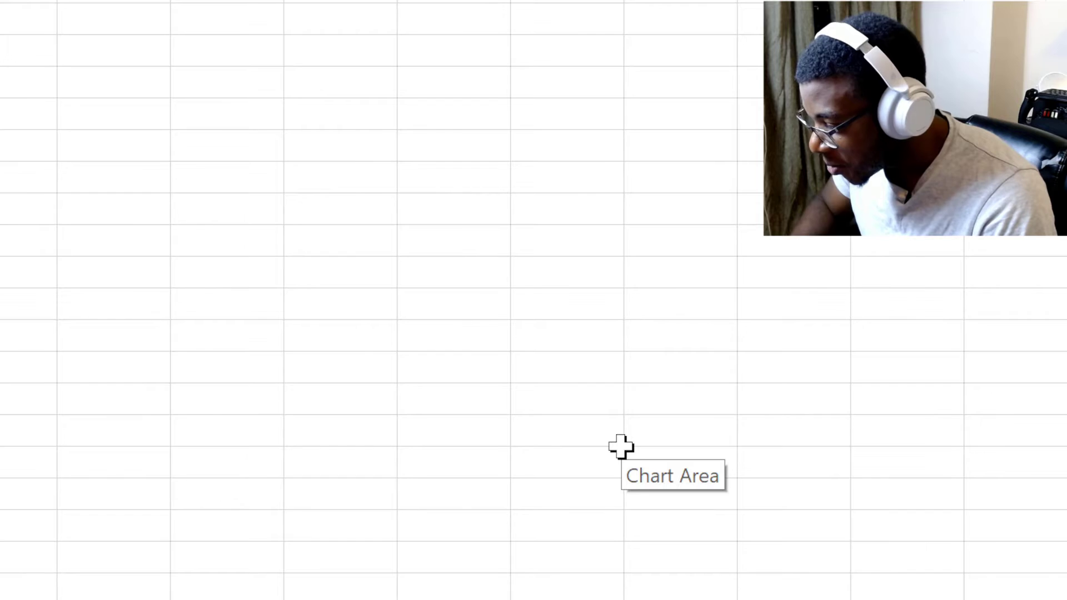
pyautogui.hscroll(-10, 621, 447)
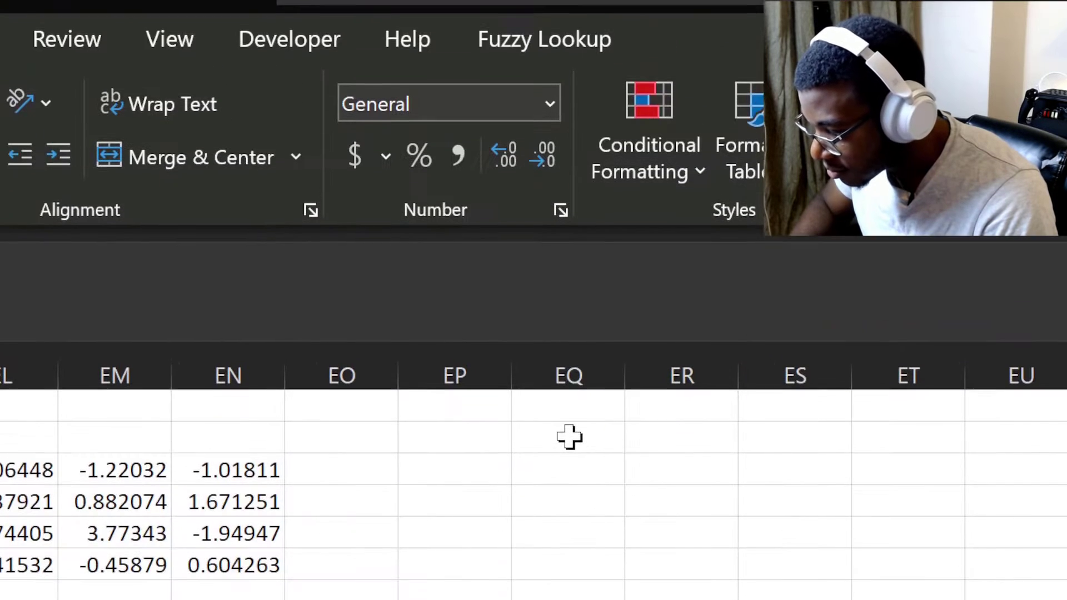
pyautogui.click(569, 447)
pyautogui.click(827, 503)
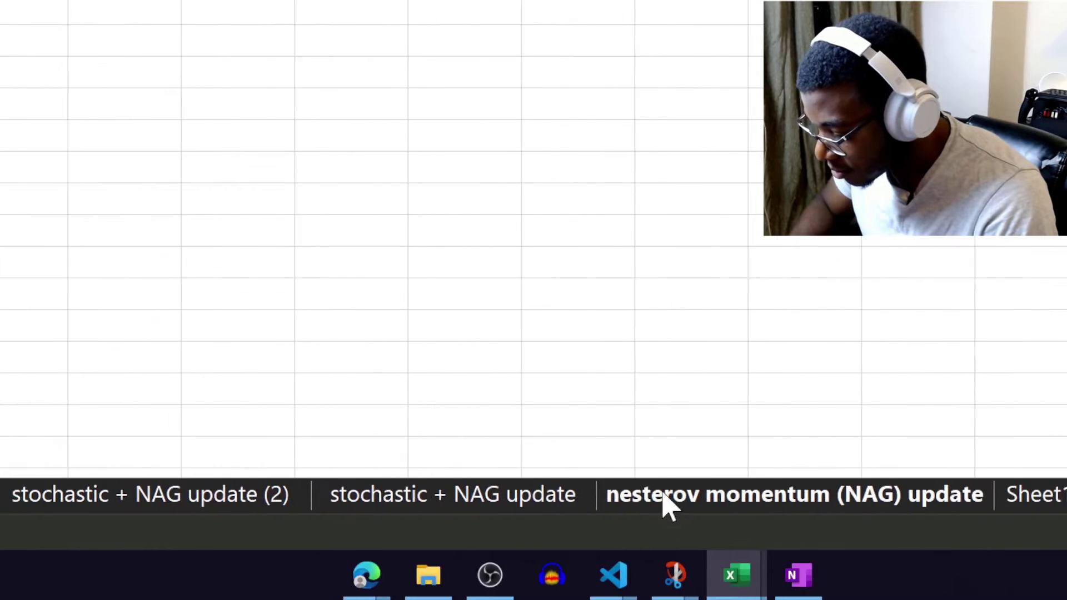
pyautogui.scroll(10, 638, 188)
pyautogui.scroll(15, 621, 431)
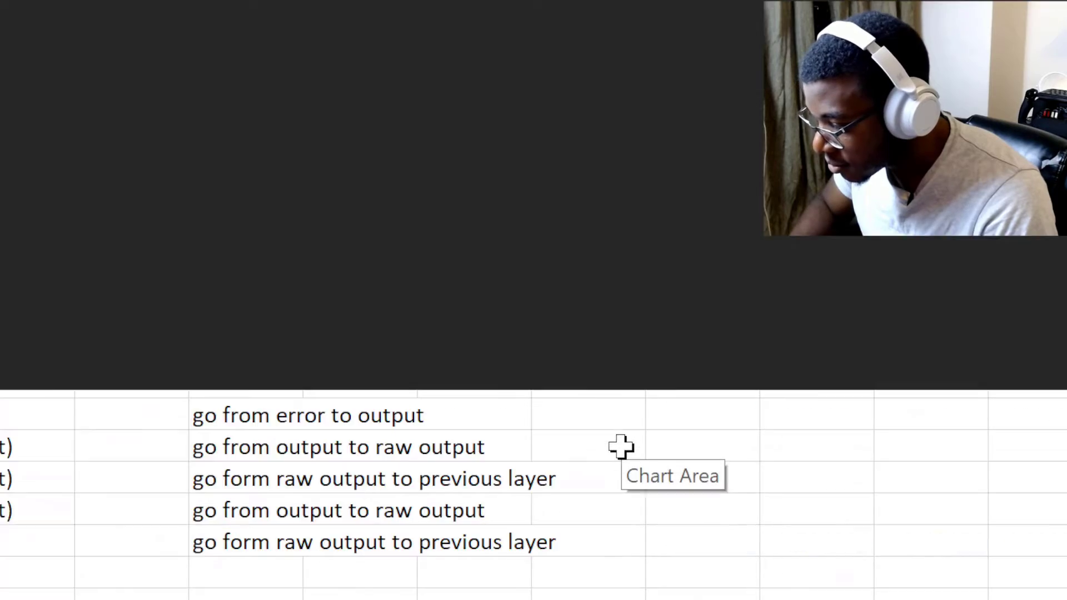
pyautogui.hscroll(-5, 621, 447)
pyautogui.hscroll(15, 621, 447)
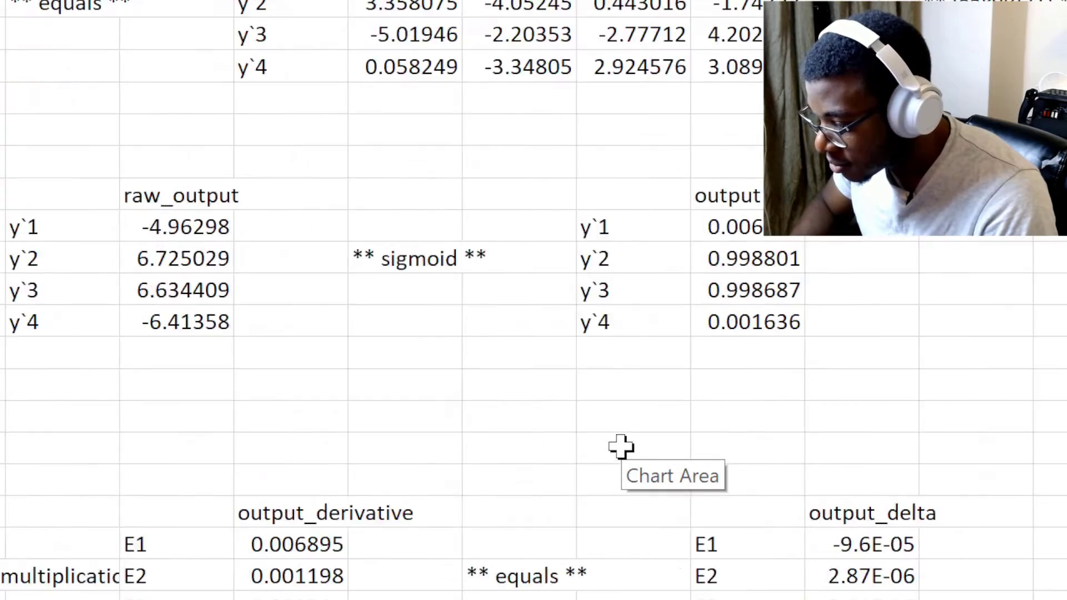
pyautogui.hscroll(-6, 620, 447)
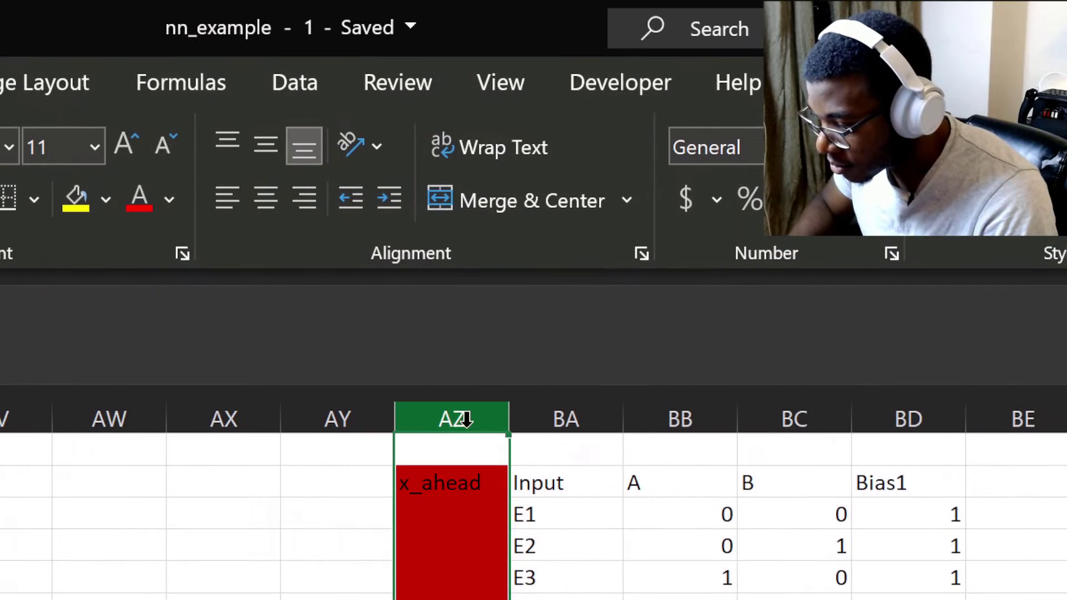
pyautogui.hotkey('ctrl', 'c')
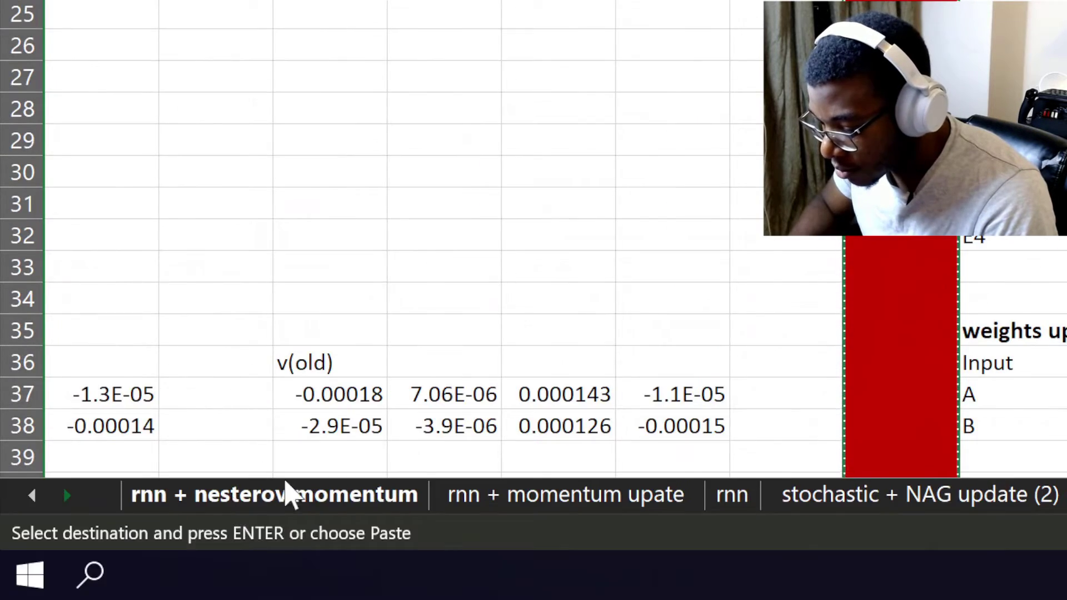
pyautogui.click(285, 485)
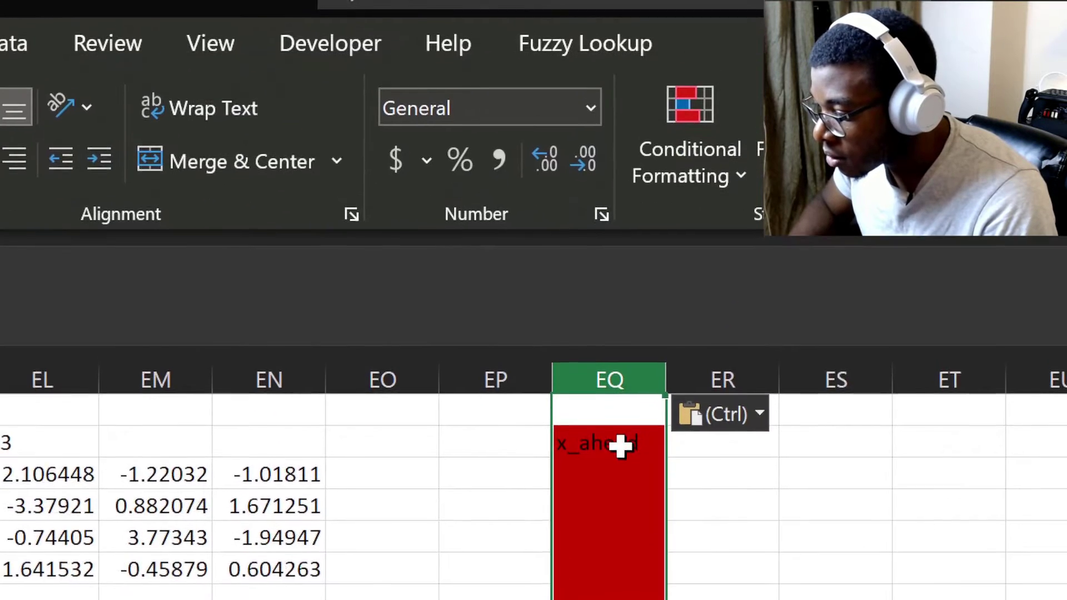
pyautogui.click(622, 482)
pyautogui.click(873, 482)
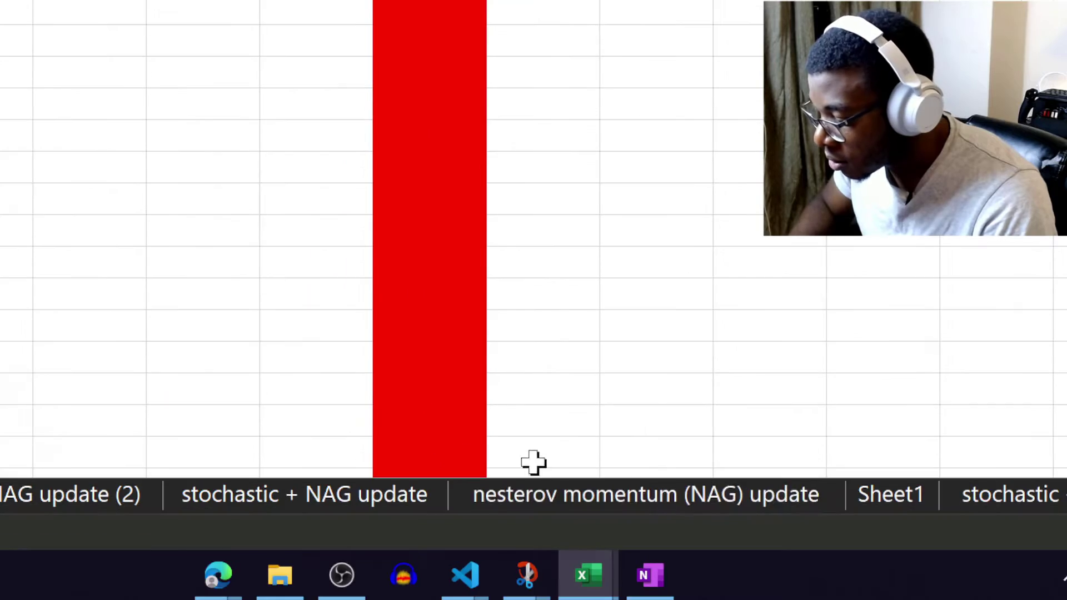
# Compare the original forward-pass weights on the "nesterov momentum (NAG) update" sheet with its x_ahead copy, and examine the section through to the weight deltas.
pyautogui.click(563, 498)
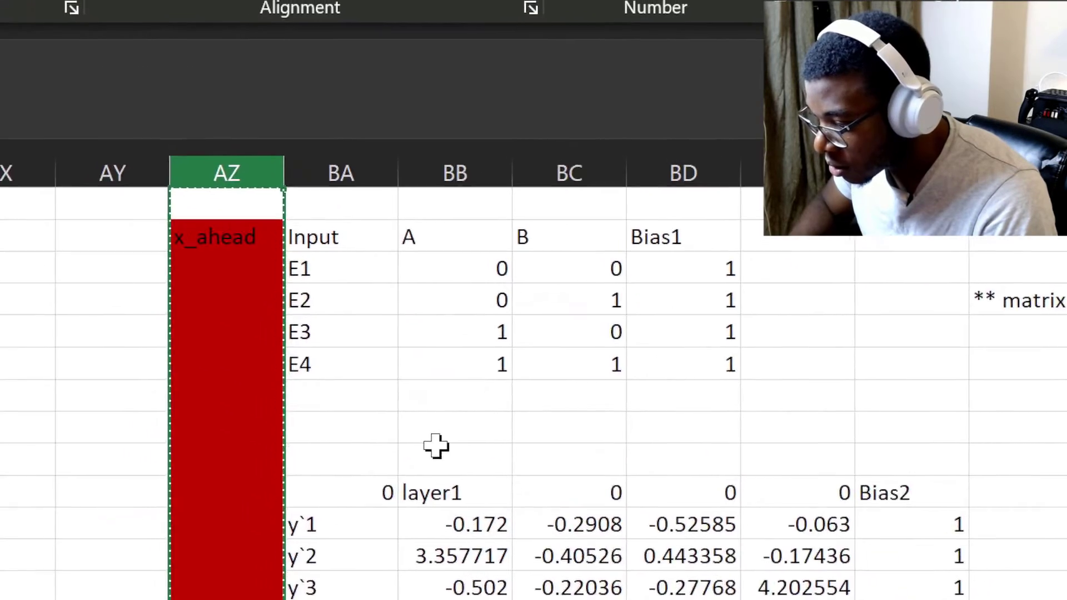
pyautogui.hscroll(-15, 435, 446)
pyautogui.hscroll(6, 436, 446)
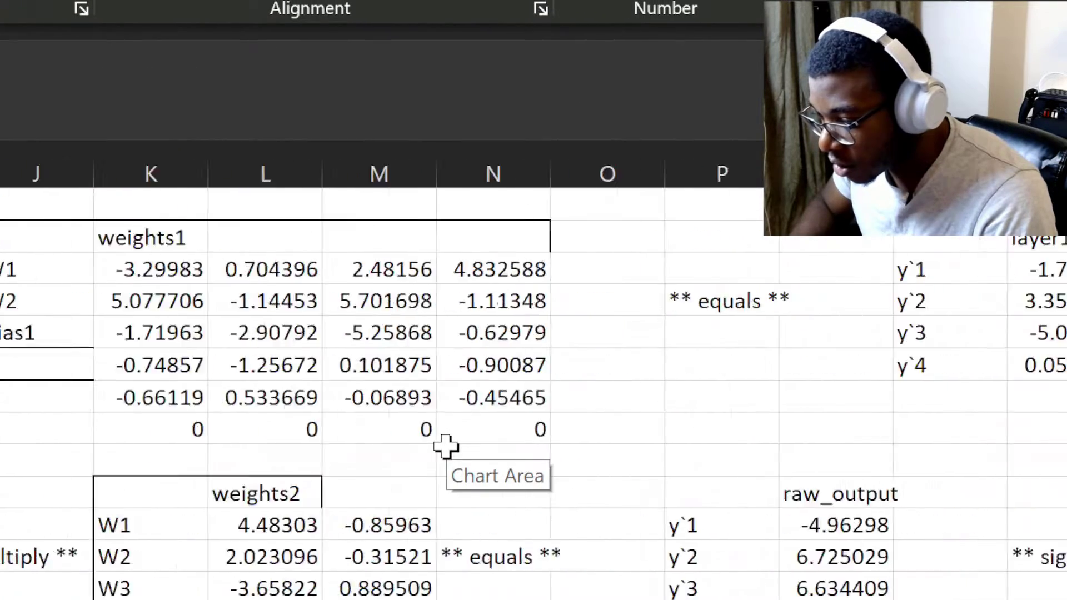
pyautogui.hscroll(13, 446, 446)
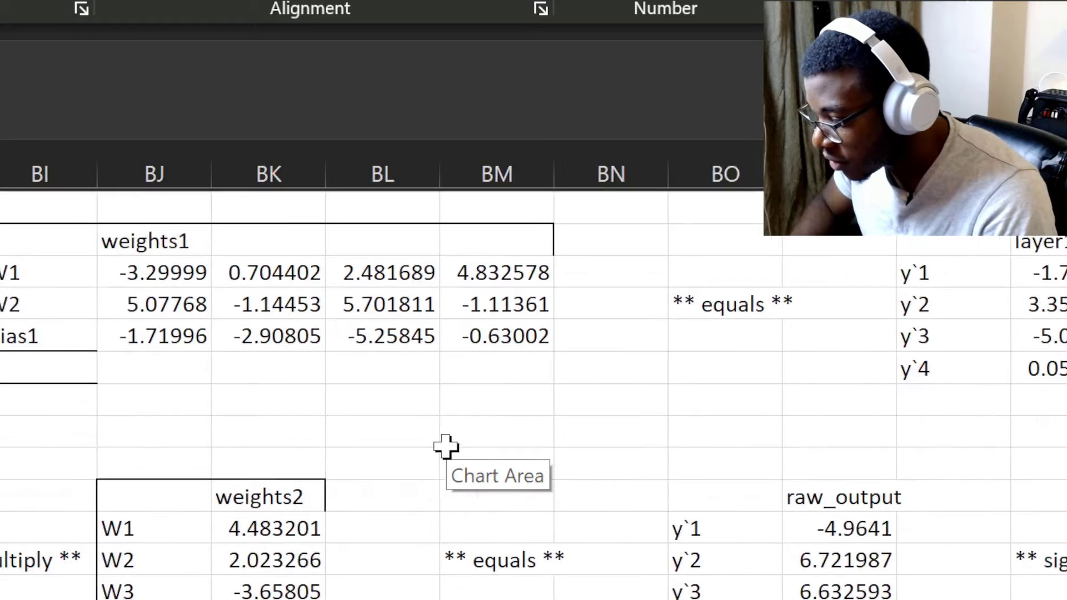
pyautogui.hscroll(-2, 446, 446)
pyautogui.hscroll(-3, 446, 446)
pyautogui.hscroll(1, 446, 446)
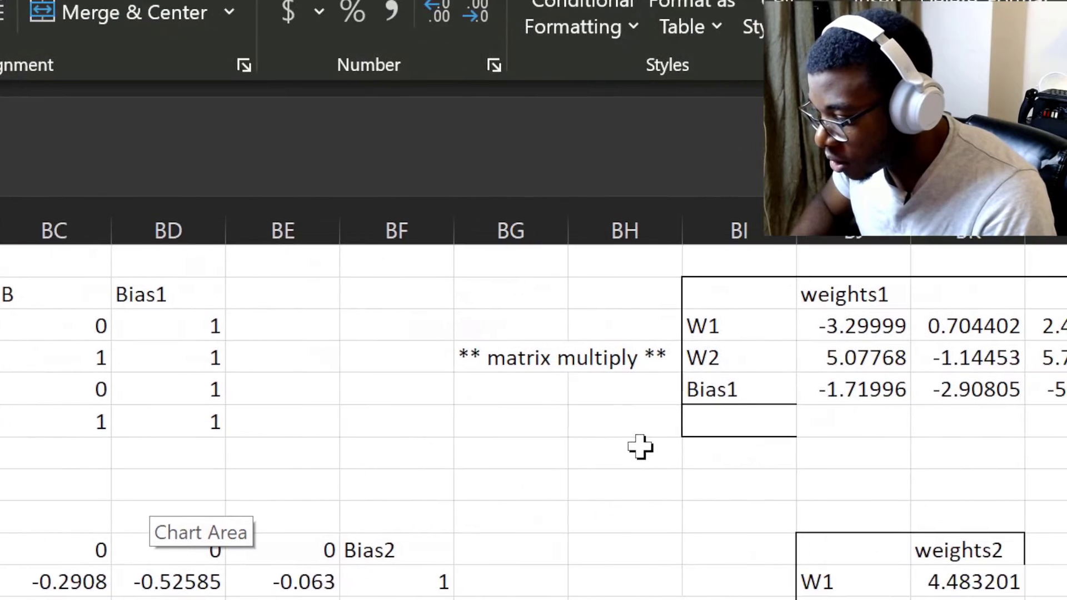
pyautogui.hscroll(6, 641, 446)
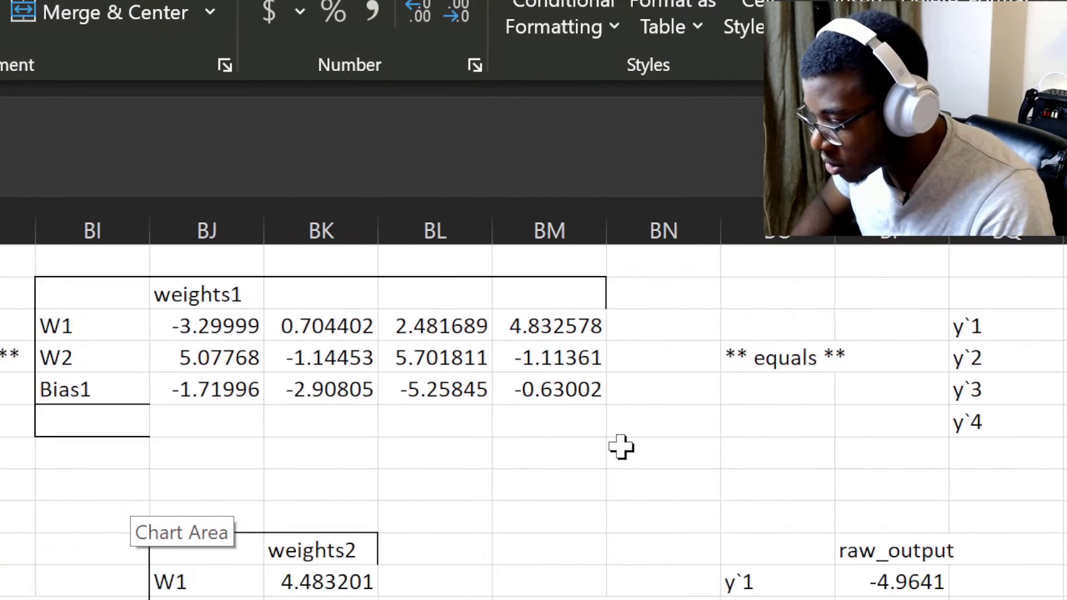
pyautogui.hscroll(7, 620, 447)
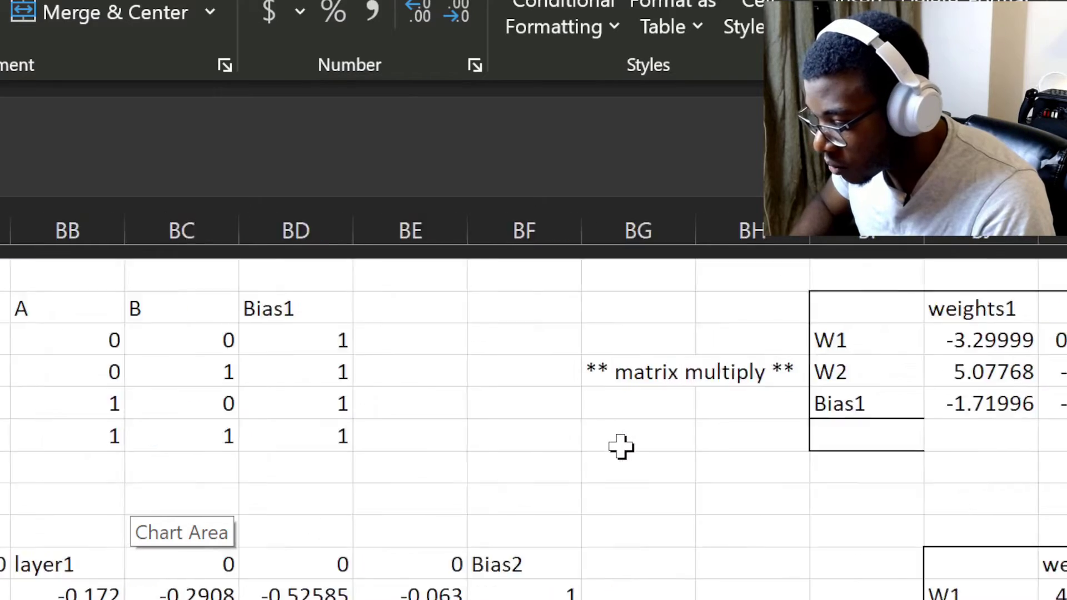
pyautogui.hscroll(10, 620, 446)
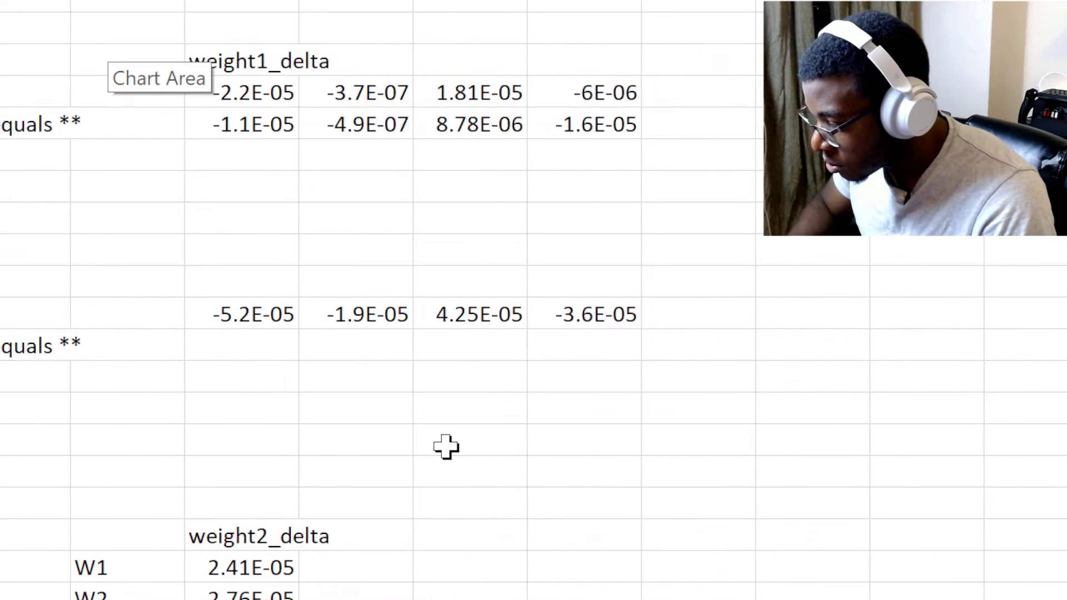
# Examine the new_weight1 and new_bias1 update blocks on the "nesterov momentum (NAG) update" sheet.
pyautogui.hscroll(-5, 446, 447)
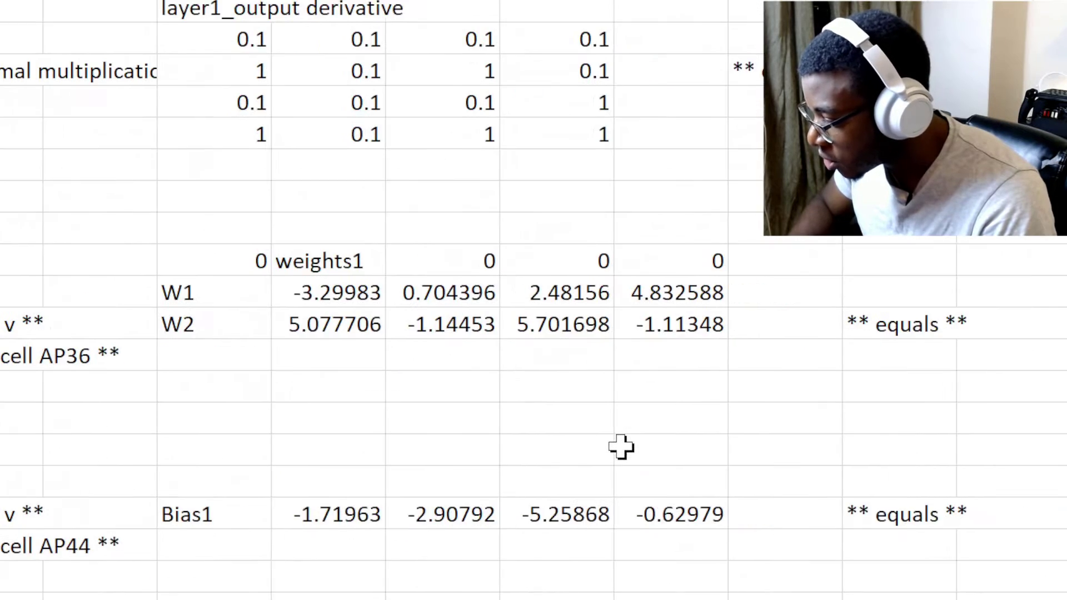
pyautogui.hscroll(2, 621, 446)
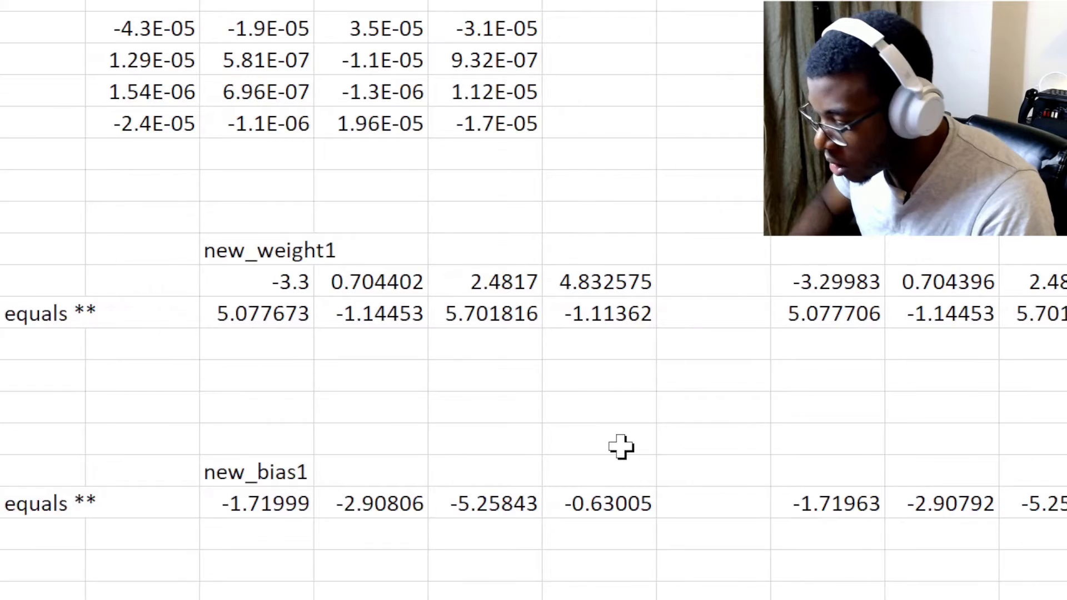
pyautogui.hscroll(1, 621, 446)
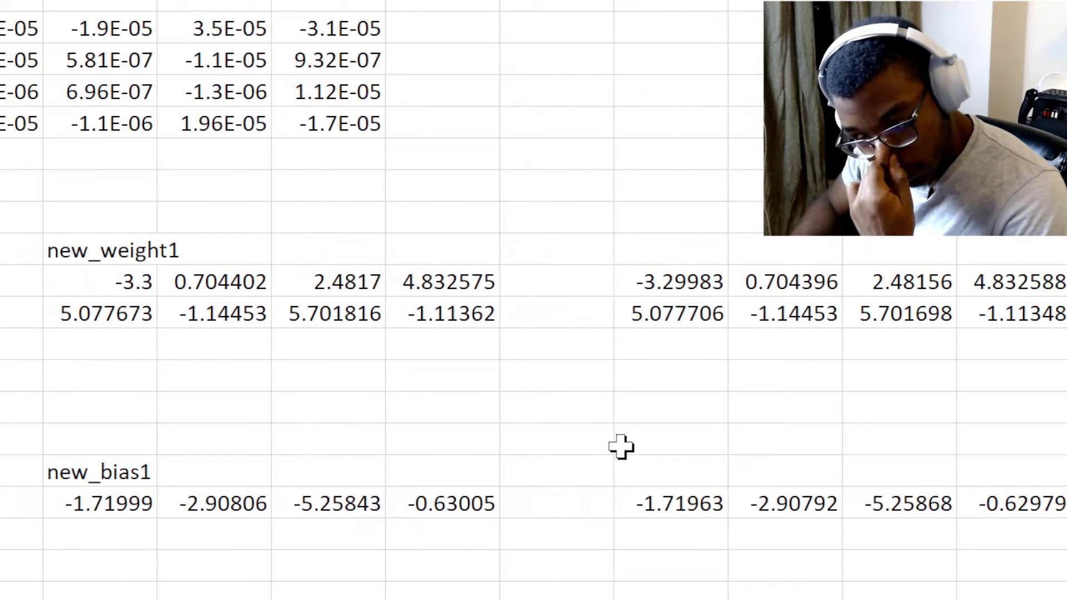
pyautogui.hscroll(6, 621, 446)
pyautogui.hscroll(5, 620, 446)
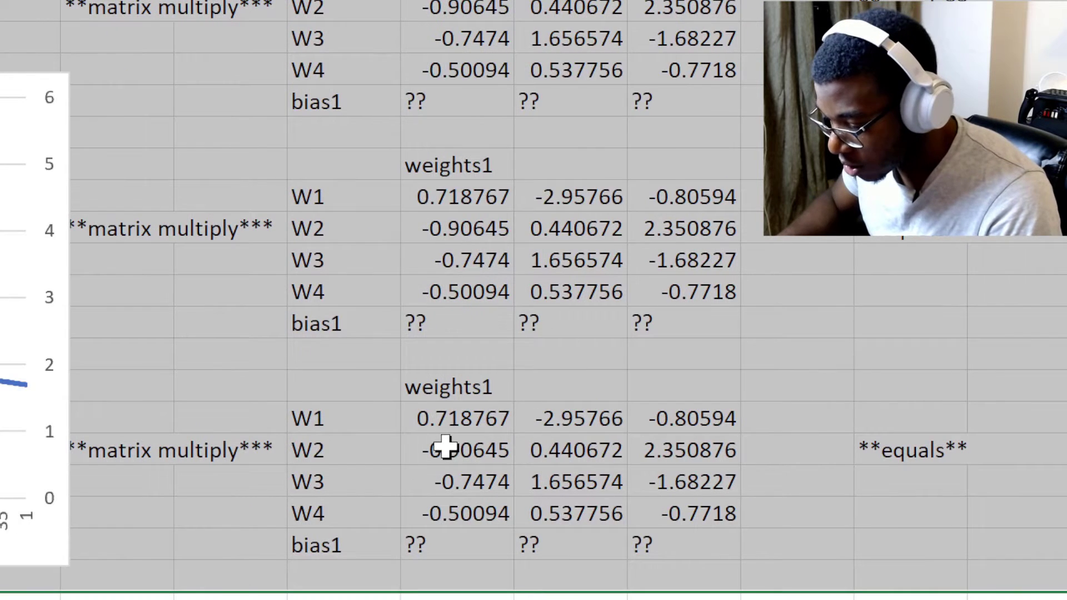
# Copy the RNN calculation block from B2 across to column EB, including new weights1 and new bias1, on the "rnn + nesterov momentum" sheet.
pyautogui.hscroll(6, 620, 446)
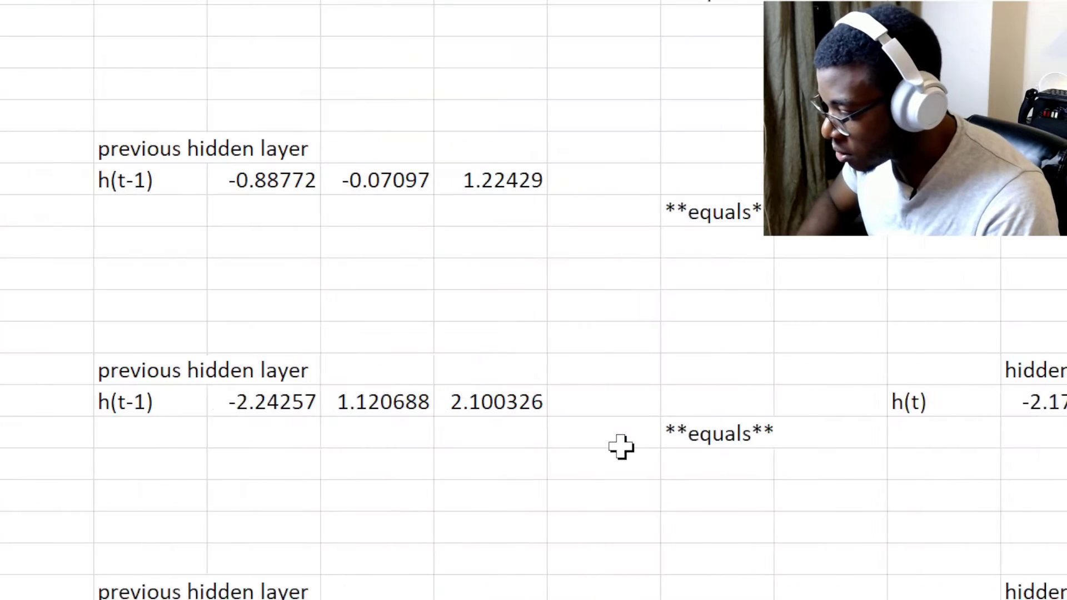
pyautogui.hscroll(2, 621, 446)
pyautogui.hscroll(15, 621, 447)
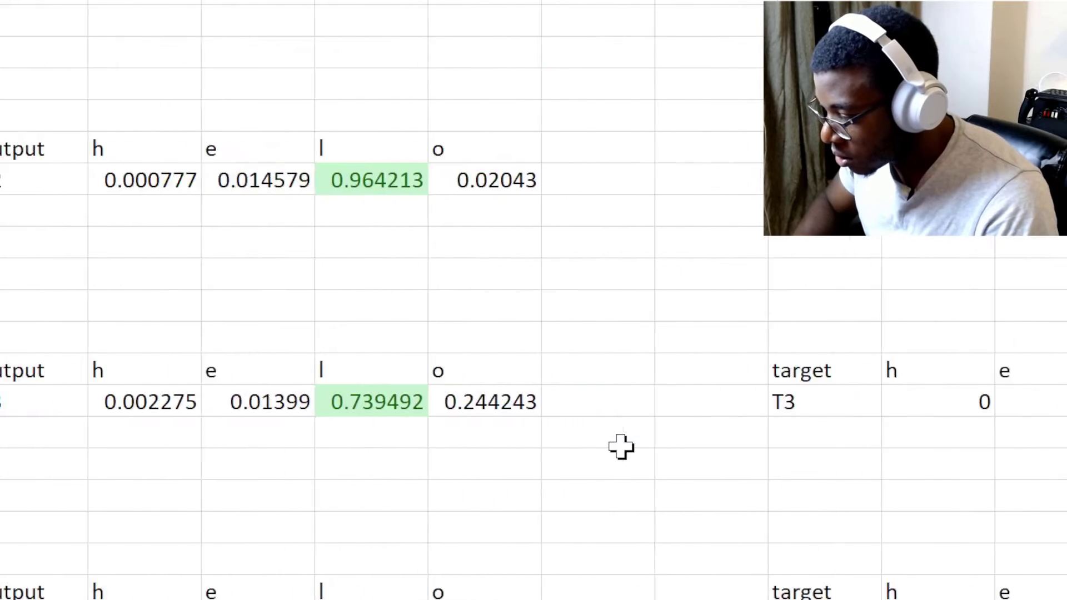
pyautogui.hscroll(10, 621, 446)
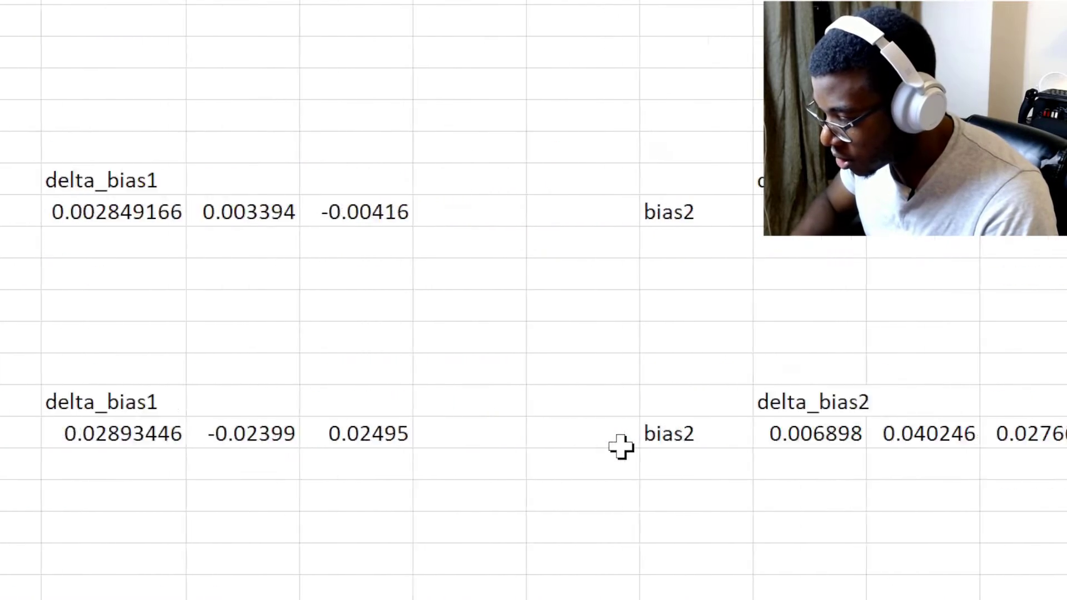
pyautogui.scroll(-3, 606, 395)
pyautogui.keyDown('shift'); pyautogui.click(568, 437); pyautogui.keyUp('shift')
pyautogui.scroll(9, 588, 398)
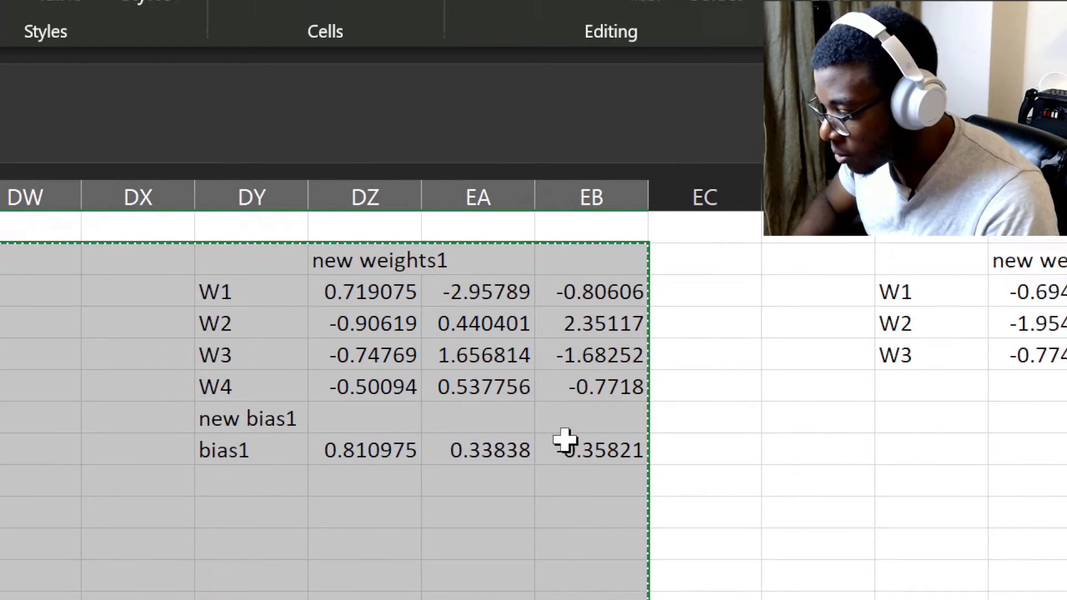
pyautogui.hotkey('ctrl', 'c')
# Paste the copied RNN block at cell ES2, beside the red x_ahead divider column.
pyautogui.hscroll(-5, 463, 441)
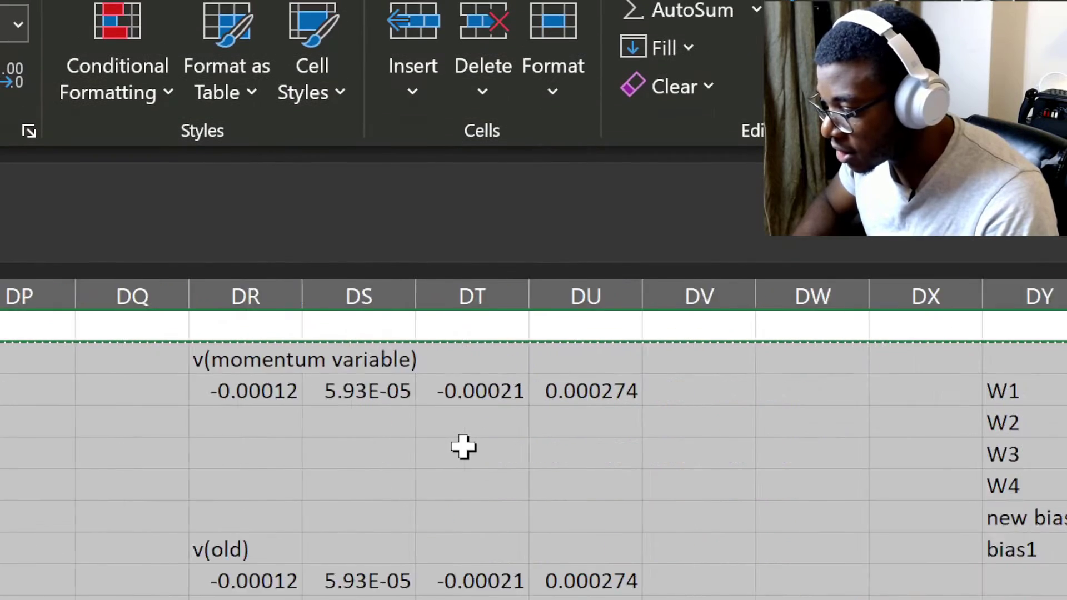
pyautogui.hscroll(-3, 386, 441)
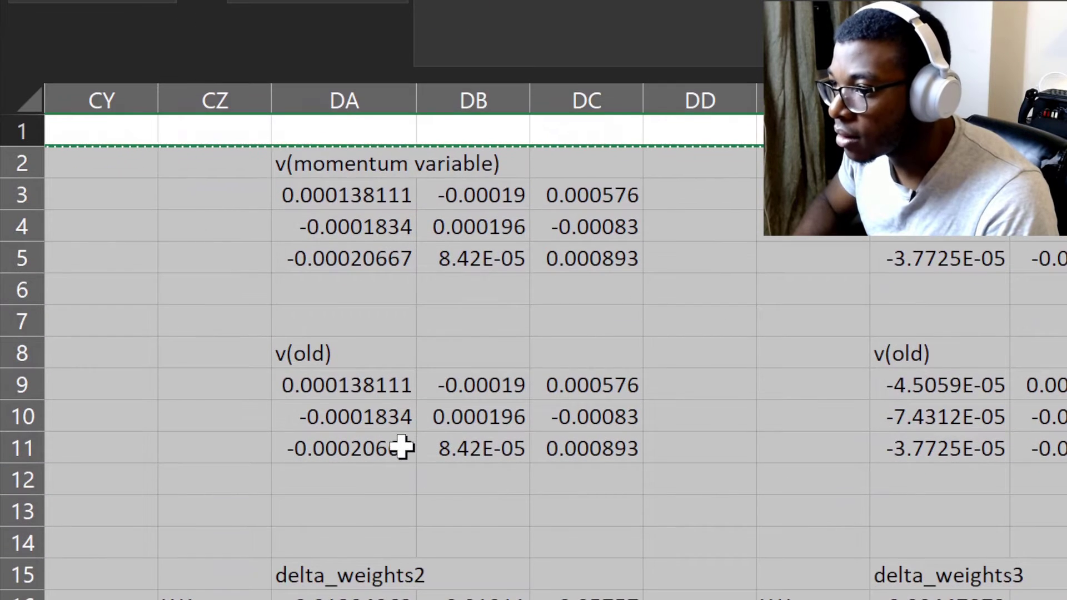
pyautogui.hscroll(-3, 400, 444)
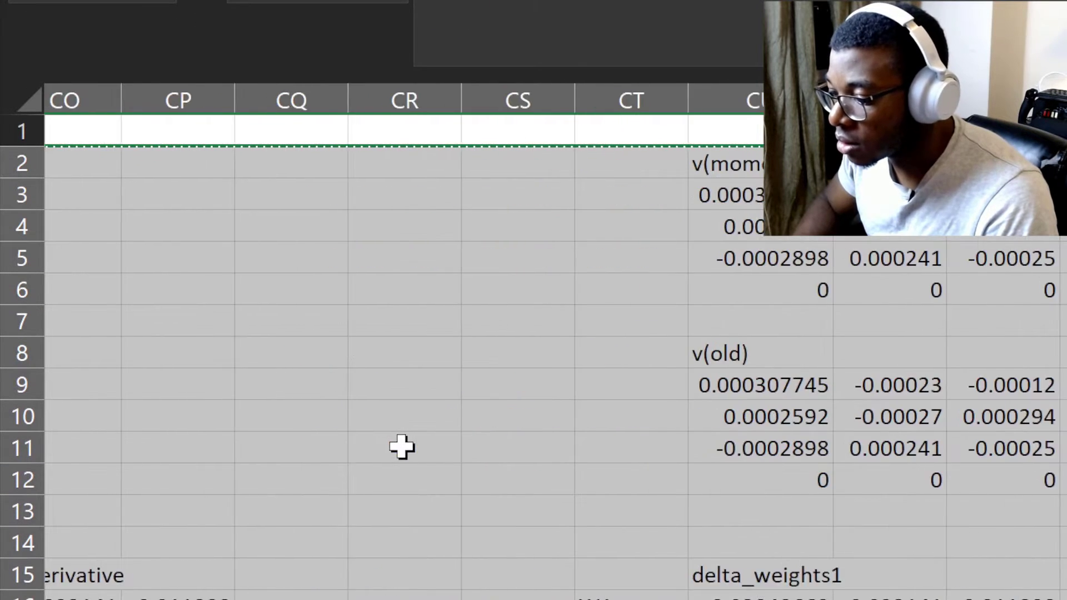
pyautogui.hscroll(10, 401, 447)
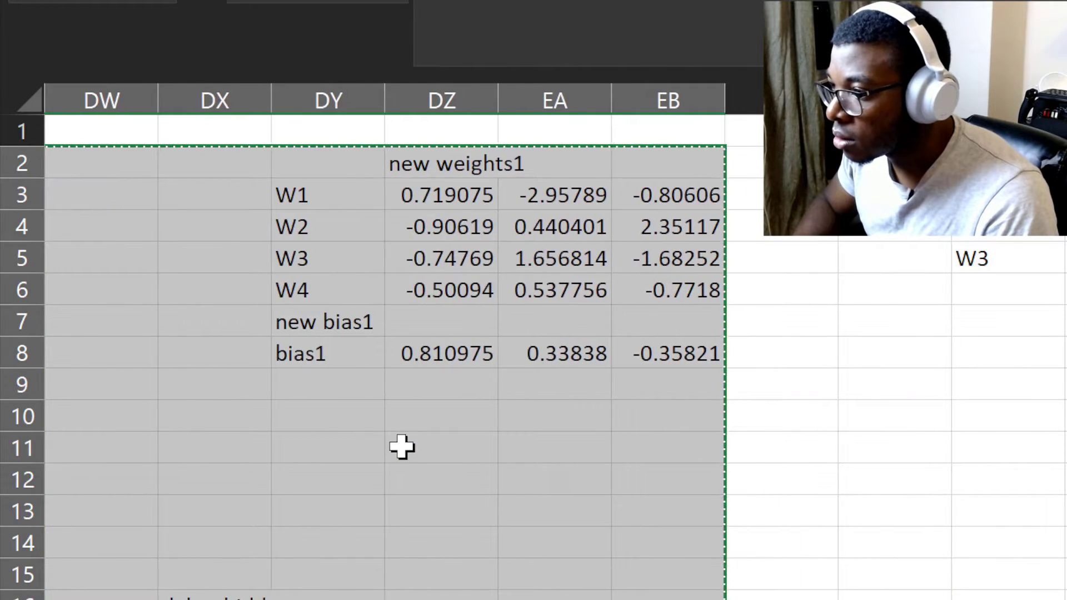
pyautogui.hscroll(6, 401, 447)
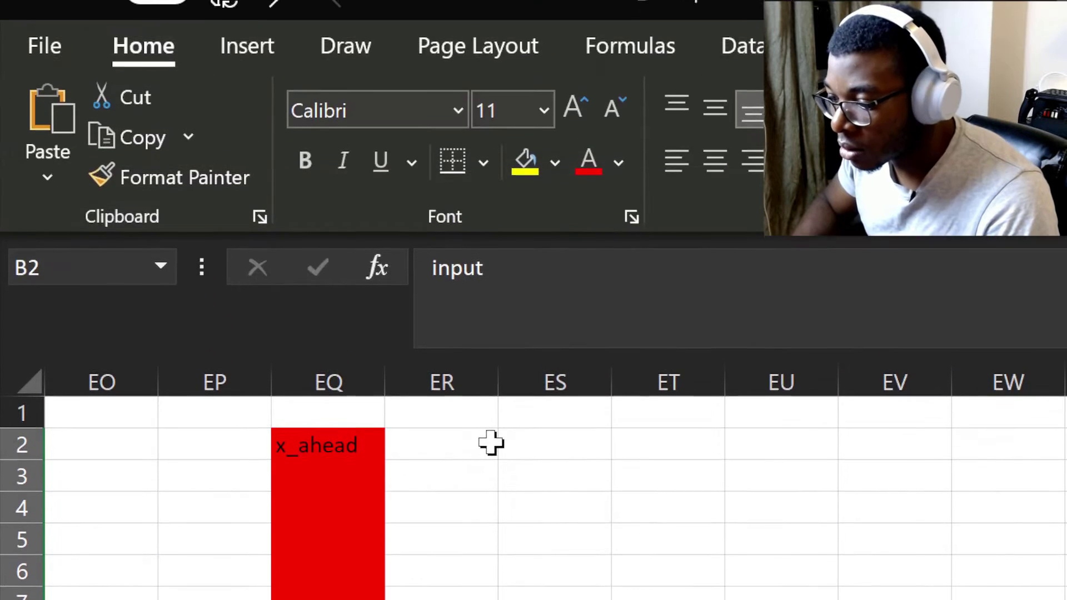
pyautogui.click(489, 165)
pyautogui.click(565, 446)
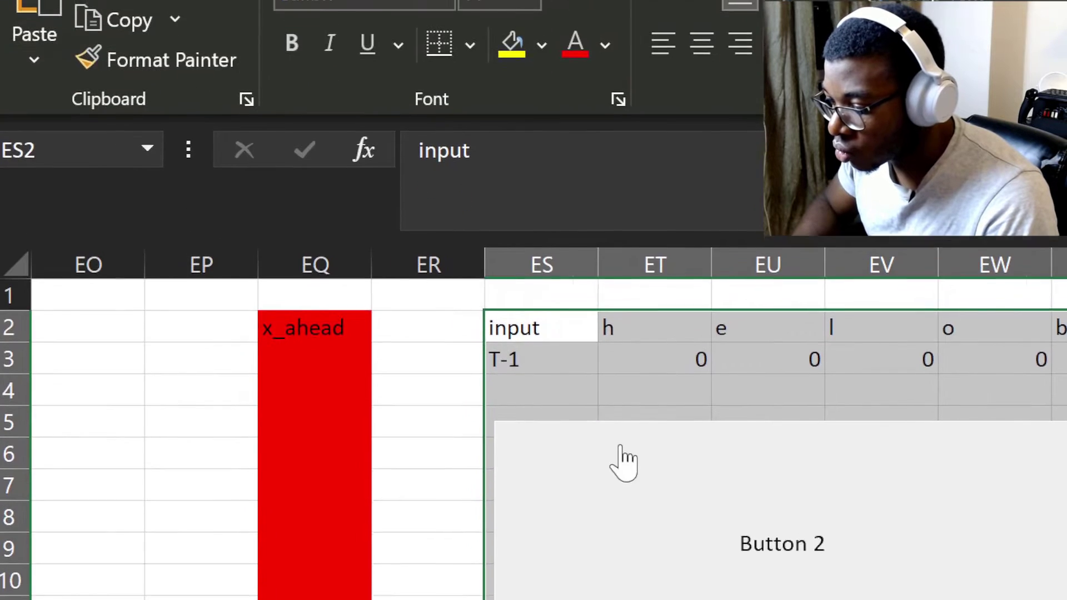
# Delete the duplicated Button 2 from the pasted x_ahead block.
pyautogui.click(782, 419)
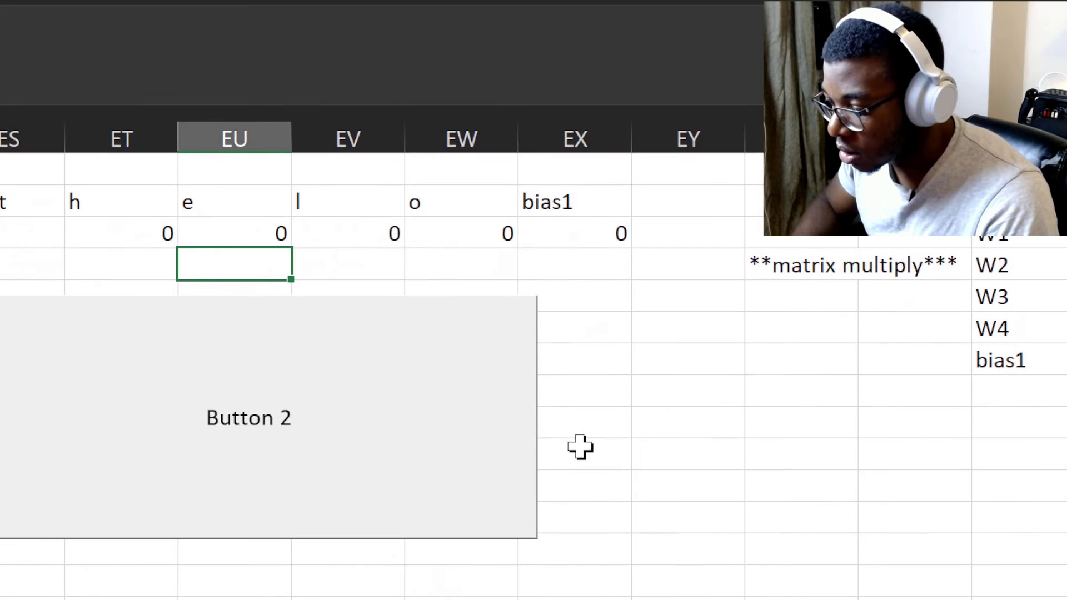
pyautogui.rightClick(527, 447)
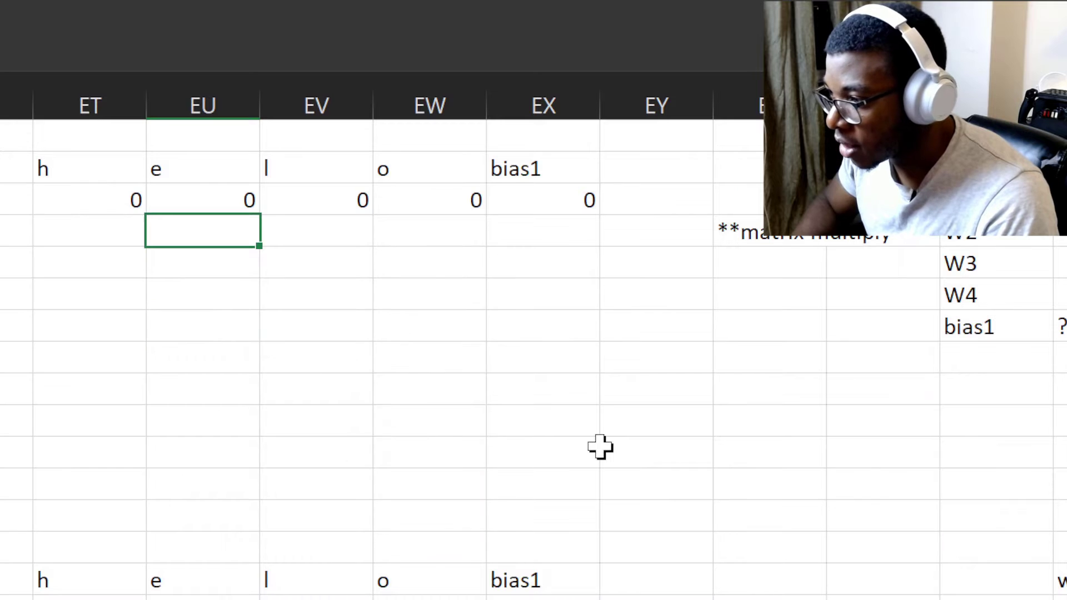
pyautogui.scroll(-3, 600, 447)
pyautogui.scroll(-2, 600, 447)
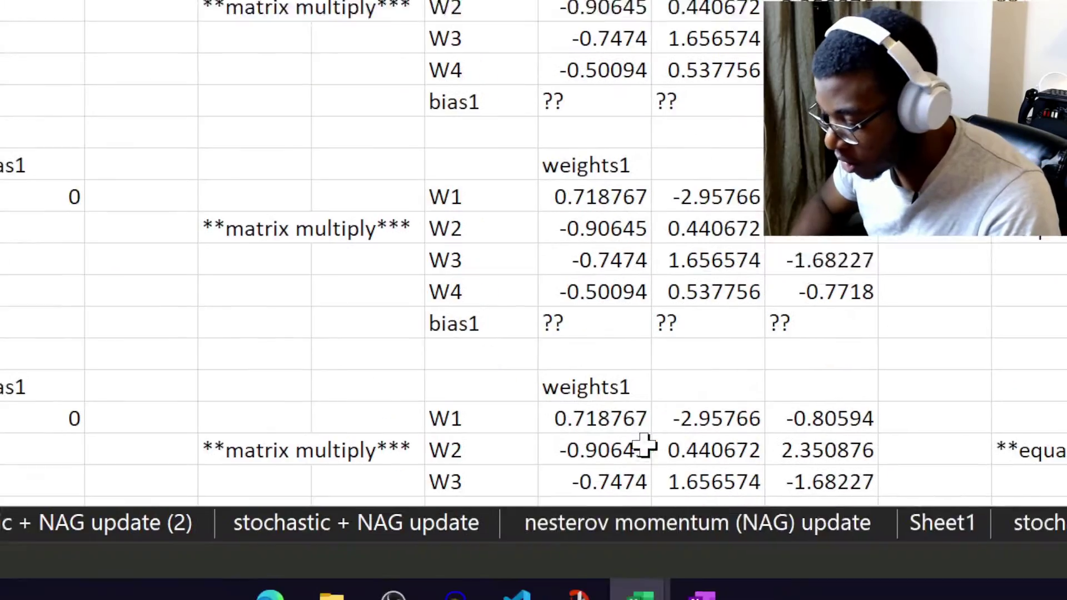
# Return to the "nesterov momentum (NAG) update" sheet and locate the start of its x_ahead section.
pyautogui.click(605, 495)
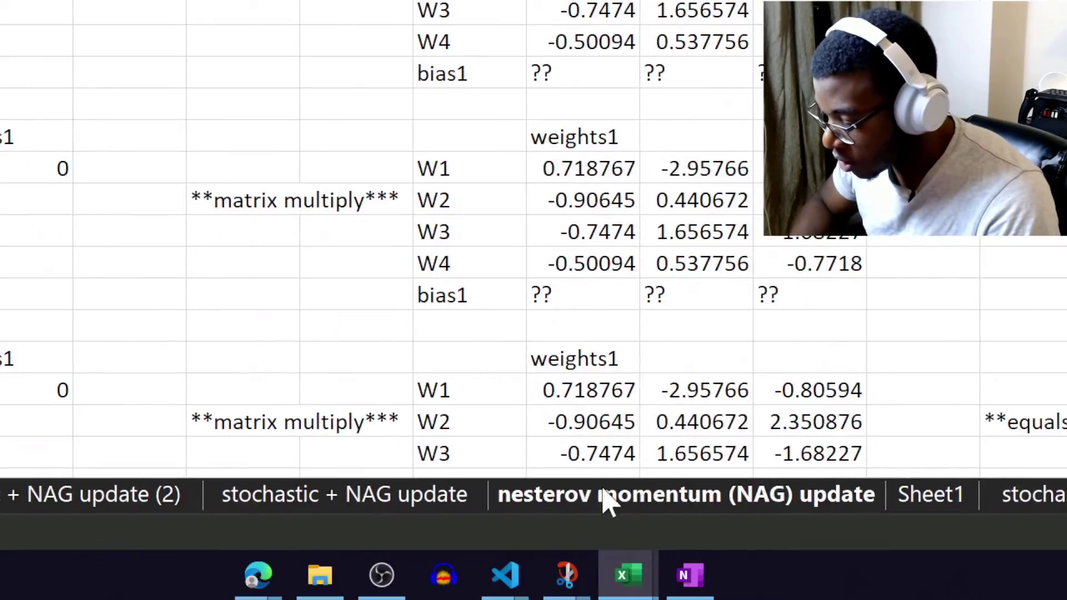
pyautogui.scroll(10, 621, 306)
pyautogui.hscroll(-3, 621, 305)
pyautogui.hscroll(-5, 621, 446)
pyautogui.hscroll(10, 620, 446)
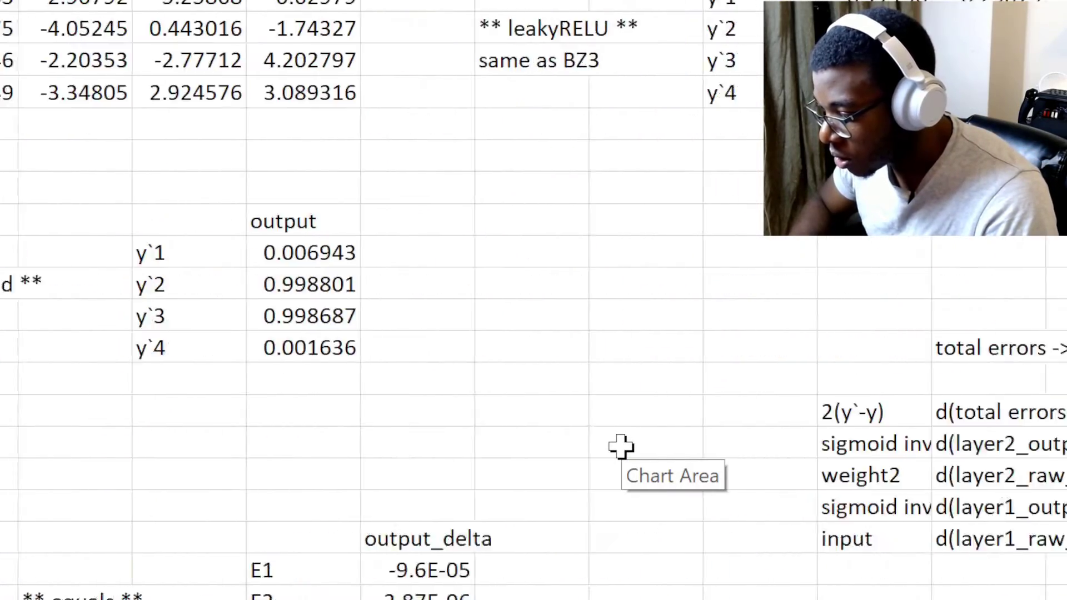
pyautogui.hscroll(-10, 621, 446)
pyautogui.hscroll(4, 621, 446)
pyautogui.hscroll(-3, 621, 446)
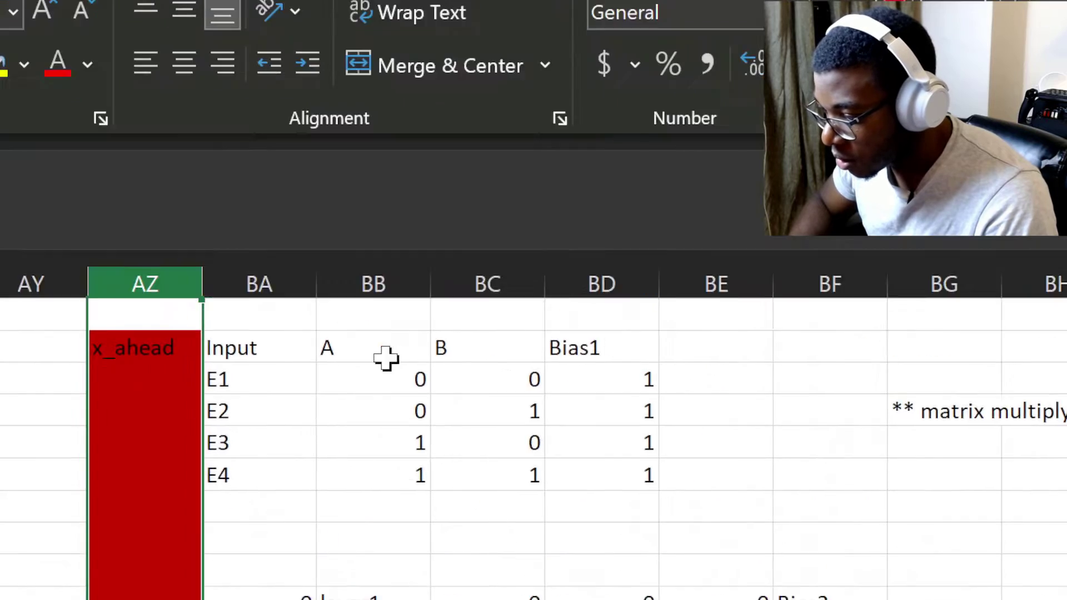
# Inspect the formula behind the x_ahead section's Input table in cell BA2 and look for its source range.
pyautogui.click(383, 367)
pyautogui.click(295, 439)
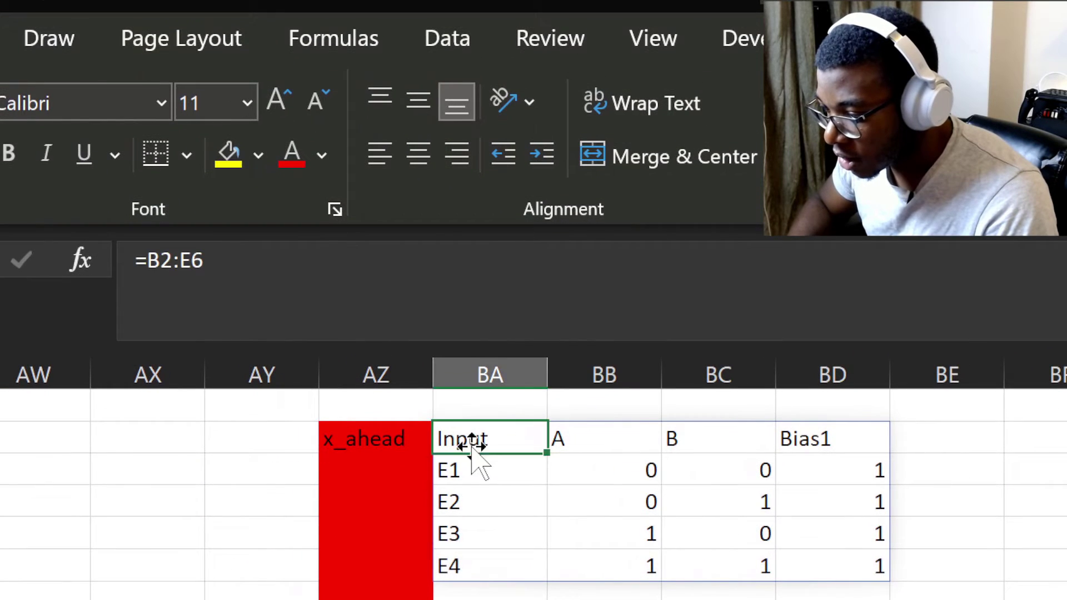
pyautogui.press('Down')
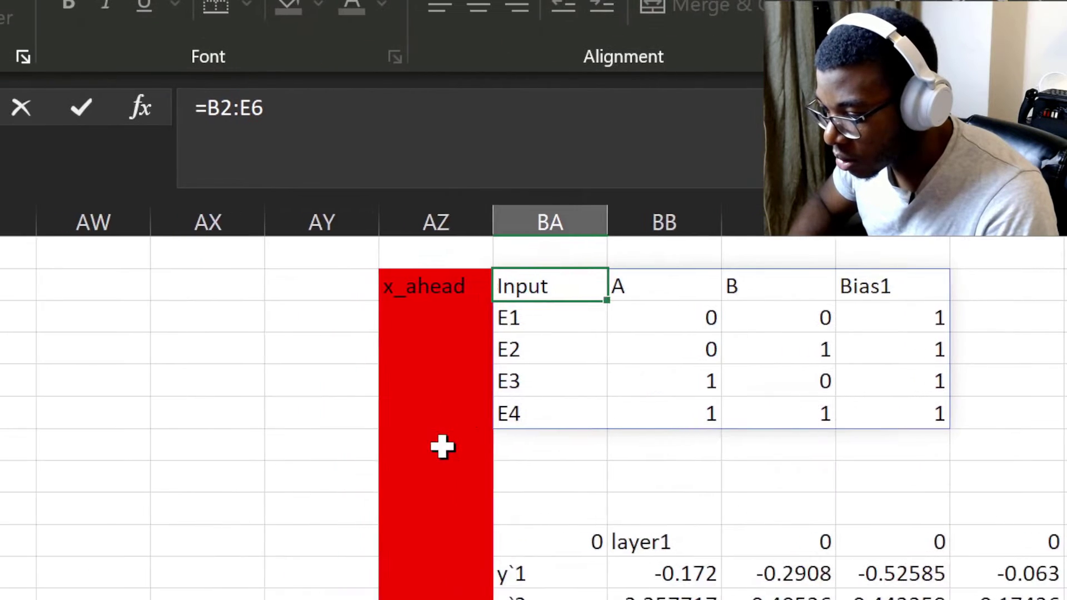
pyautogui.hscroll(-15, 500, 445)
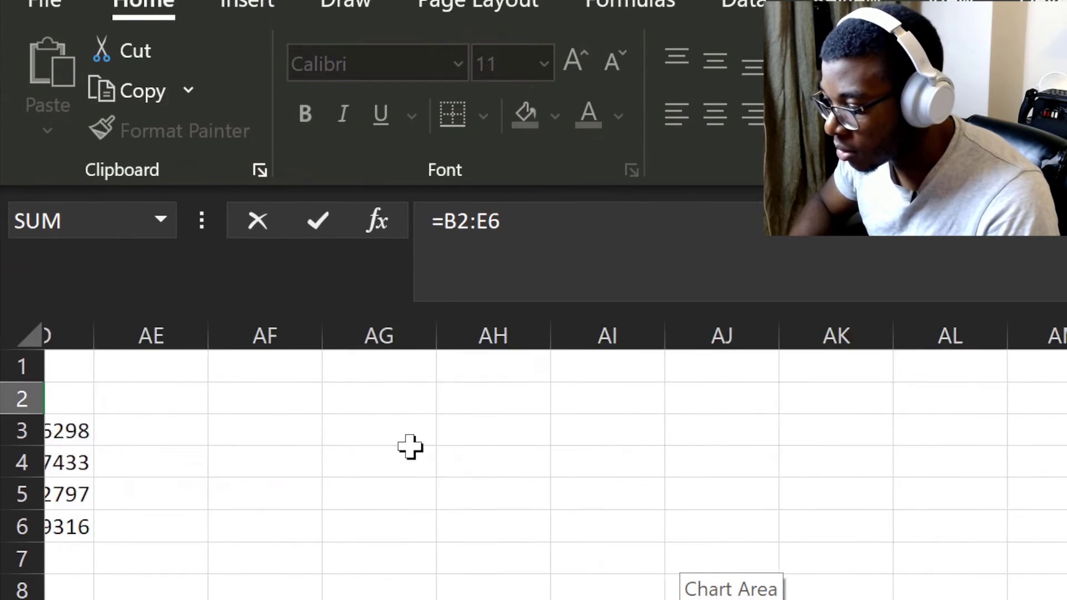
pyautogui.hscroll(1, 410, 446)
# Open the x_ahead weights1 formula in cell BJ3 and examine its terms.
pyautogui.click(626, 431)
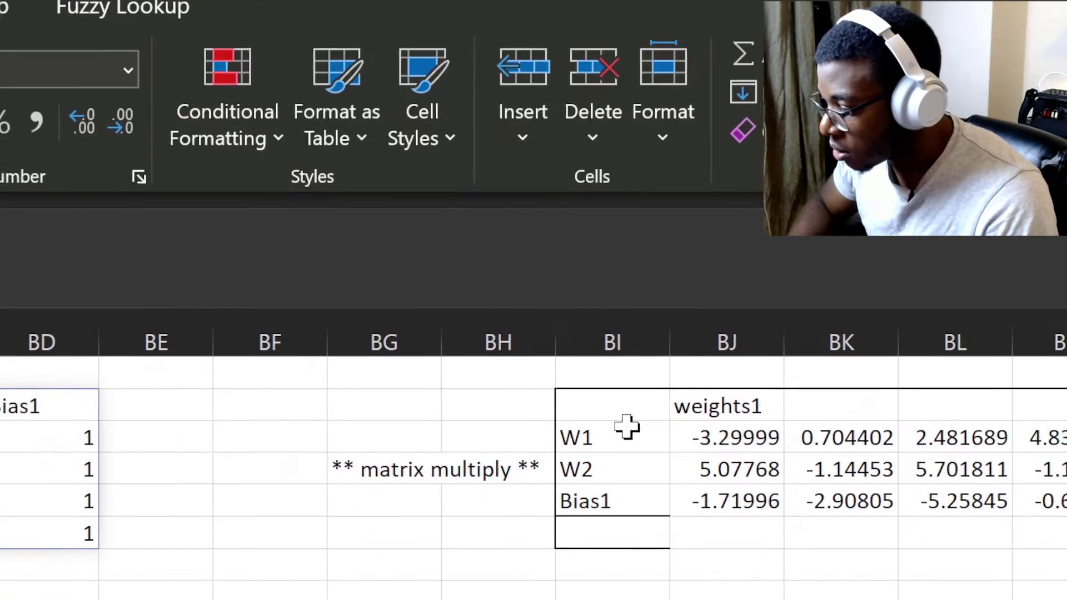
pyautogui.click(662, 449)
pyautogui.doubleClick(675, 453)
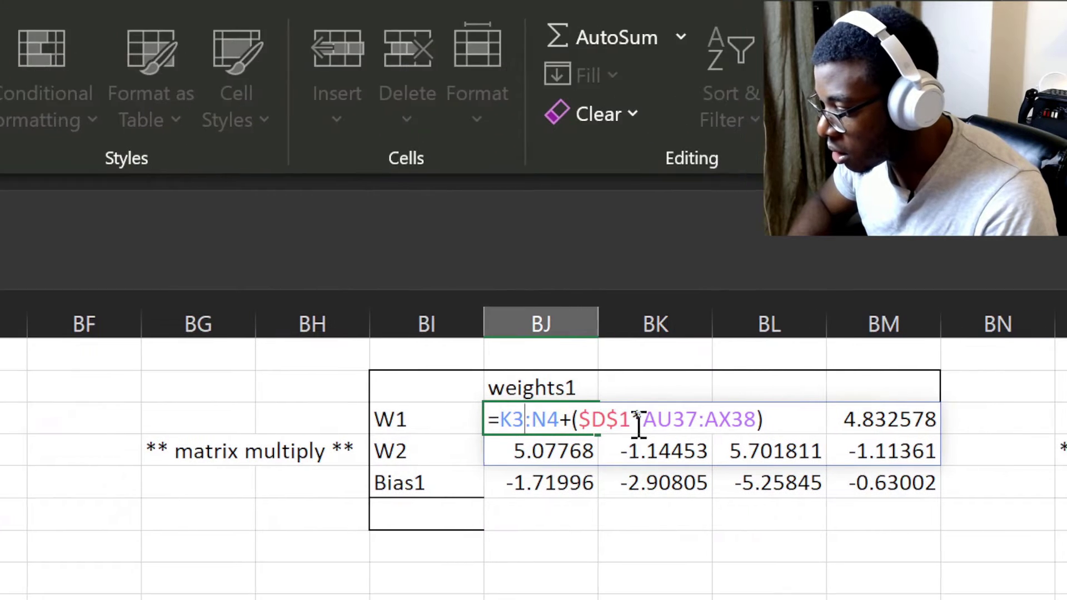
pyautogui.moveTo(483, 443); pyautogui.dragTo(550, 445)
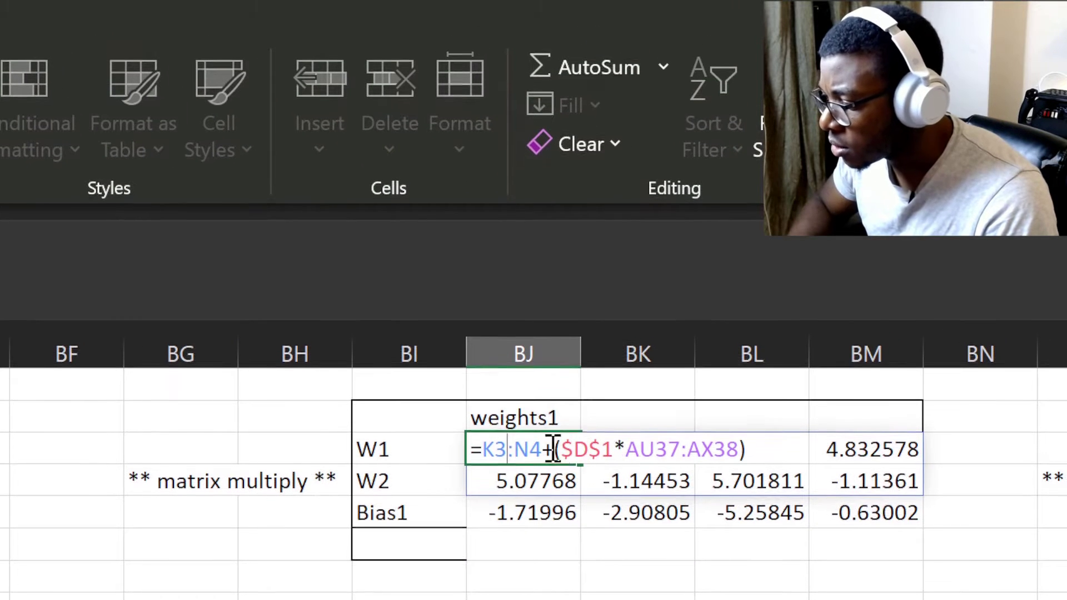
# Trace the x_ahead weights1 formula's references to the original weights1, mu in D1, and the v(old) block.
pyautogui.hscroll(-10, 430, 447)
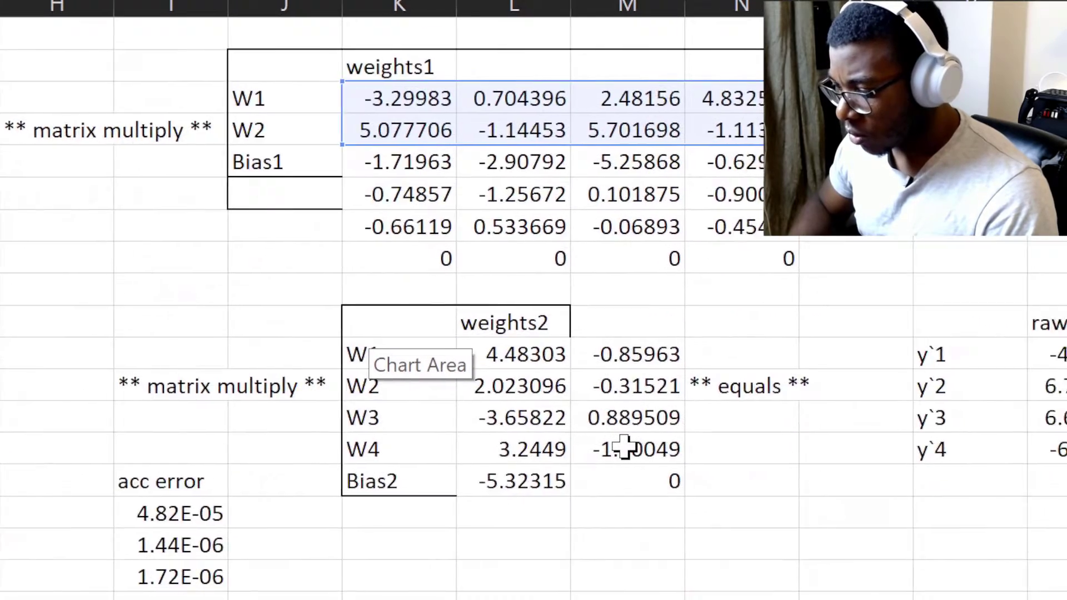
pyautogui.scroll(-5, 700, 525)
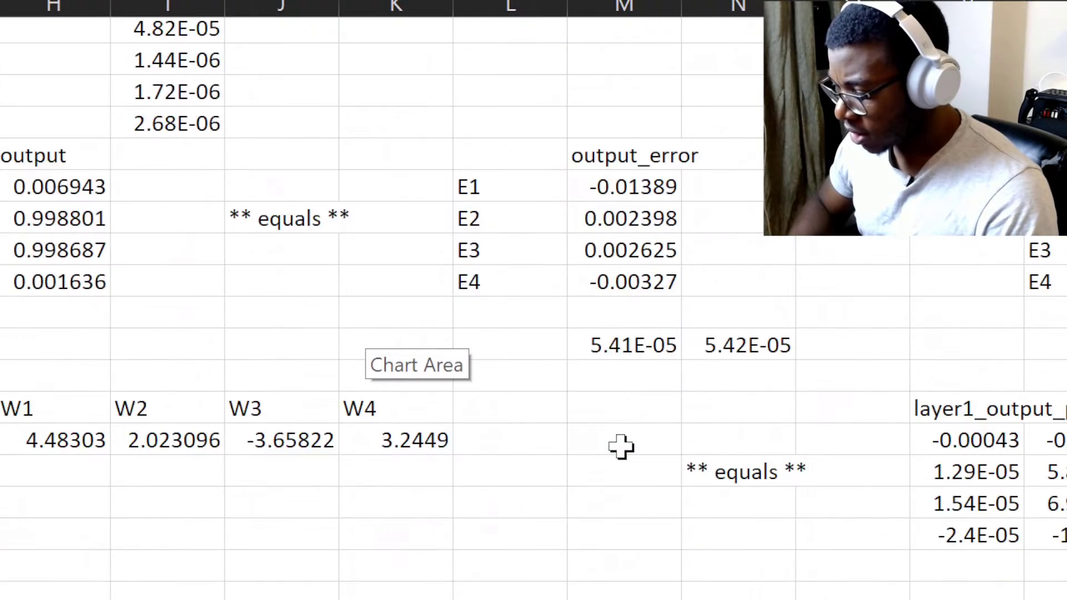
pyautogui.scroll(5, 621, 446)
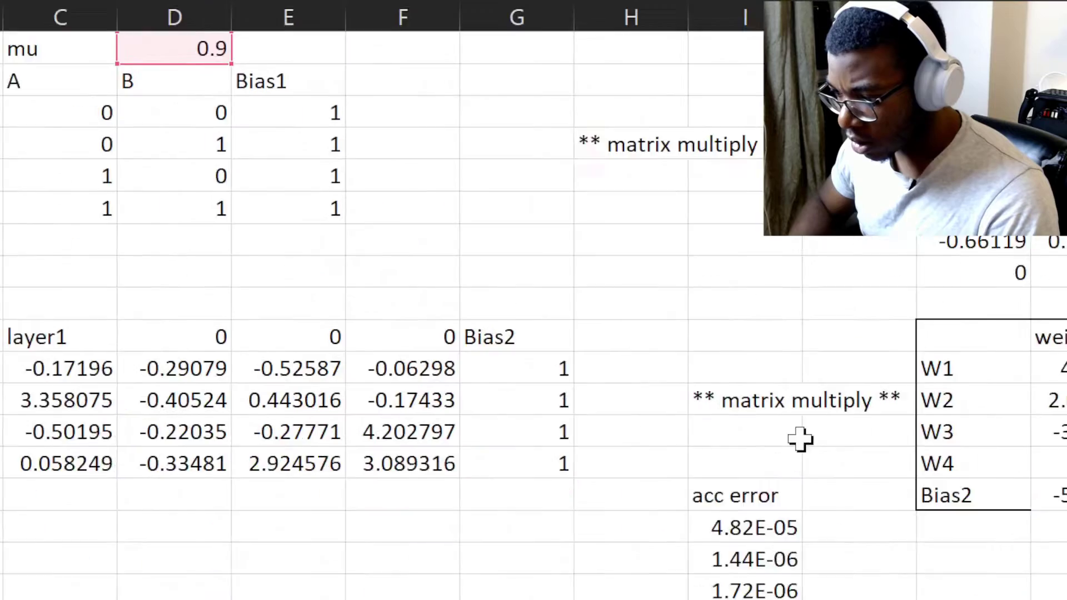
pyautogui.scroll(-5, 627, 445)
pyautogui.hscroll(10, 630, 446)
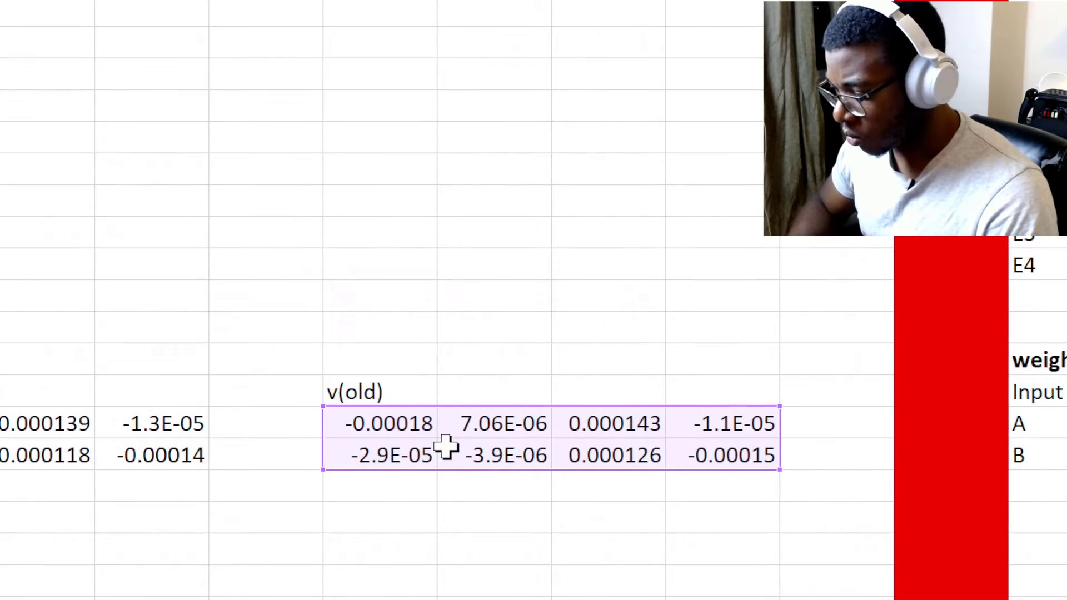
pyautogui.scroll(5, 627, 429)
pyautogui.hscroll(10, 622, 447)
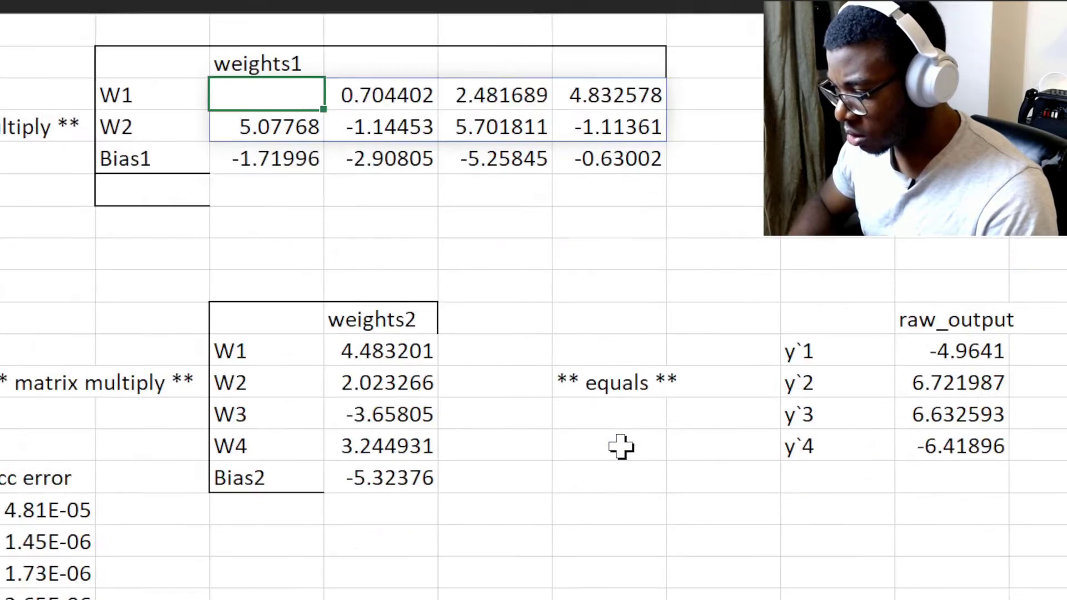
pyautogui.press('F2')
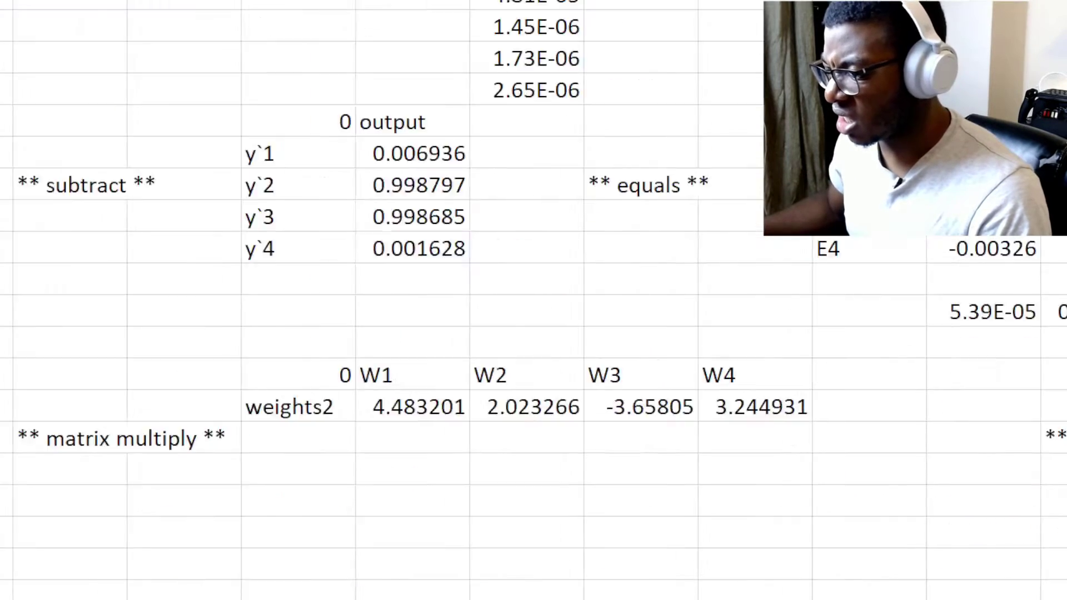
# Switch to the CS231n notes in the browser and check the x_ahead = x + mu * v equation.
pyautogui.moveTo(431, 572)
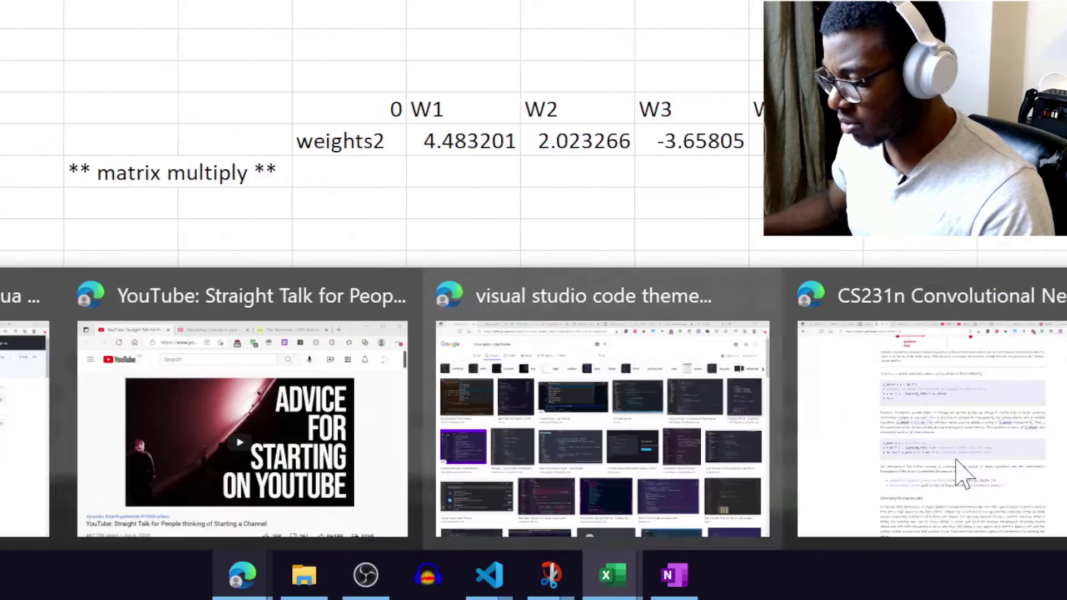
pyautogui.click(964, 475)
pyautogui.scroll(5, 405, 405)
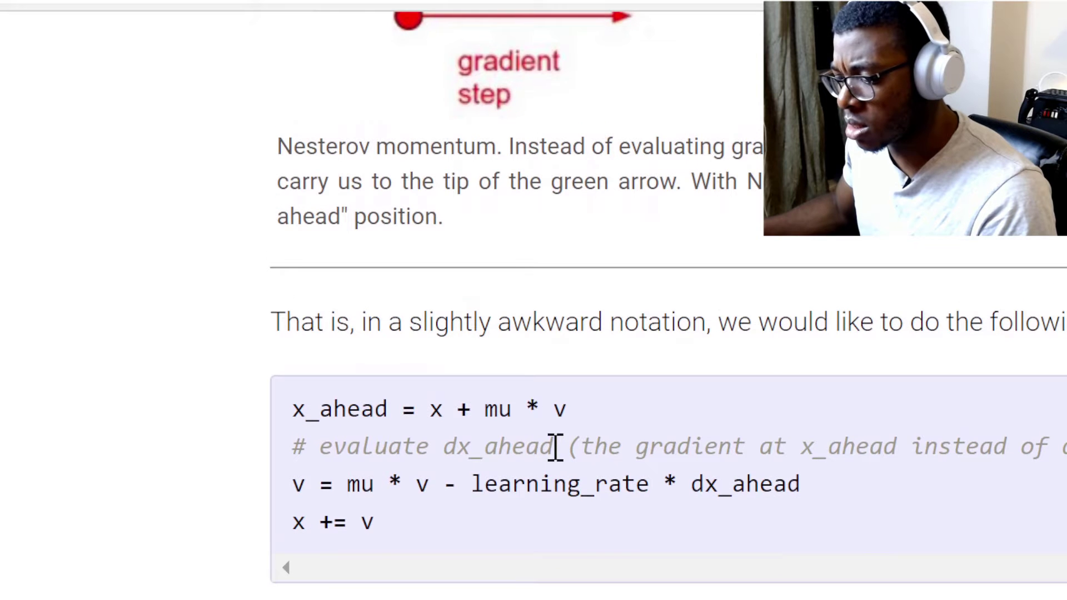
pyautogui.scroll(-1, 552, 451)
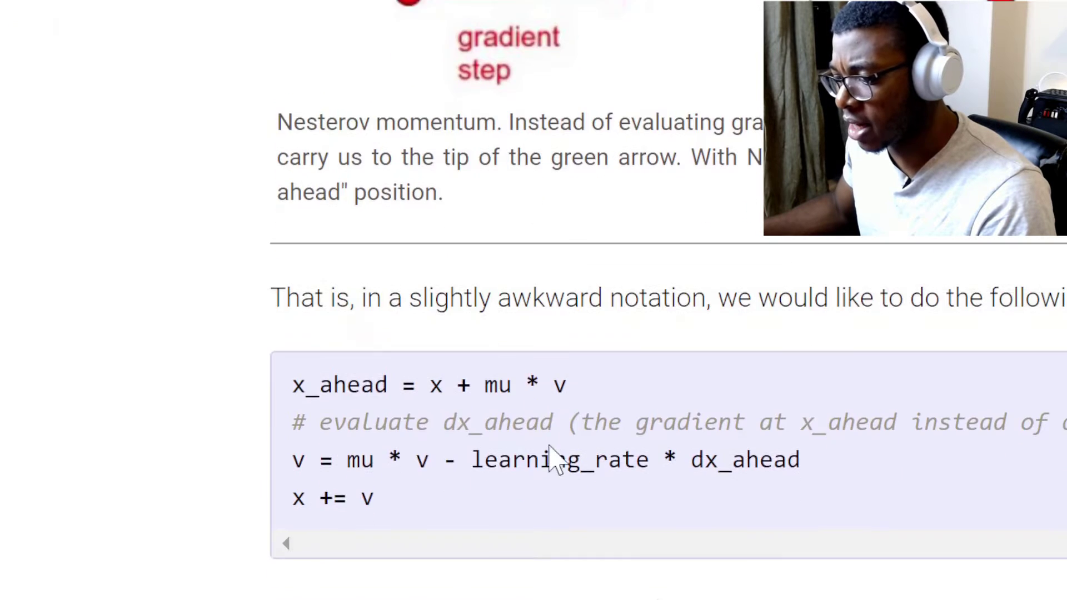
# Compare the x_ahead = x + mu * v equation in the CS231n notes with the x_ahead weights1 formula in the Excel NAG sheet.
pyautogui.scroll(-1, 550, 445)
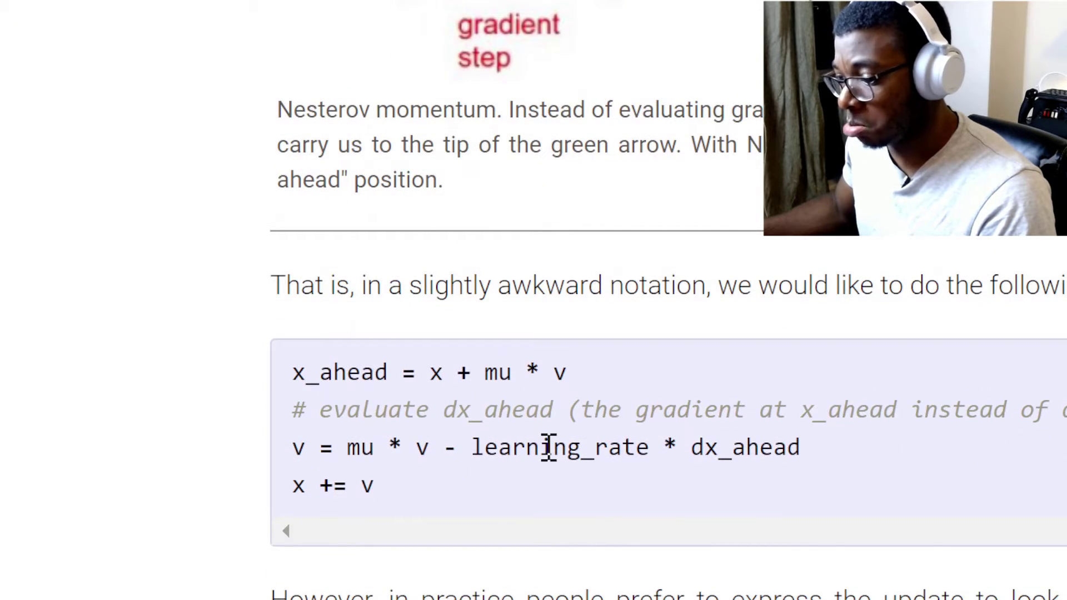
pyautogui.hotkey('alt', 'Tab')
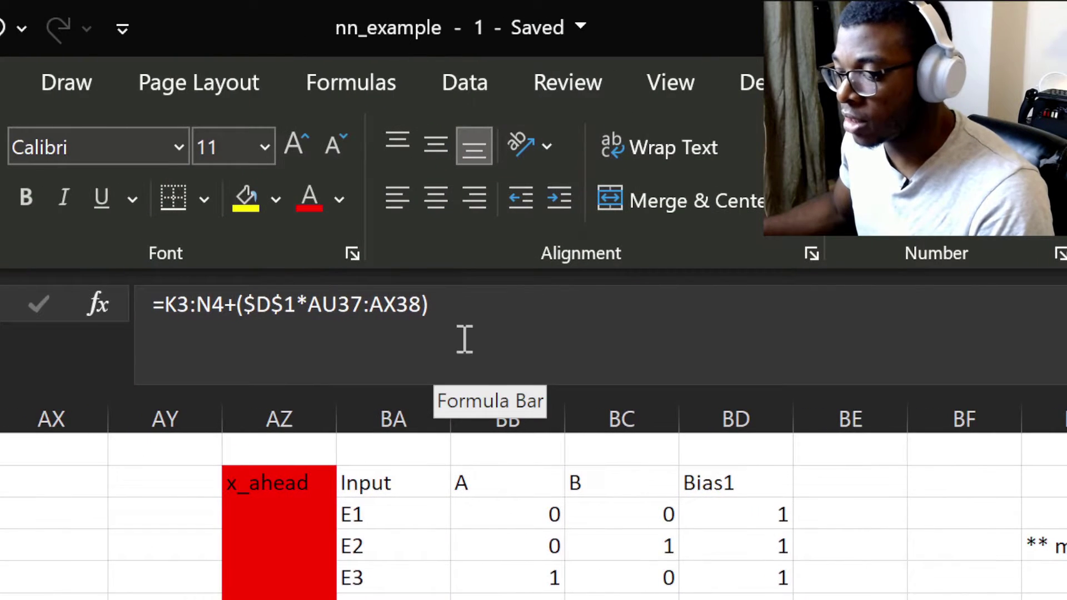
pyautogui.hotkey('alt', 'Tab')
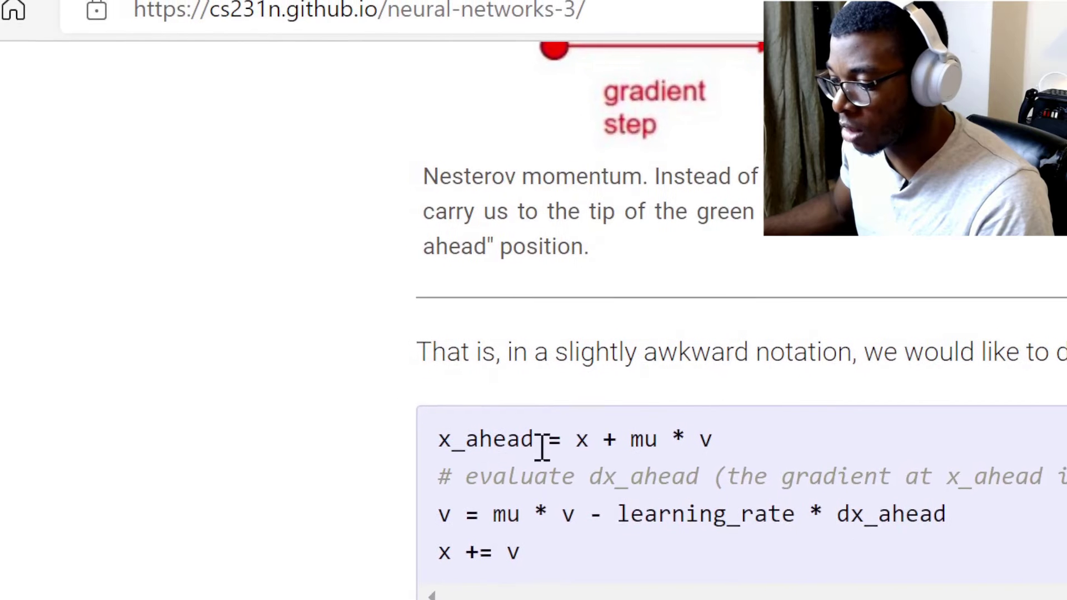
pyautogui.moveTo(576, 440); pyautogui.dragTo(733, 446)
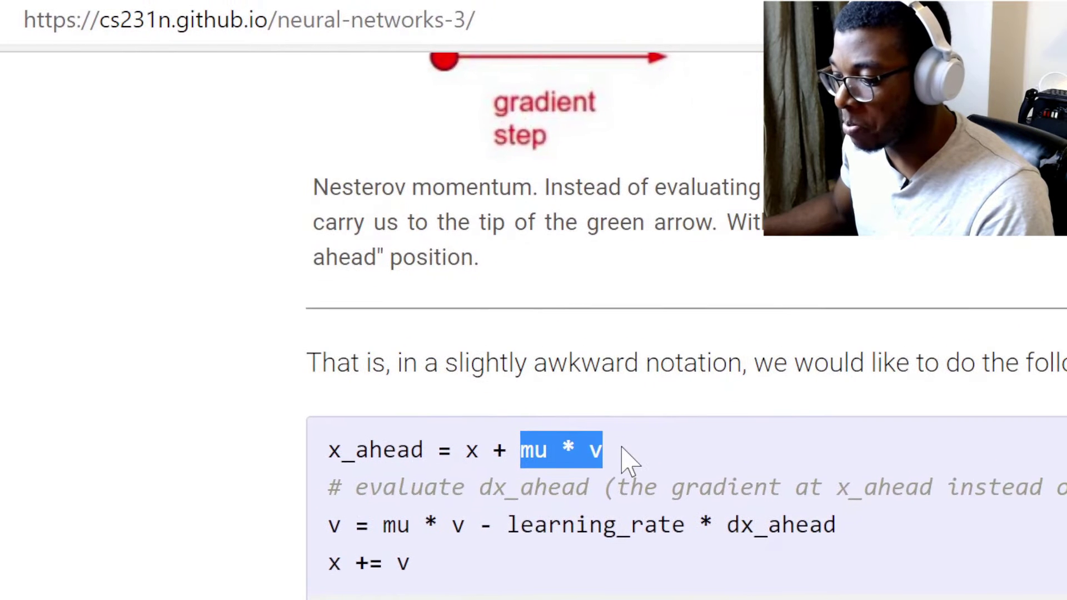
pyautogui.hotkey('alt', 'Tab')
pyautogui.hotkey('alt', 'Tab')
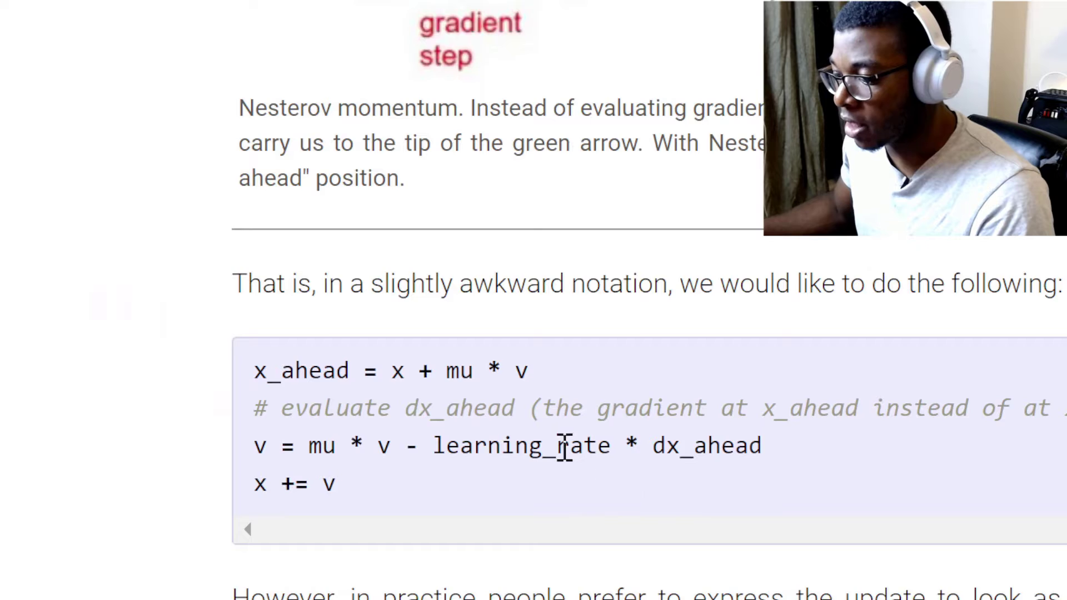
# Switch to the RNN sheet in Excel and clear the copied x_ahead weights1 values and placeholder cells in FC3:FE11.
pyautogui.hotkey('alt', 'Tab')
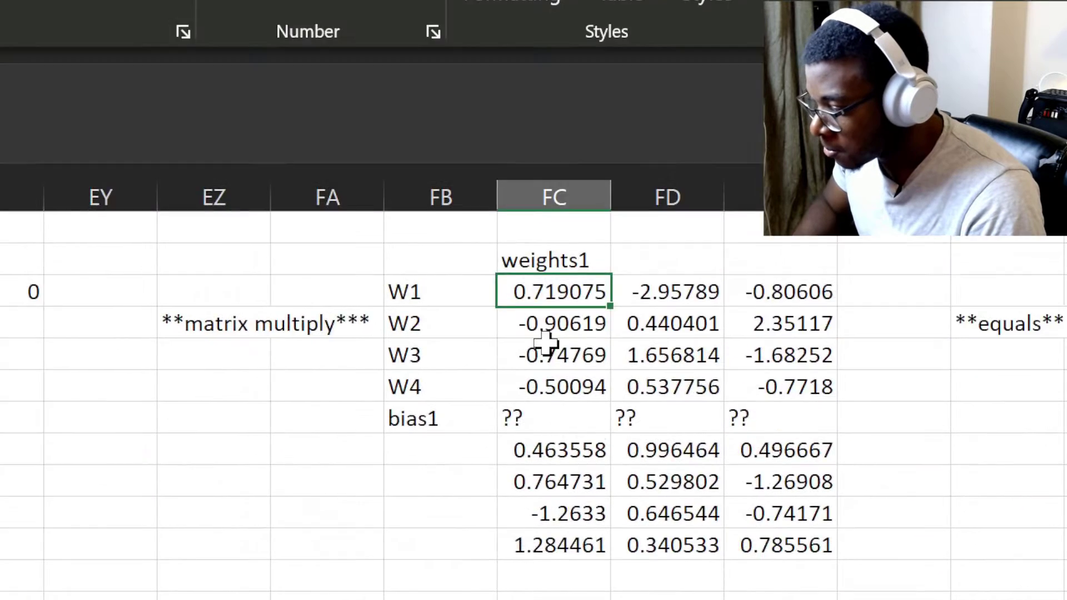
pyautogui.hscroll(-1, 522, 446)
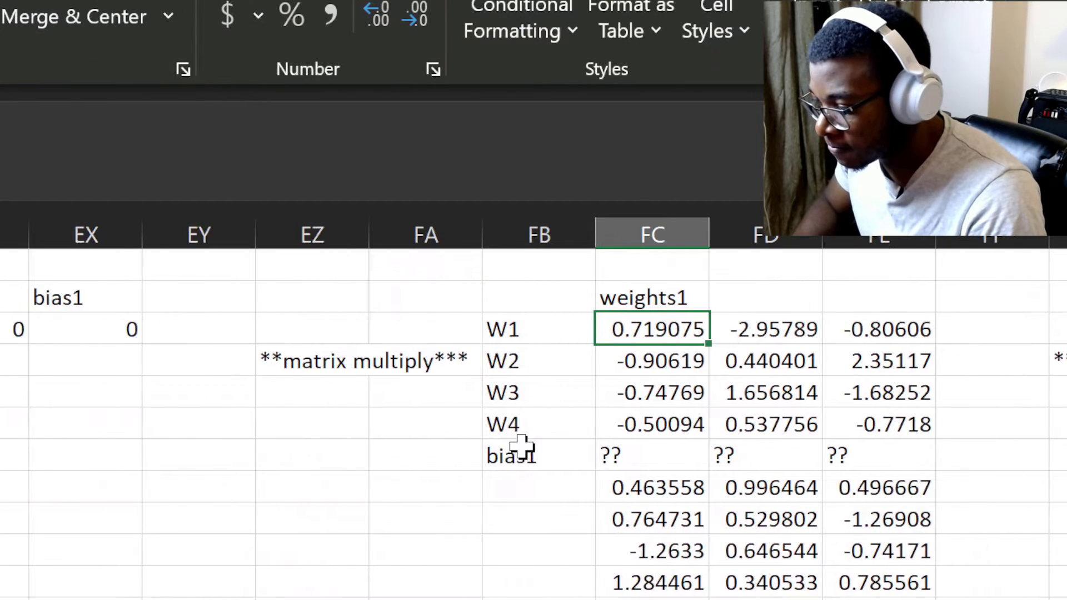
pyautogui.hotkey('ctrl', 'shift', 'Right')
pyautogui.hotkey('ctrl', 'shift', 'Down')
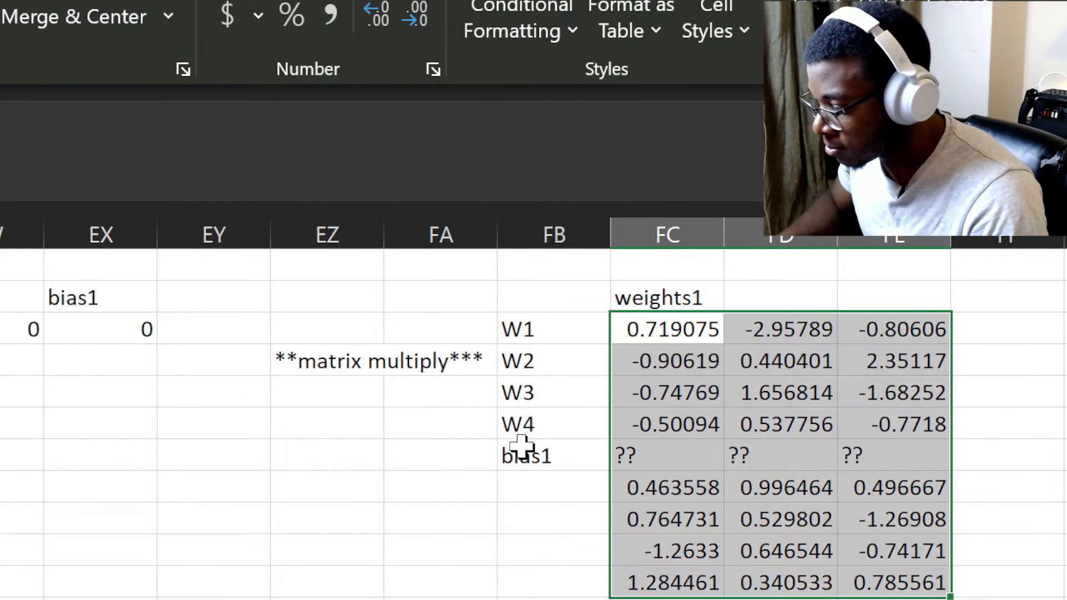
pyautogui.press('Delete')
# Enter the x_ahead weights1 formula =L3:N6+$D$1*CU9:CW12 in FC3, combining the original weights1, mu and the v(old) block.
pyautogui.press('Up')
pyautogui.write('=')
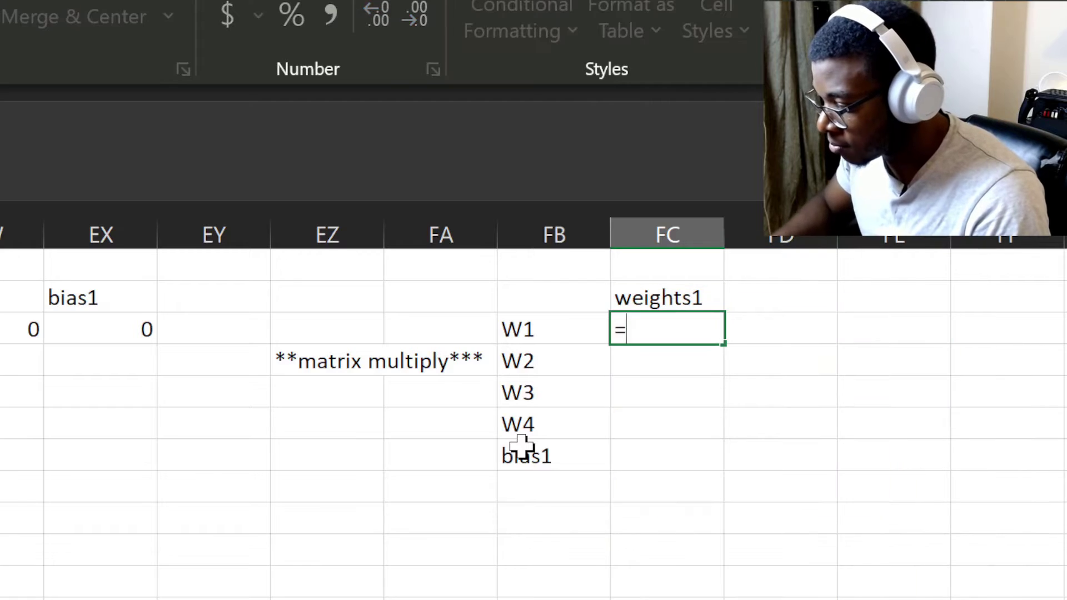
pyautogui.hscroll(-10, 522, 447)
pyautogui.hscroll(-15, 521, 447)
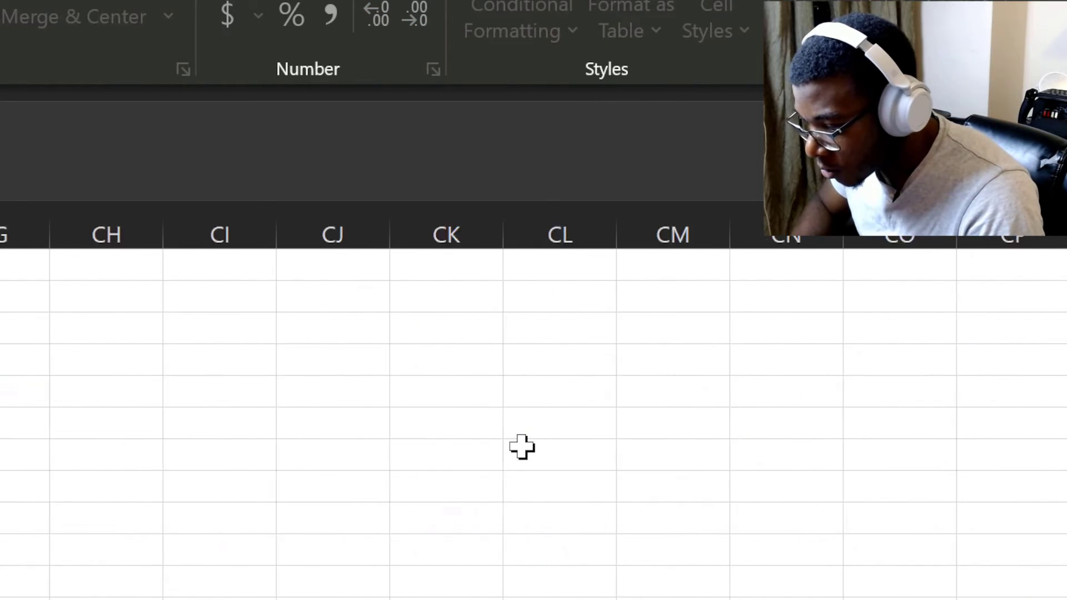
pyautogui.hscroll(-6, 521, 446)
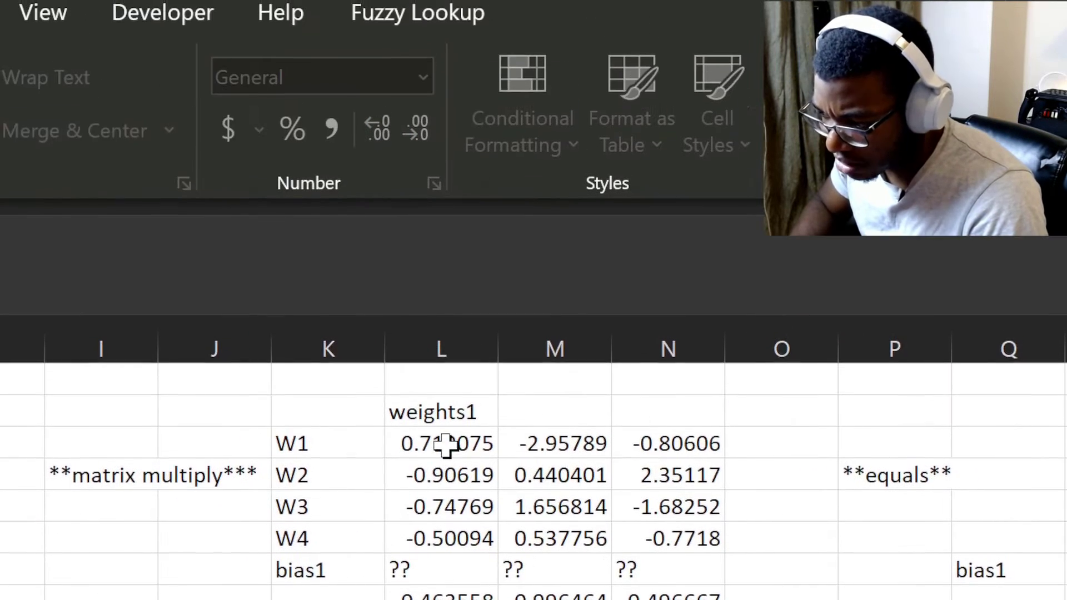
pyautogui.moveTo(439, 327); pyautogui.dragTo(639, 429)
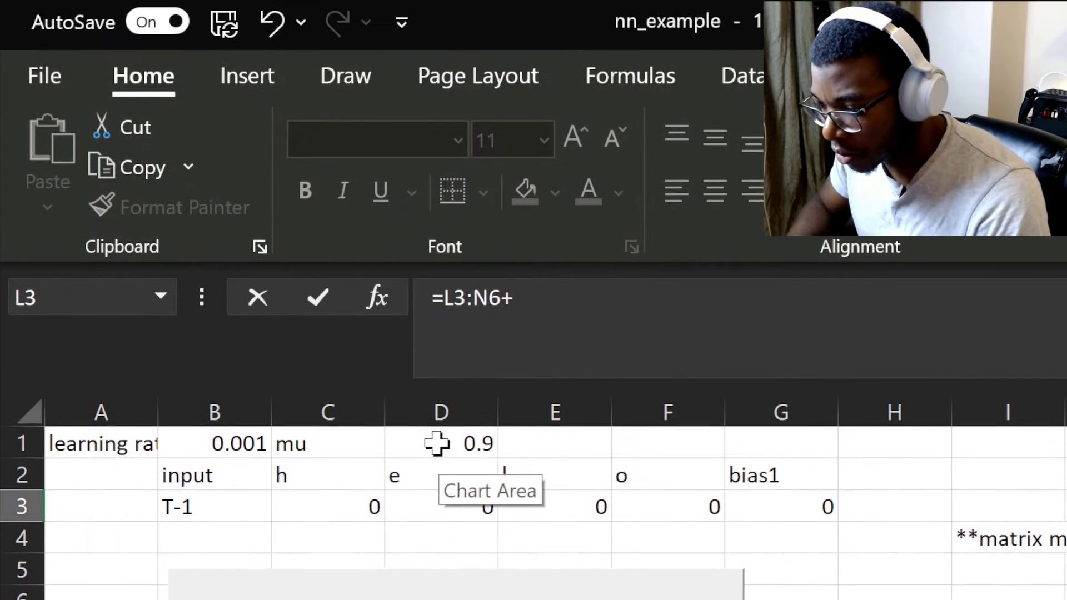
pyautogui.click(437, 446)
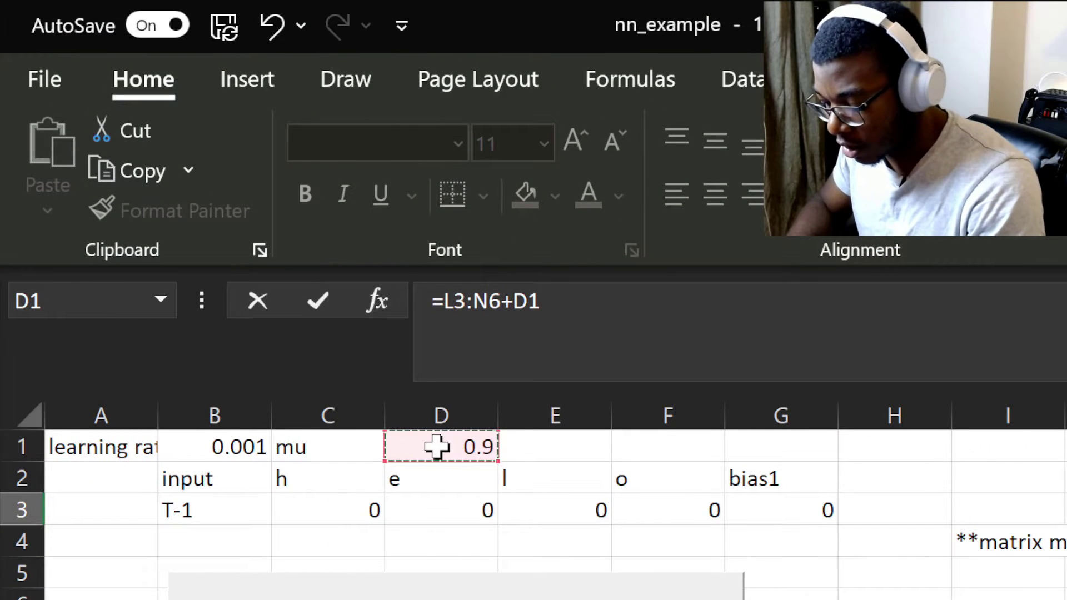
pyautogui.press('F4')
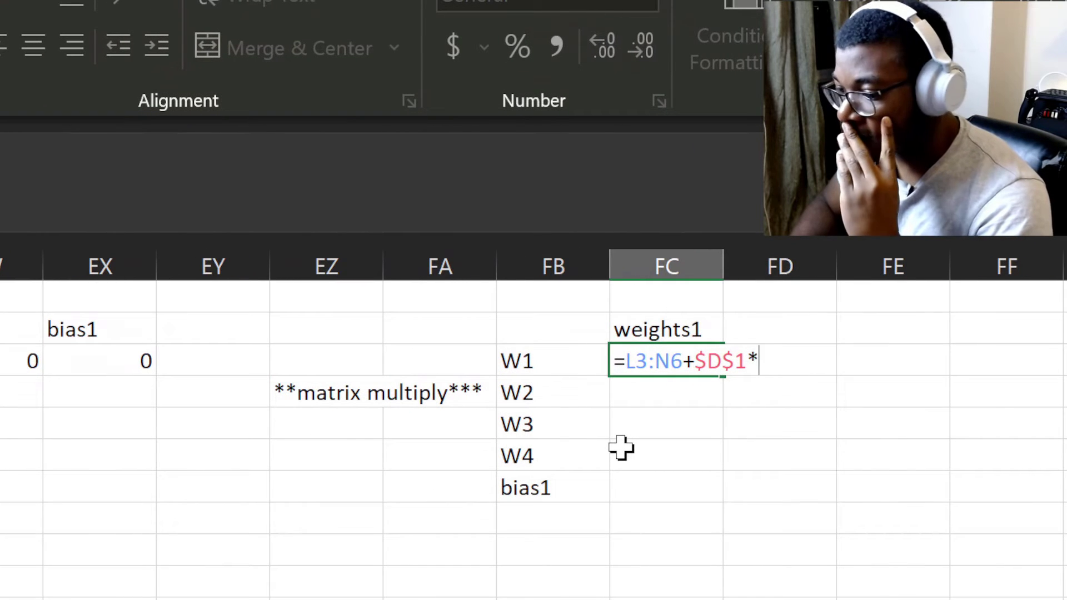
pyautogui.hscroll(-20, 620, 448)
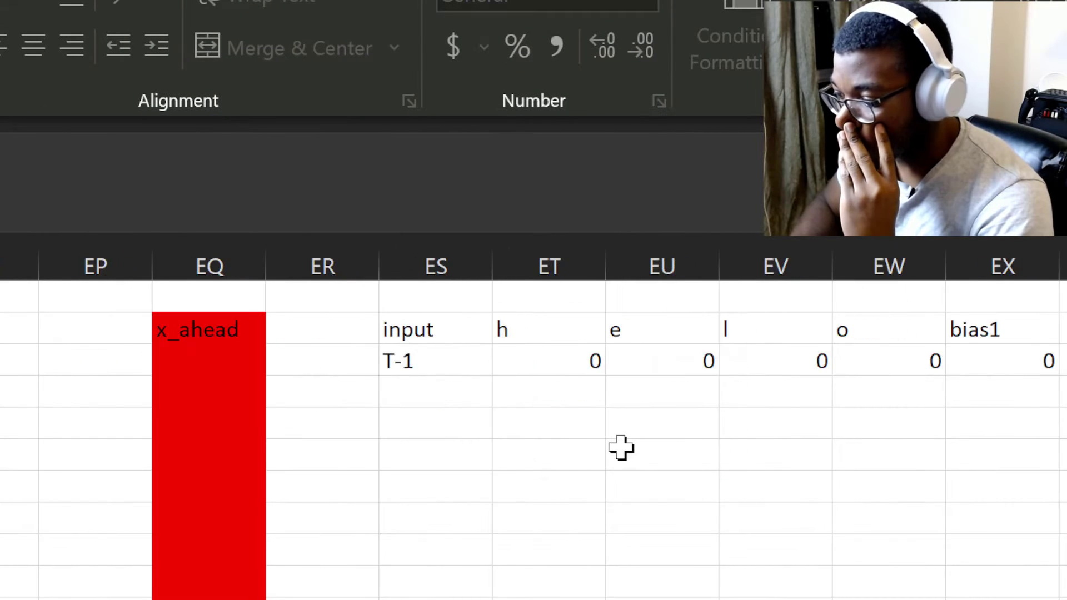
pyautogui.hscroll(-20, 621, 447)
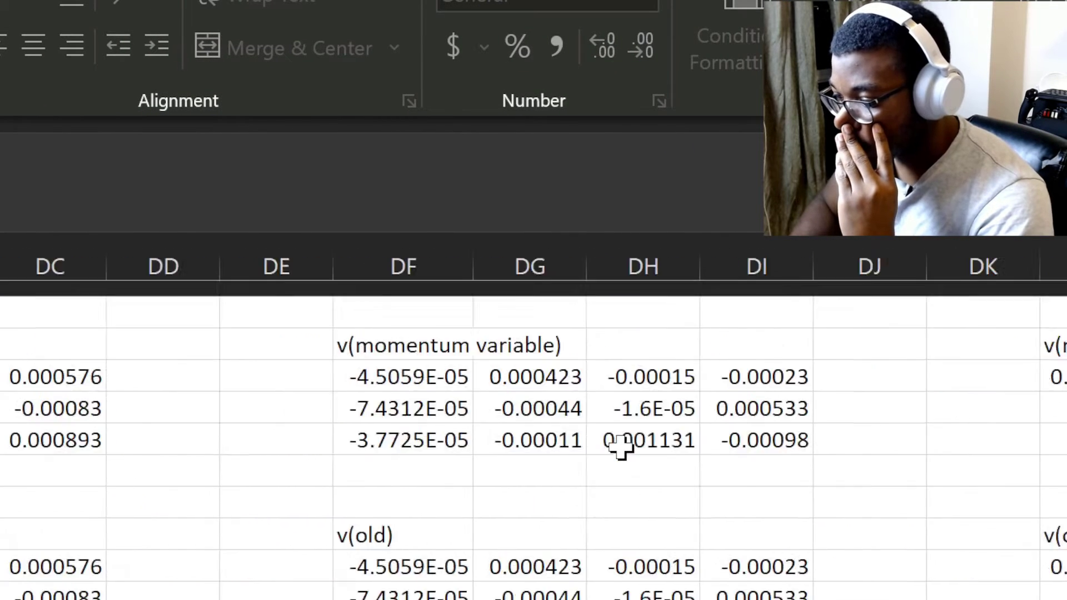
pyautogui.hscroll(3, 621, 448)
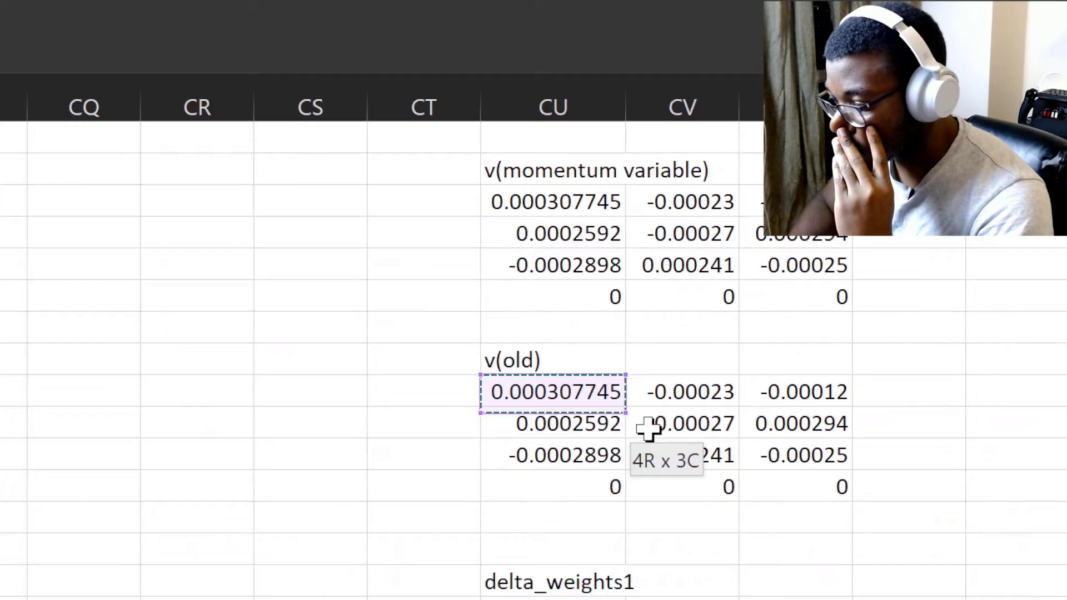
pyautogui.moveTo(647, 428); pyautogui.dragTo(750, 481)
pyautogui.press('Return')
pyautogui.hscroll(5, 621, 447)
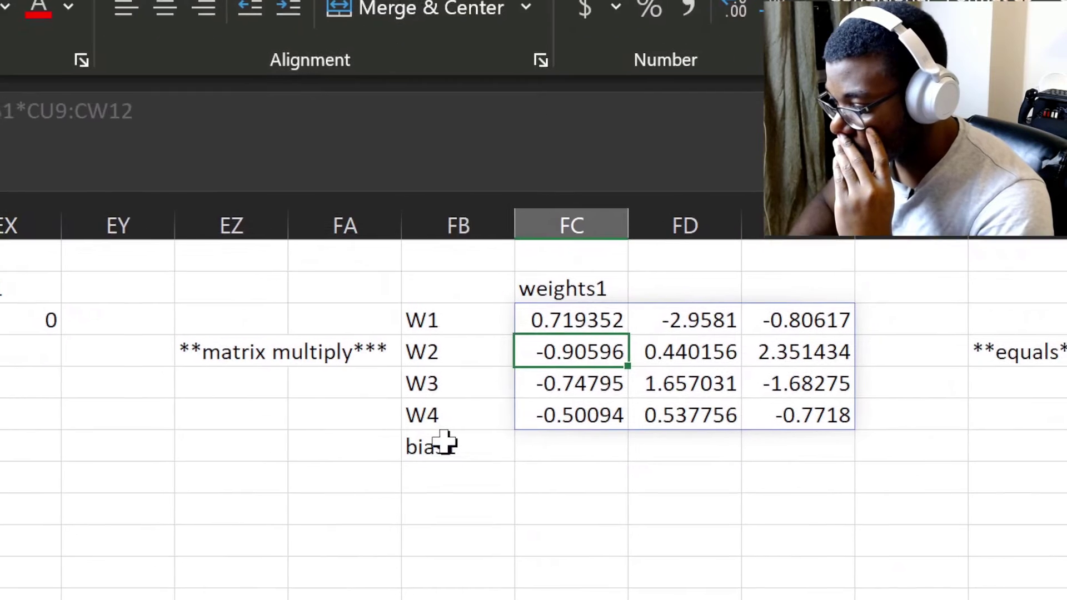
# Delete the leftover bias1 label below W4 in cell FB7 of the x_ahead section.
pyautogui.click(195, 295)
pyautogui.hscroll(4, 666, 445)
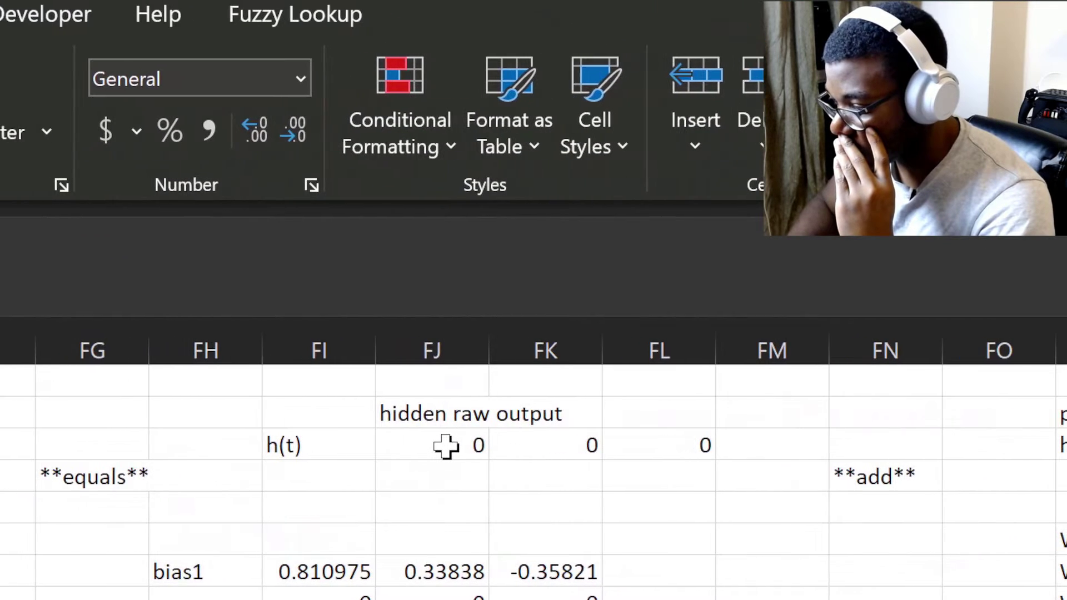
pyautogui.hscroll(-1, 239, 526)
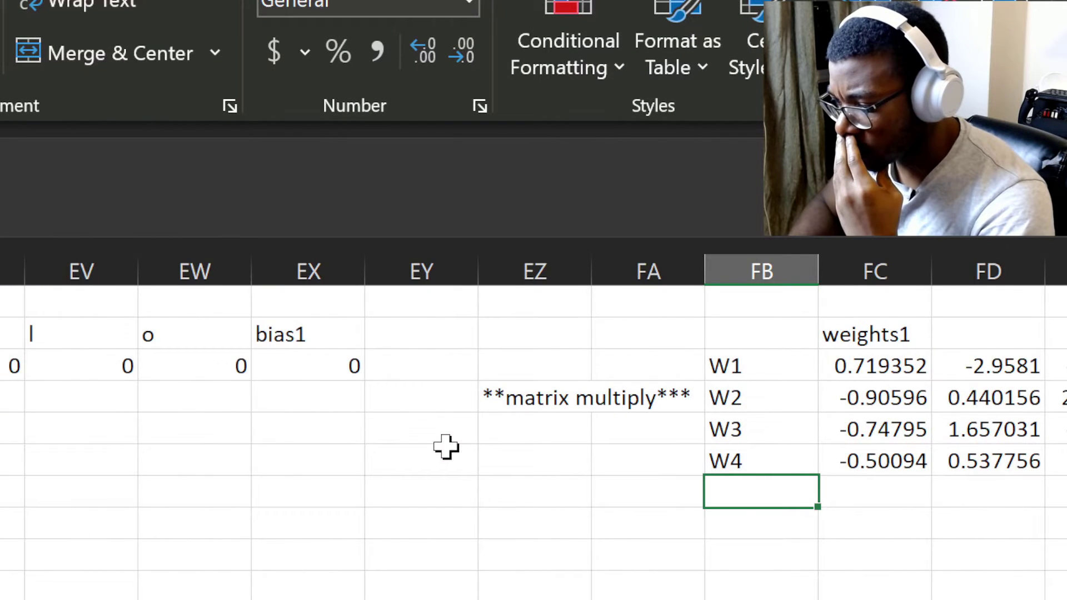
pyautogui.hscroll(-15, 447, 446)
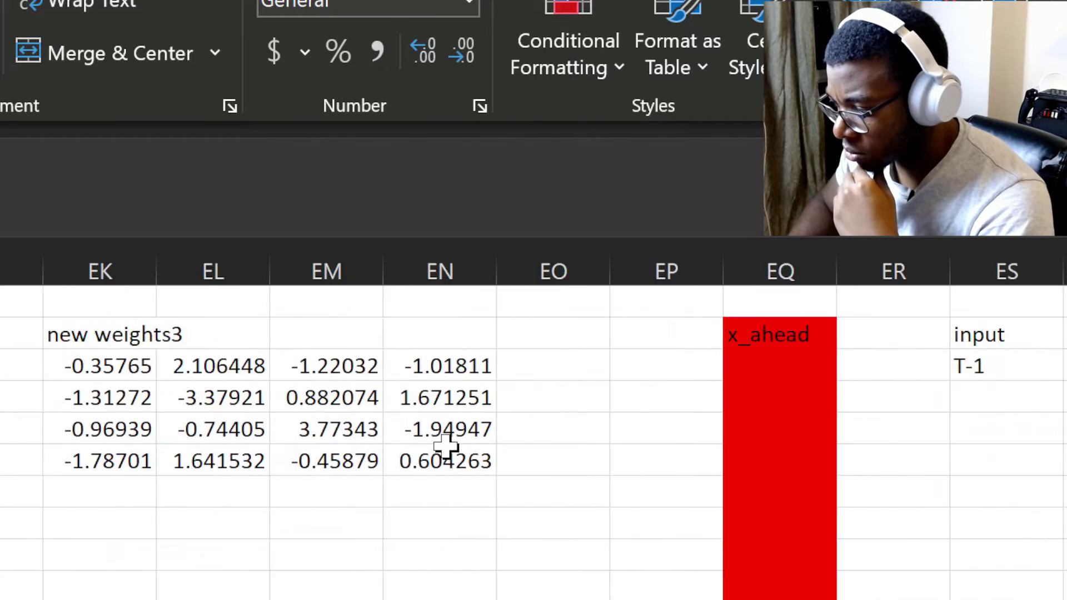
# Inspect the x_ahead hidden raw output formula in FJ3 and check which input and weights1 ranges it multiplies.
pyautogui.hscroll(14, 446, 446)
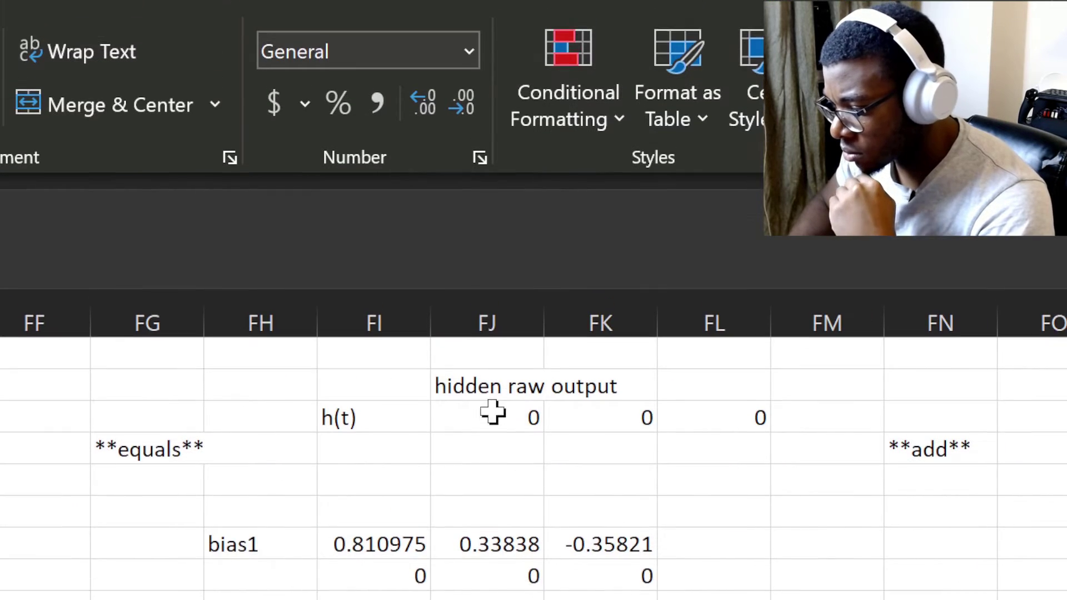
pyautogui.click(495, 362)
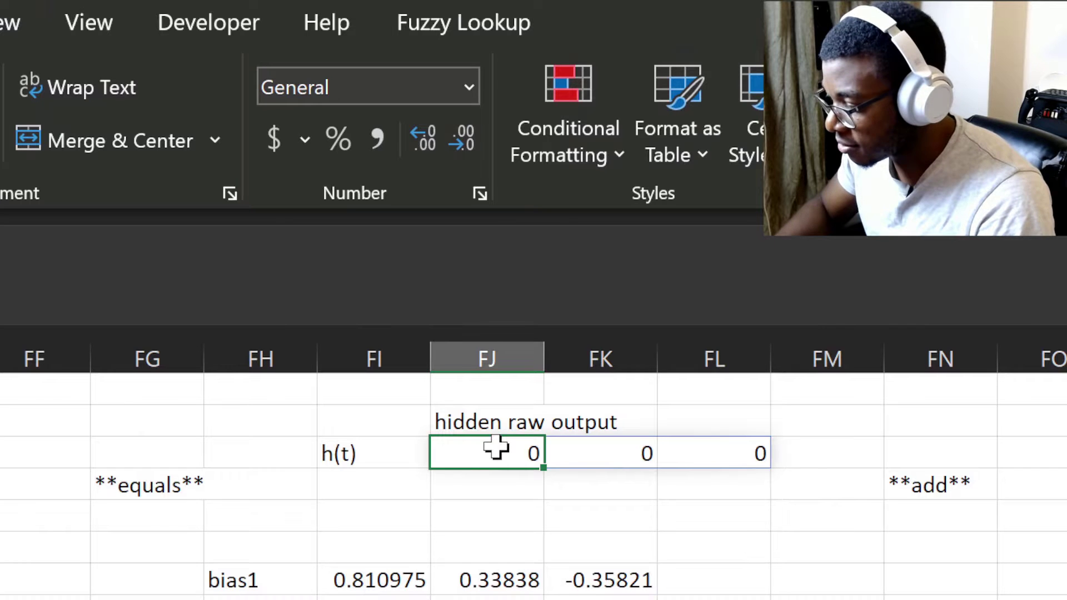
pyautogui.doubleClick(496, 448)
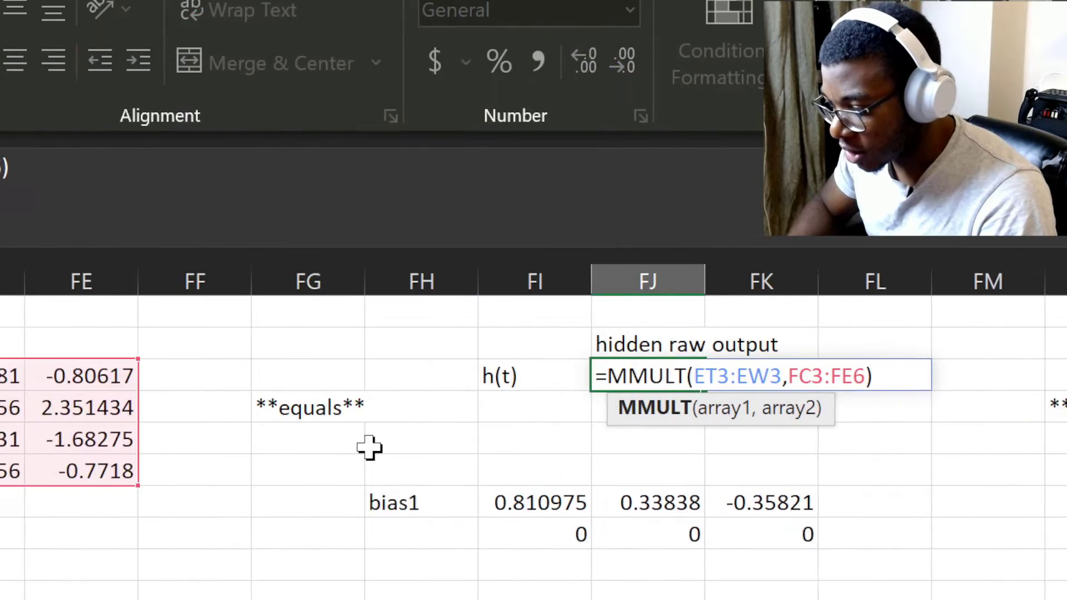
pyautogui.hscroll(-6, 209, 525)
pyautogui.hscroll(-2, 445, 448)
pyautogui.hscroll(3, 445, 448)
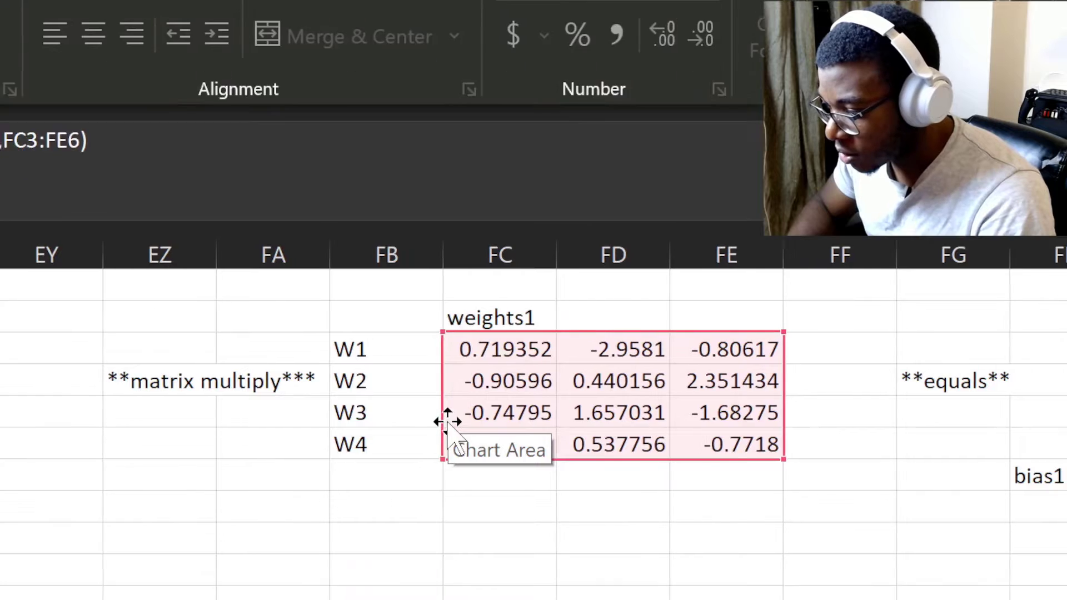
pyautogui.press('Escape')
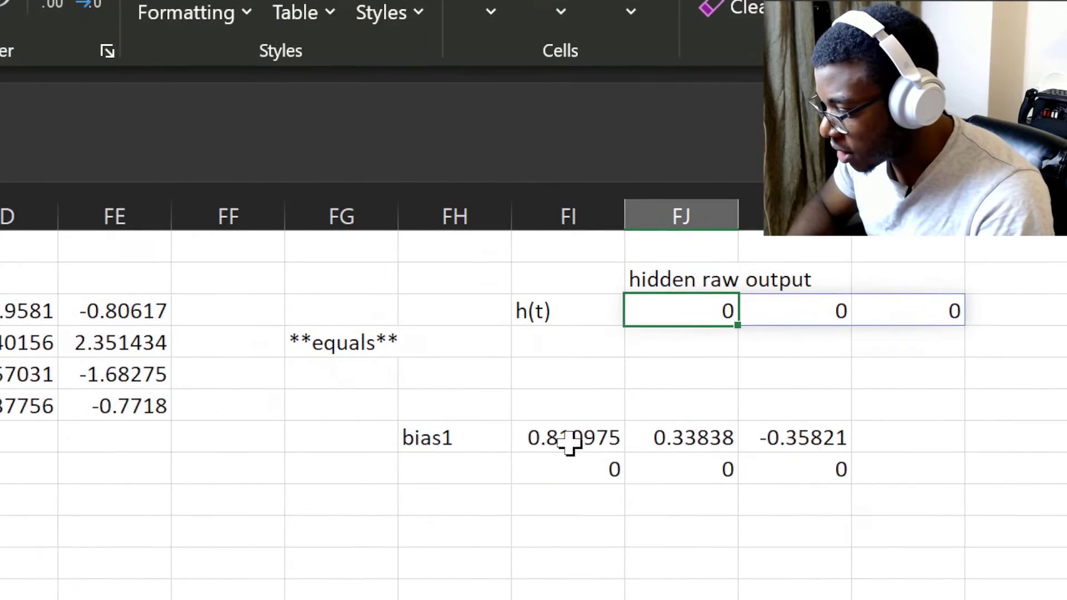
# Clear the copied x_ahead bias1 values and the row of zeros below them in FI7:FK8.
pyautogui.click(572, 442)
pyautogui.press('F2')
pyautogui.press('Escape')
pyautogui.write('=')
pyautogui.press('Escape')
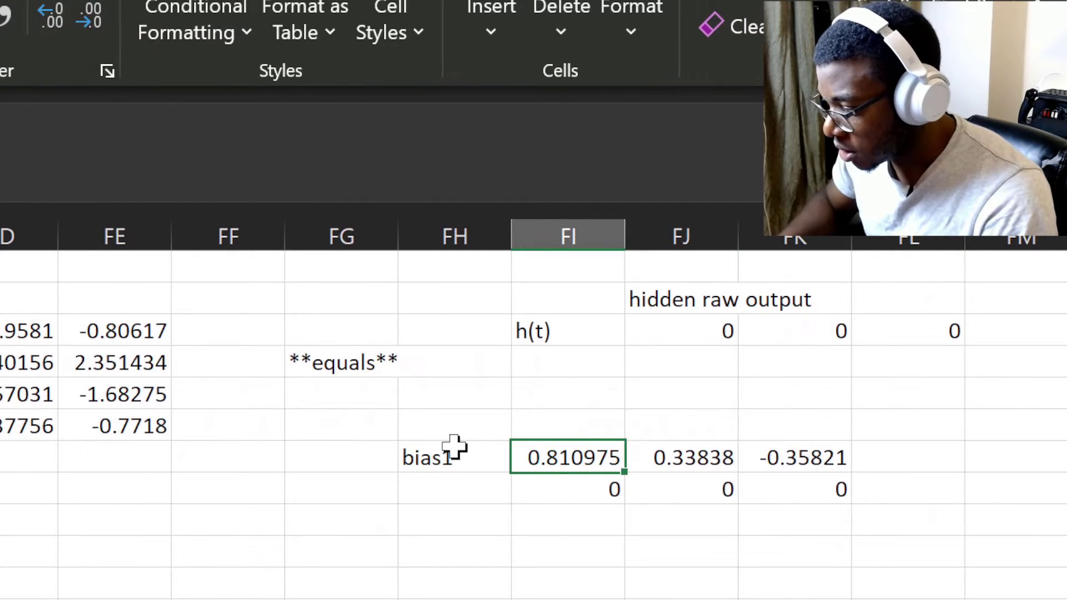
pyautogui.hotkey('ctrl', 'shift', 'Right')
pyautogui.hotkey('ctrl', 'shift', 'Down')
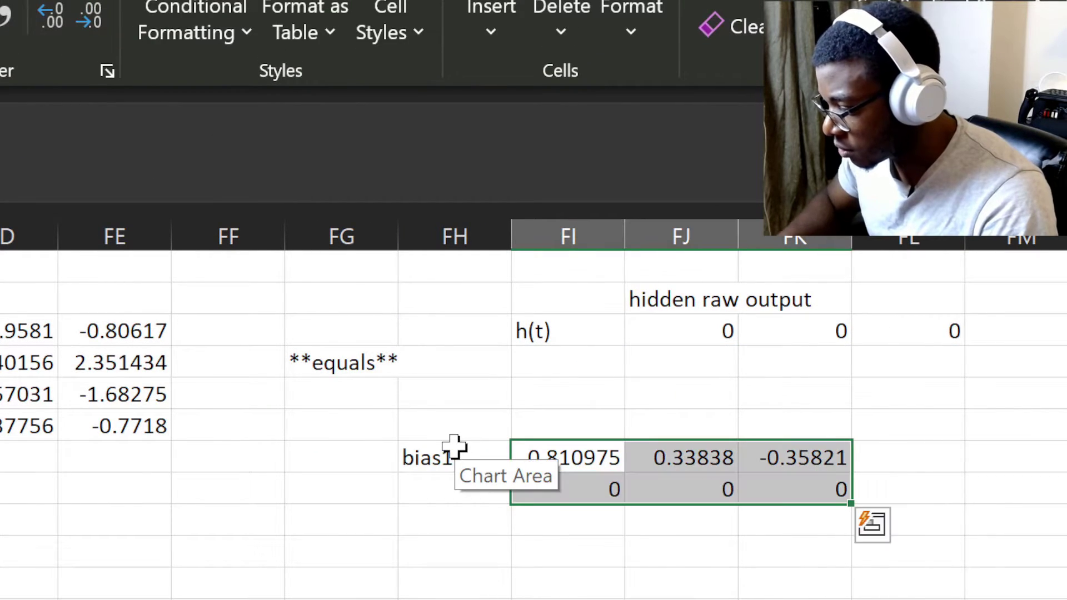
pyautogui.press('Delete')
# Enter the x_ahead bias1 formula =R7:T7+$D$1*DL9:DN9 in FI7, combining the original bias1, mu and its v(old) row.
pyautogui.press('Up')
pyautogui.write('=')
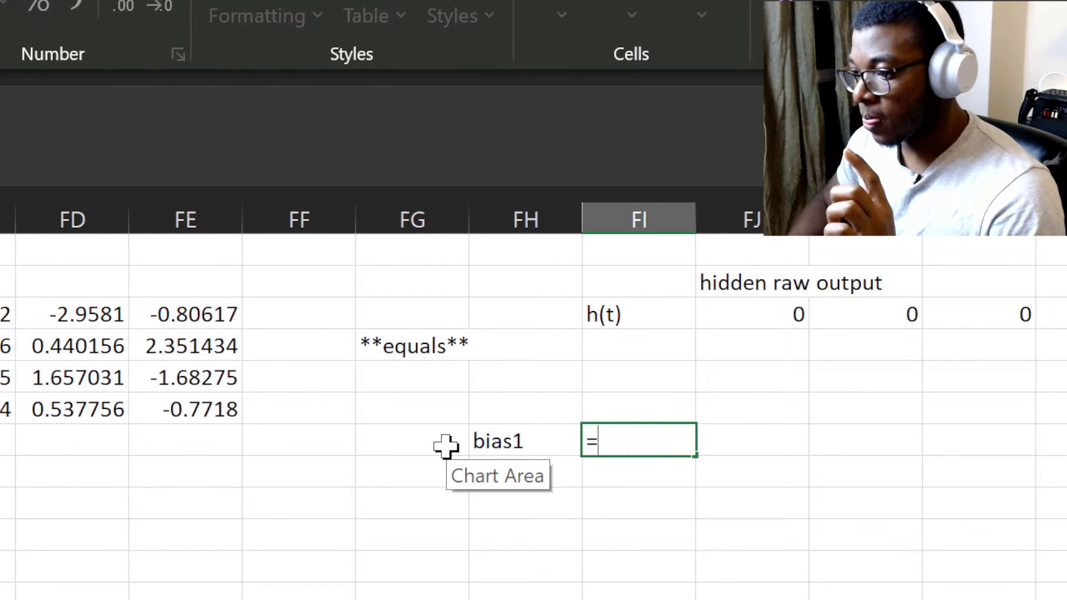
pyautogui.hscroll(-20, 446, 447)
pyautogui.hscroll(-15, 446, 447)
pyautogui.moveTo(428, 448); pyautogui.dragTo(635, 448)
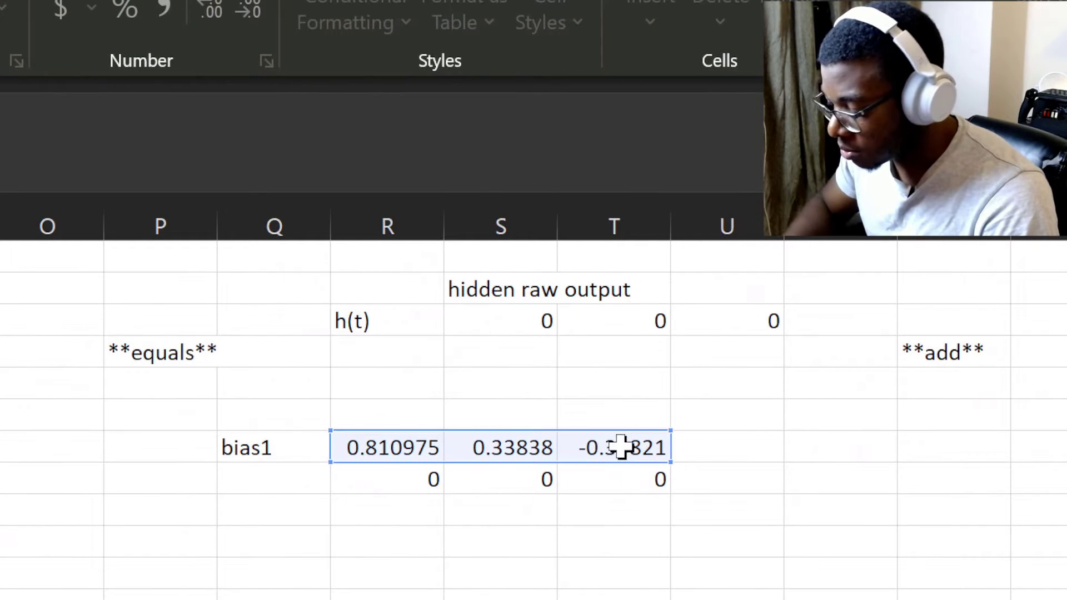
pyautogui.write('+')
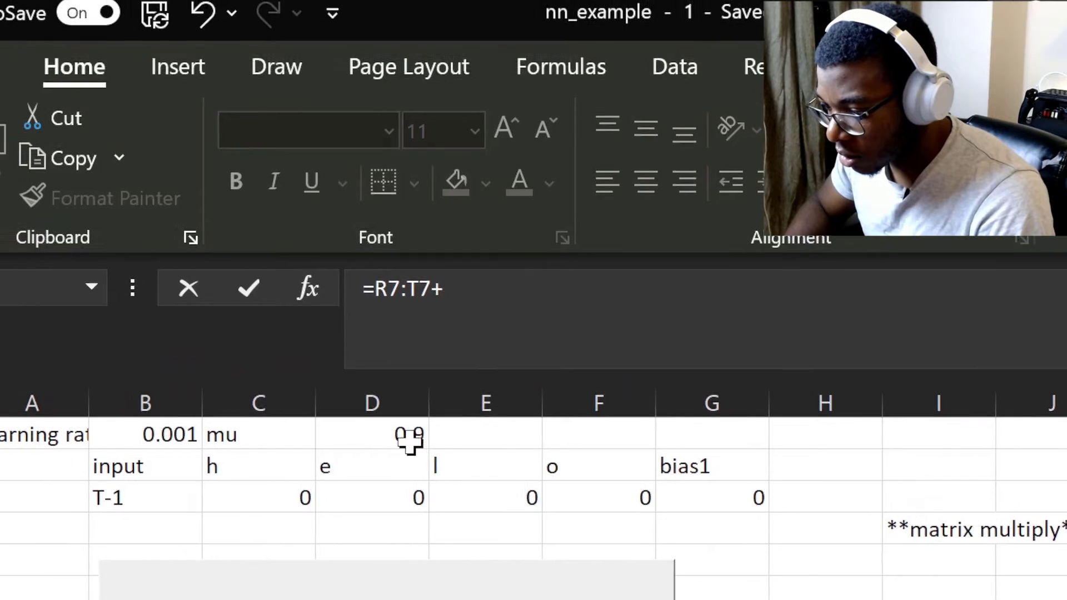
pyautogui.click(444, 448)
pyautogui.press('F4')
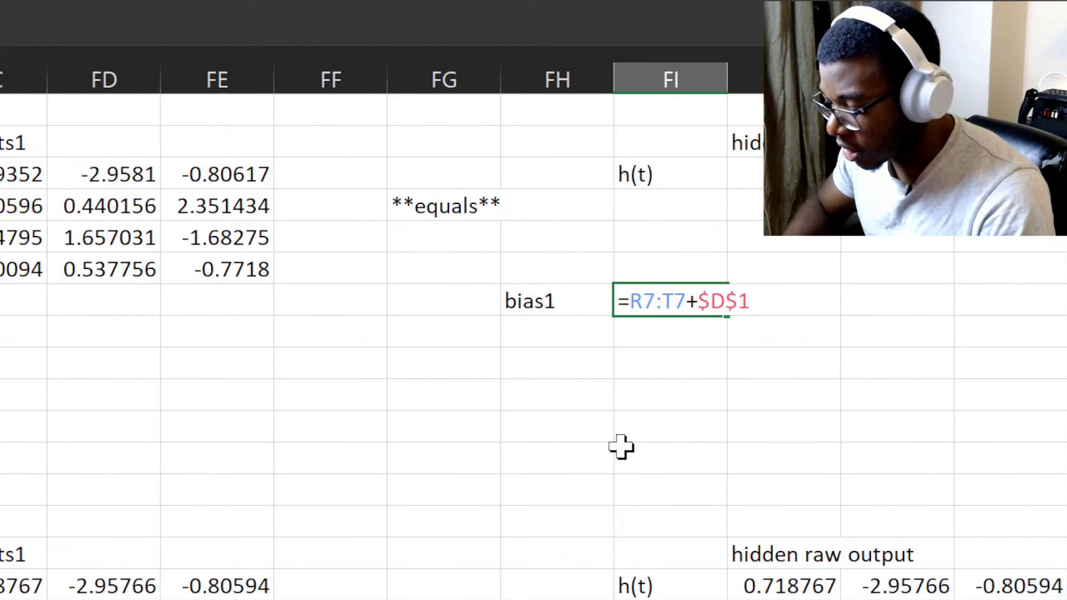
pyautogui.hscroll(-10, 446, 447)
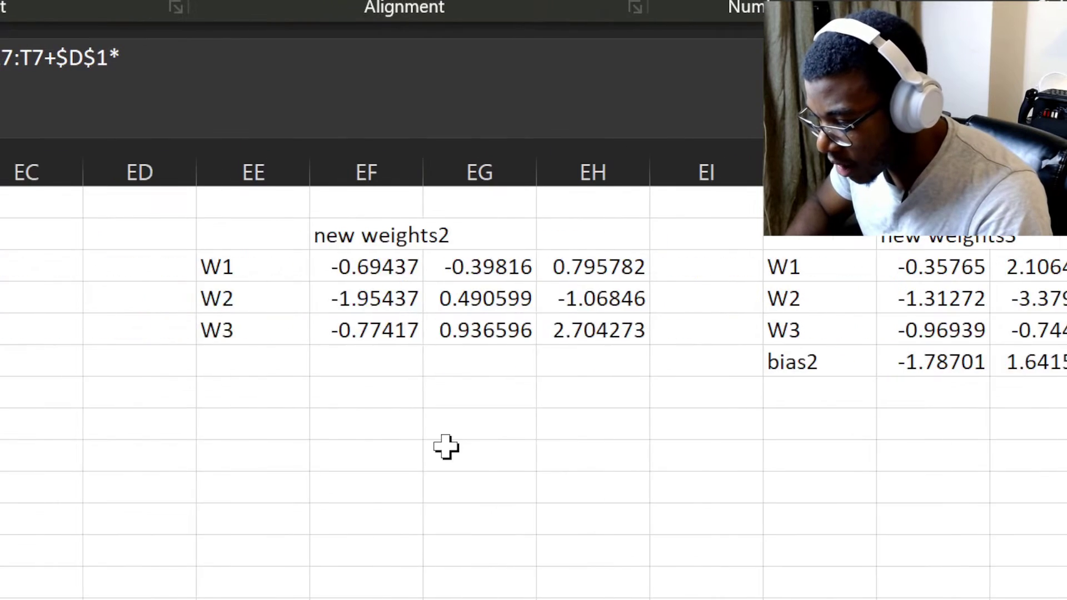
pyautogui.hscroll(-8, 446, 447)
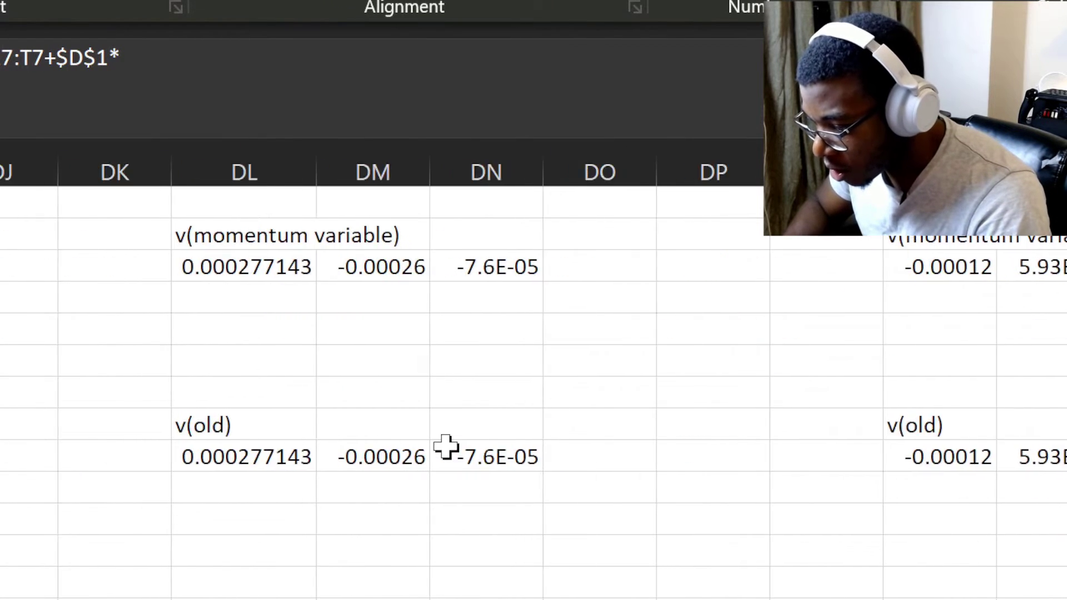
pyautogui.hscroll(1, 447, 447)
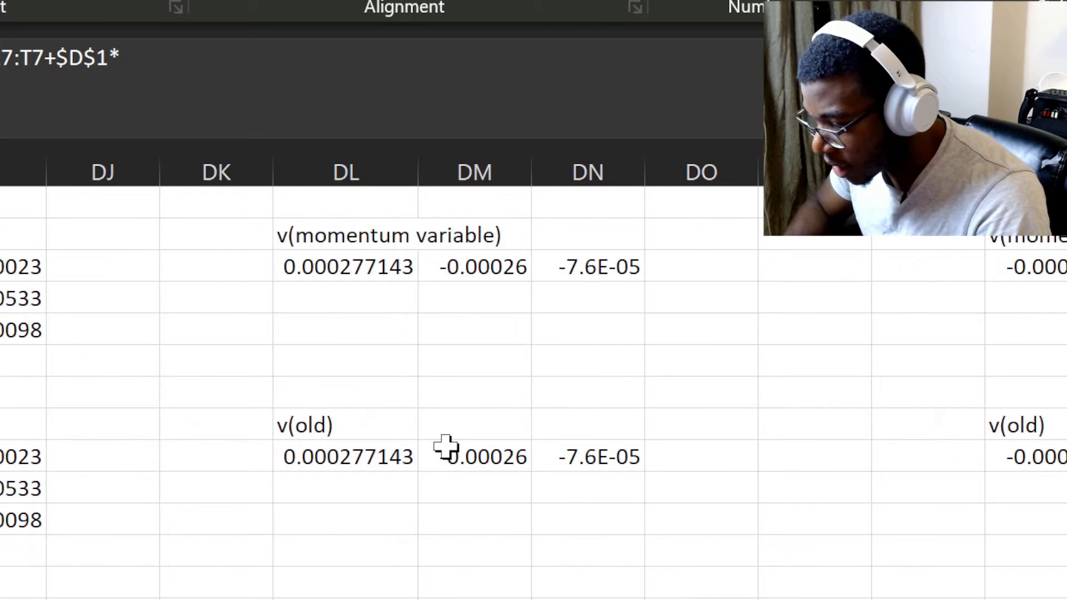
pyautogui.moveTo(289, 456); pyautogui.dragTo(519, 455)
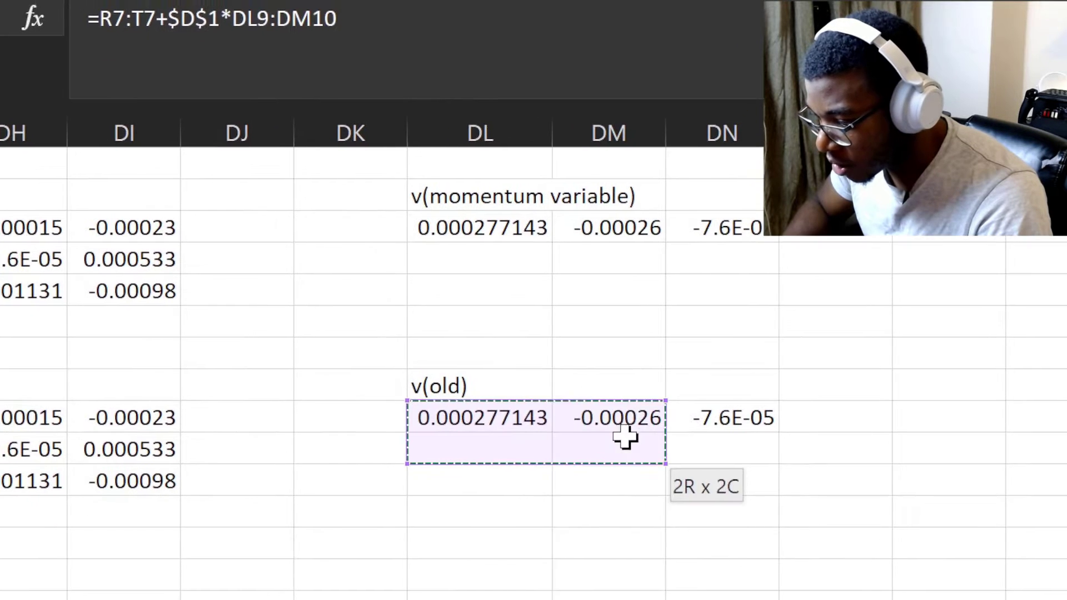
pyautogui.moveTo(628, 448); pyautogui.dragTo(656, 447)
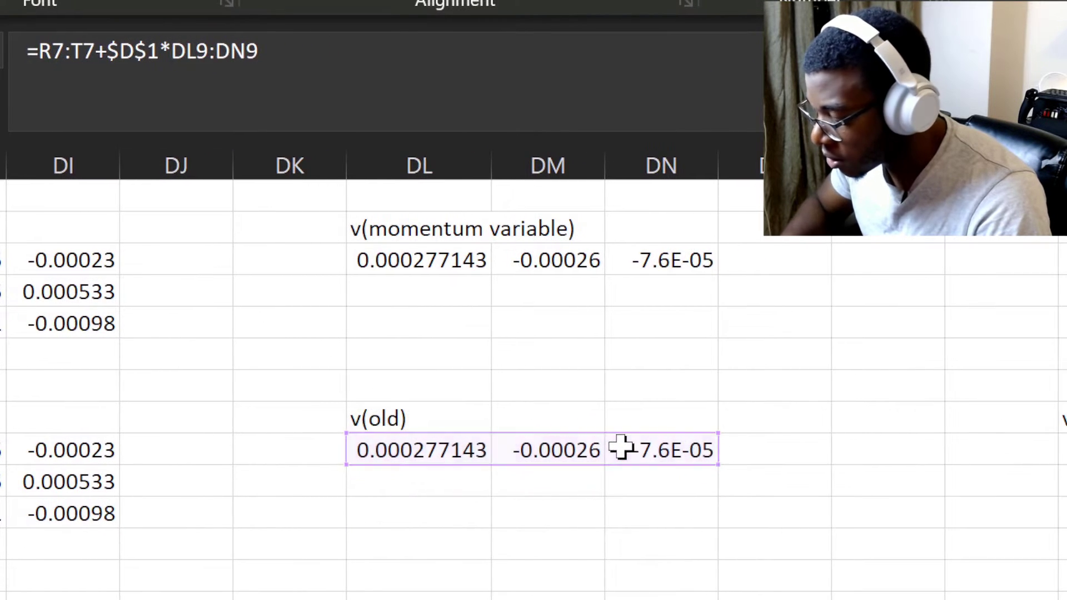
pyautogui.hscroll(12, 621, 447)
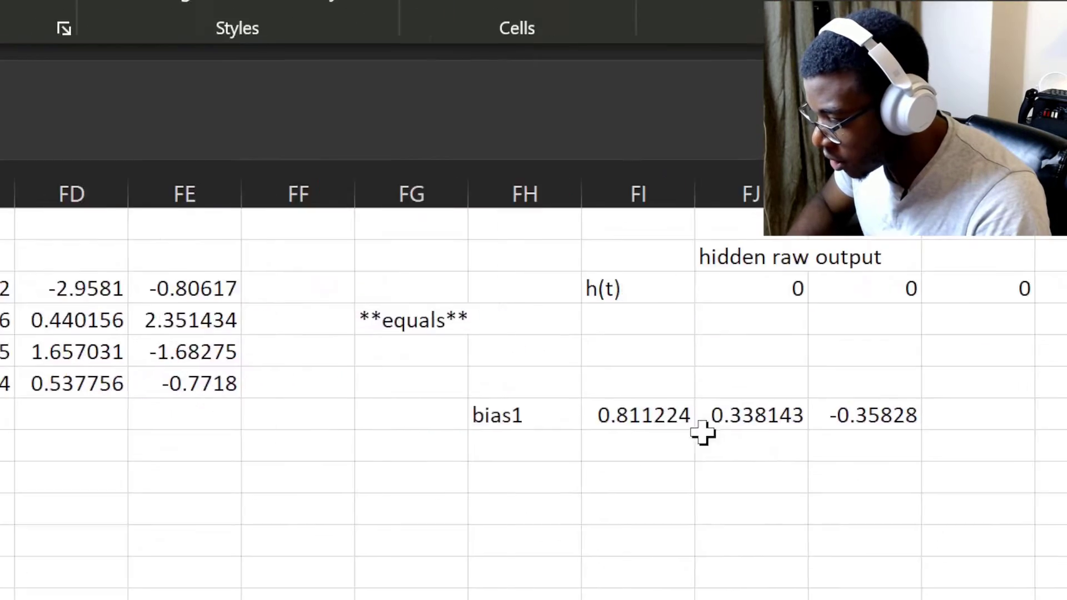
# Clear the copied x_ahead weights2 values, the bias ?? placeholders and the leftover numbers below them, from FQ6 across to column FS.
pyautogui.hscroll(9, 875, 435)
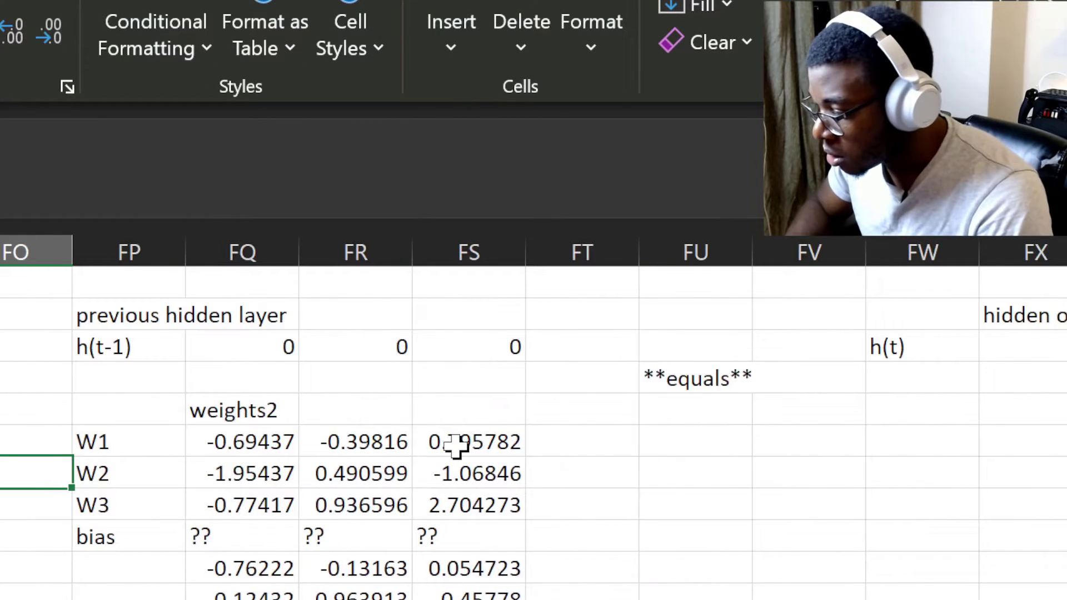
pyautogui.hscroll(1, 439, 445)
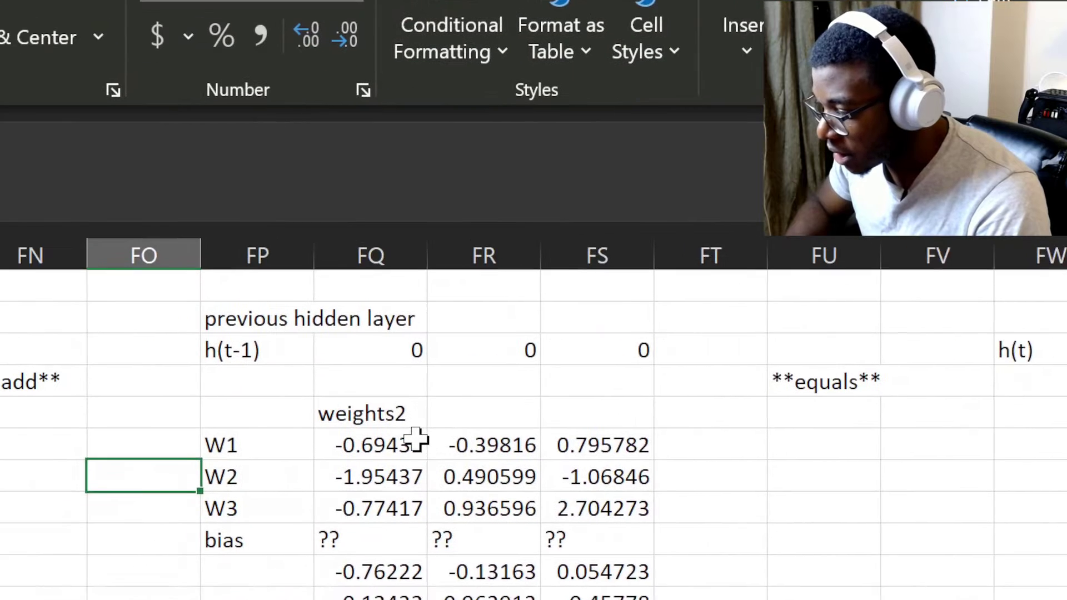
pyautogui.click(118, 439)
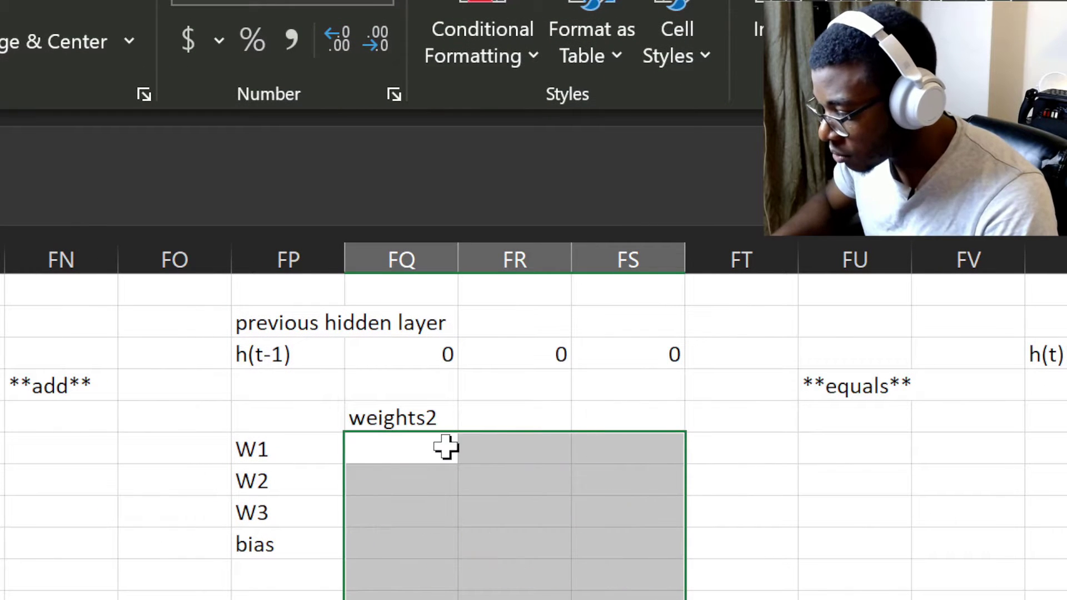
# Enter the x_ahead weights2 formula =Z6:AB8+$D$1*DA9:DC11 in FQ6, combining the original weights2, mu and the matching v(old) block.
pyautogui.click(446, 447)
pyautogui.write('=')
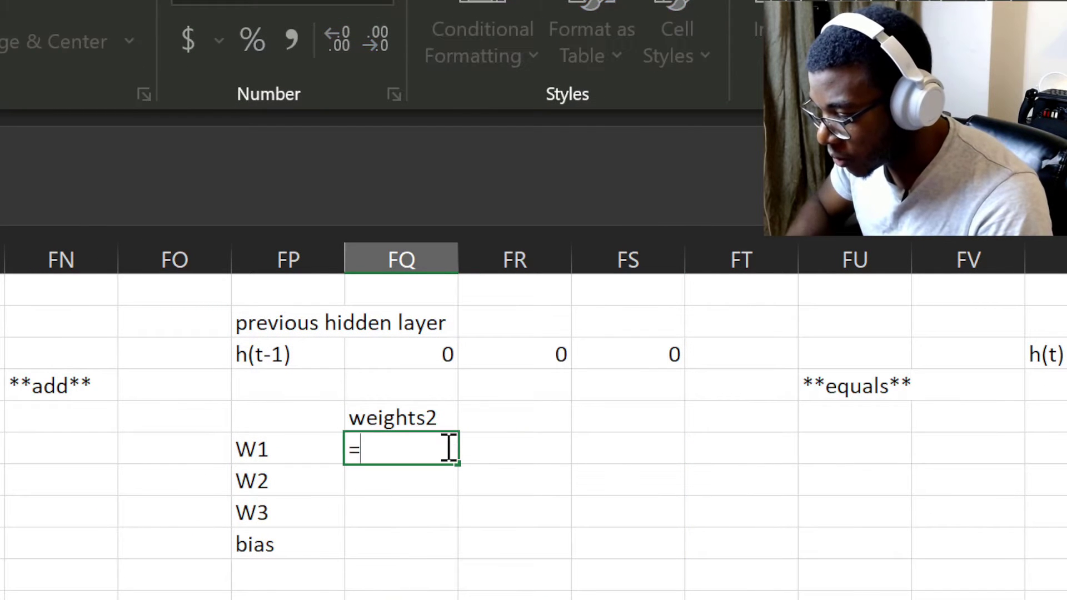
pyautogui.hscroll(-20, 439, 448)
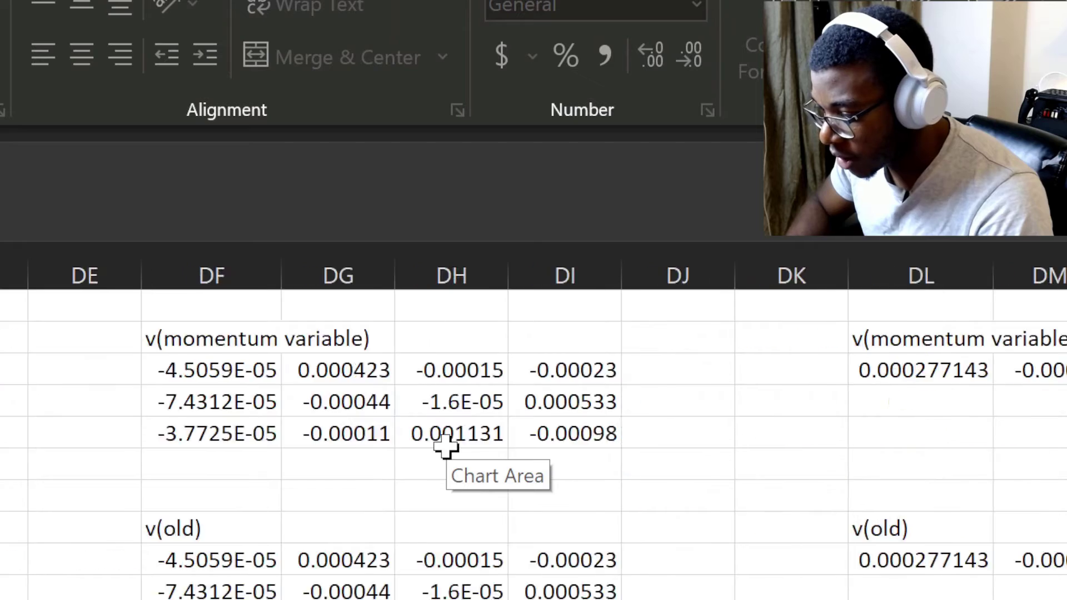
pyautogui.hscroll(-20, 446, 447)
pyautogui.hscroll(10, 446, 447)
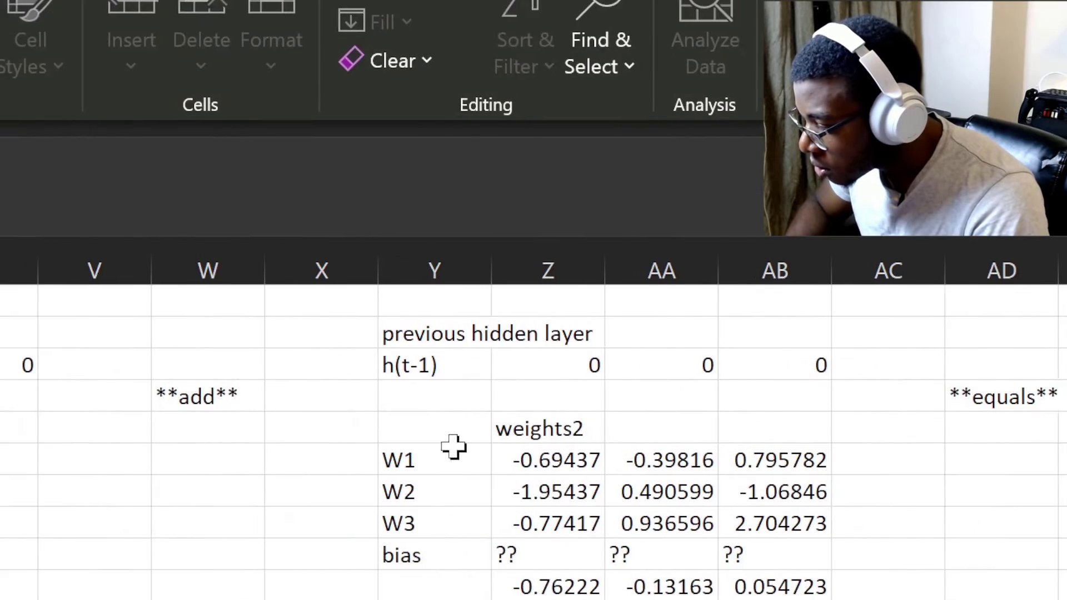
pyautogui.moveTo(511, 460); pyautogui.dragTo(751, 524)
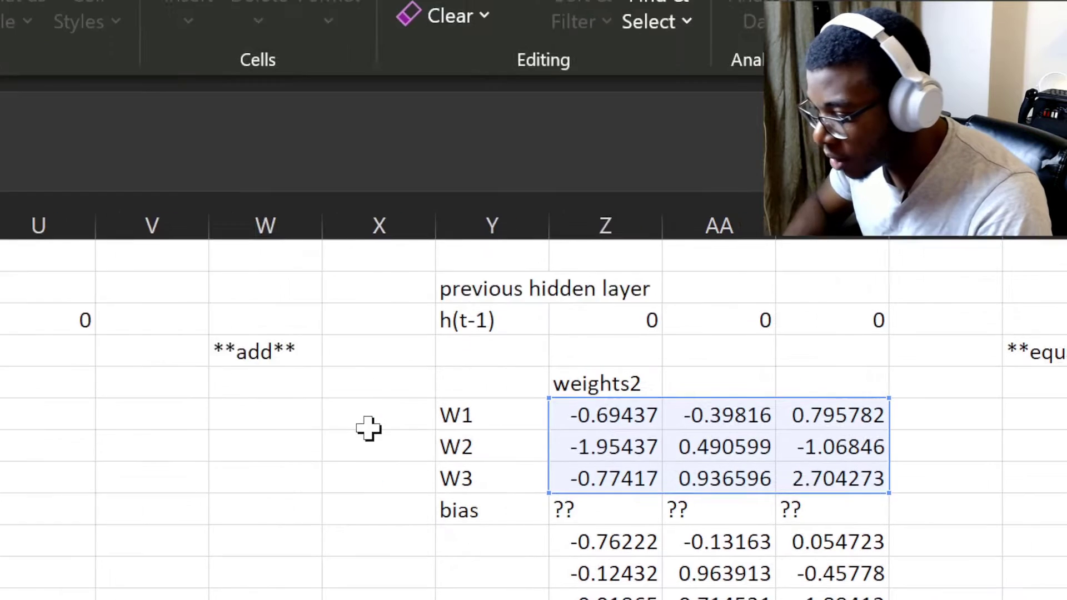
pyautogui.write('+')
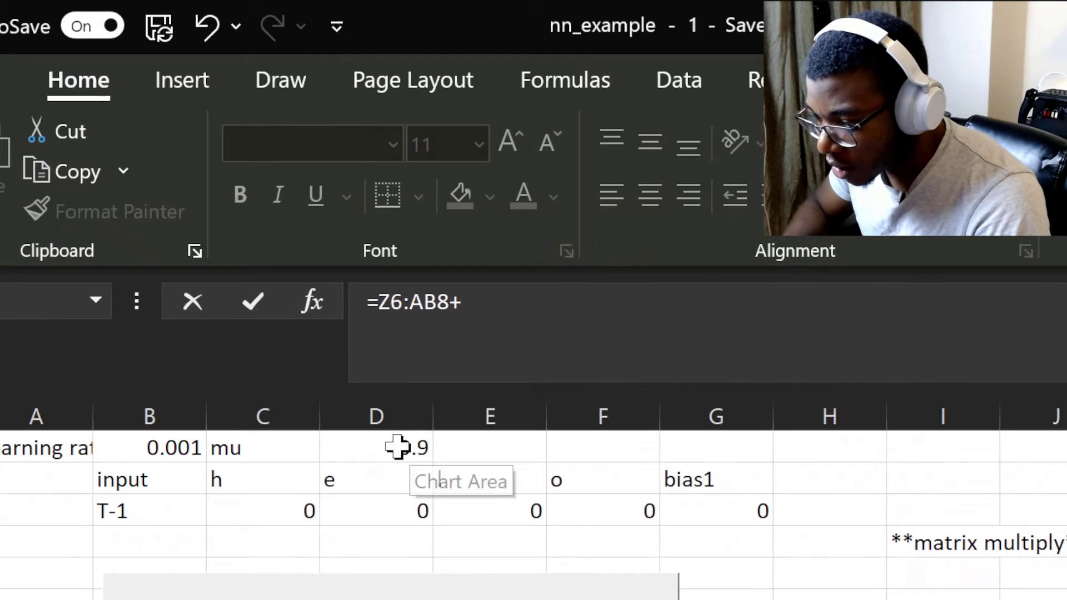
pyautogui.click(398, 448)
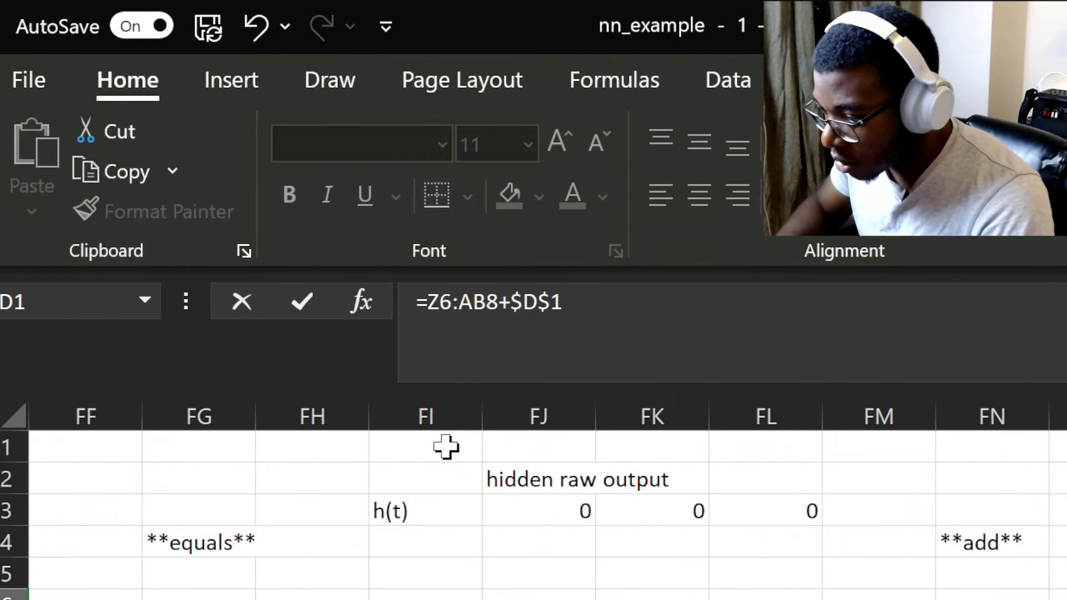
pyautogui.hscroll(-3, 446, 447)
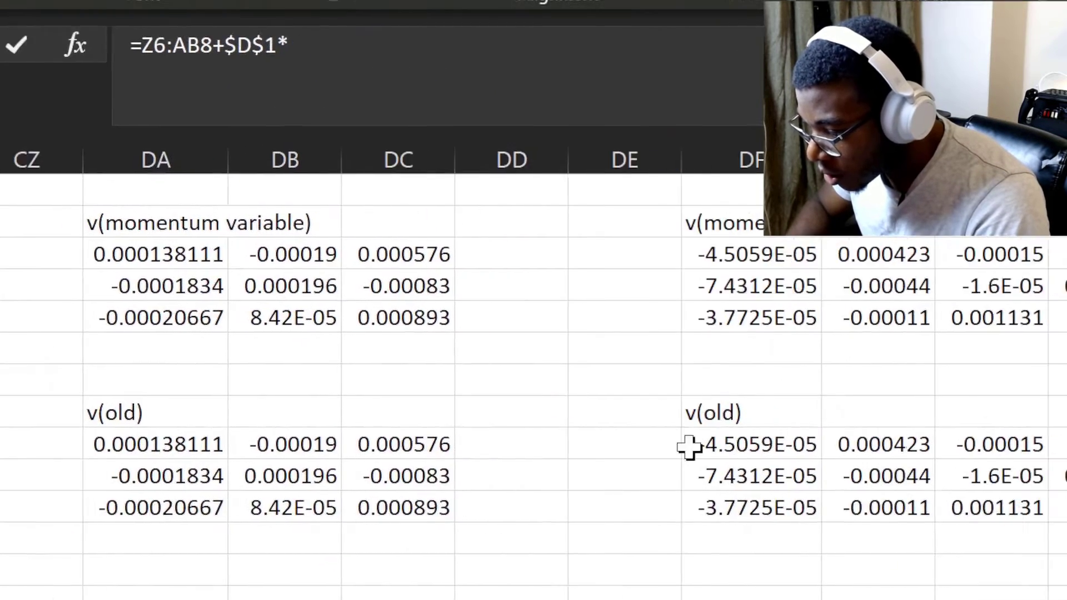
pyautogui.moveTo(978, 553); pyautogui.dragTo(1066, 599)
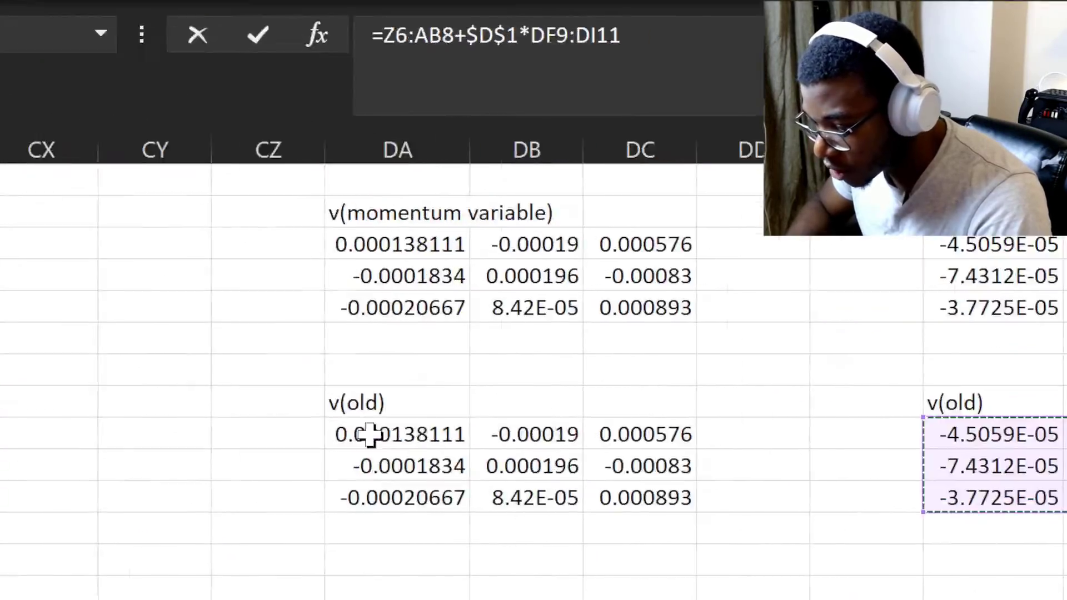
pyautogui.moveTo(371, 434); pyautogui.dragTo(634, 491)
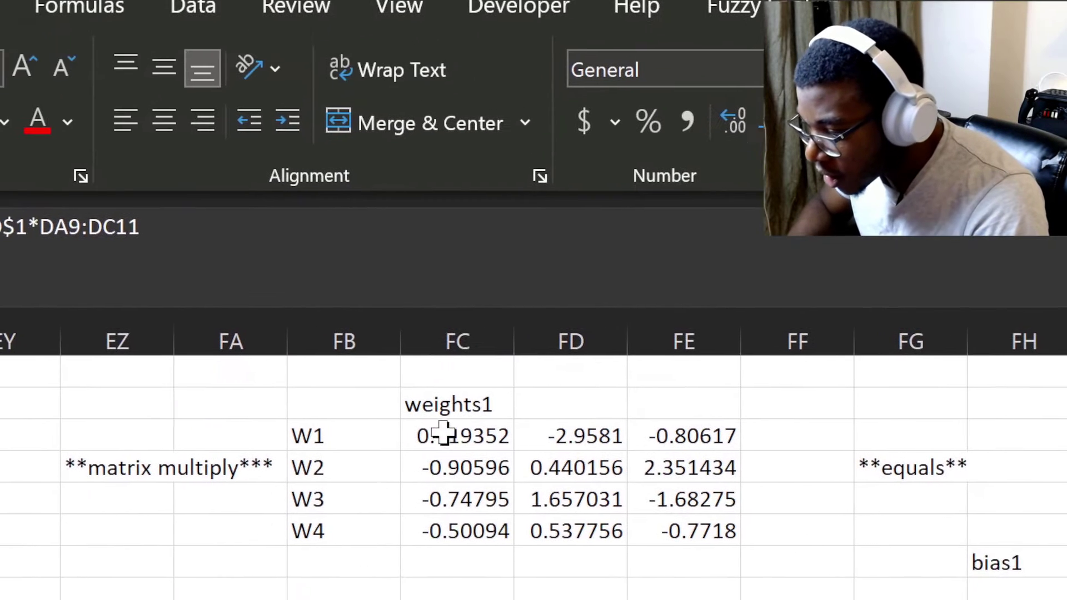
pyautogui.click(391, 55)
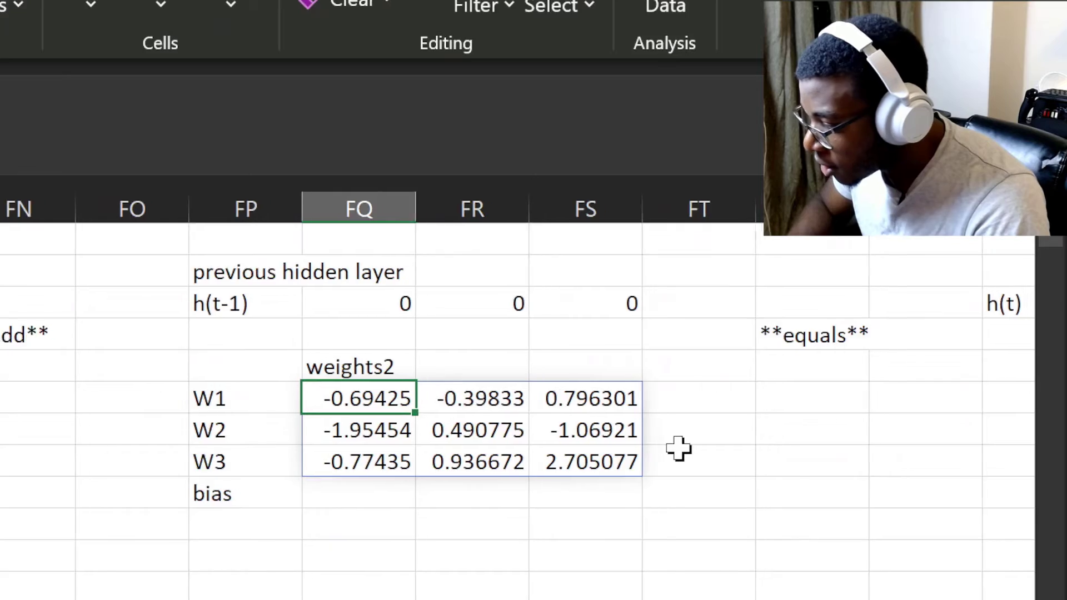
pyautogui.hscroll(3, 679, 449)
pyautogui.scroll(-9, 468, 426)
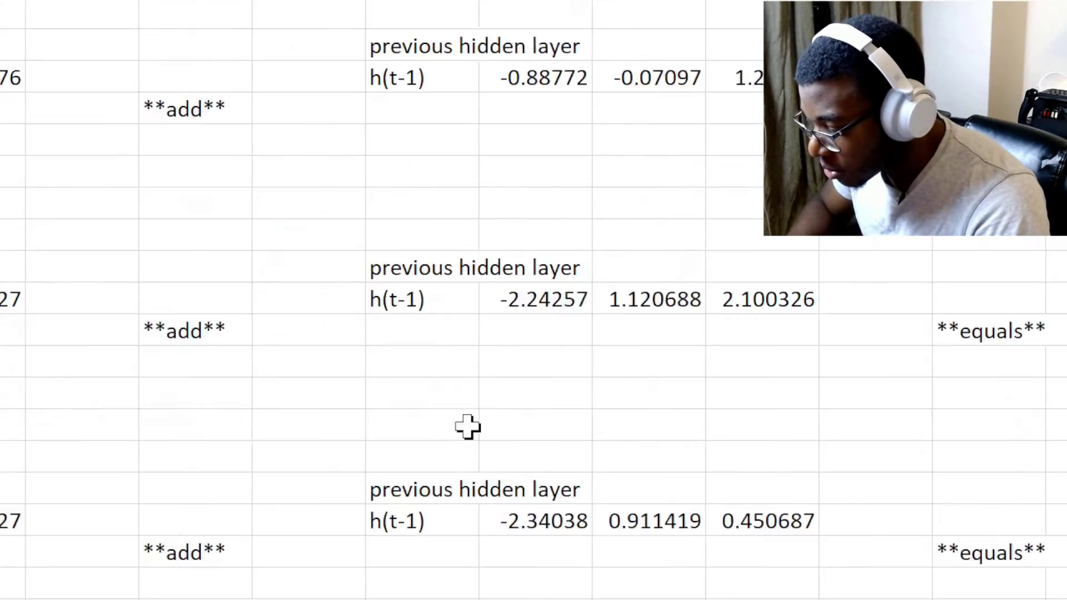
pyautogui.click(555, 498)
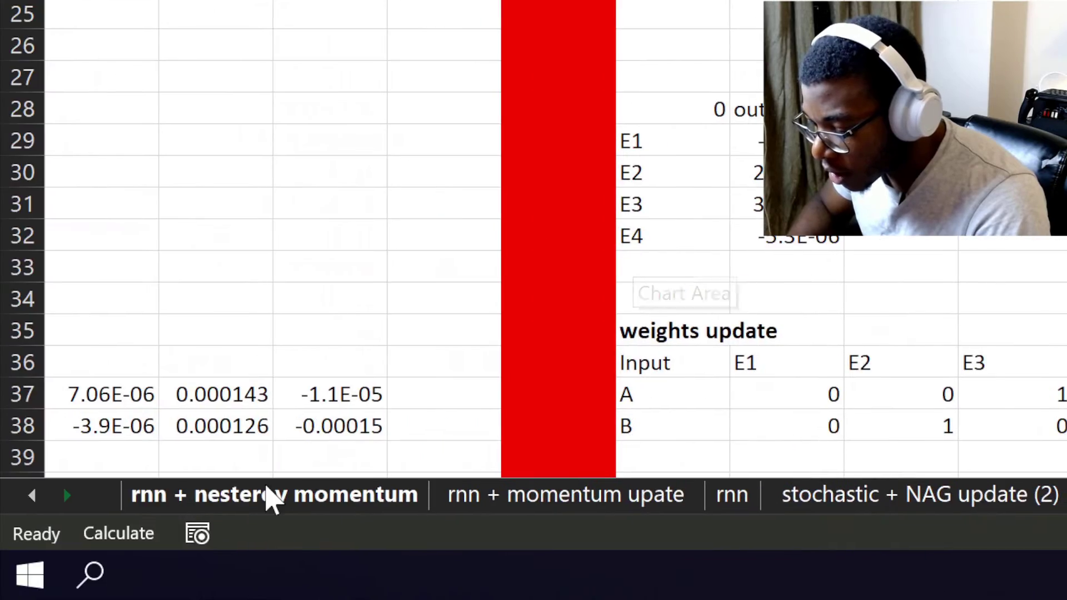
pyautogui.click(267, 488)
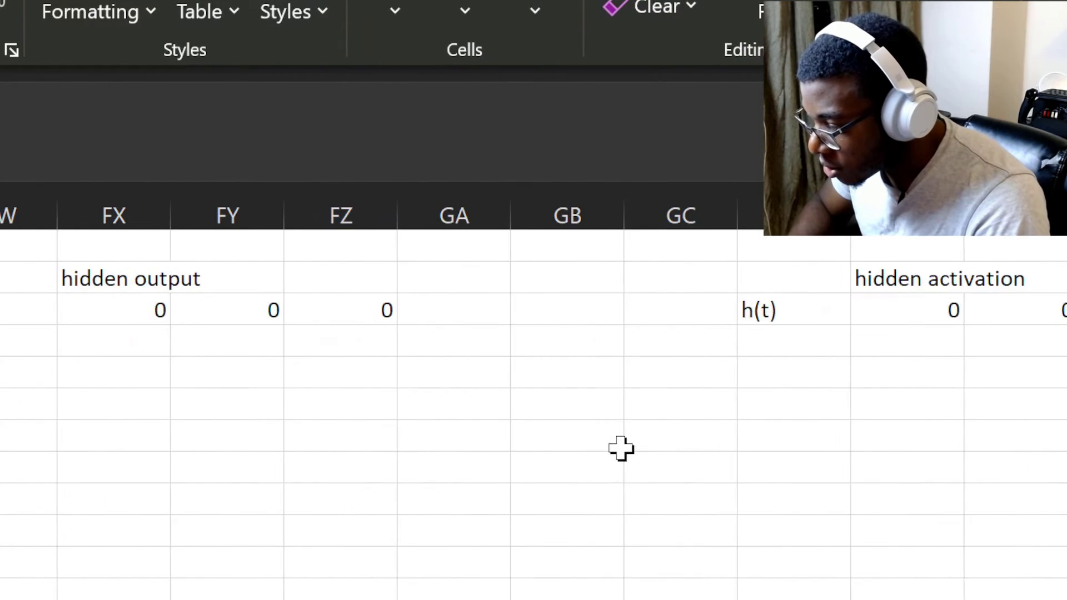
# Clear the copied x_ahead weights3 and bias2 values with the leftover rows below, and enter the weights3 formula =AV3:AY5+$D$1*DF9:DI11 in GM3.
pyautogui.hscroll(-1, 620, 448)
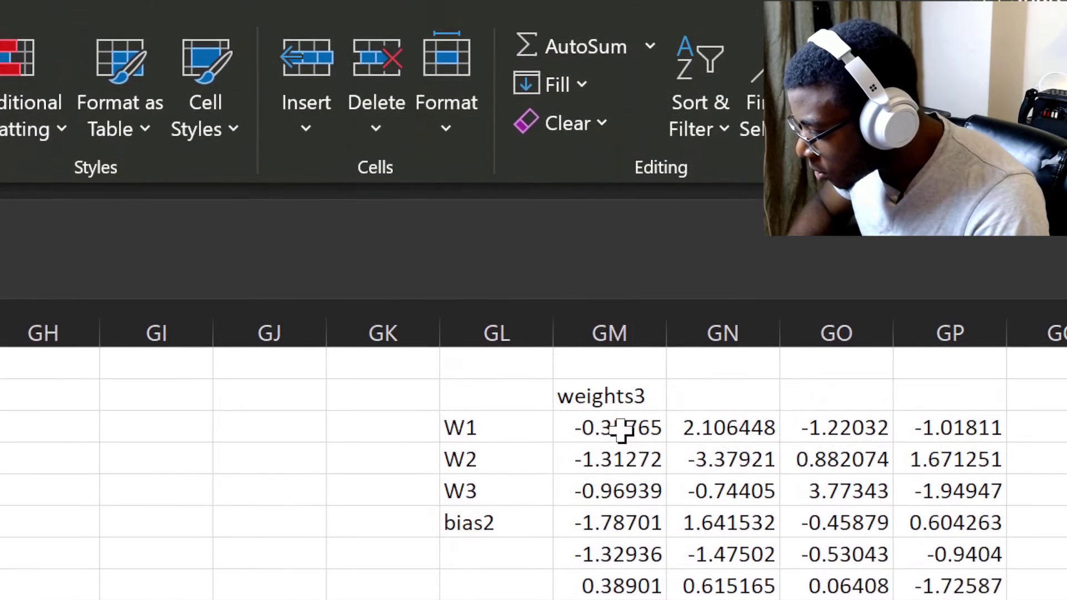
pyautogui.click(621, 429)
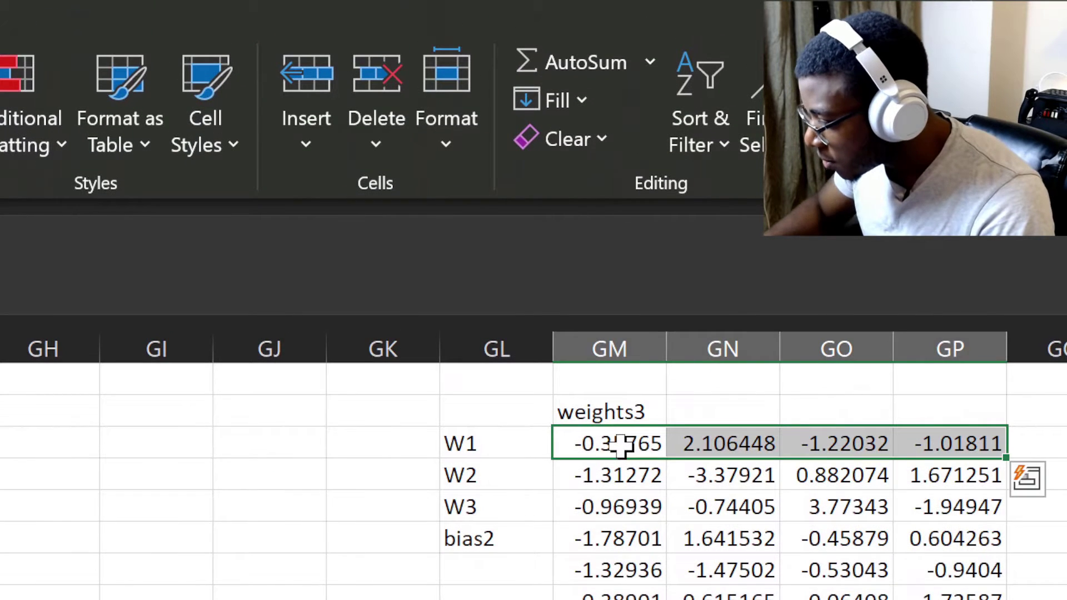
pyautogui.write('=')
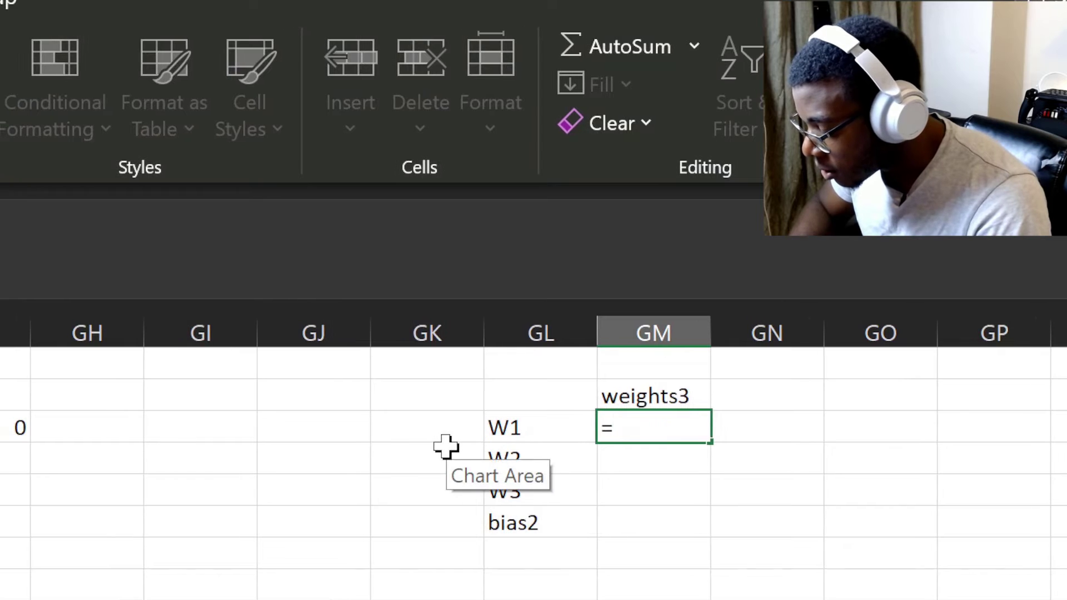
pyautogui.hscroll(-3, 446, 446)
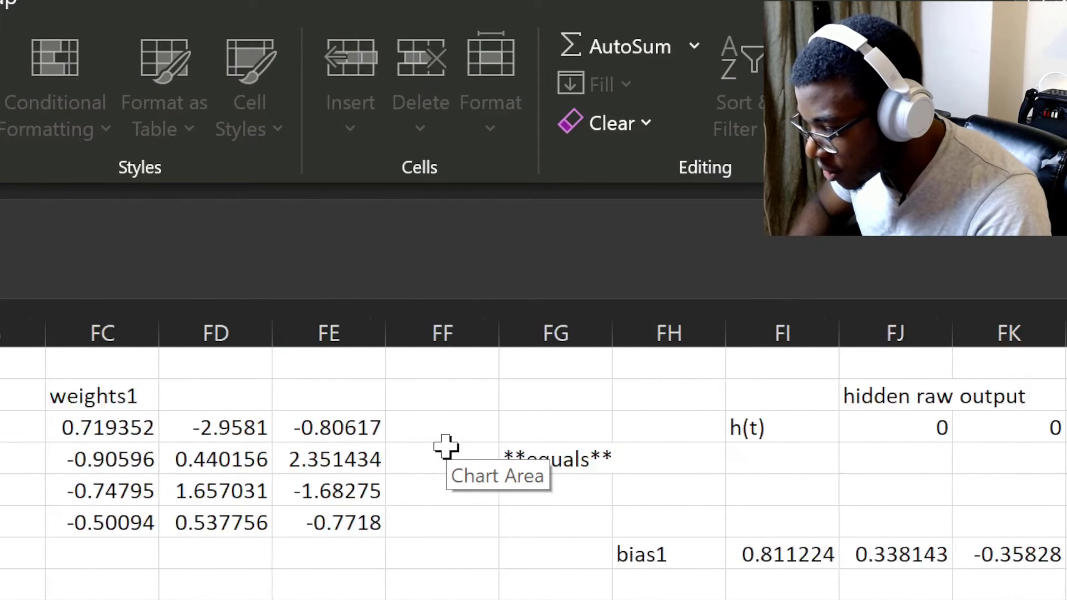
pyautogui.hscroll(-20, 445, 447)
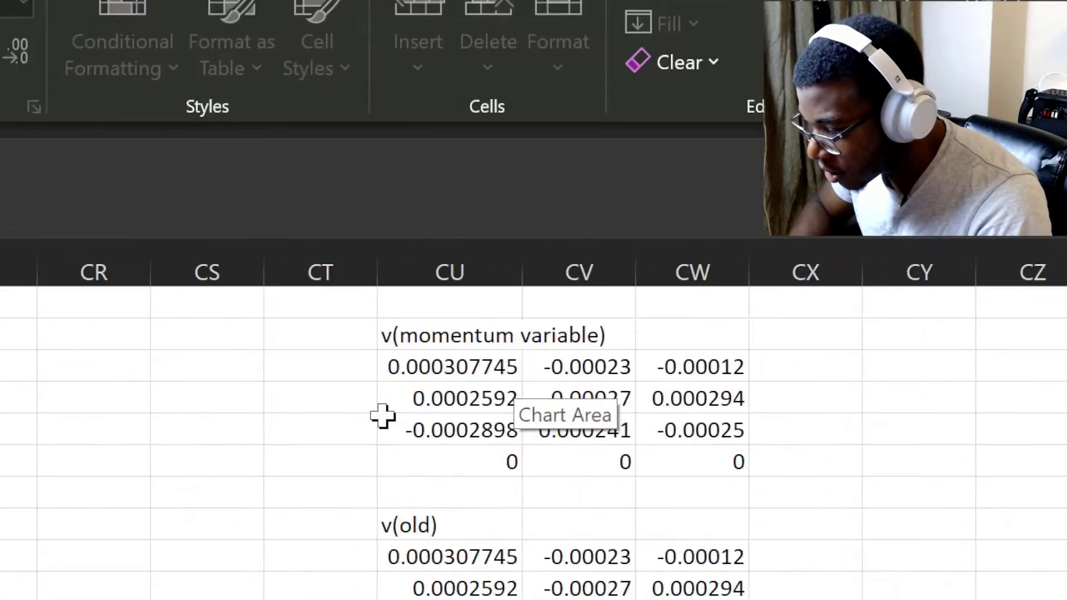
pyautogui.hscroll(-5, 446, 447)
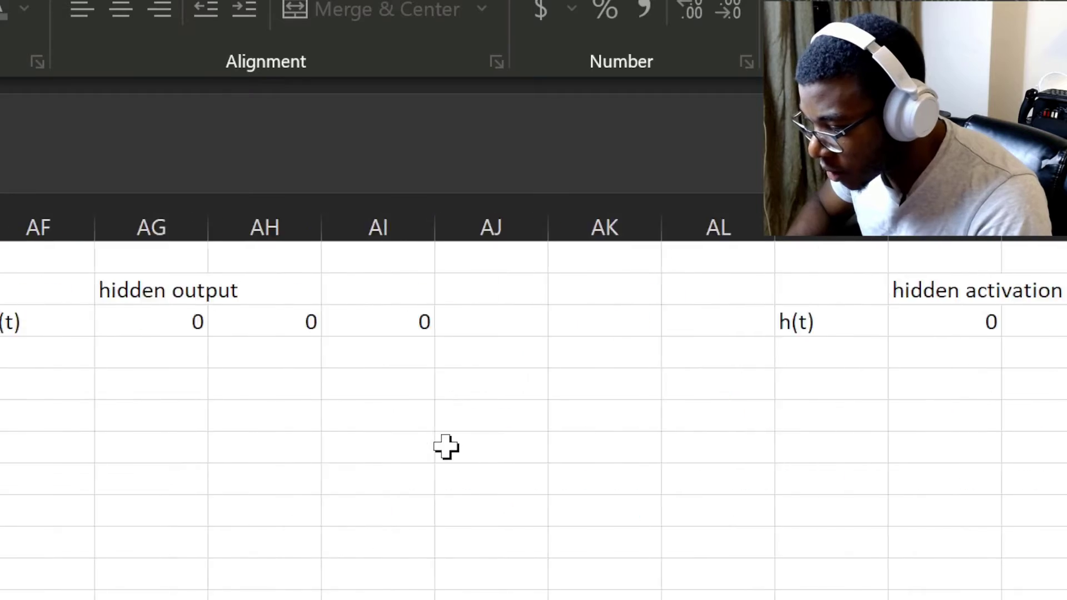
pyautogui.hscroll(3, 445, 447)
pyautogui.moveTo(564, 433); pyautogui.dragTo(840, 489)
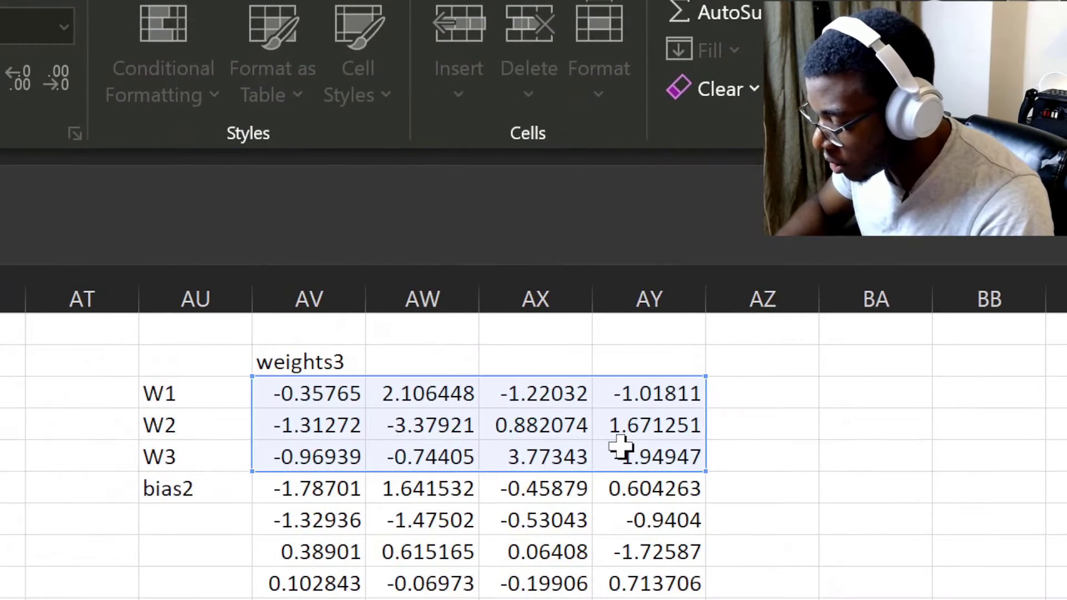
pyautogui.hscroll(-10, 445, 446)
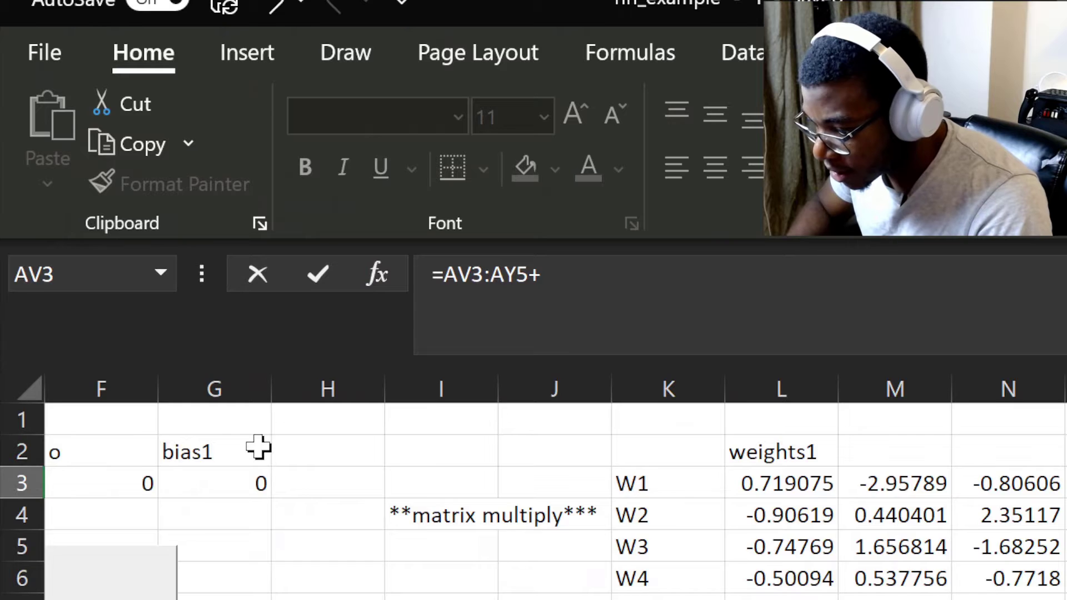
pyautogui.hscroll(-3, 259, 447)
pyautogui.click(479, 445)
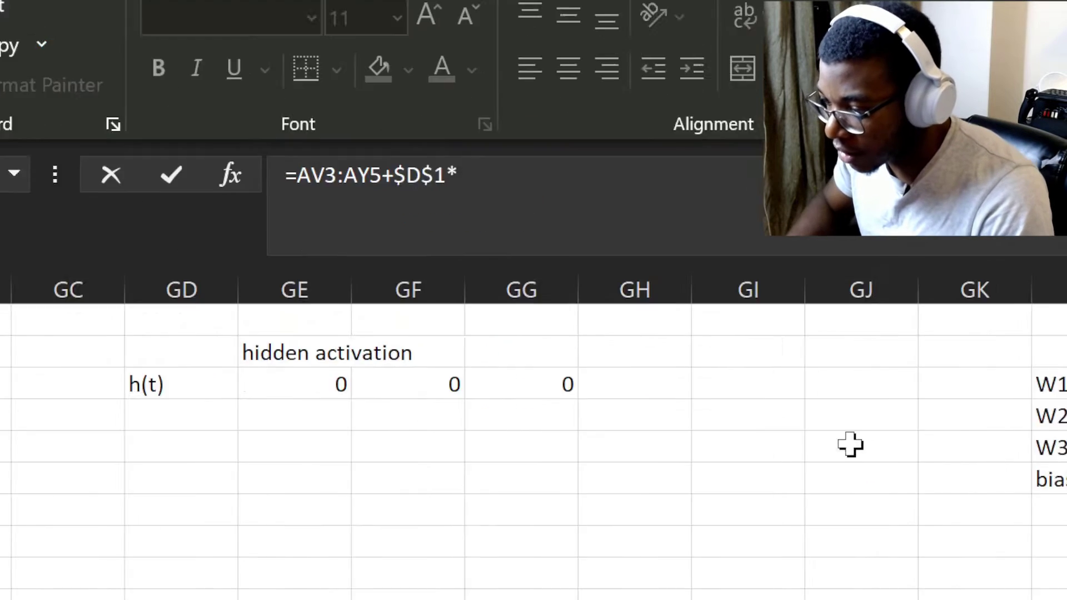
pyautogui.hscroll(-5, 628, 449)
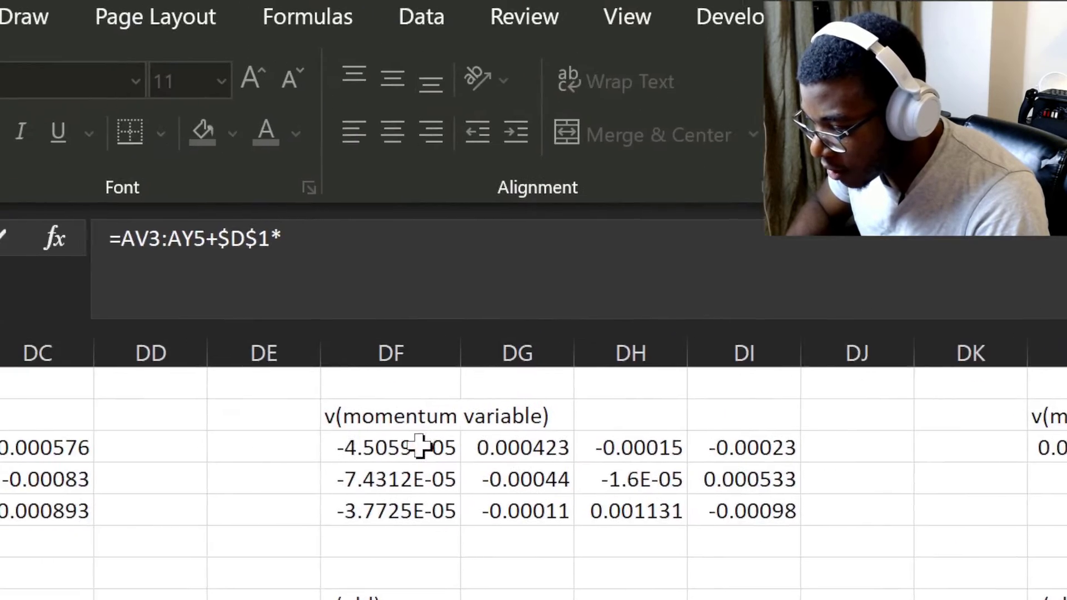
pyautogui.moveTo(70, 331); pyautogui.dragTo(382, 384)
pyautogui.moveTo(640, 449); pyautogui.dragTo(656, 452)
pyautogui.moveTo(364, 583); pyautogui.dragTo(630, 441)
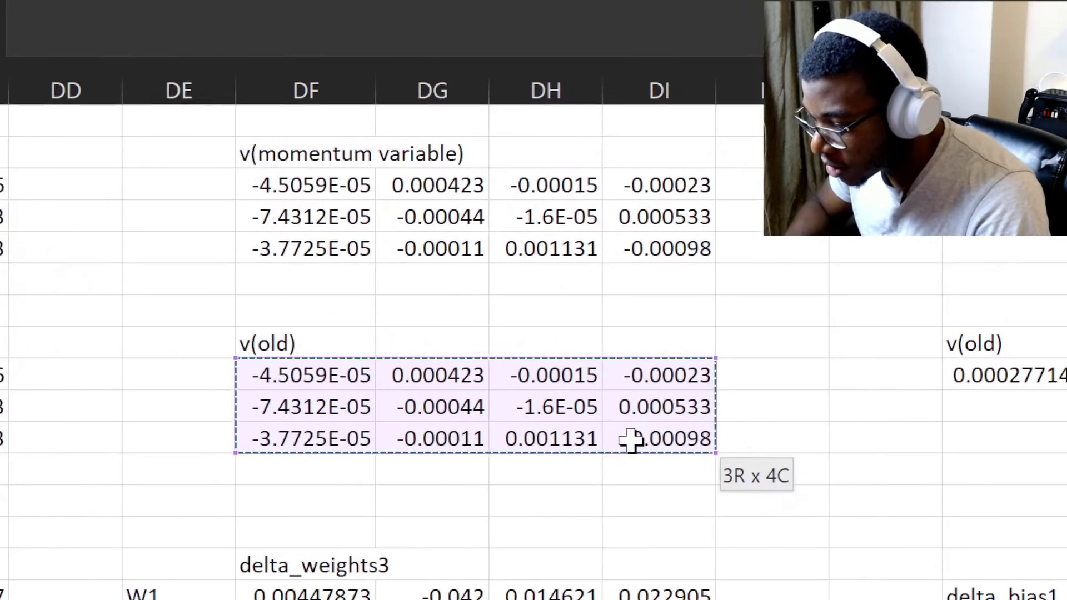
pyautogui.hscroll(-3, 49, 379)
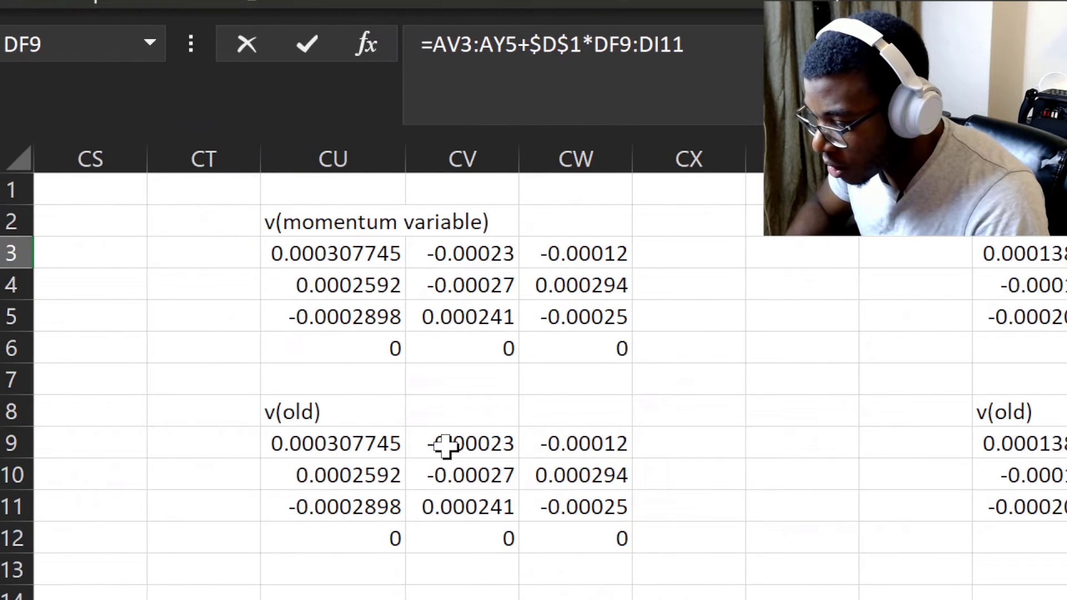
pyautogui.hscroll(3, 446, 446)
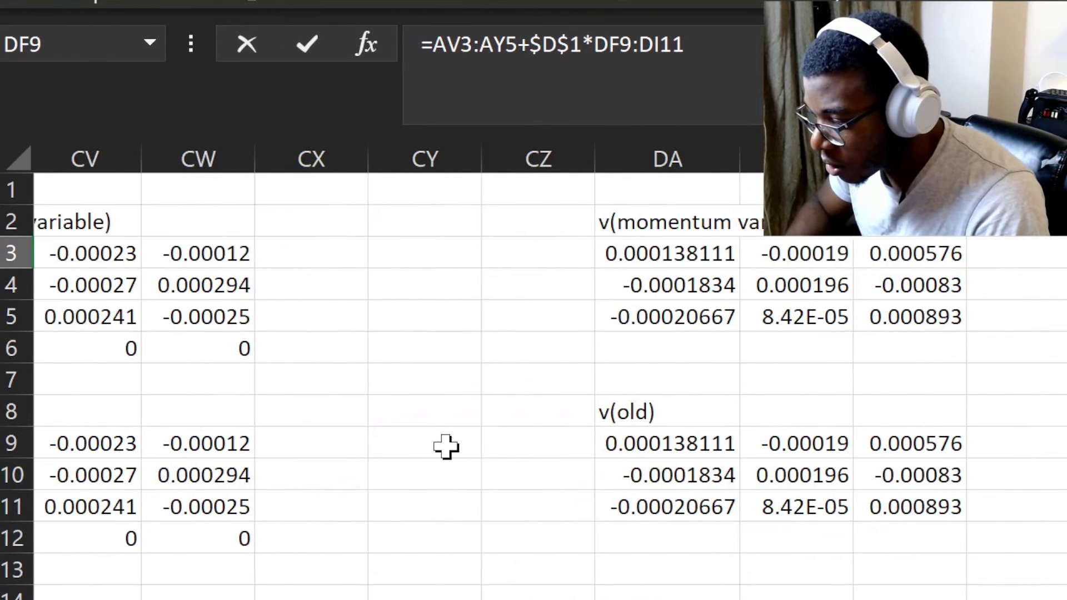
pyautogui.hscroll(20, 446, 446)
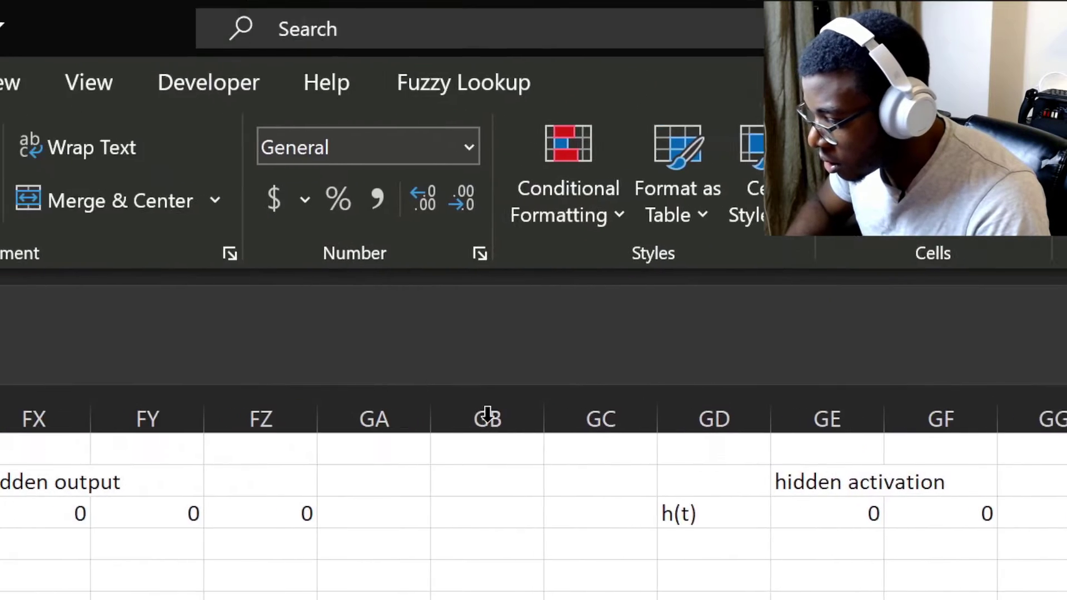
# Enter the x_ahead bias2 formula =AV6:AY6+$D$1*DR9:DU9 in GM6, combining the original bias2, mu and its v(old) row.
pyautogui.hscroll(4, 648, 446)
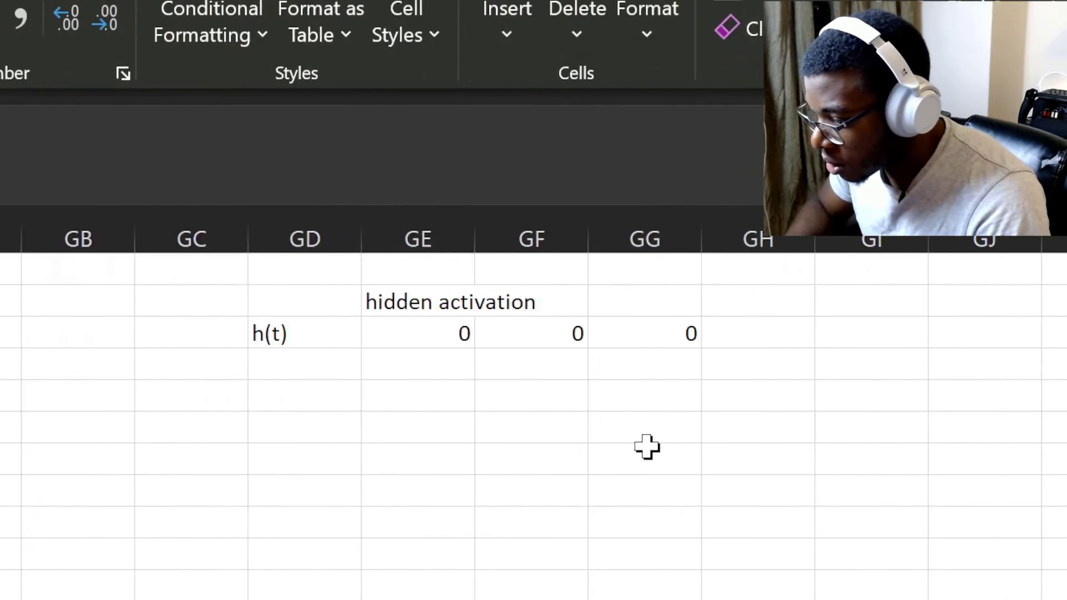
pyautogui.click(612, 448)
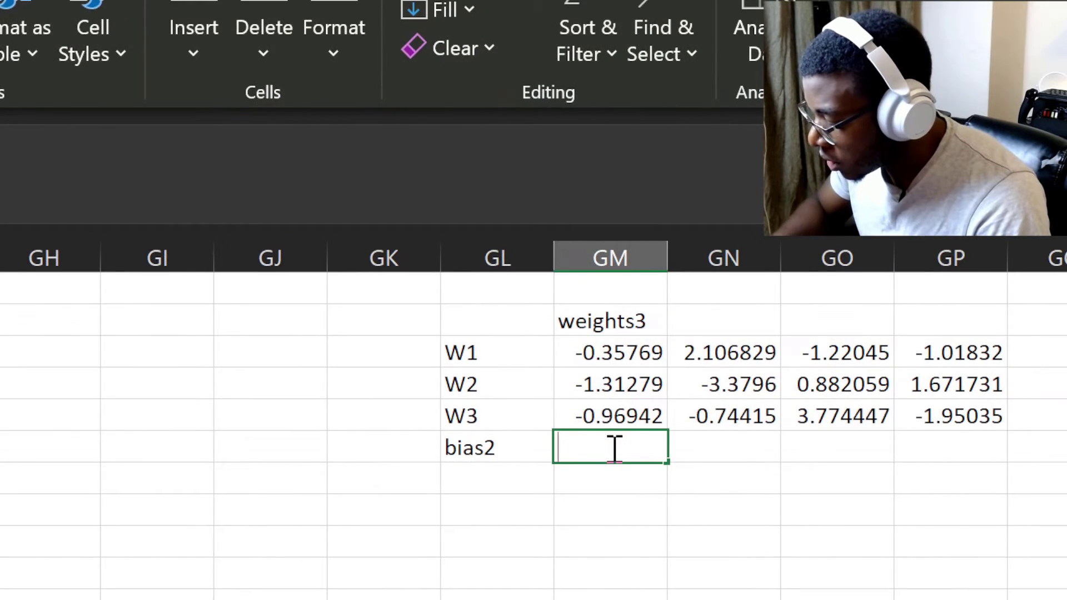
pyautogui.write('=')
pyautogui.hscroll(-20, 445, 447)
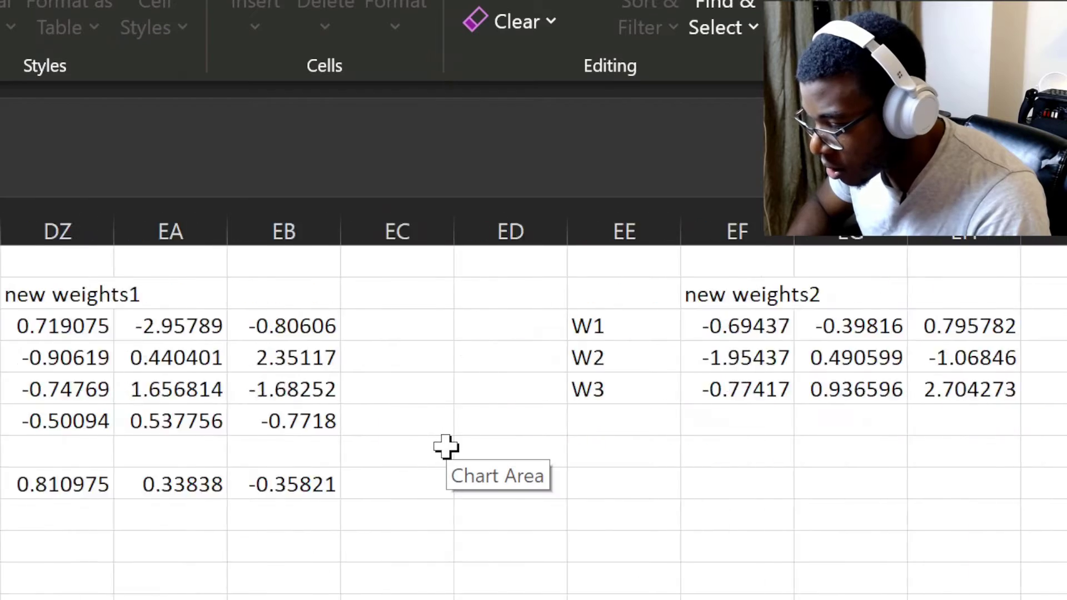
pyautogui.hscroll(-15, 446, 446)
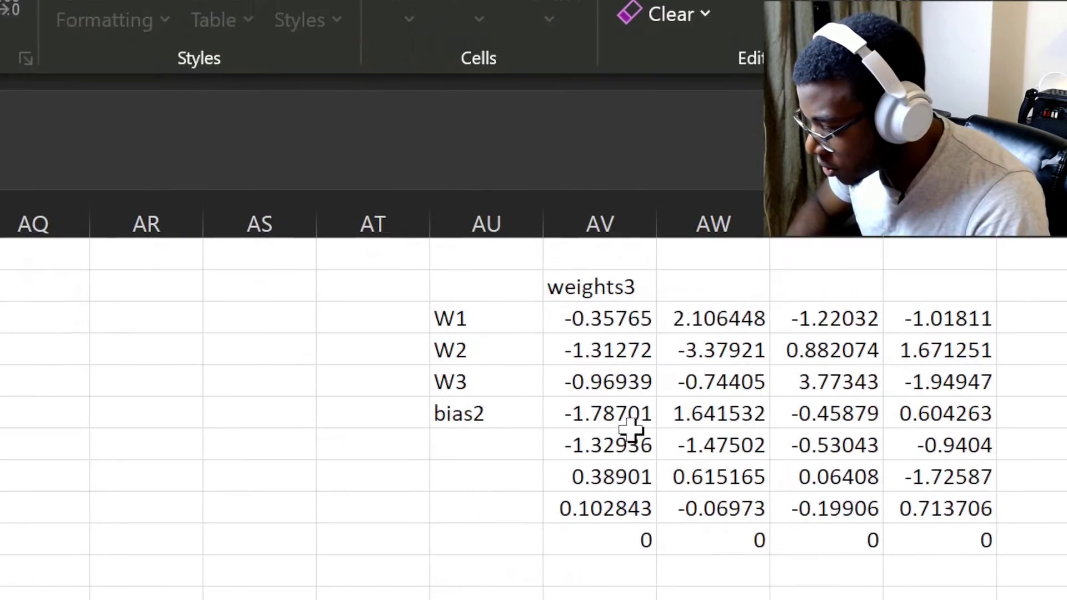
pyautogui.moveTo(567, 450); pyautogui.dragTo(623, 448)
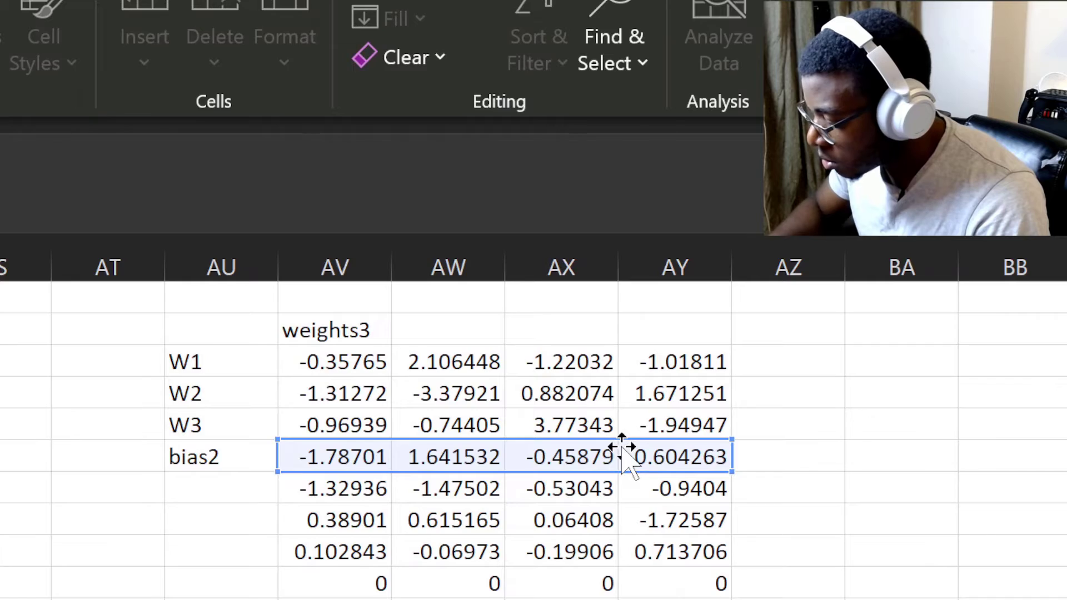
pyautogui.write('+')
pyautogui.hscroll(-15, 34, 408)
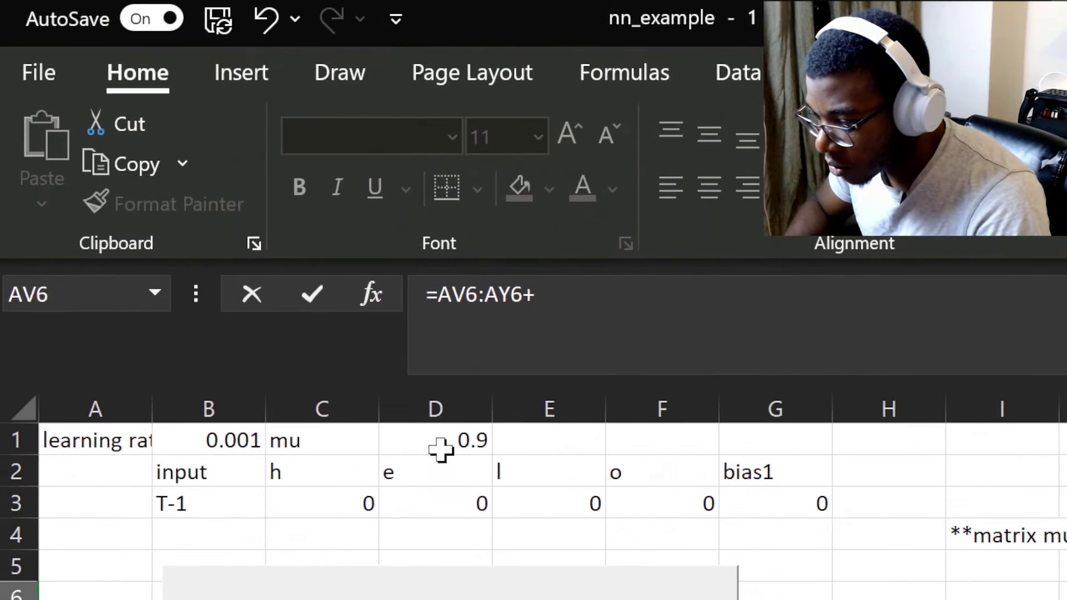
pyautogui.click(441, 448)
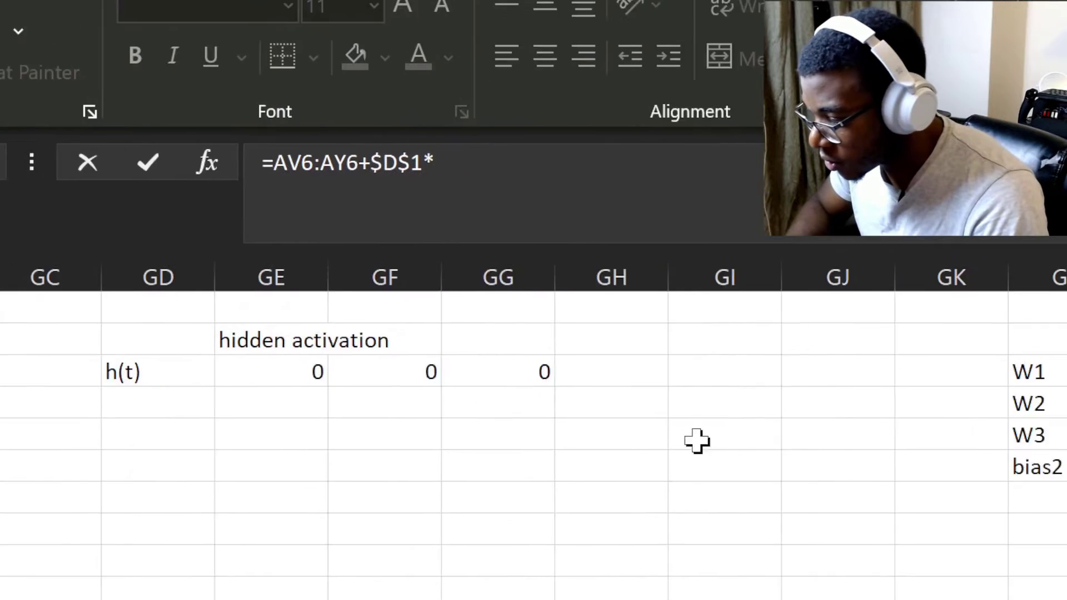
pyautogui.hscroll(-10, 620, 446)
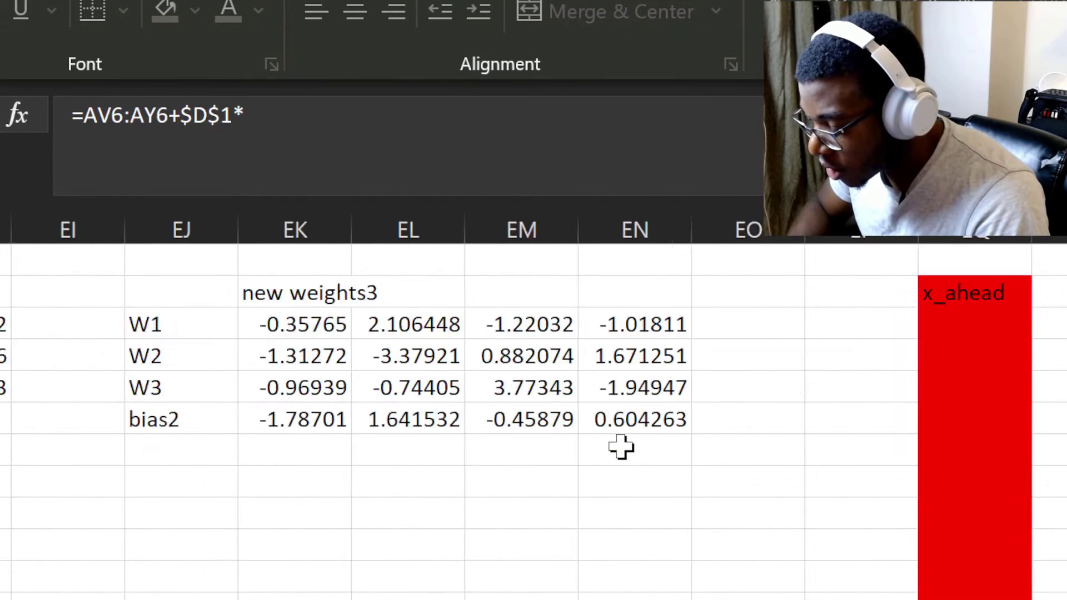
pyautogui.moveTo(475, 514); pyautogui.dragTo(824, 522)
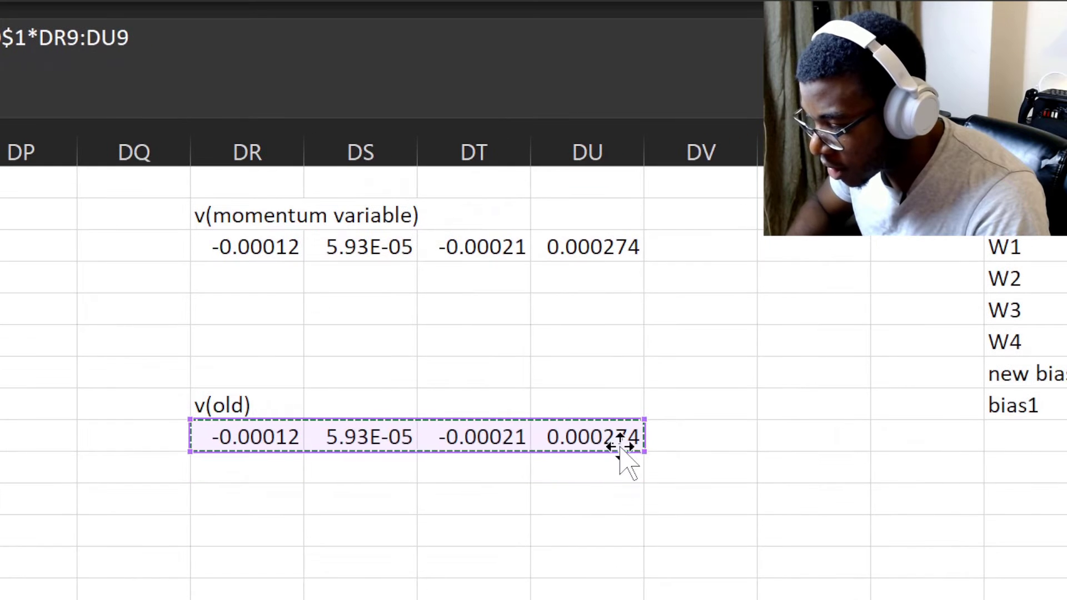
pyautogui.press('Return')
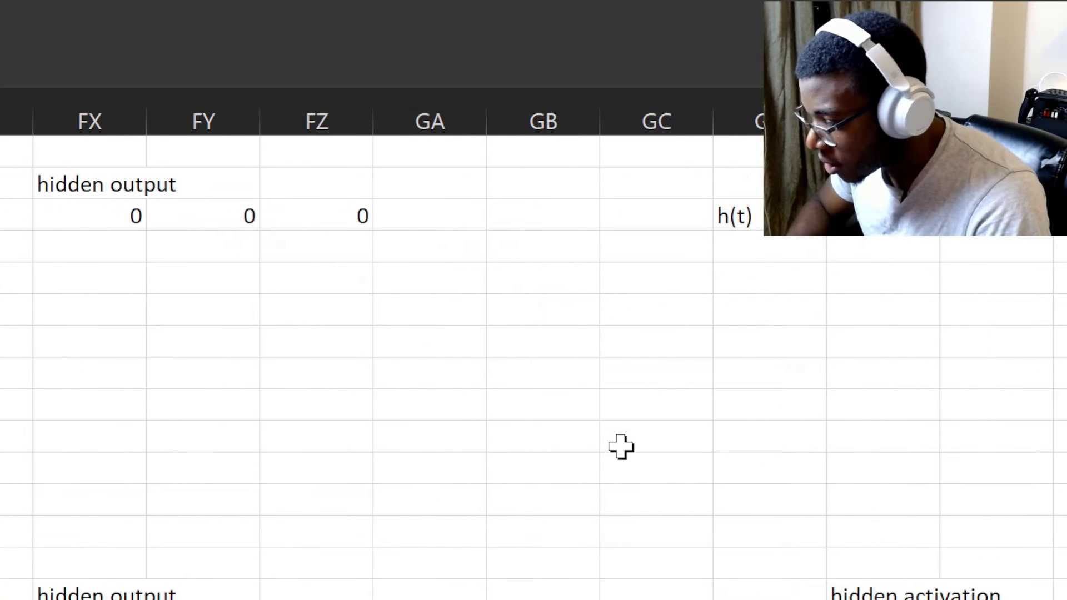
# Replace the $L$3:$N$7 reference in the second x_ahead weights1 block with the new x_ahead weights1 range FC3:FE6.
pyautogui.hscroll(3, 621, 447)
pyautogui.hscroll(-5, 621, 447)
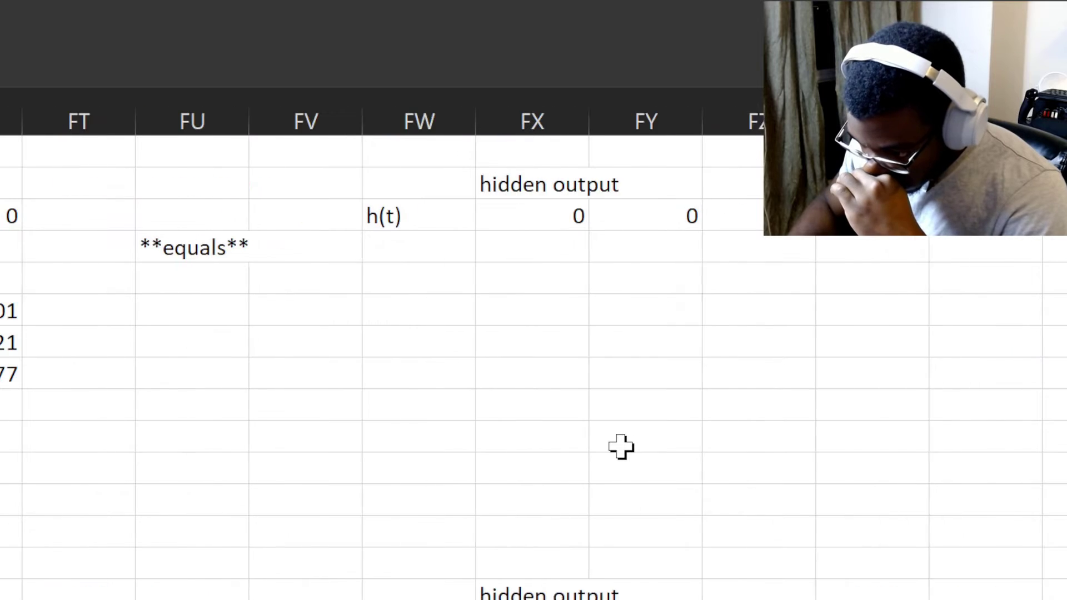
pyautogui.hscroll(-8, 620, 446)
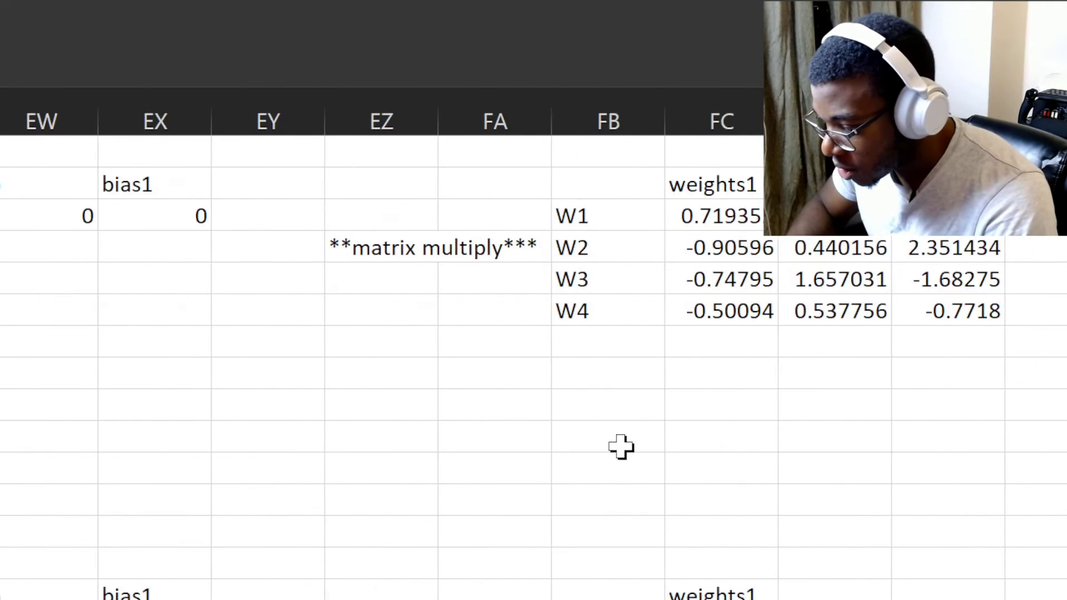
pyautogui.hscroll(-1, 621, 447)
pyautogui.click(443, 440)
pyautogui.hscroll(3, 628, 447)
pyautogui.click(622, 447)
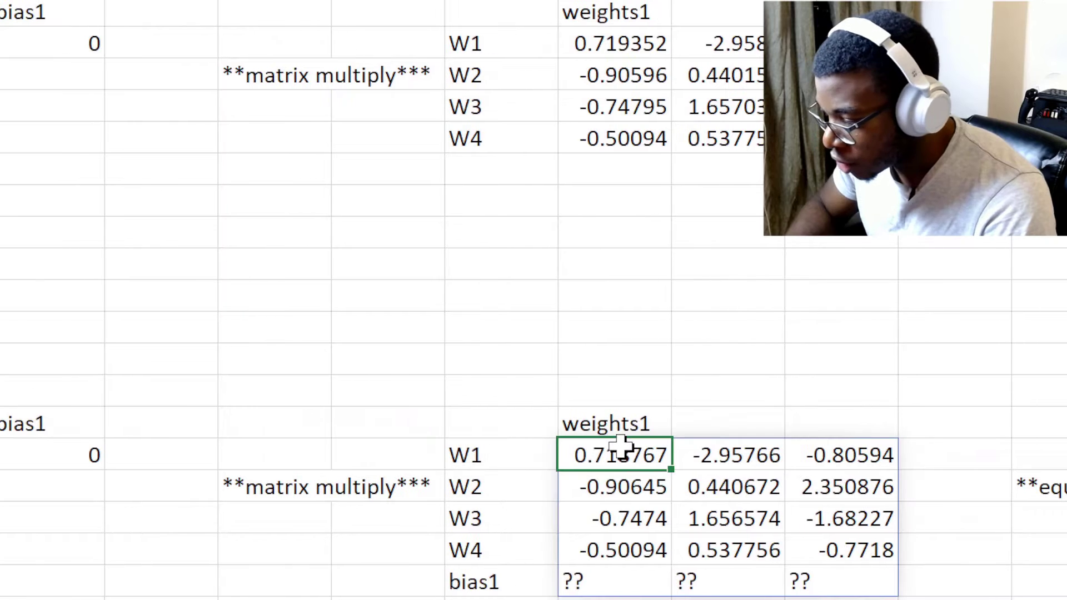
pyautogui.write('=')
pyautogui.write('$I$3:$N$7')
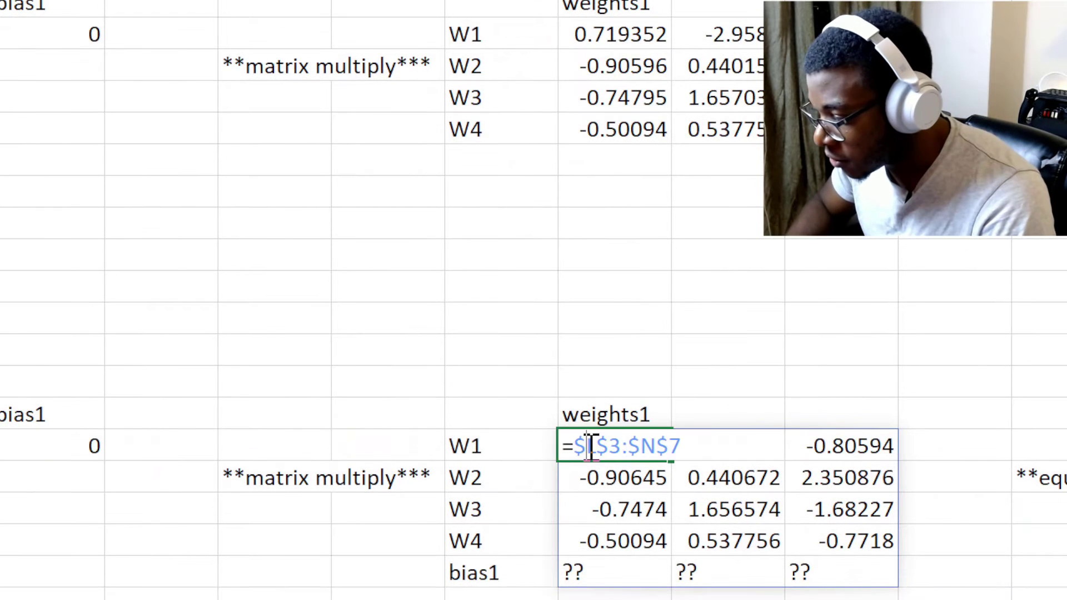
pyautogui.doubleClick(608, 439)
pyautogui.press('BackSpace')
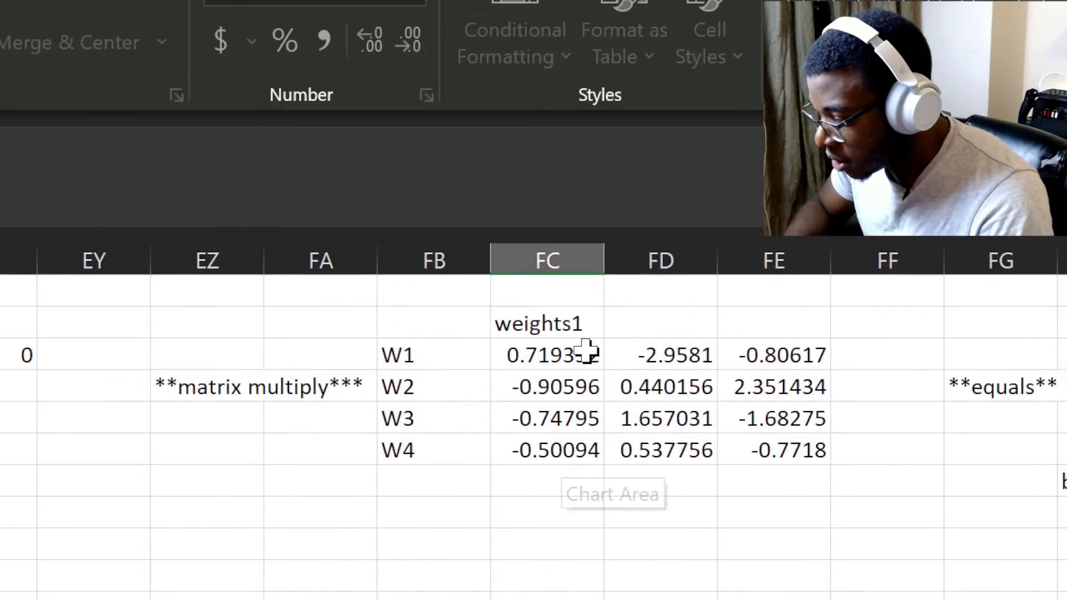
pyautogui.moveTo(590, 49); pyautogui.dragTo(775, 137)
pyautogui.moveTo(626, 448); pyautogui.dragTo(626, 447)
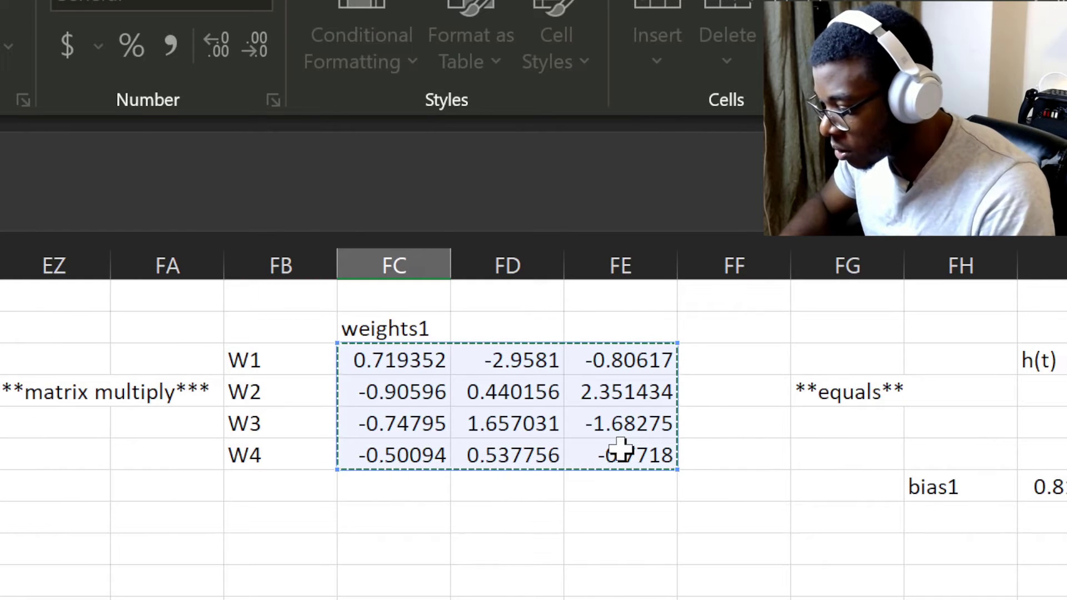
pyautogui.press('Return')
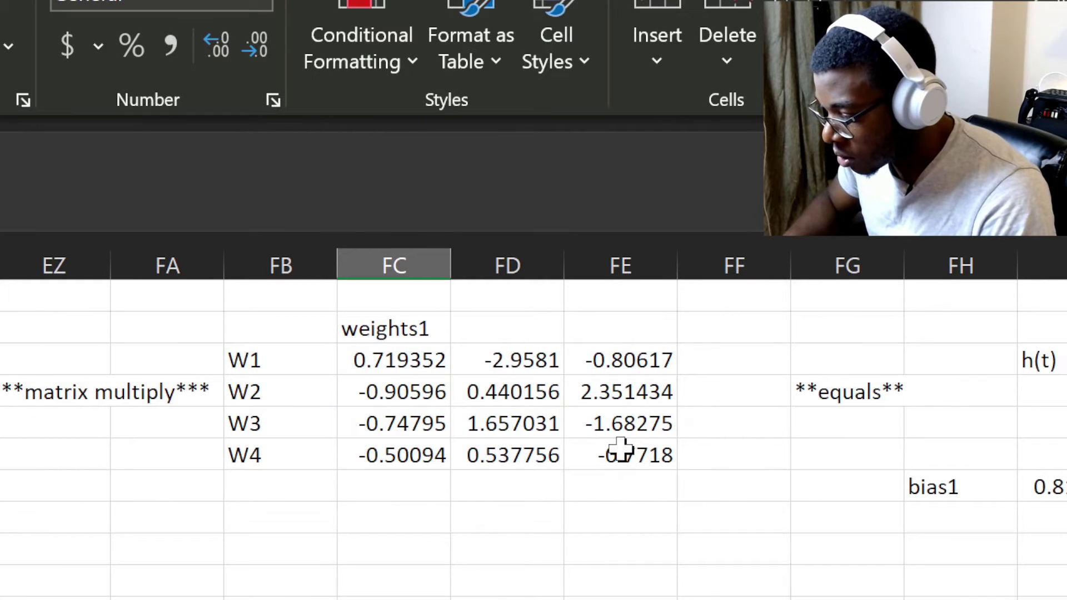
# Clear the second block's bias1 ?? placeholders and carry the weights1 link formula into the x_ahead weights1 blocks further down.
pyautogui.press('F2')
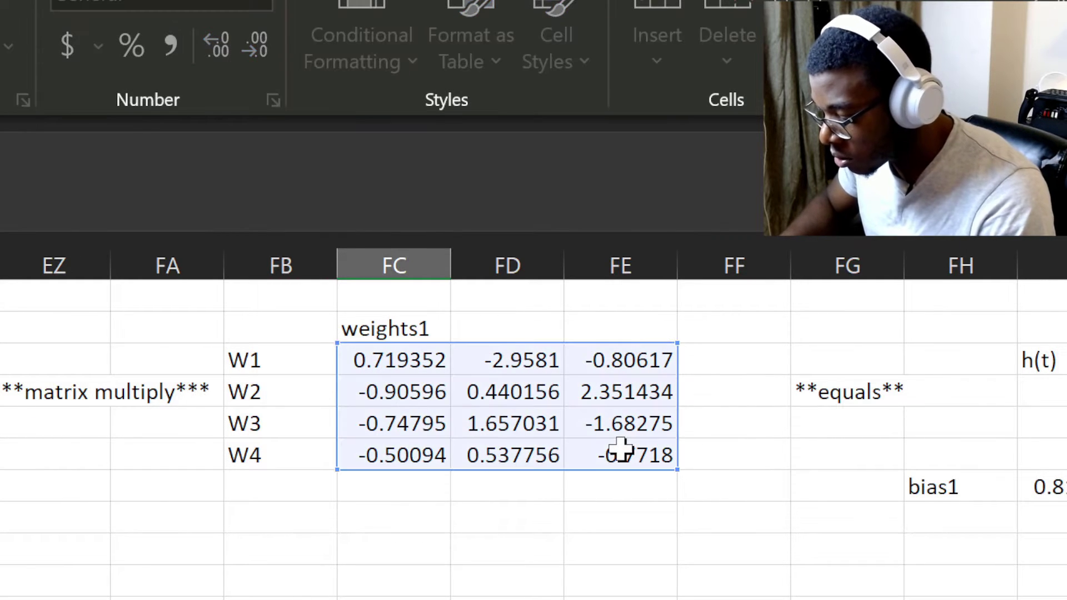
pyautogui.press('Return')
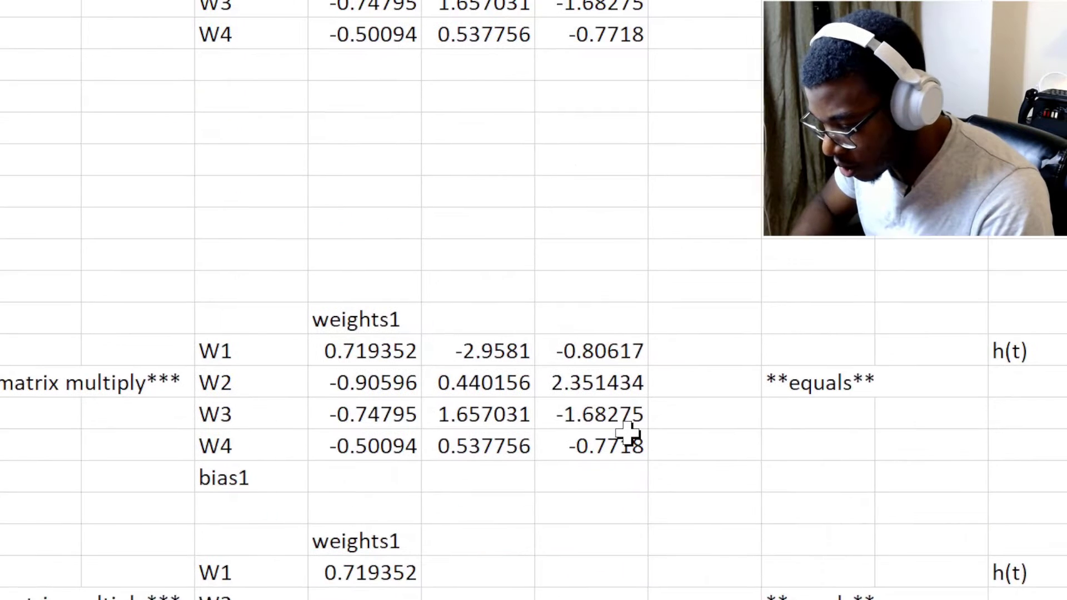
pyautogui.scroll(-4, 620, 447)
pyautogui.scroll(-3, 620, 448)
pyautogui.scroll(-5, 621, 447)
pyautogui.scroll(3, 620, 448)
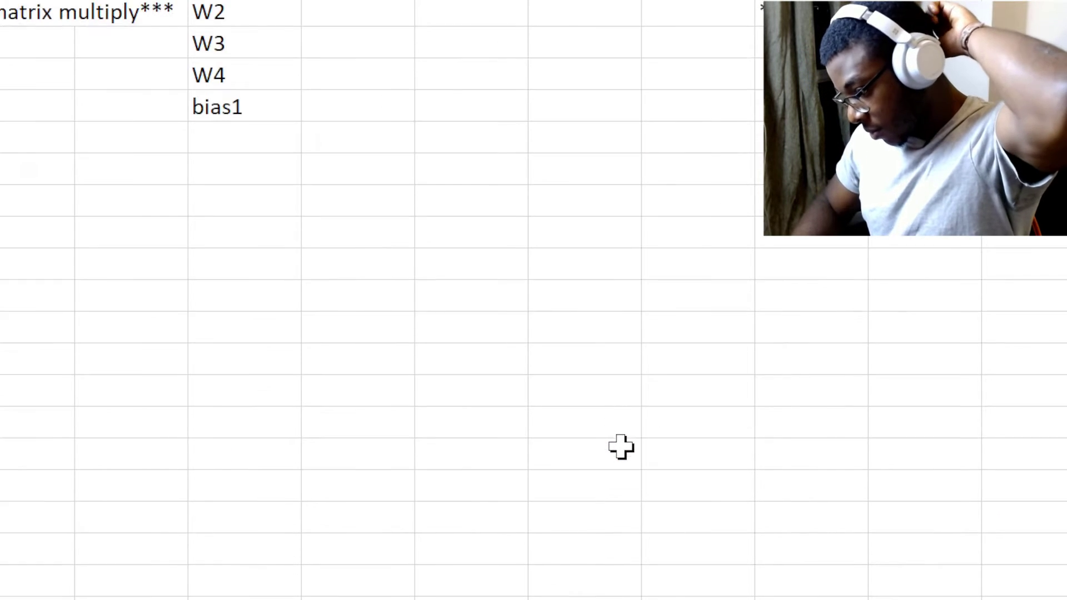
pyautogui.scroll(1, 620, 447)
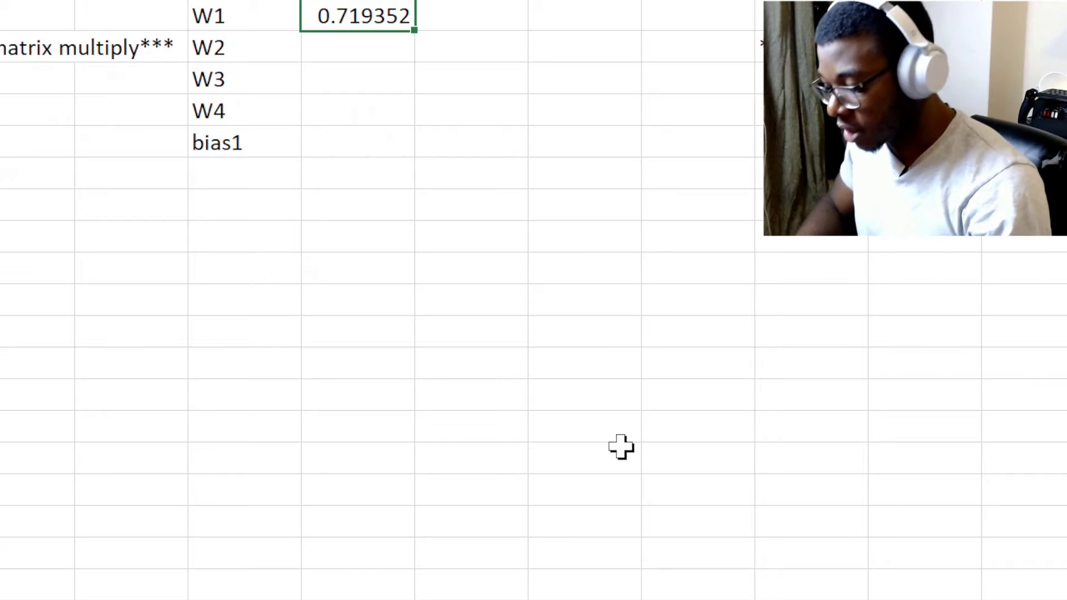
# Review the linked x_ahead weights1 blocks and the matrices referenced by the second block's previous hidden layer formula.
pyautogui.scroll(6, 621, 447)
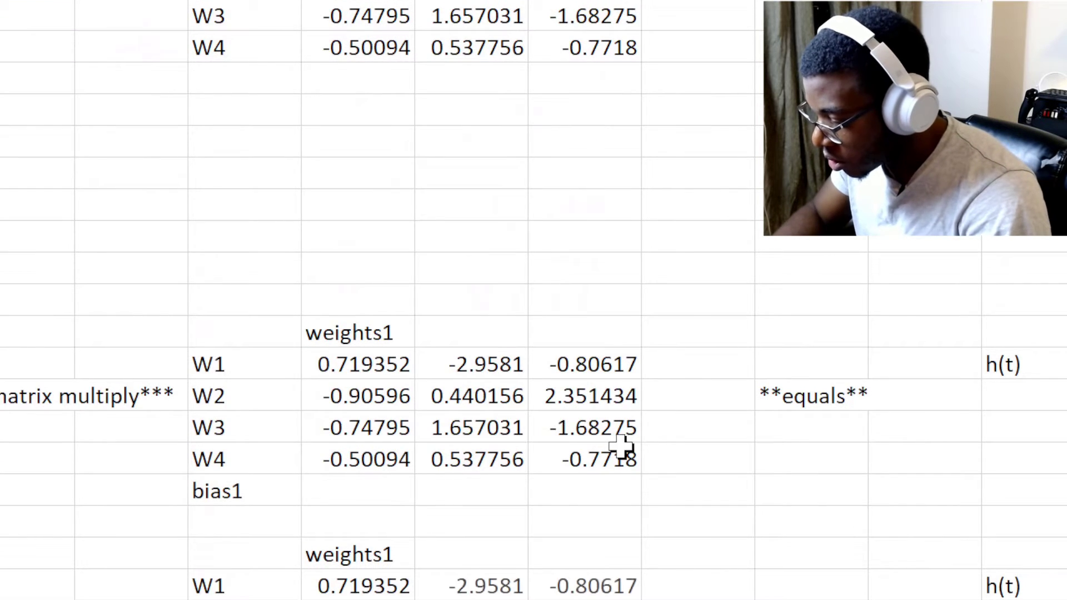
pyautogui.scroll(-1, 743, 435)
pyautogui.hscroll(3, 639, 451)
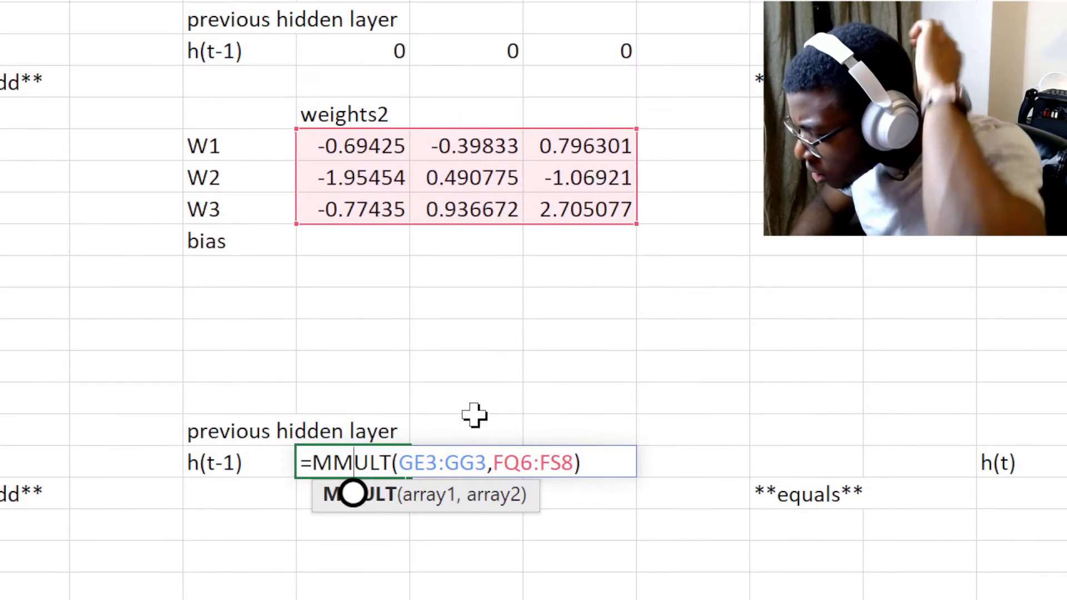
pyautogui.hscroll(-8, 445, 446)
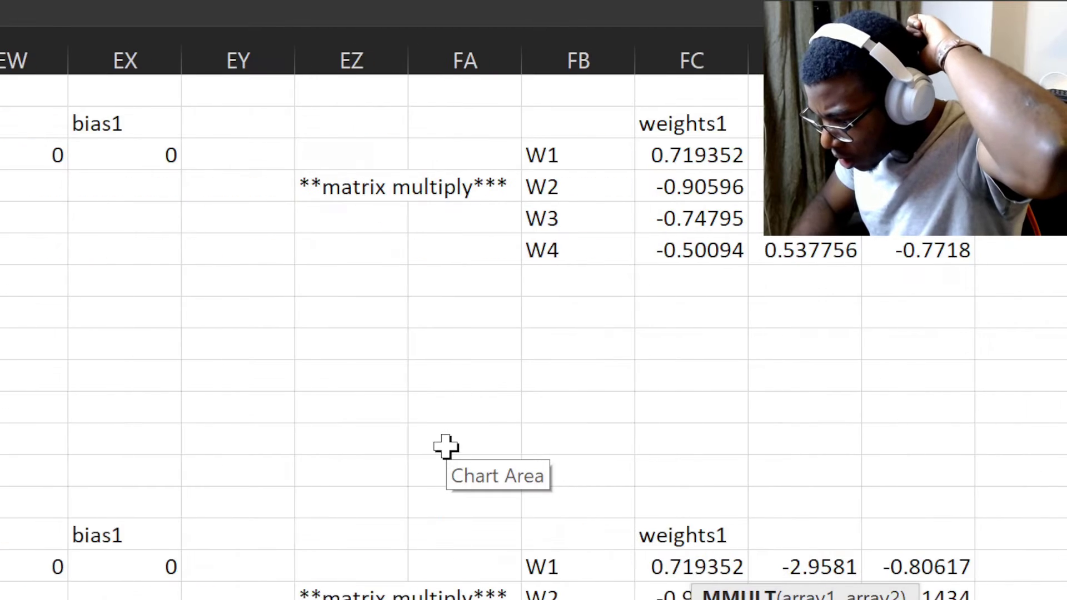
pyautogui.hscroll(11, 446, 446)
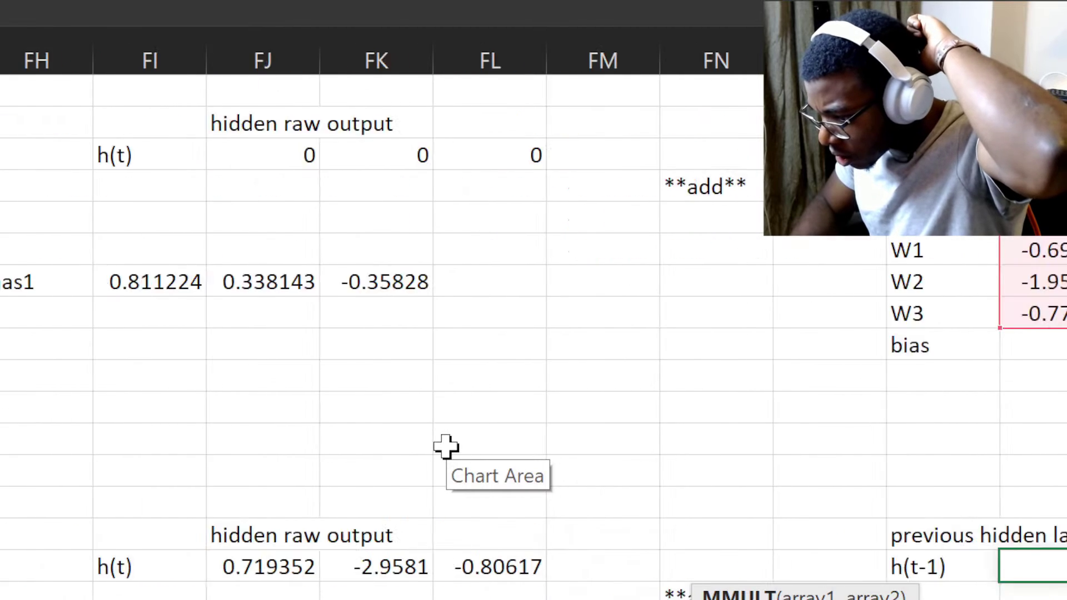
# Replace the $R$7:$T$7 reference in the second block's hidden output formula with the x_ahead bias1 range FI7:FK7.
pyautogui.hscroll(4, 446, 446)
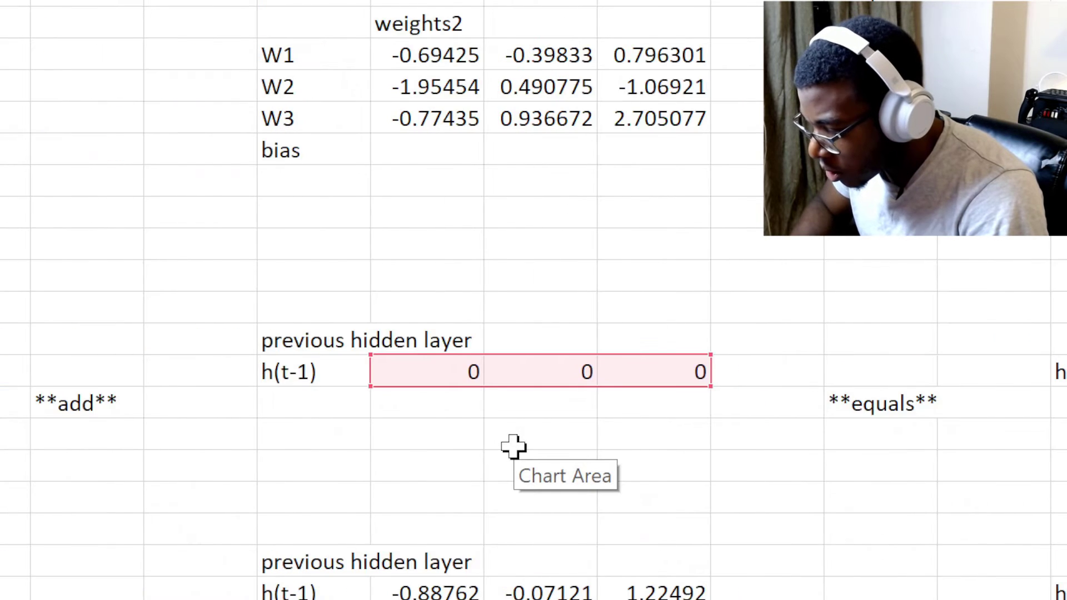
pyautogui.hscroll(3, 513, 447)
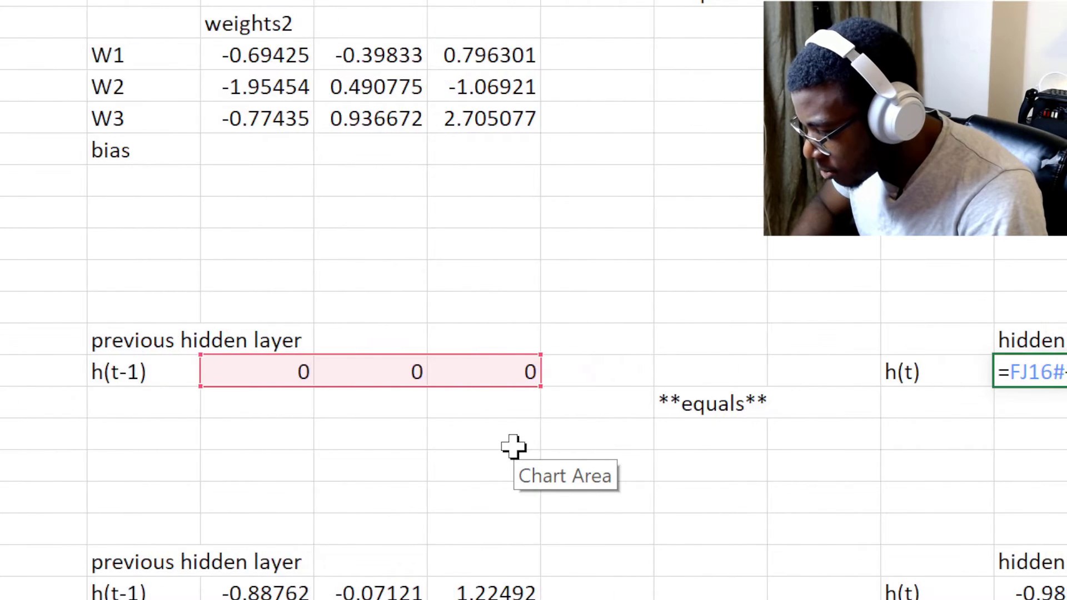
pyautogui.hscroll(-3, 513, 446)
pyautogui.hscroll(-2, 513, 446)
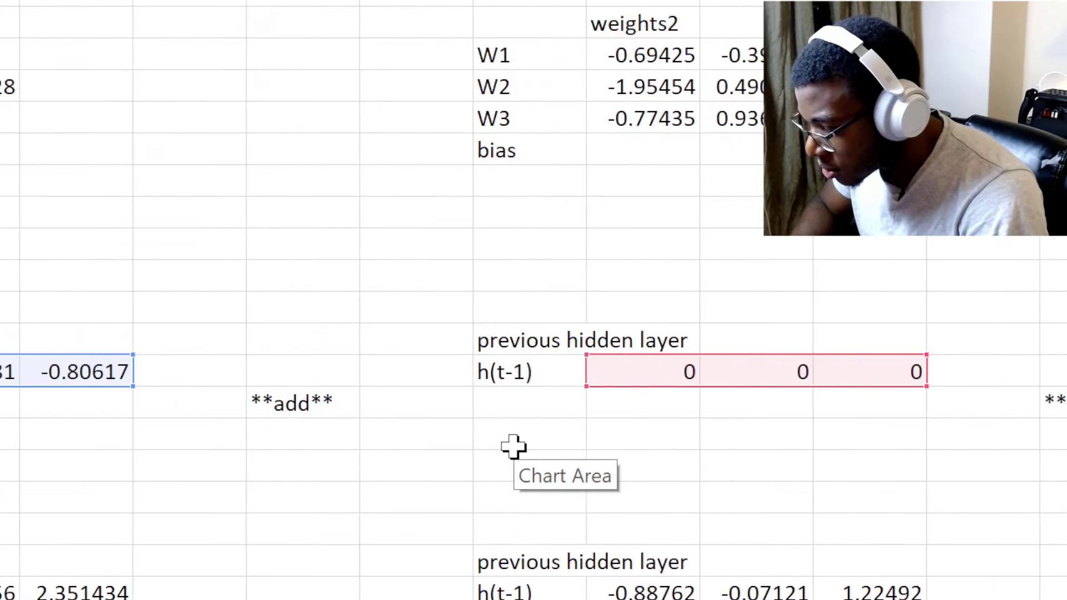
pyautogui.hscroll(-15, 513, 446)
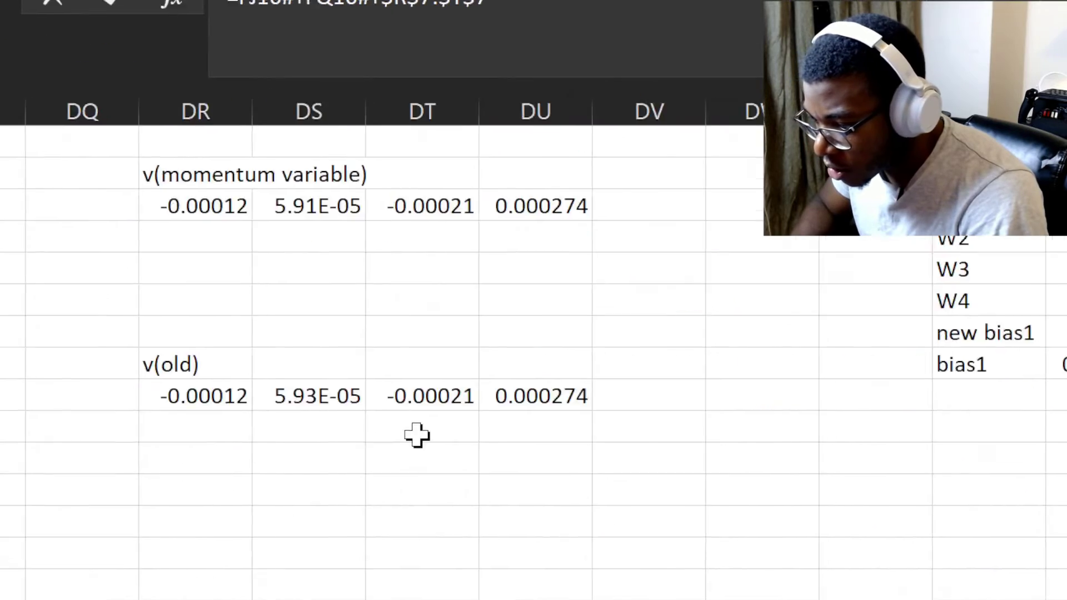
pyautogui.hscroll(-20, 417, 435)
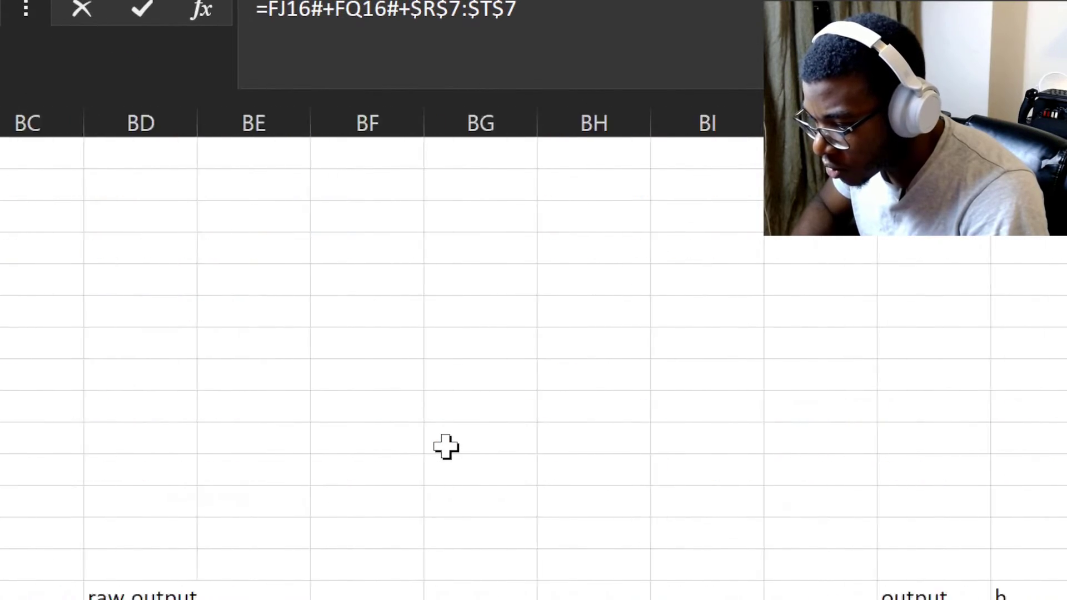
pyautogui.hscroll(-20, 446, 446)
pyautogui.hscroll(4, 446, 446)
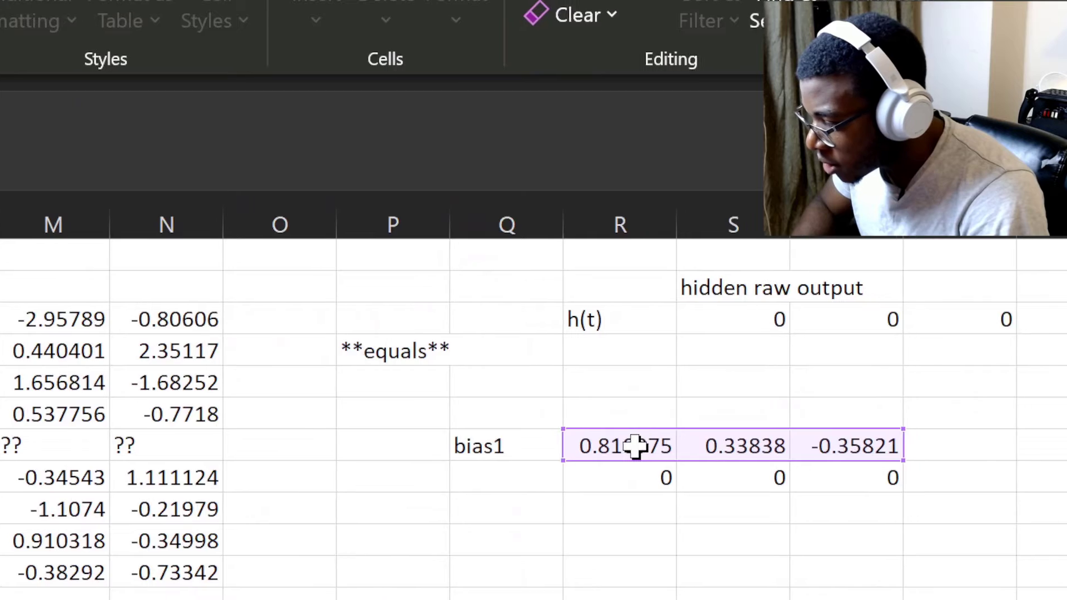
pyautogui.hscroll(5, 635, 446)
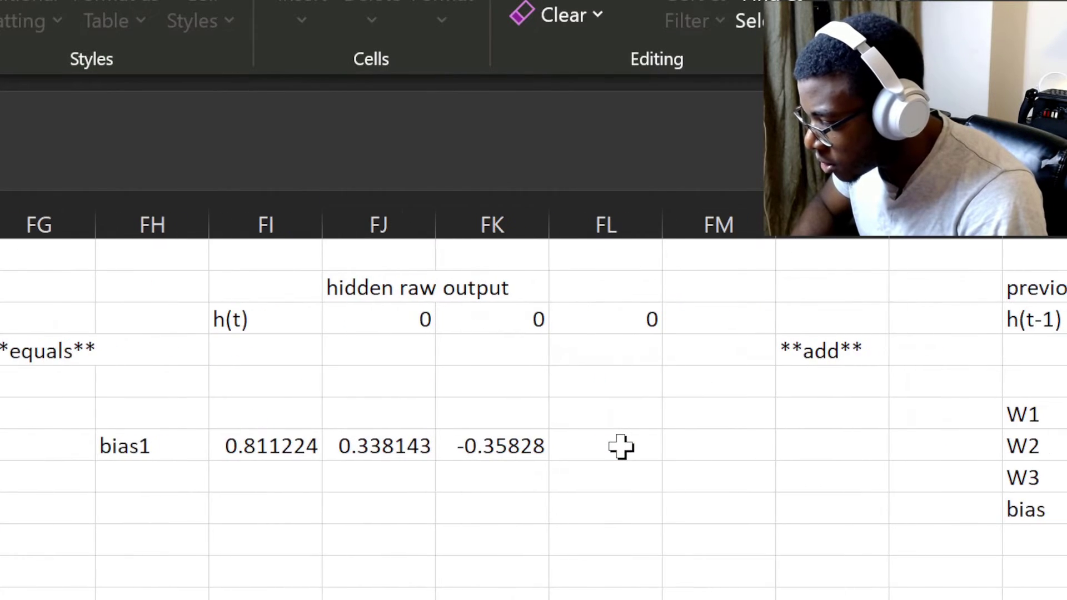
pyautogui.hscroll(1, 621, 447)
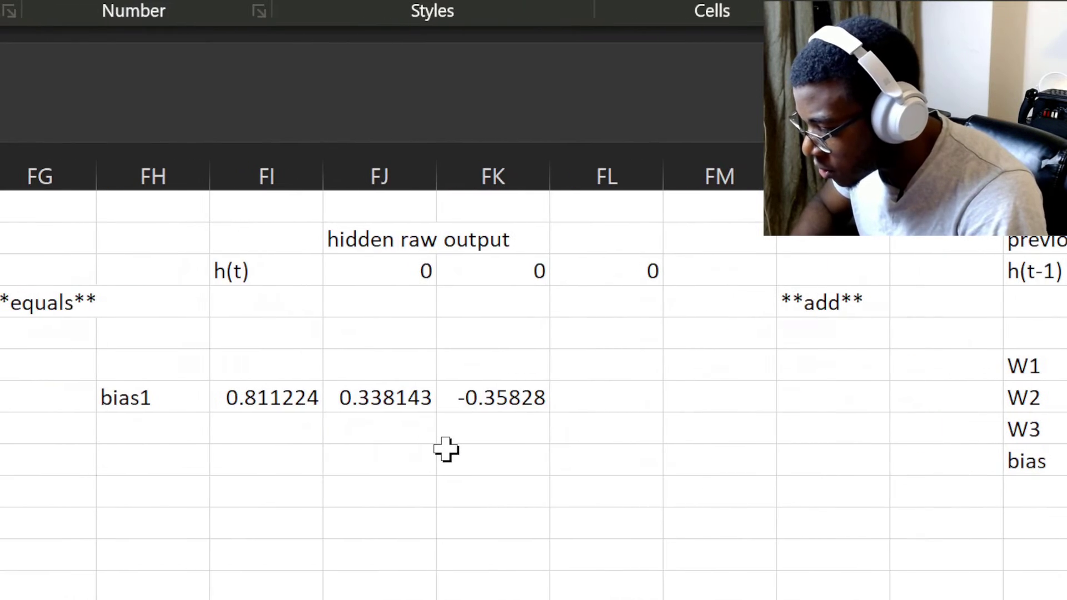
pyautogui.hscroll(10, 446, 449)
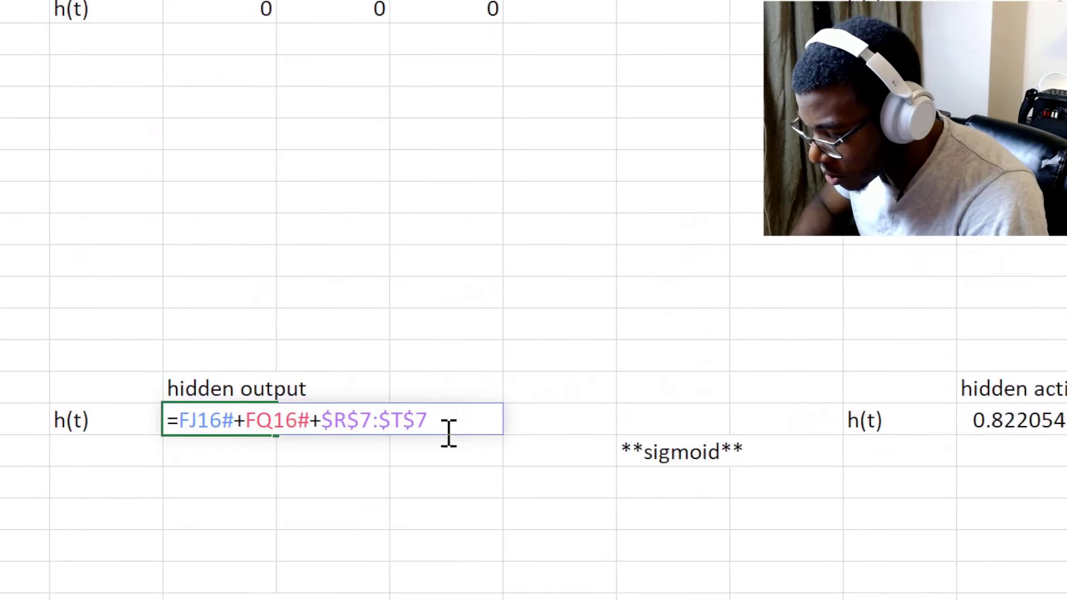
pyautogui.moveTo(528, 442); pyautogui.dragTo(444, 441)
pyautogui.press('BackSpace')
pyautogui.hscroll(-8, 445, 446)
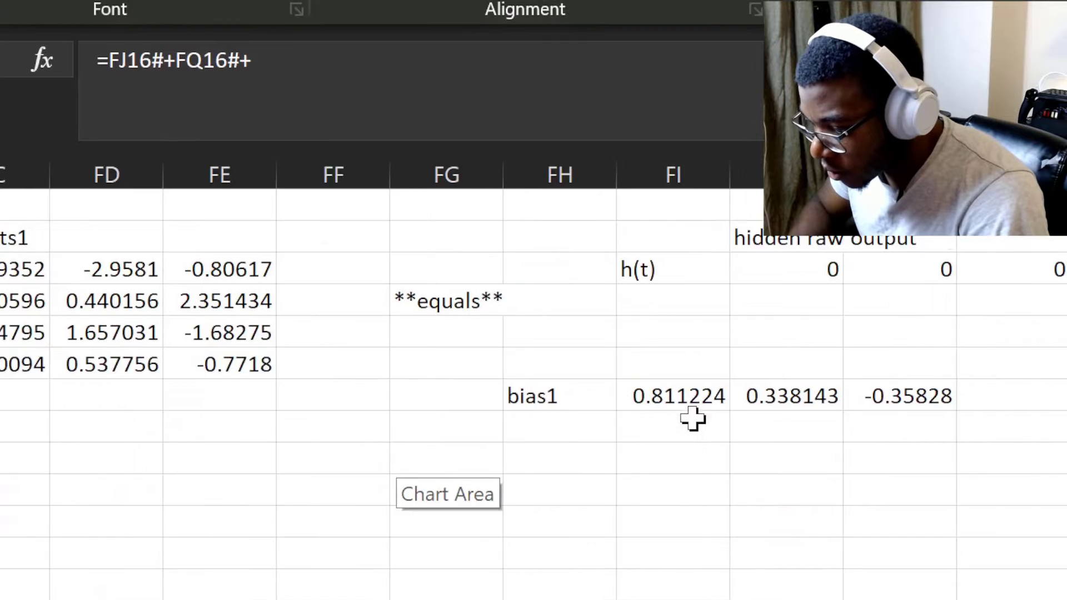
pyautogui.moveTo(714, 395); pyautogui.dragTo(878, 395)
pyautogui.press('Return')
pyautogui.hscroll(4, 625, 447)
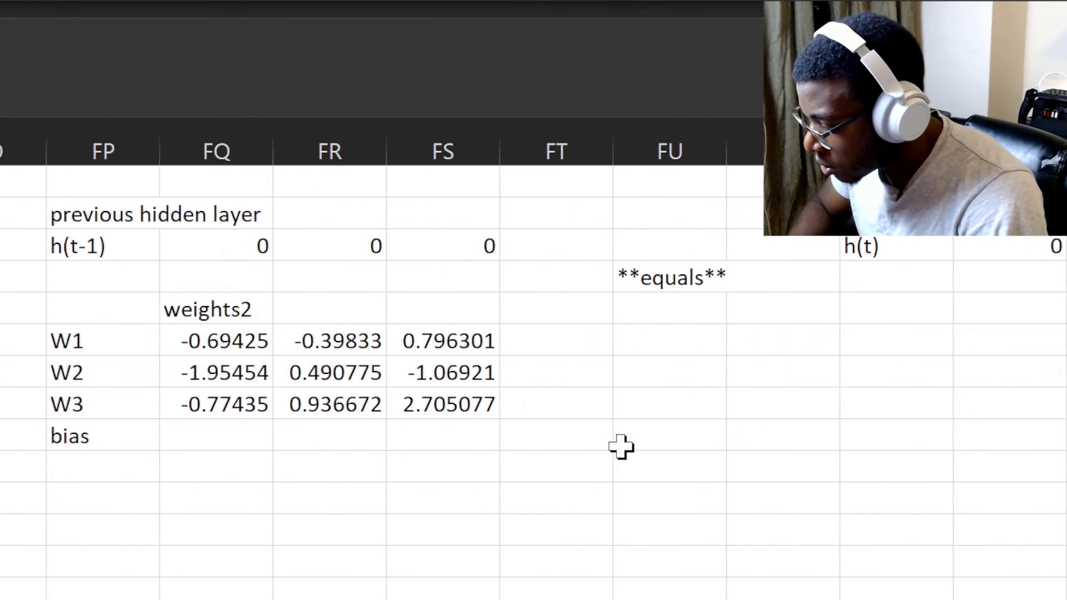
# Check the references in the edited hidden output formula and compare the hidden output rows across the x_ahead timesteps.
pyautogui.hscroll(-4, 622, 447)
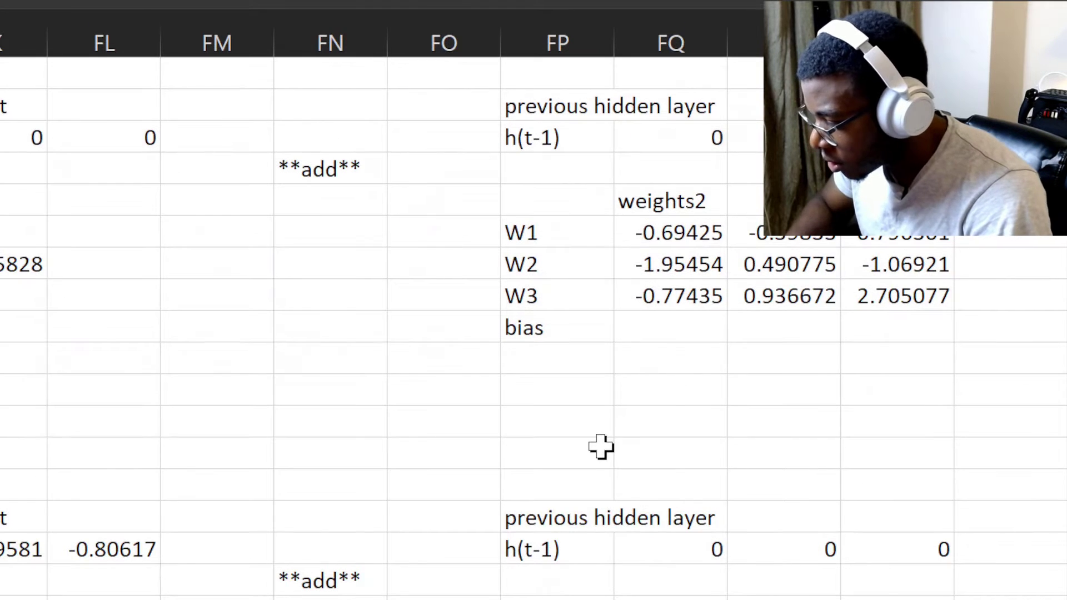
pyautogui.press('F2')
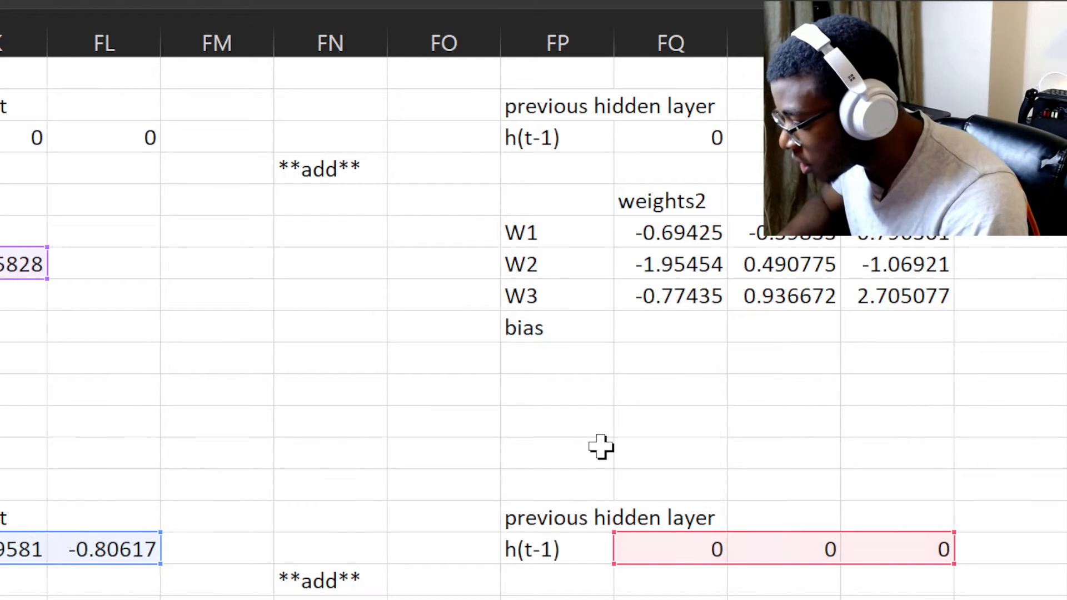
pyautogui.press('Escape')
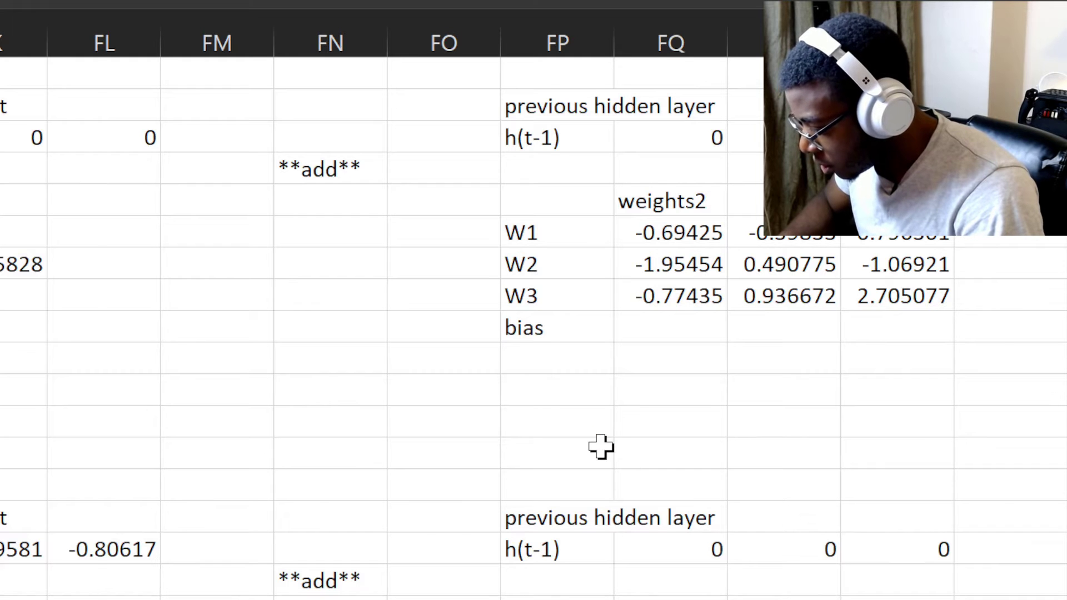
pyautogui.scroll(-10, 601, 447)
pyautogui.scroll(4, 601, 447)
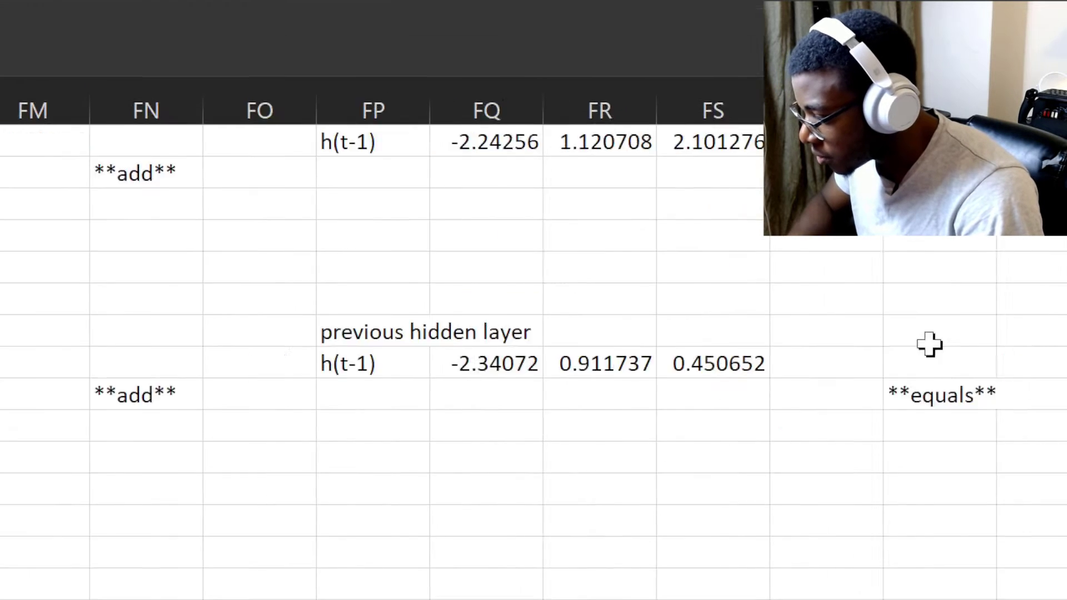
pyautogui.scroll(-2, 803, 445)
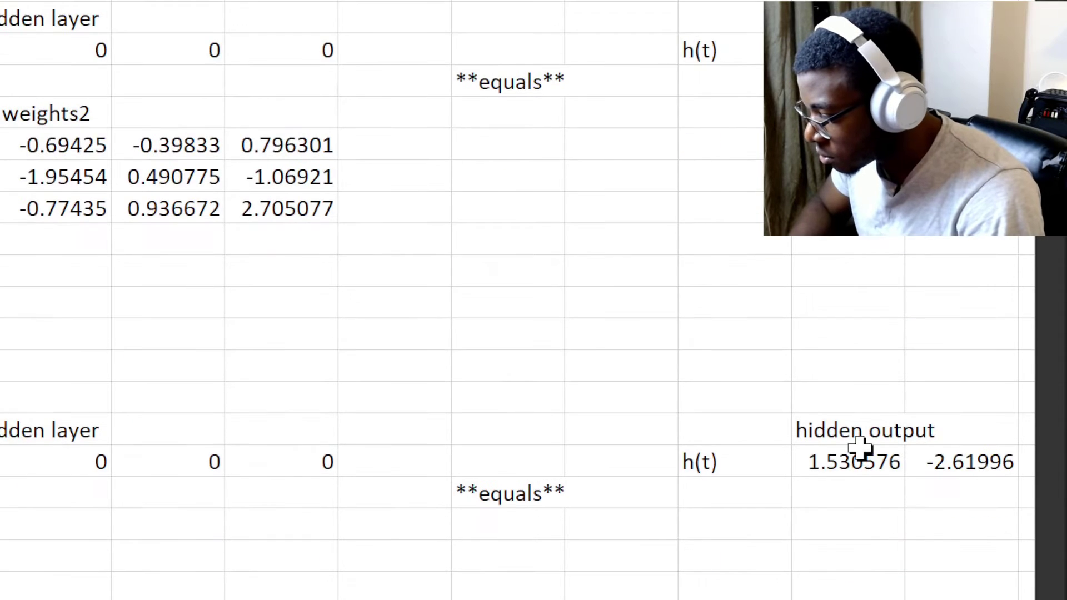
pyautogui.hscroll(5, 860, 449)
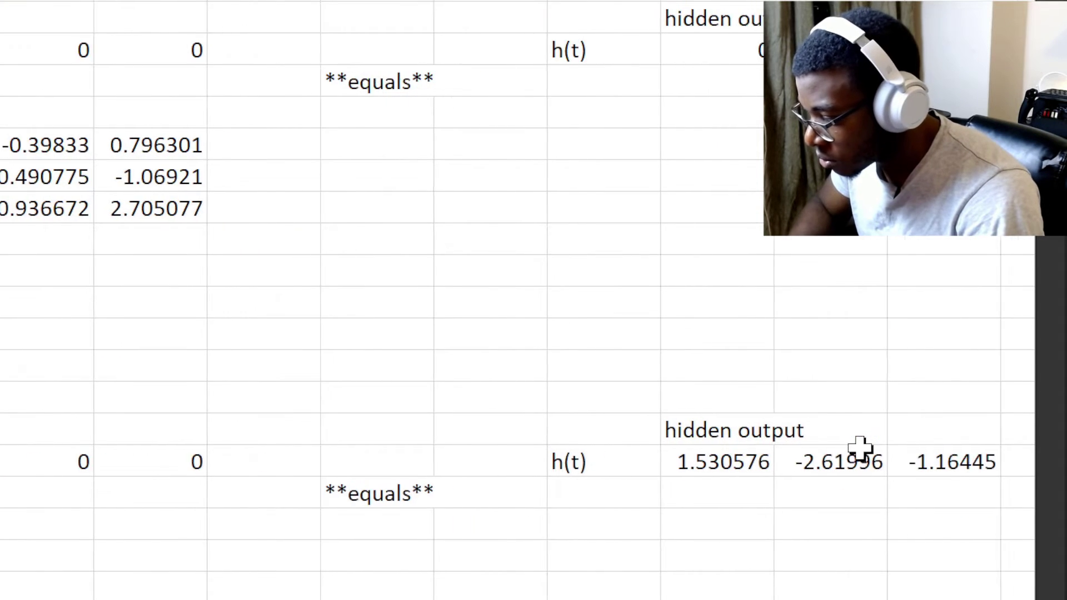
pyautogui.hscroll(3, 860, 449)
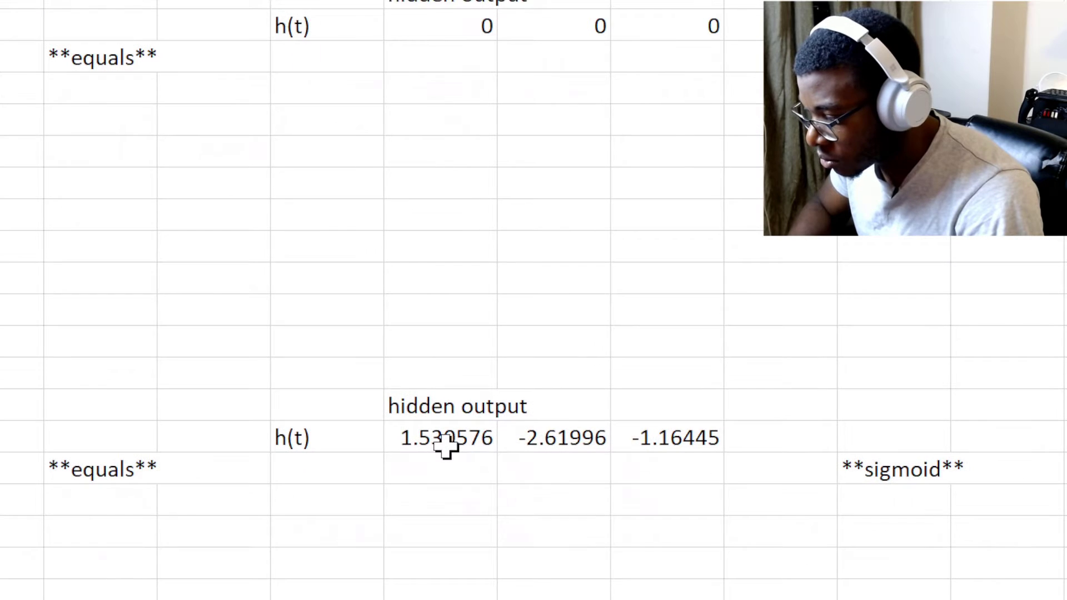
pyautogui.hscroll(-2, 446, 445)
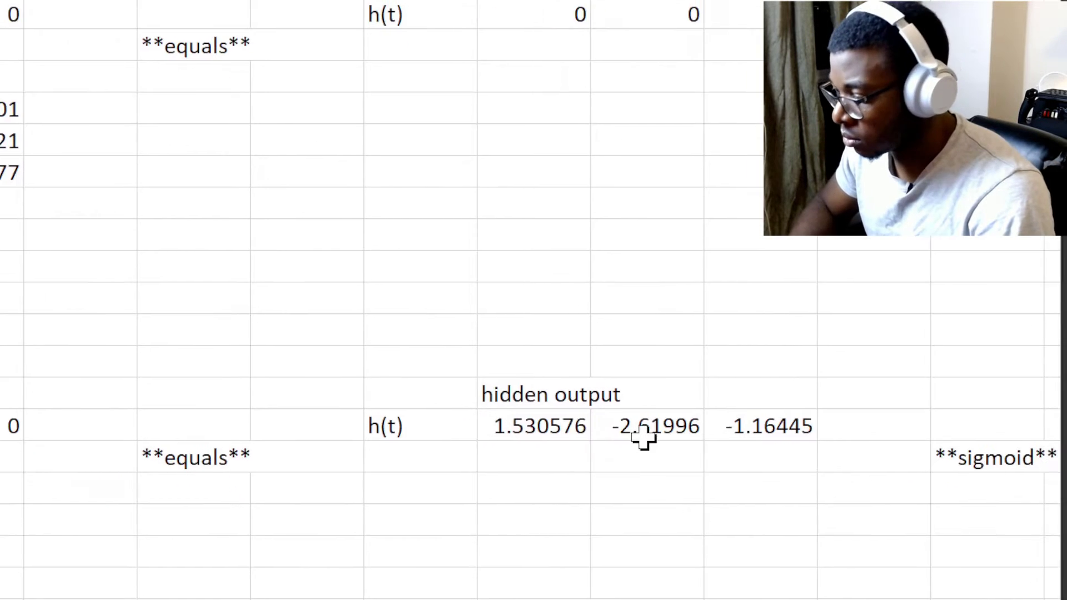
pyautogui.scroll(-5, 512, 467)
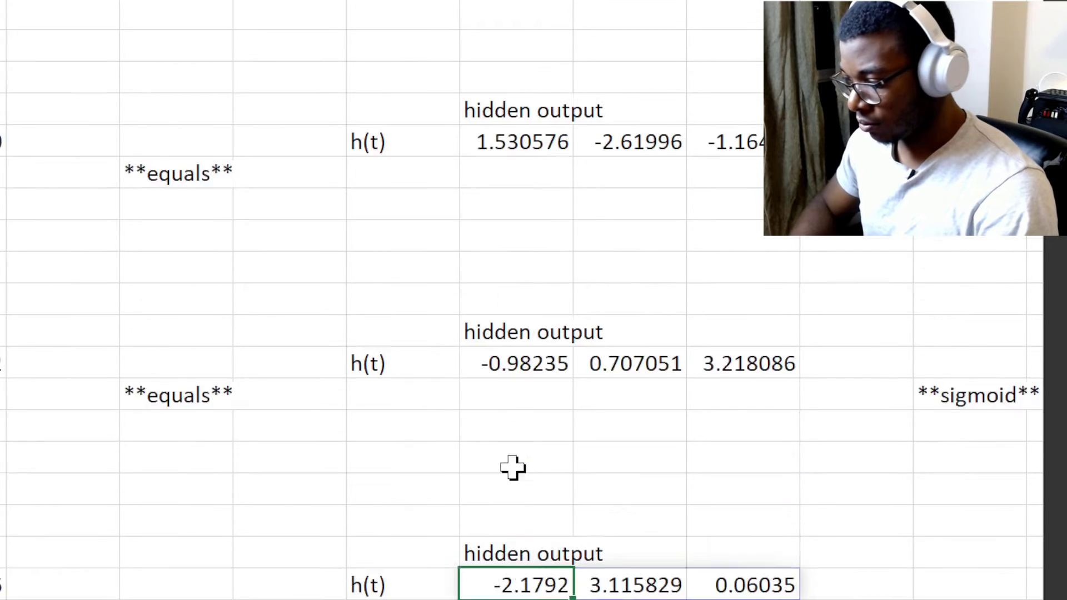
pyautogui.scroll(5, 514, 439)
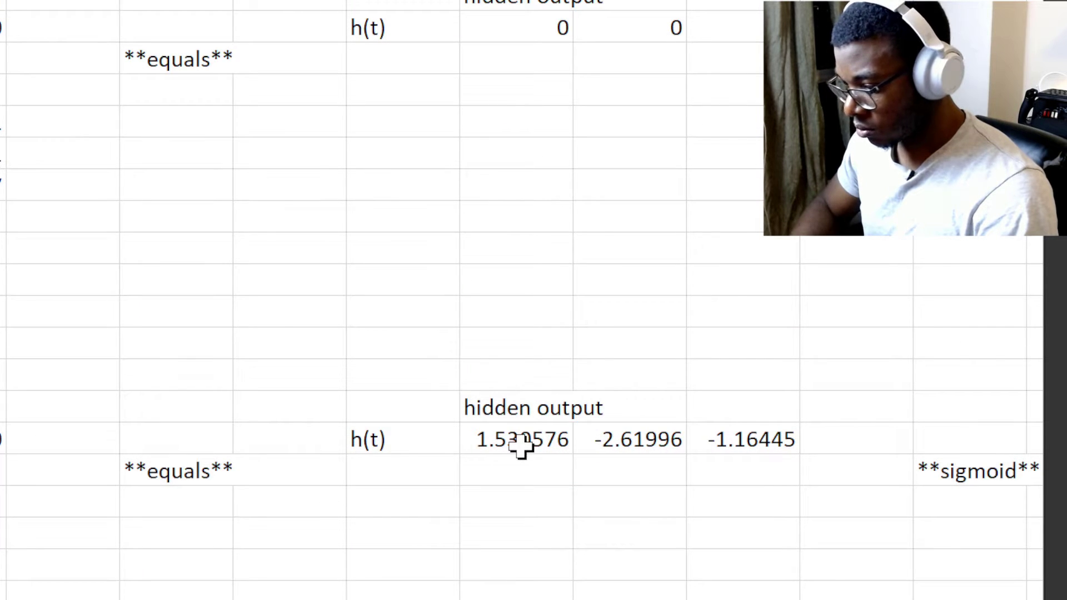
pyautogui.scroll(1, 521, 446)
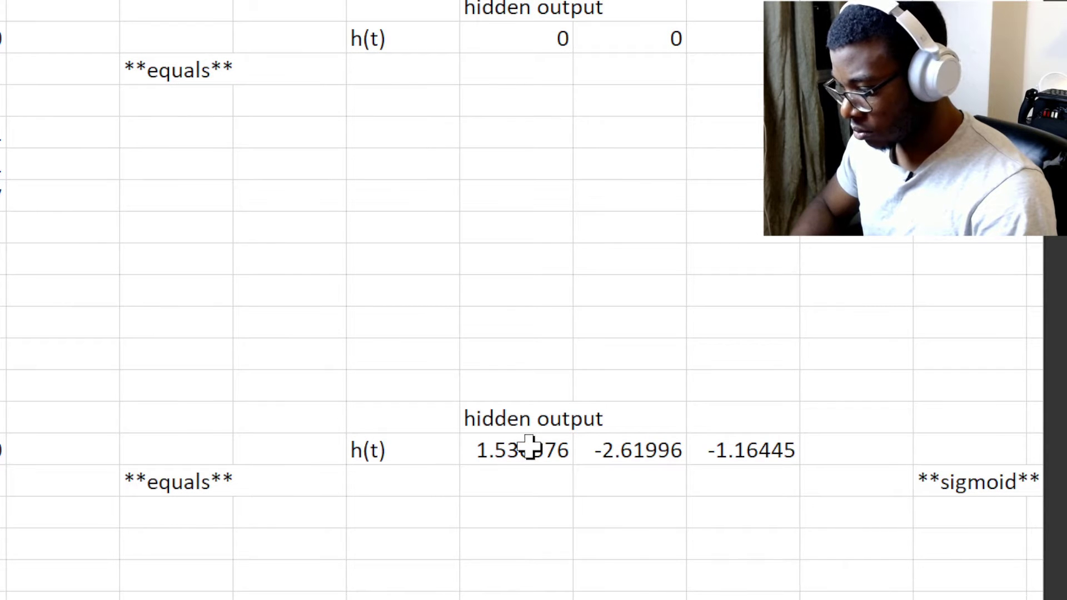
pyautogui.scroll(-4, 529, 446)
pyautogui.scroll(1, 529, 446)
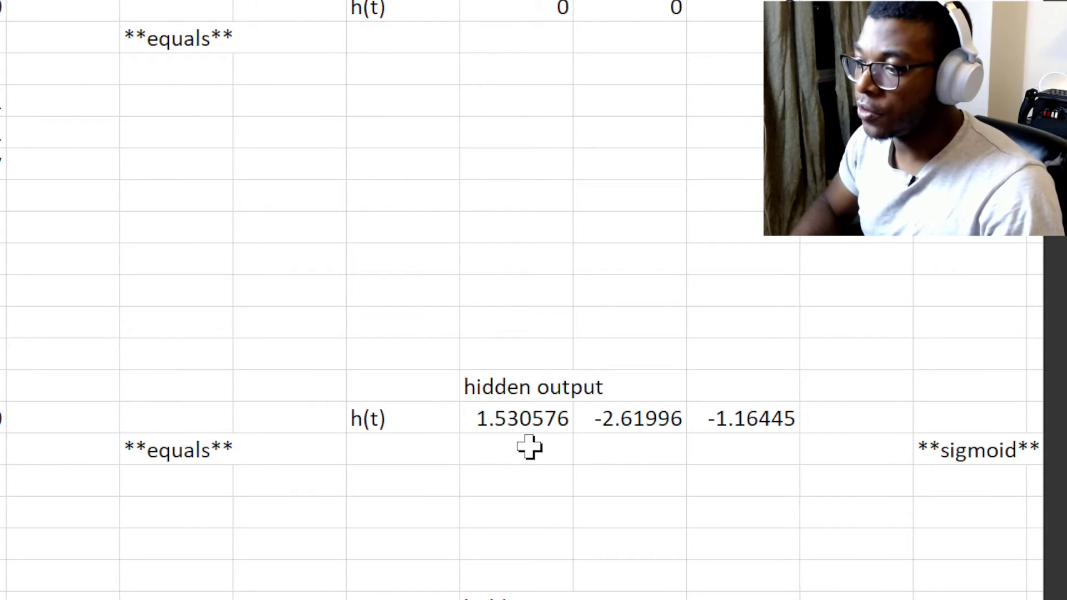
pyautogui.scroll(1, 529, 447)
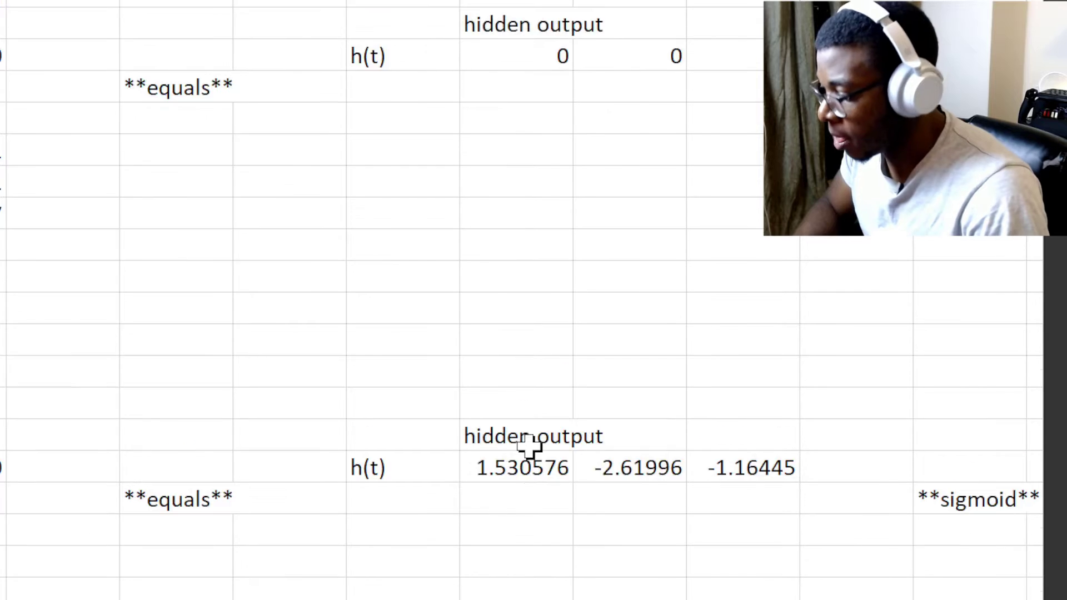
# Examine the hidden output and hidden activation rows of the x_ahead timesteps and inspect which cells their formulas reference.
pyautogui.hscroll(2, 529, 448)
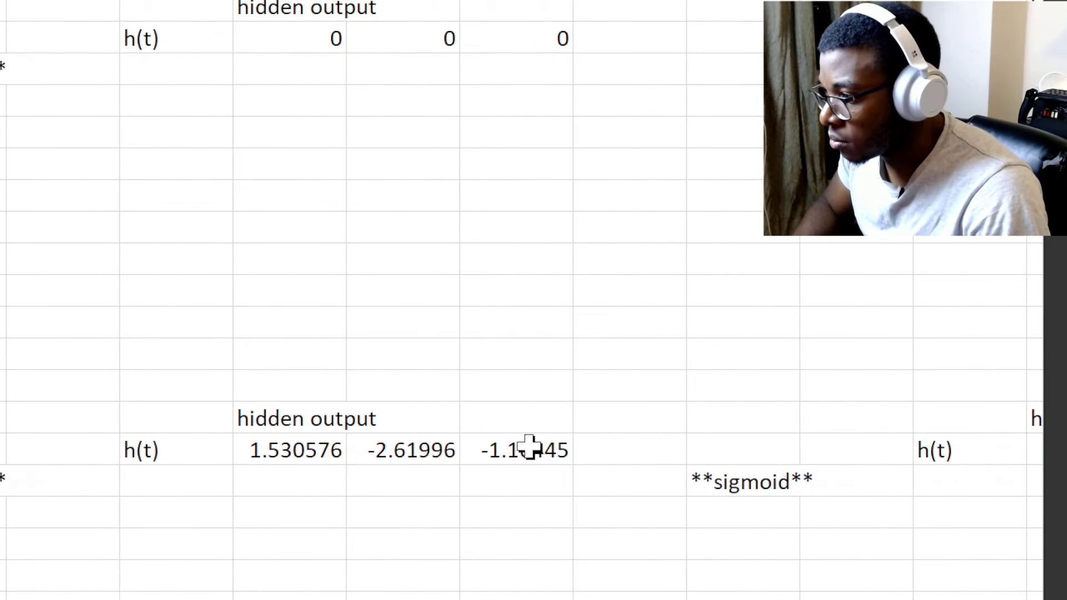
pyautogui.hscroll(3, 529, 447)
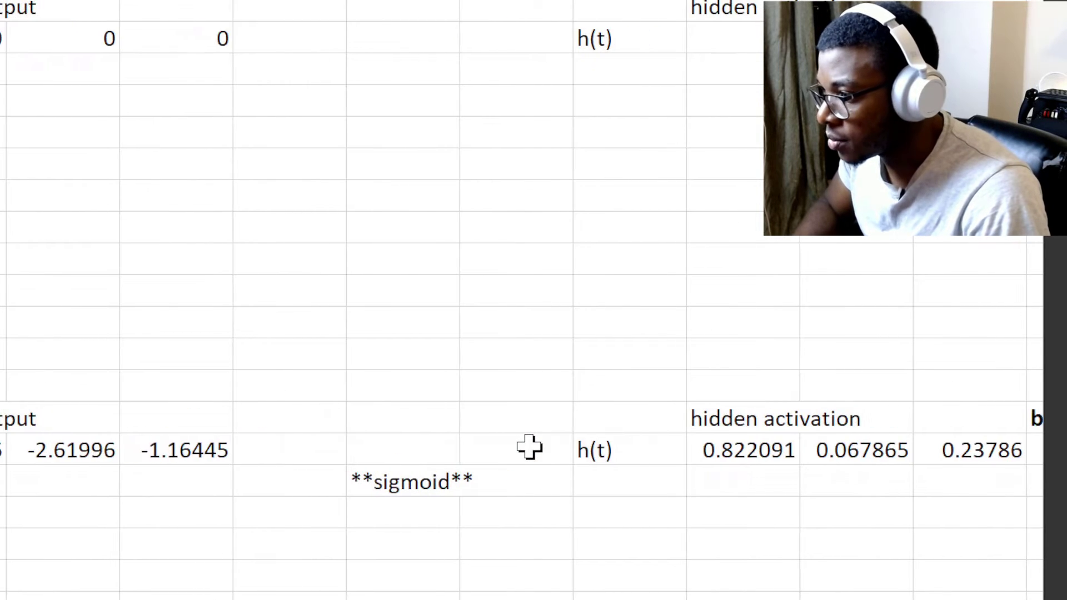
pyautogui.hscroll(2, 529, 448)
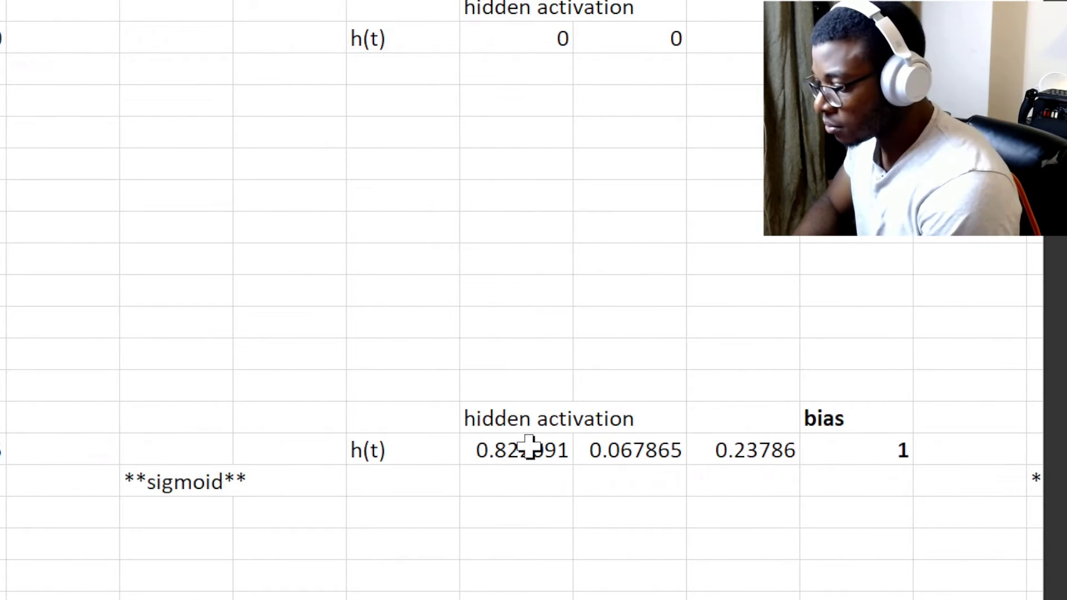
pyautogui.hscroll(-6, 529, 448)
pyautogui.click(449, 447)
pyautogui.scroll(-3, 462, 436)
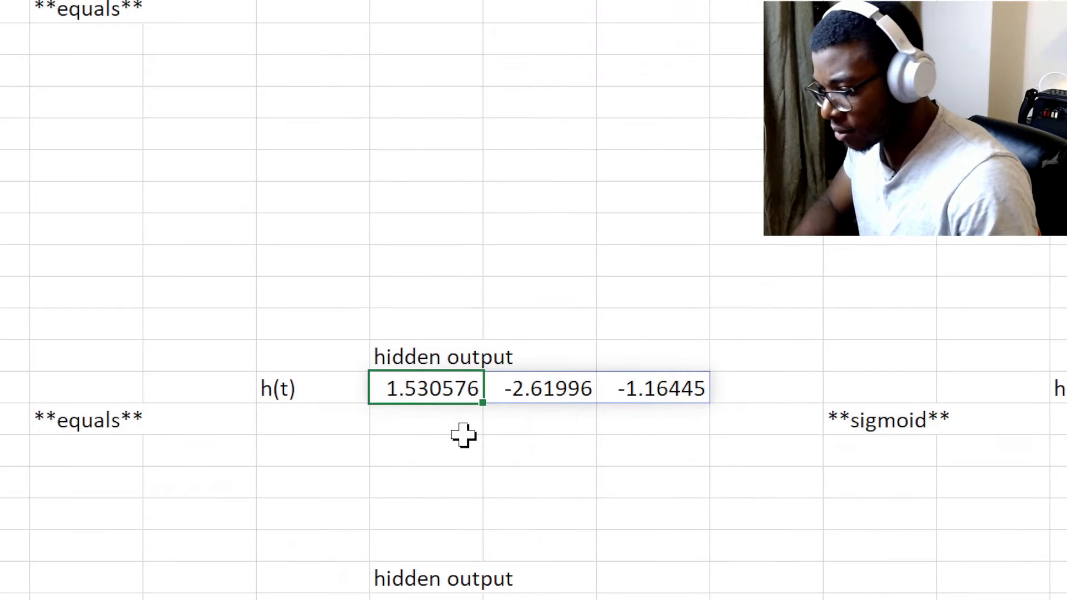
pyautogui.scroll(-1, 443, 440)
pyautogui.press('F2')
pyautogui.press('Escape')
pyautogui.hscroll(-5, 611, 437)
pyautogui.hscroll(3, 686, 430)
pyautogui.click(664, 432)
pyautogui.press('F2')
pyautogui.scroll(-2, 620, 439)
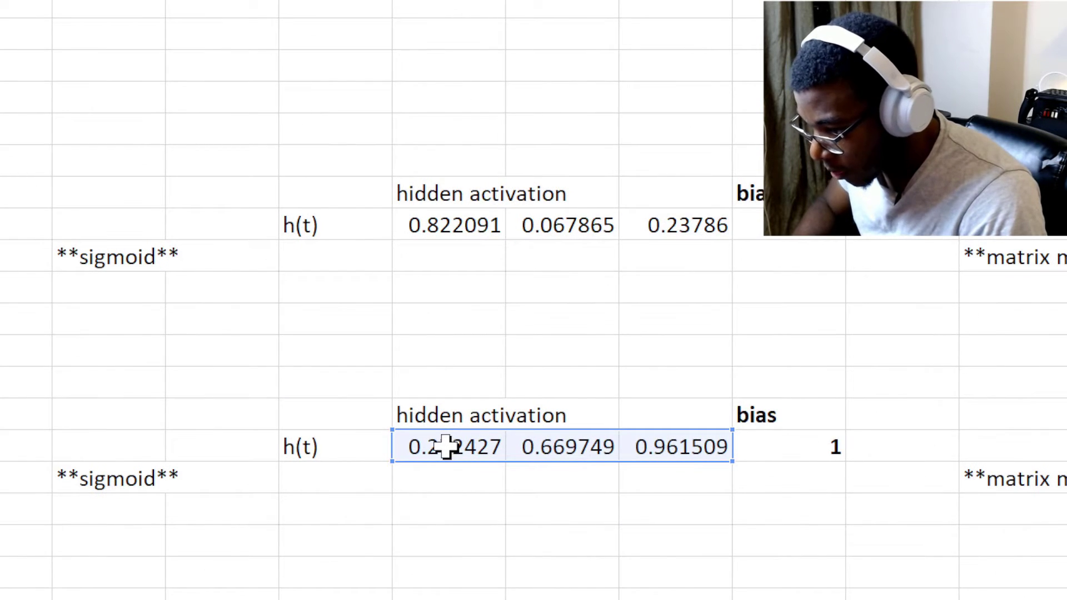
# Make the weights2 reference absolute, $FQ$6:$FS$8, in the previous hidden layer formula of the first timestep below the x_ahead weights2 matrix.
pyautogui.scroll(3, 517, 381)
pyautogui.hscroll(-5, 621, 441)
pyautogui.hscroll(-10, 621, 447)
pyautogui.scroll(-2, 436, 446)
pyautogui.hscroll(8, 436, 445)
pyautogui.scroll(1, 666, 417)
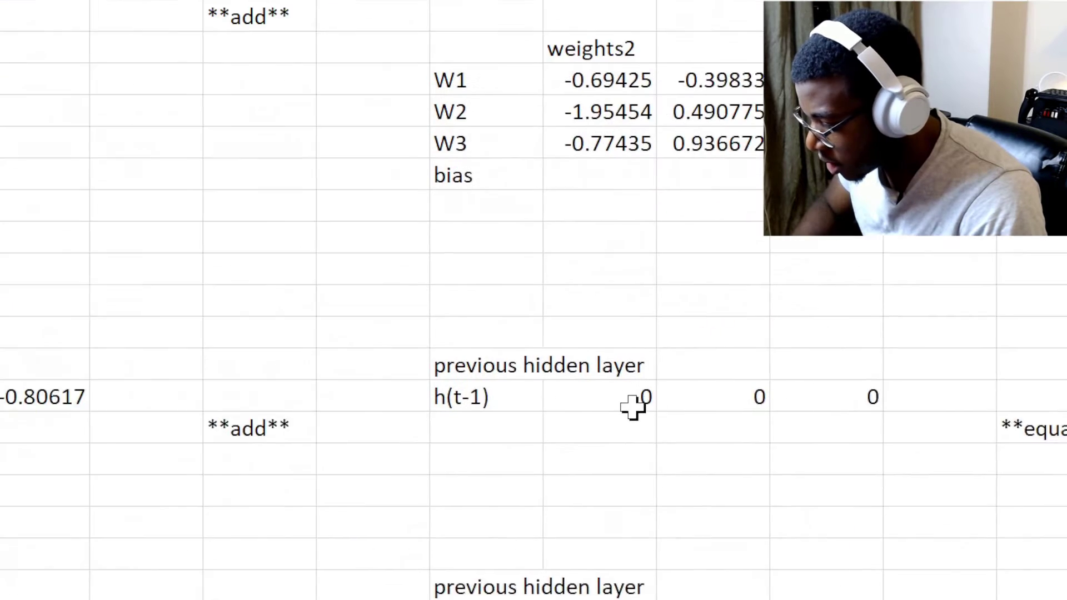
pyautogui.click(633, 408)
pyautogui.hotkey('ctrl', 'shift', 'Right')
pyautogui.doubleClick(621, 445)
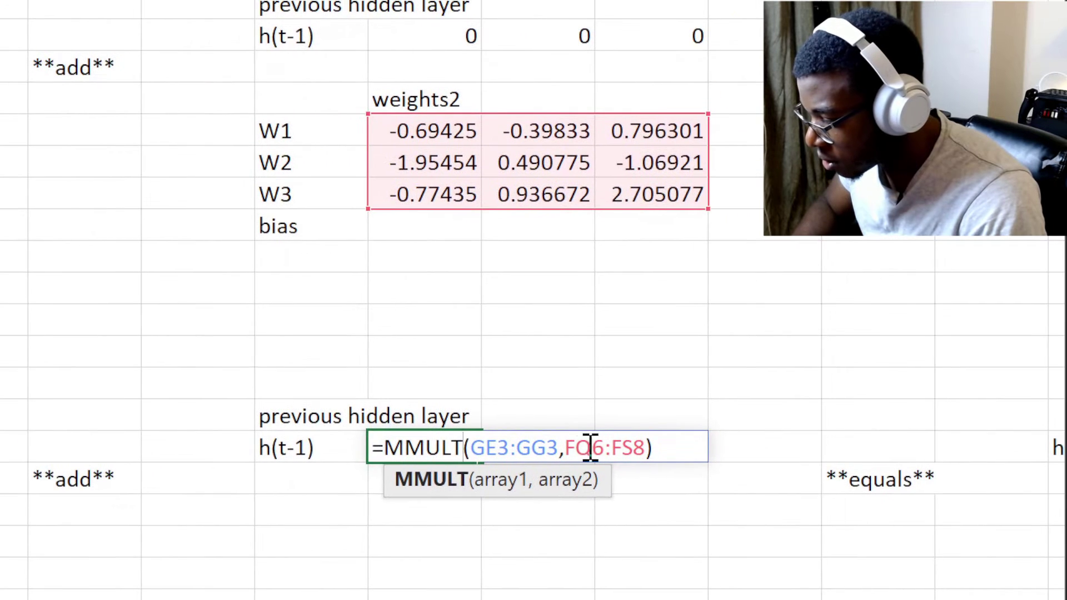
pyautogui.press('Escape')
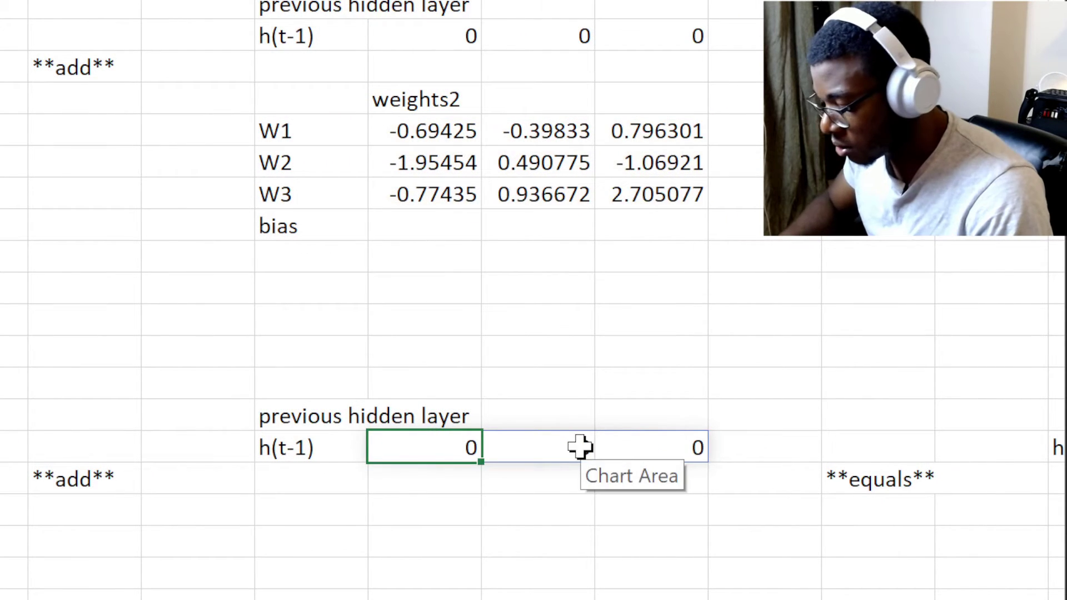
pyautogui.write('c')
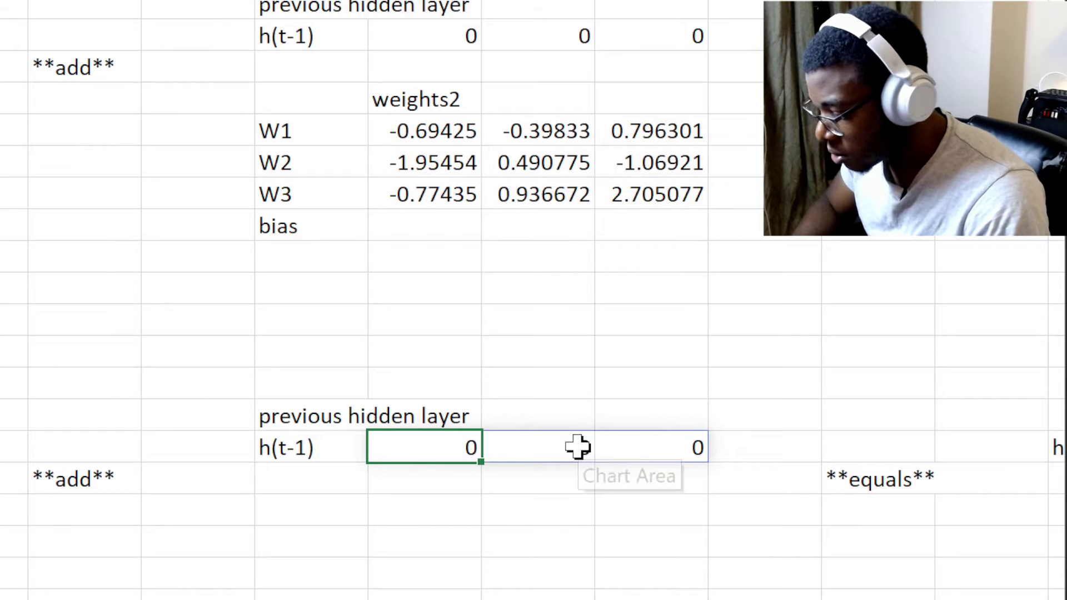
pyautogui.press('F2')
pyautogui.press('Left')
pyautogui.press('Left')
pyautogui.press('Left')
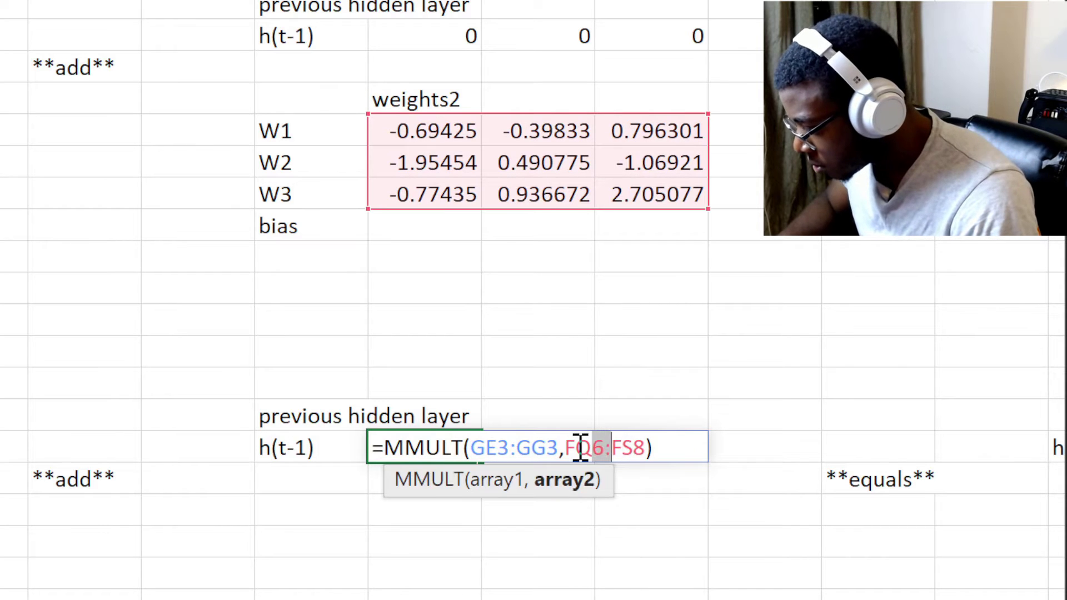
pyautogui.press('F4')
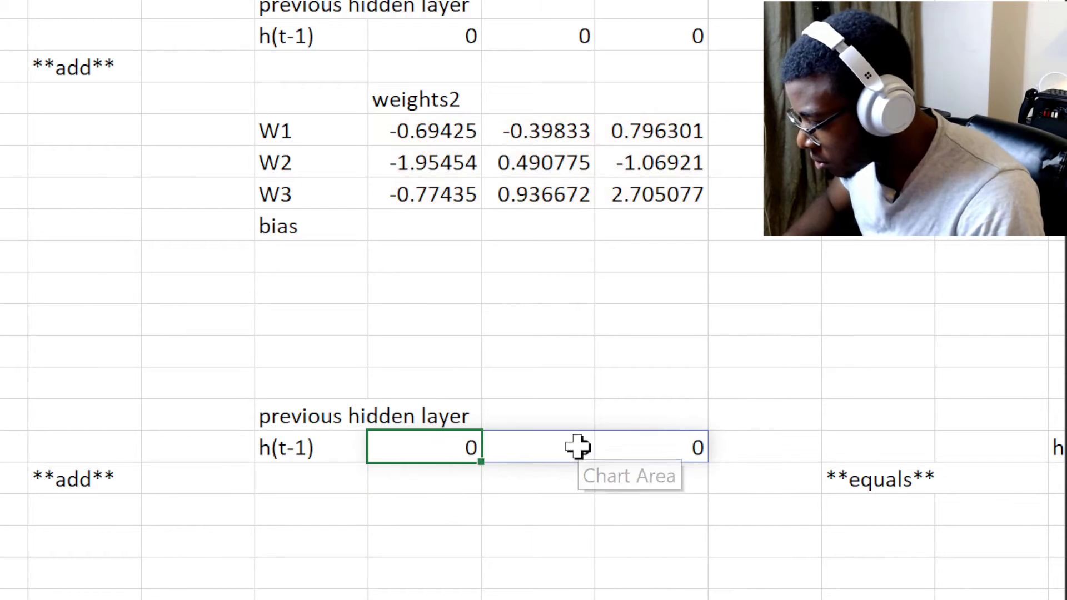
# Compare the previous hidden layer formulas of the first two x_ahead timesteps and check the hidden output and activation rows beside them.
pyautogui.scroll(-3, 564, 393)
pyautogui.click(447, 448)
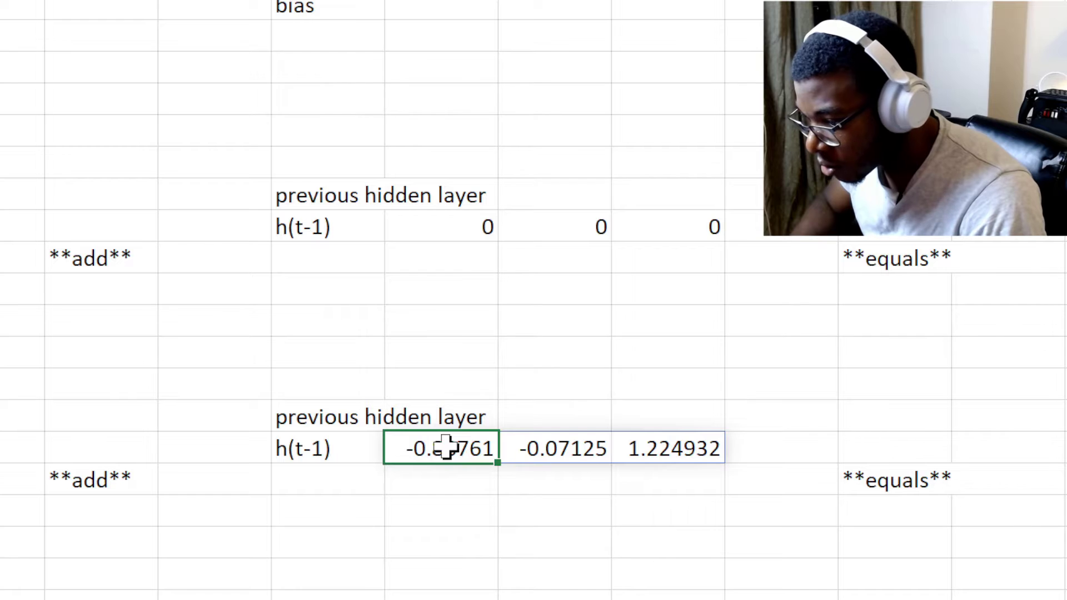
pyautogui.scroll(2, 448, 433)
pyautogui.click(447, 418)
pyautogui.scroll(-2, 447, 423)
pyautogui.click(431, 444)
pyautogui.scroll(2, 472, 412)
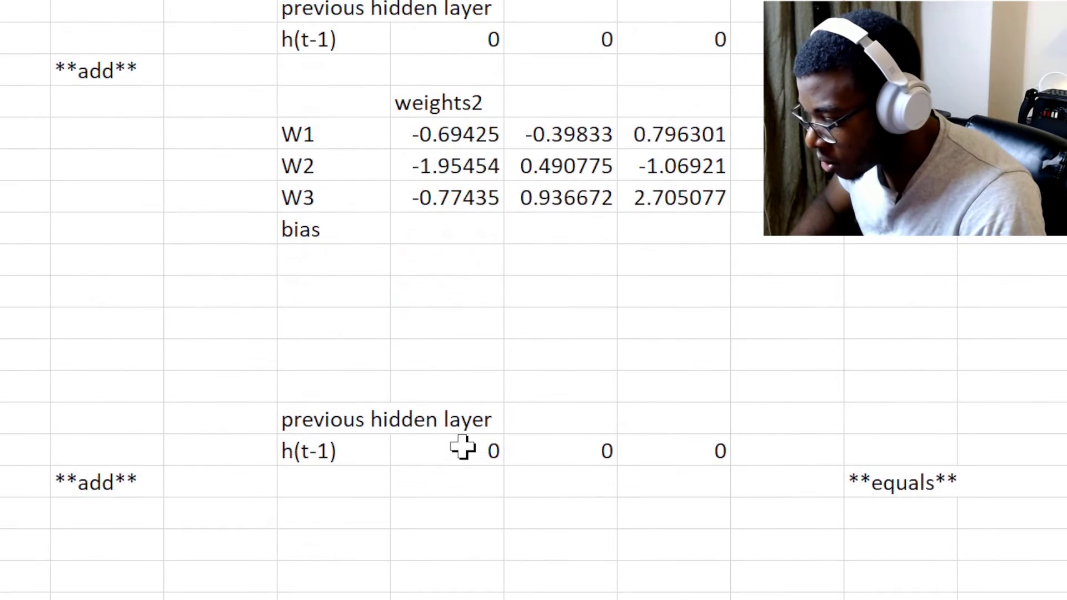
pyautogui.doubleClick(463, 448)
pyautogui.scroll(-1, 489, 420)
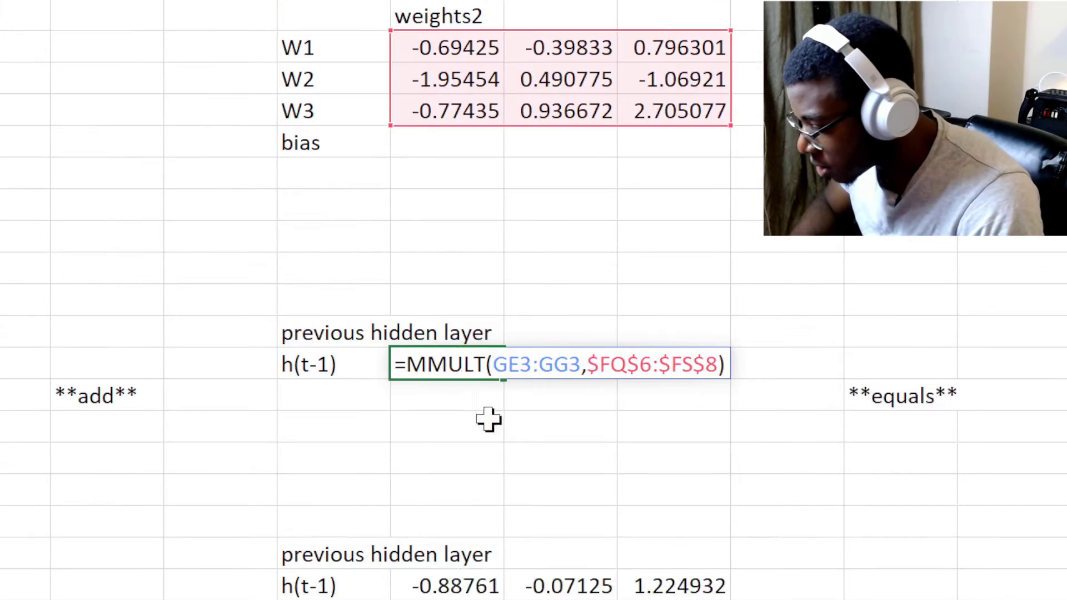
pyautogui.hscroll(6, 578, 446)
pyautogui.hscroll(5, 578, 446)
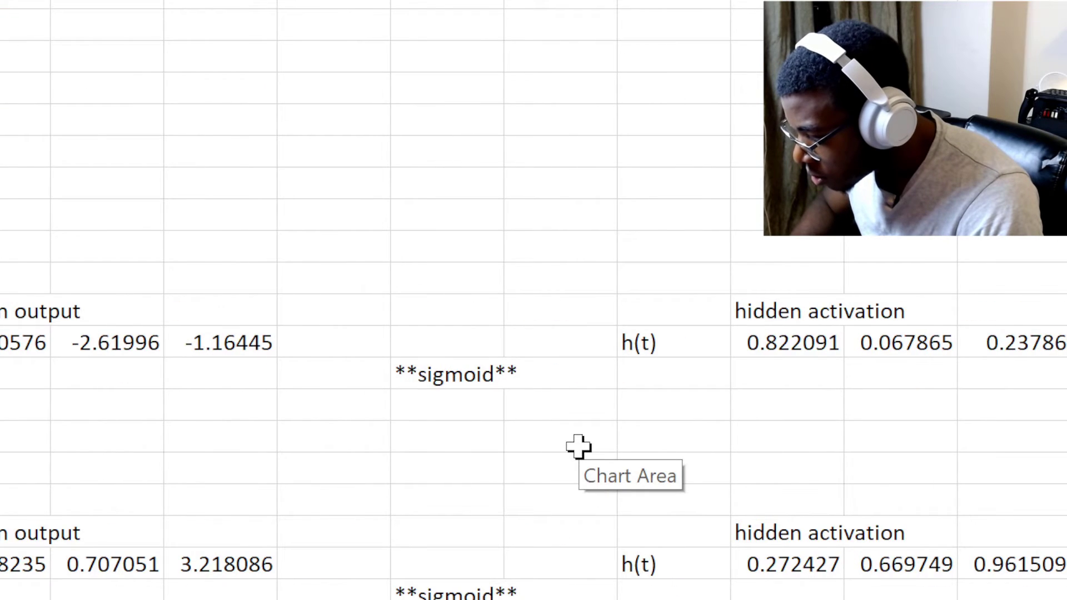
pyautogui.hscroll(-10, 578, 446)
# Replace the $Z$6:$AB$8 reference in the second timestep's previous hidden layer formula with the absolute x_ahead weights2 reference $FQ$6#.
pyautogui.scroll(-1, 341, 446)
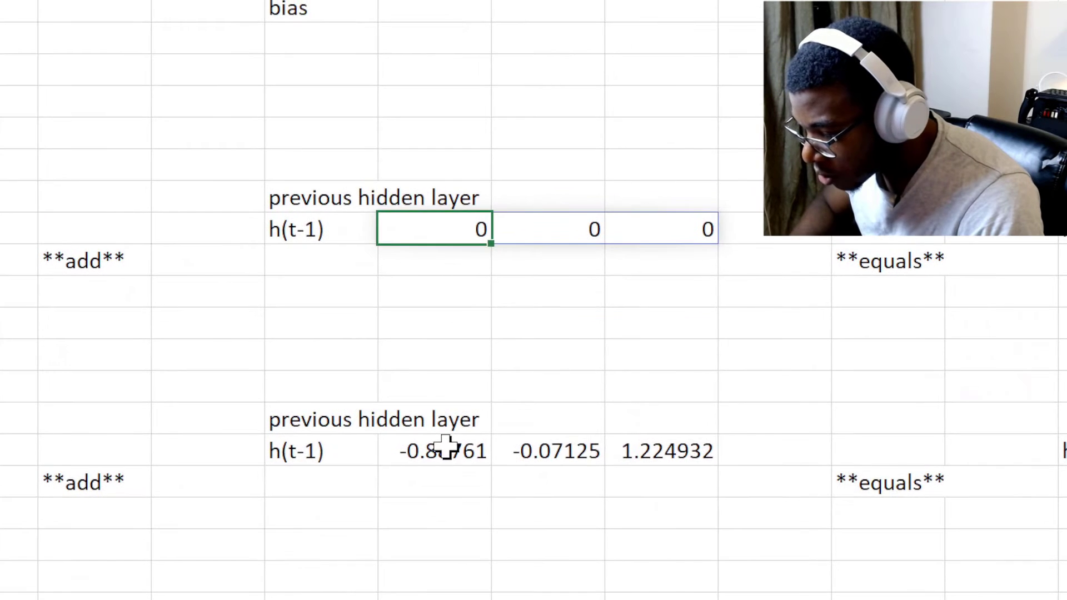
pyautogui.hscroll(3, 449, 450)
pyautogui.hscroll(-2, 388, 419)
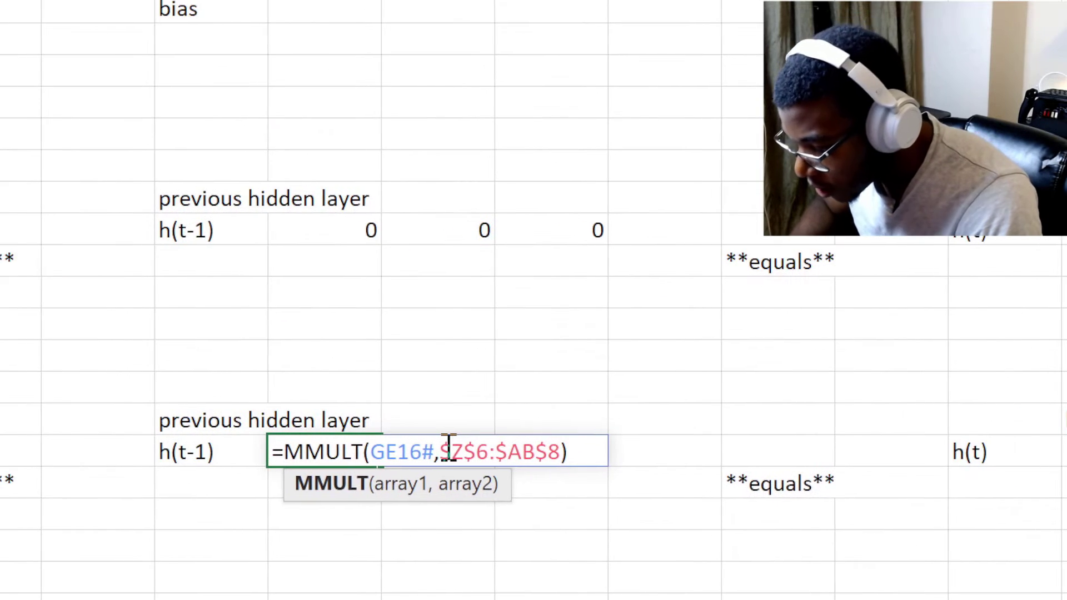
pyautogui.moveTo(451, 448); pyautogui.dragTo(572, 448)
pyautogui.press('BackSpace')
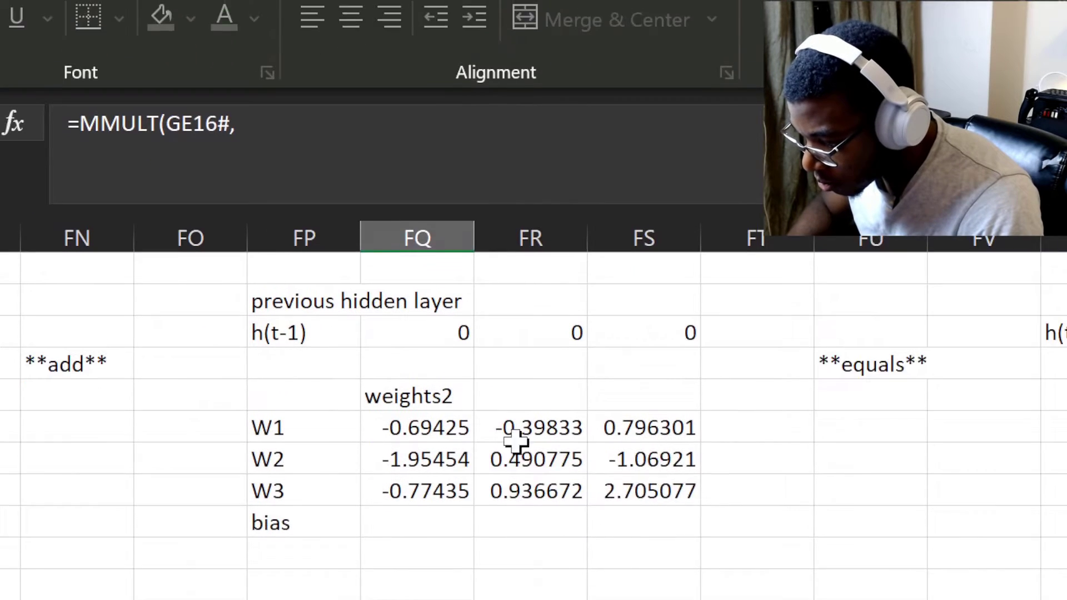
pyautogui.moveTo(422, 375); pyautogui.dragTo(621, 435)
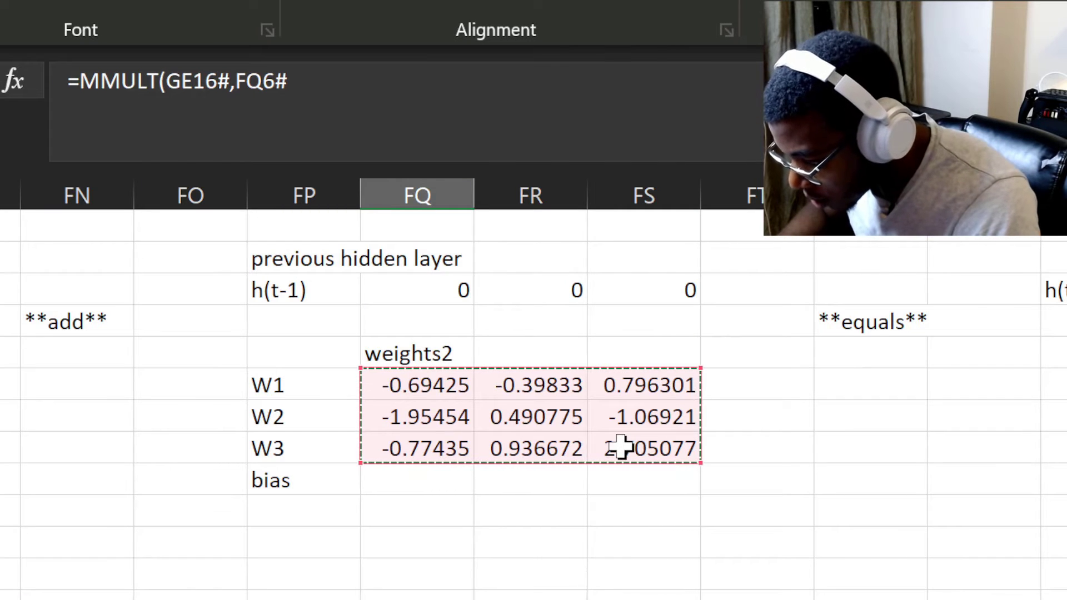
pyautogui.write(')')
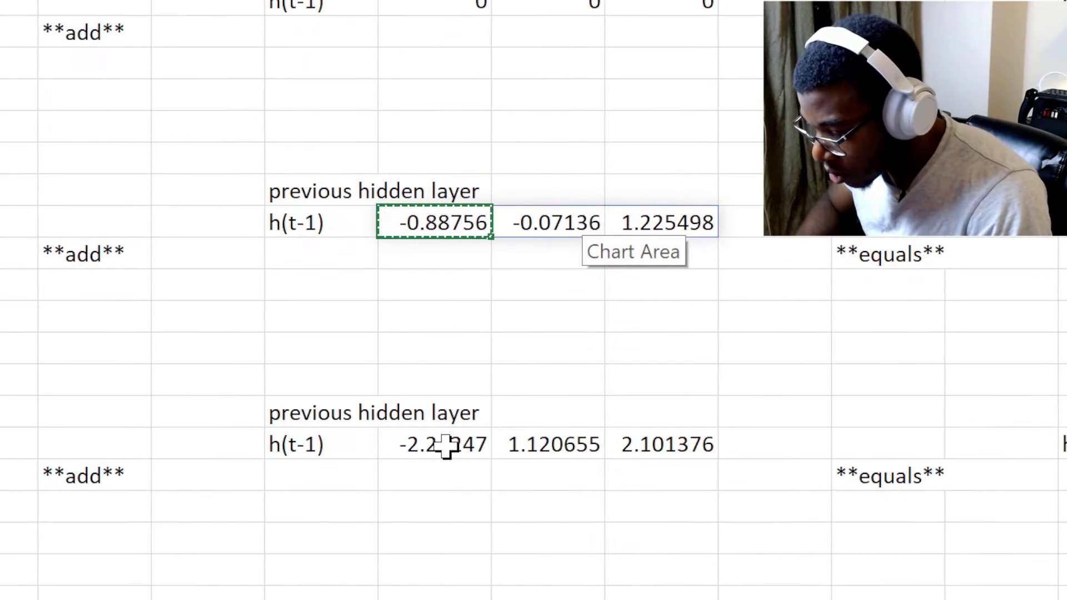
# Copy the corrected previous hidden layer formula into the h(t-1) cells of the following two x_ahead timesteps.
pyautogui.click(433, 399)
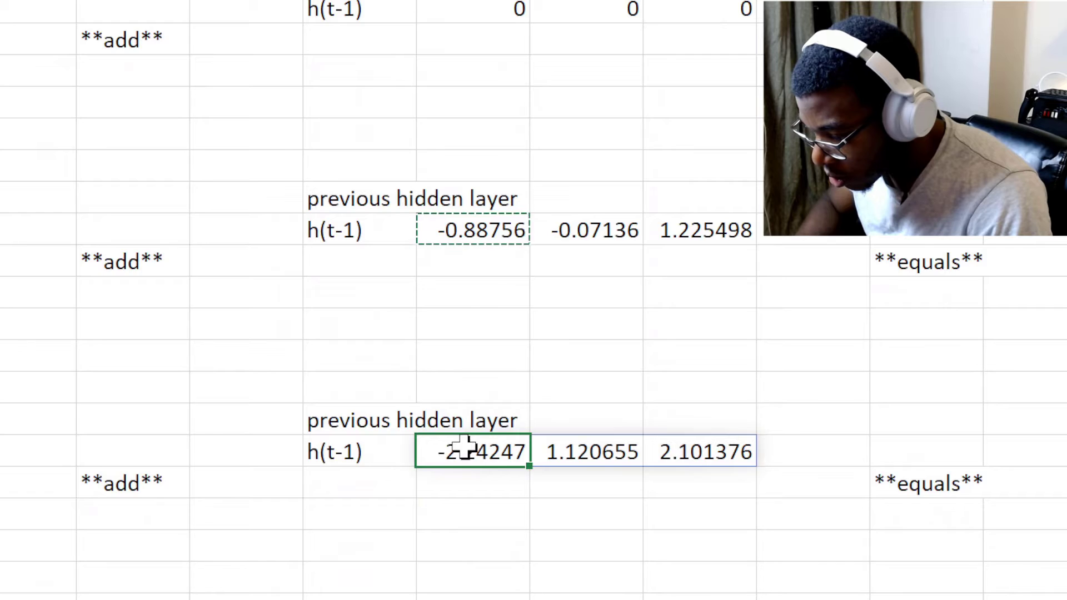
pyautogui.write('-0.88756')
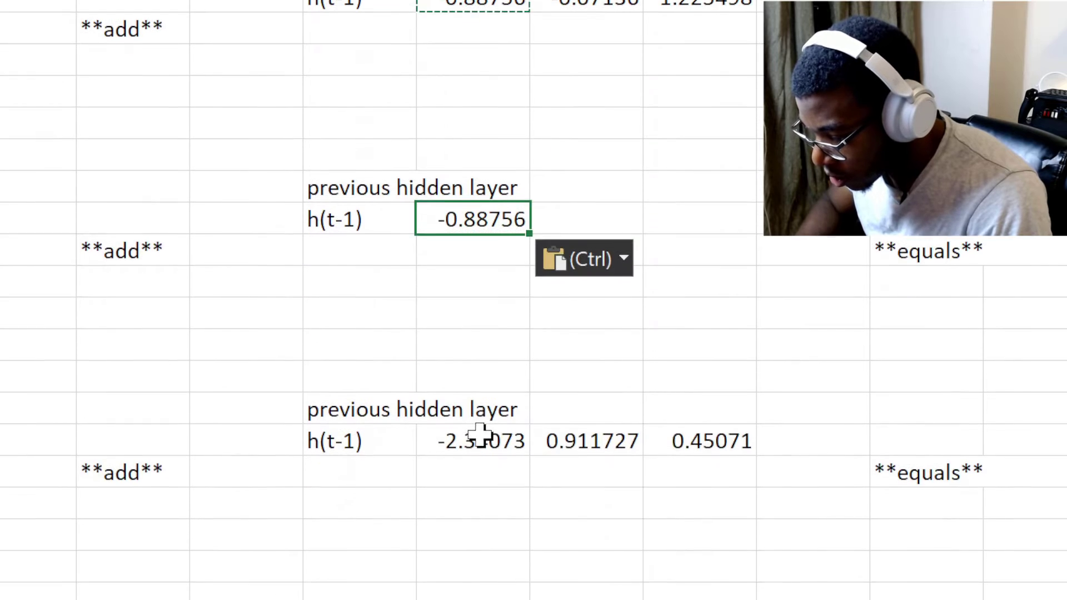
pyautogui.click(480, 437)
pyautogui.write('-0.88756')
pyautogui.press('ctrl')
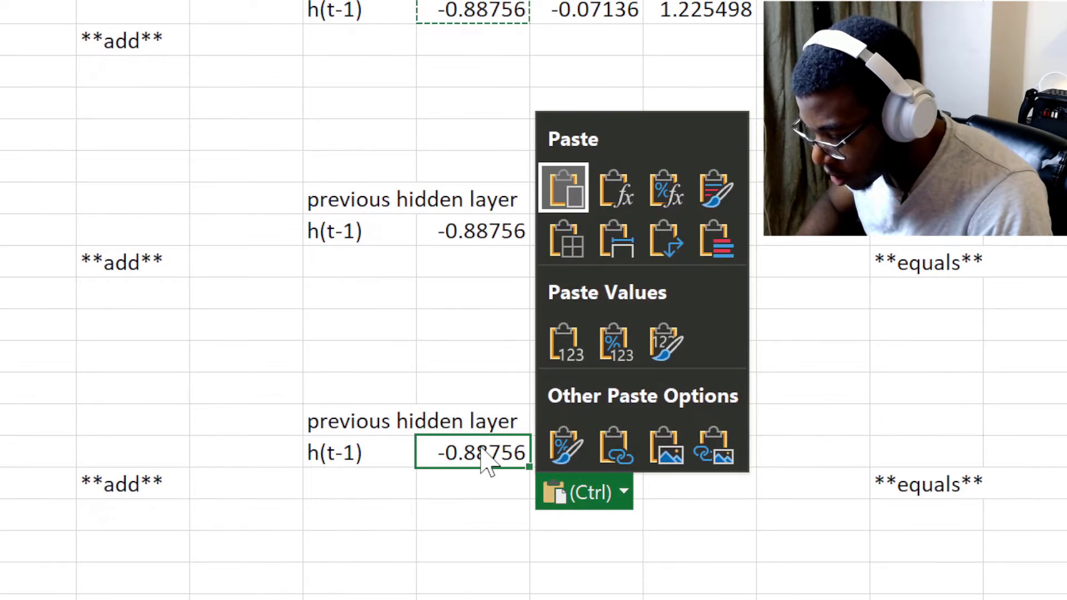
pyautogui.press('Escape')
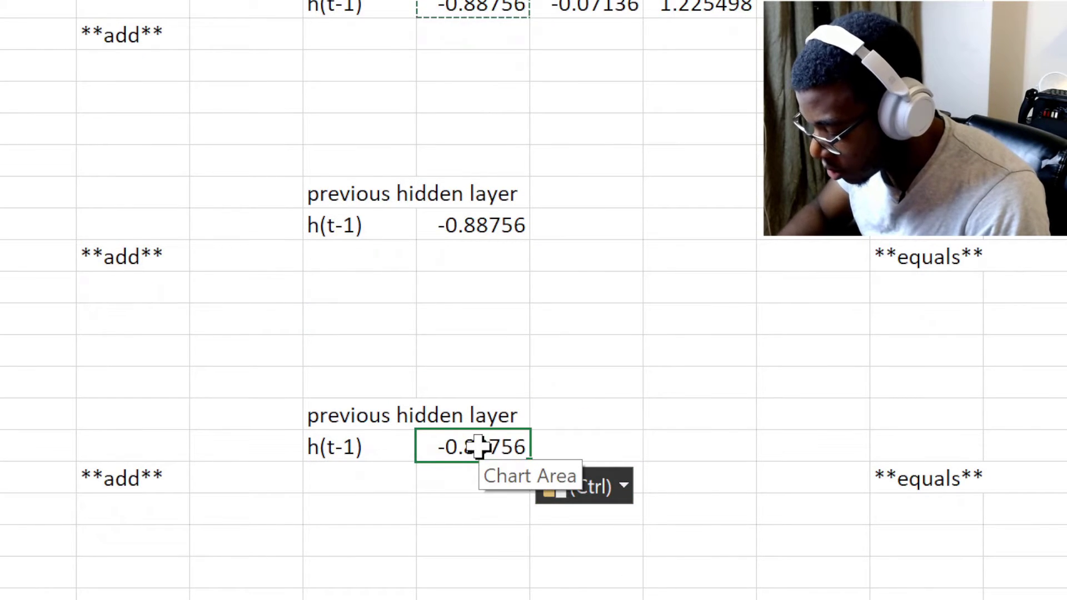
# Trace the previous hidden layer, weights1, hidden output and hidden activation formulas across the x_ahead timesteps to check which cells they reference.
pyautogui.scroll(4, 569, 350)
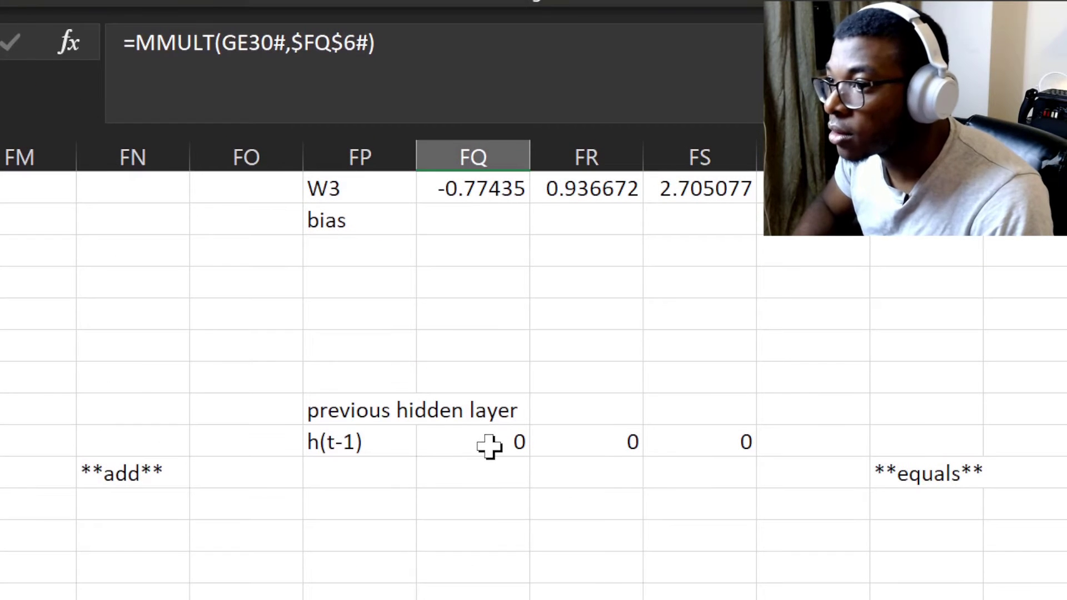
pyautogui.scroll(2, 489, 445)
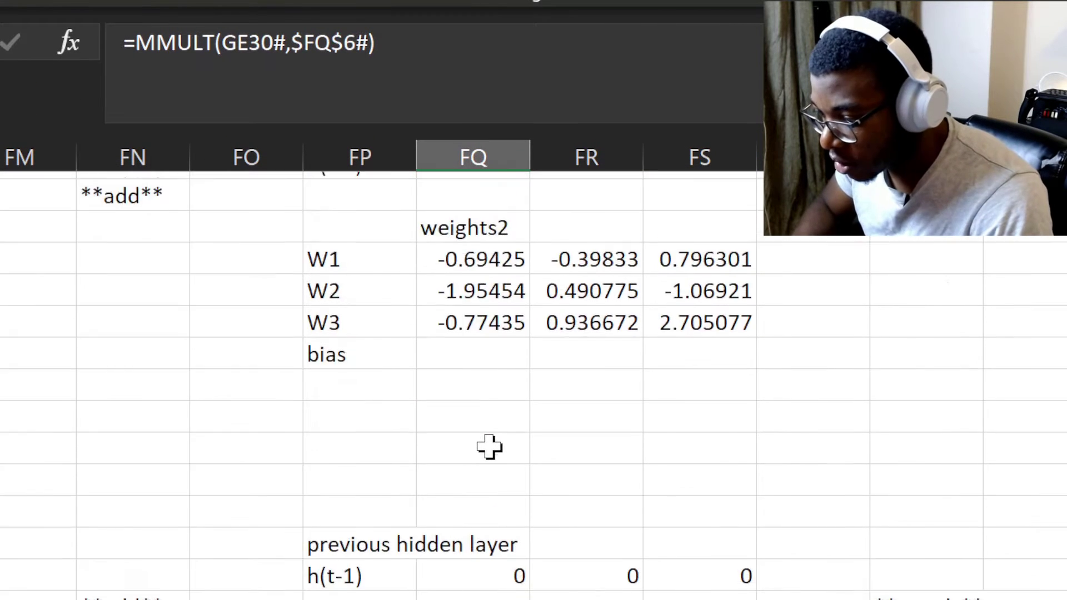
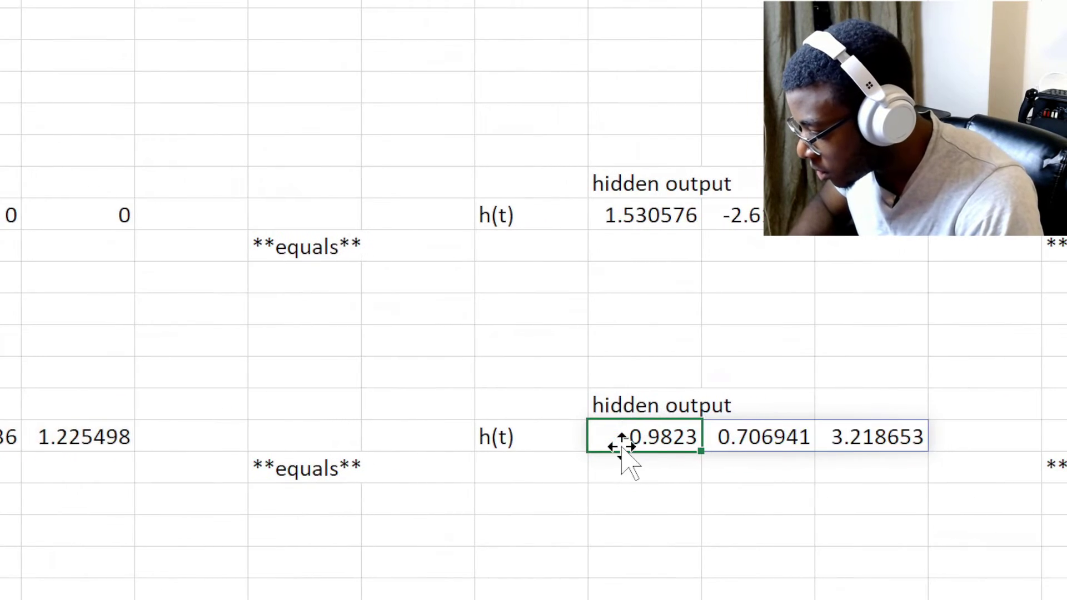
pyautogui.hscroll(4, 622, 446)
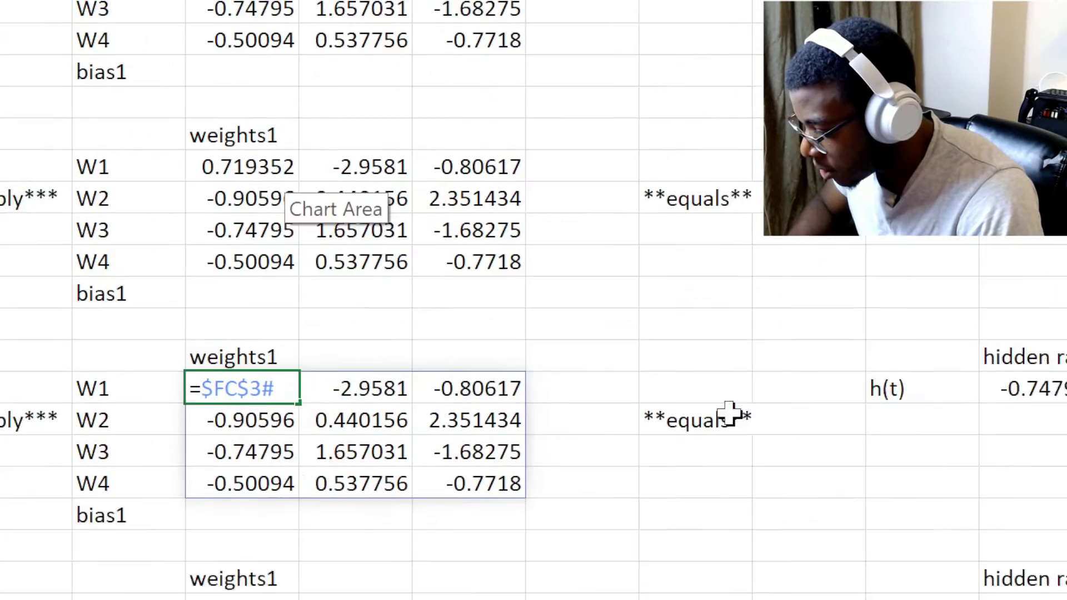
pyautogui.press('Tab')
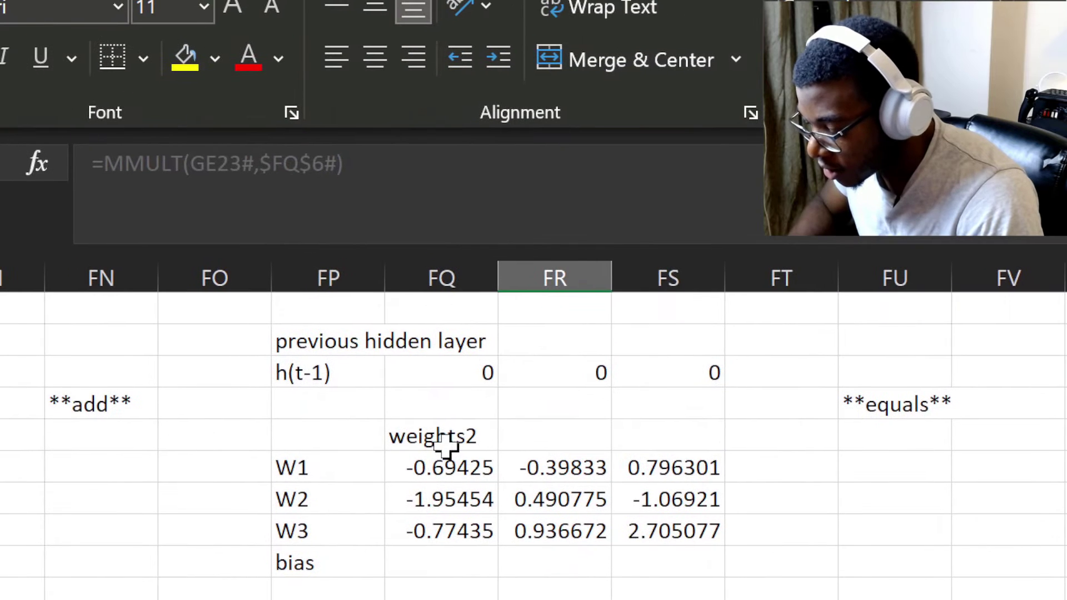
pyautogui.hscroll(-4, 446, 446)
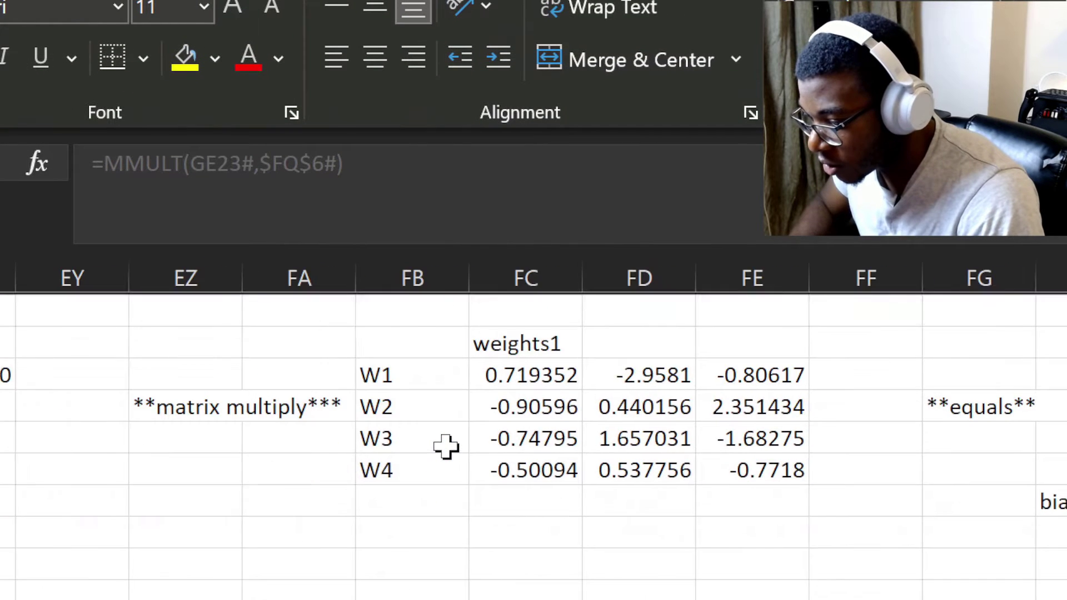
pyautogui.hscroll(-9, 447, 447)
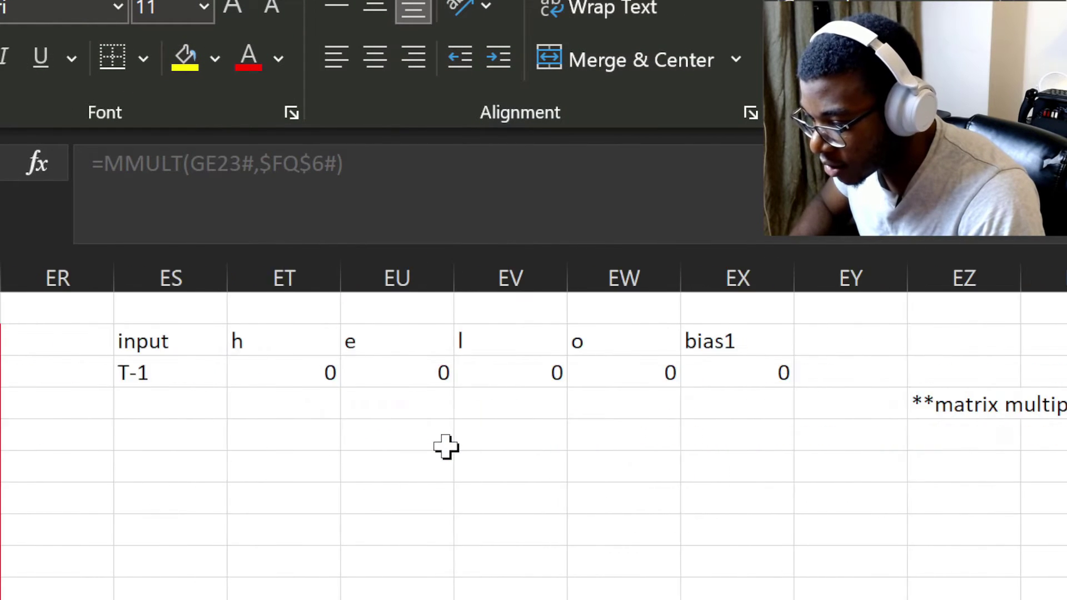
pyautogui.hscroll(11, 767, 446)
pyautogui.hscroll(8, 621, 446)
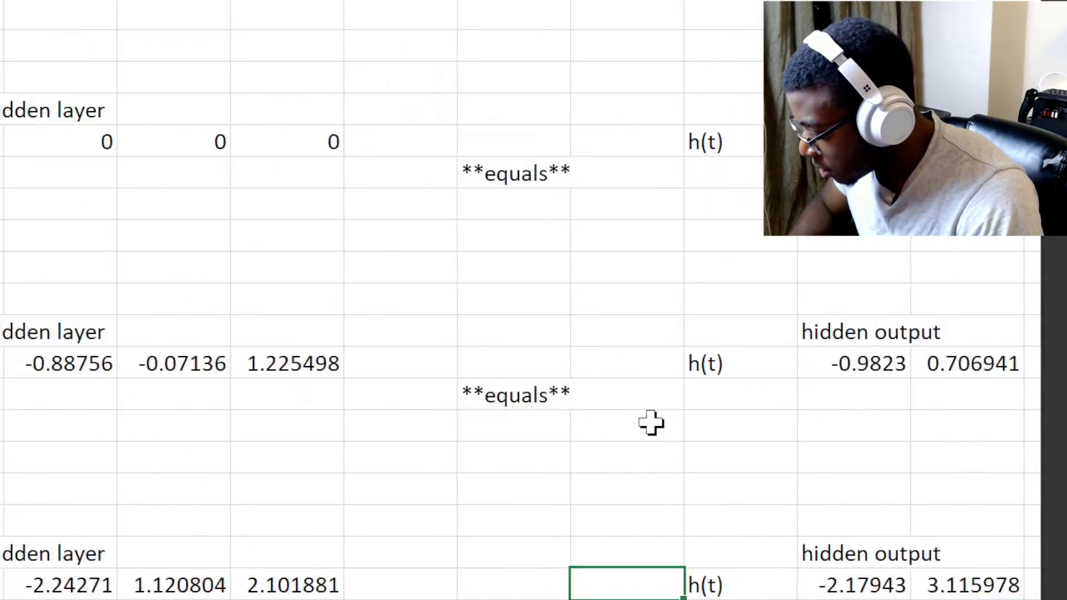
pyautogui.doubleClick(865, 448)
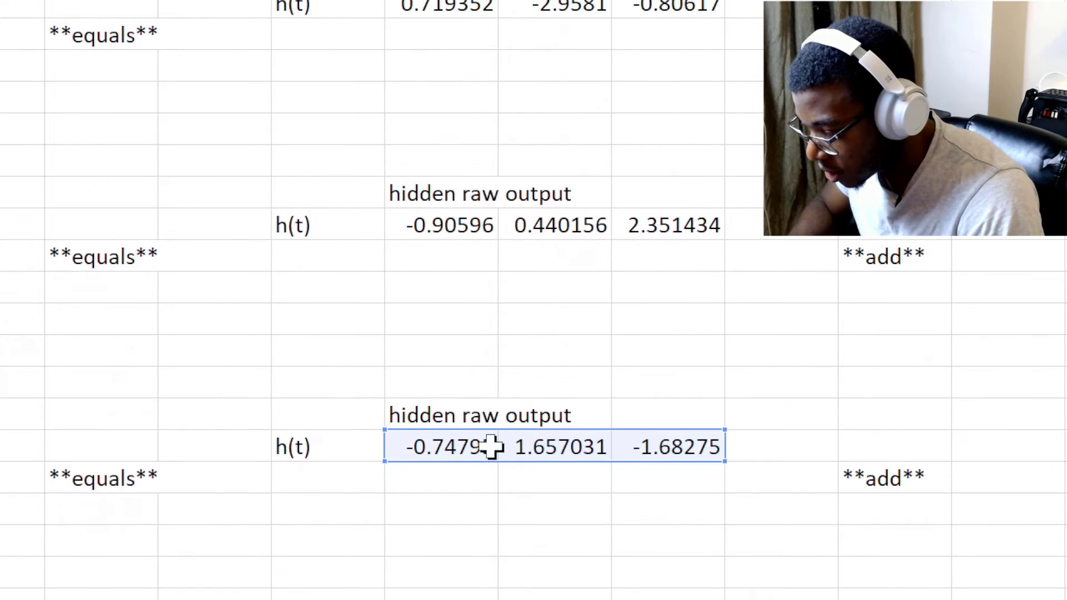
pyautogui.press('Tab')
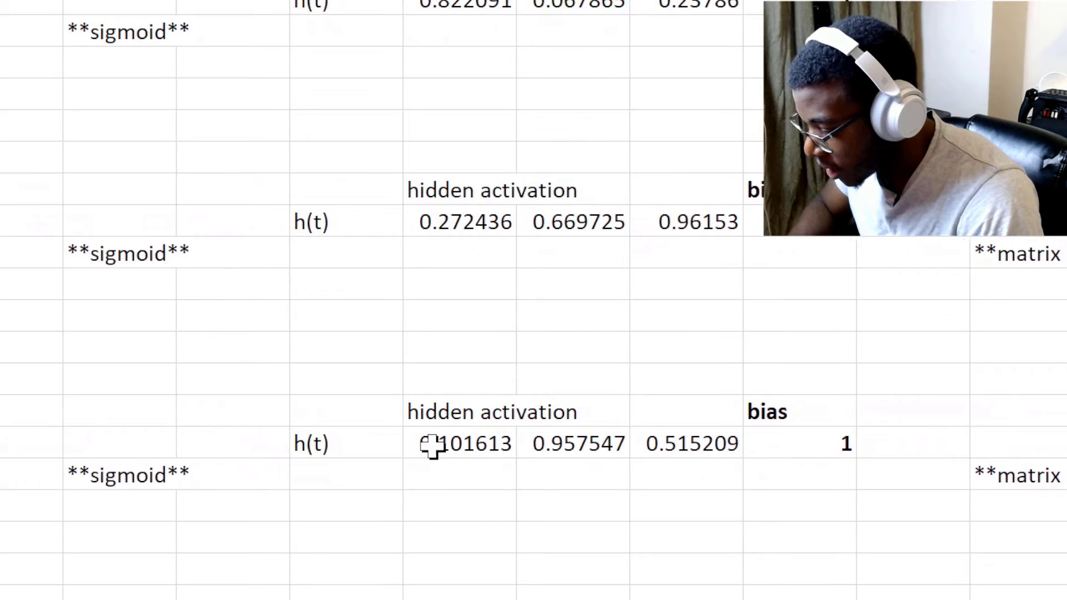
pyautogui.doubleClick(325, 436)
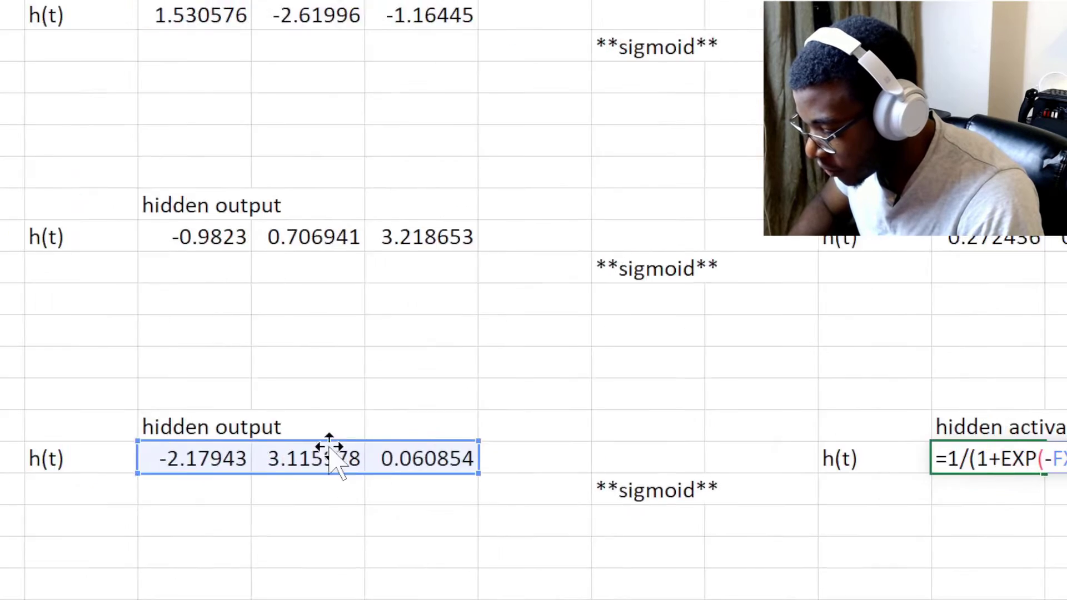
pyautogui.press('Tab')
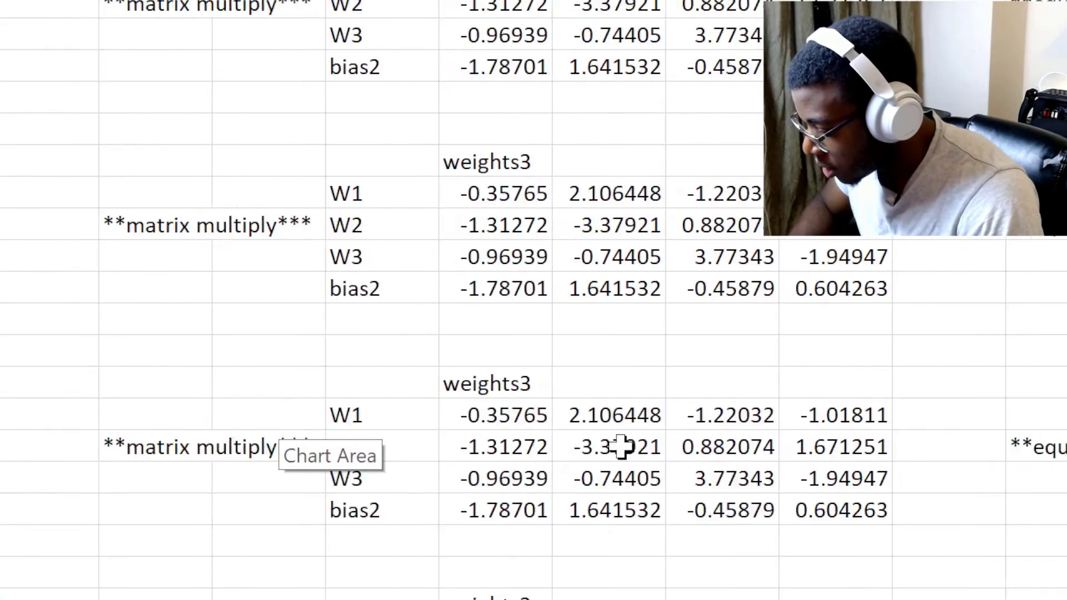
# Replace the $AV$3:$AY$6 link in the first timestep's weights3 block with the x_ahead weights3 and bias2 matrix GM3:GP6.
pyautogui.click(495, 416)
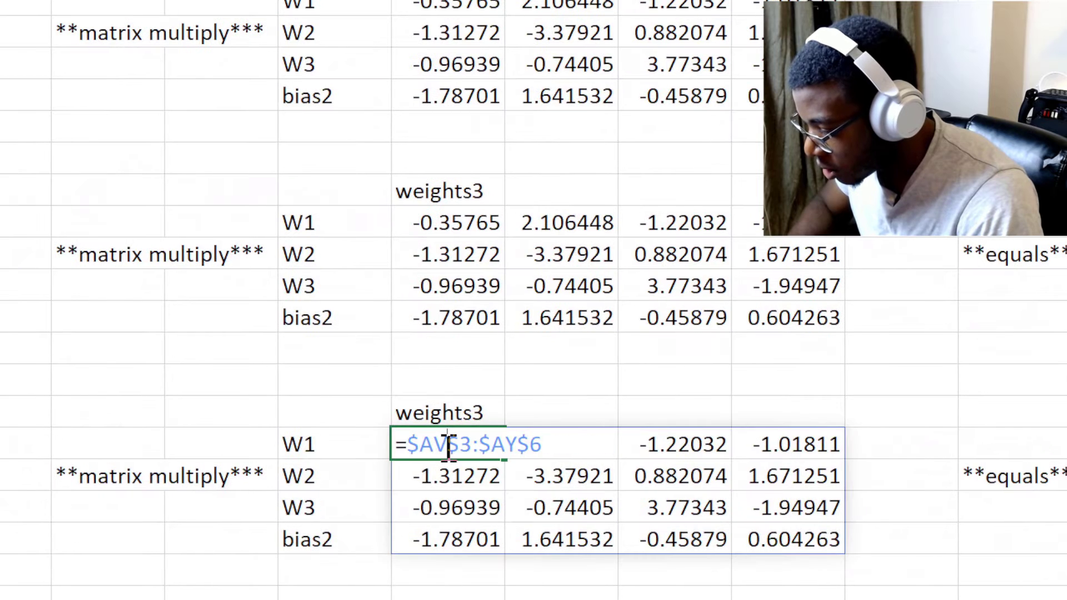
pyautogui.scroll(4, 469, 395)
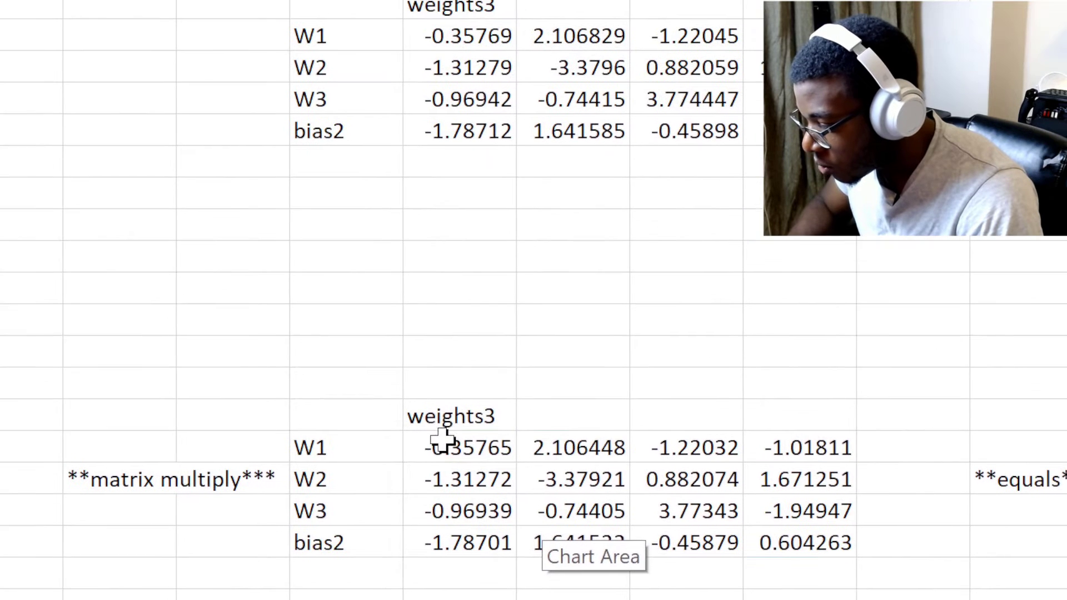
pyautogui.click(435, 375)
pyautogui.doubleClick(447, 387)
pyautogui.press('Escape')
pyautogui.write('=')
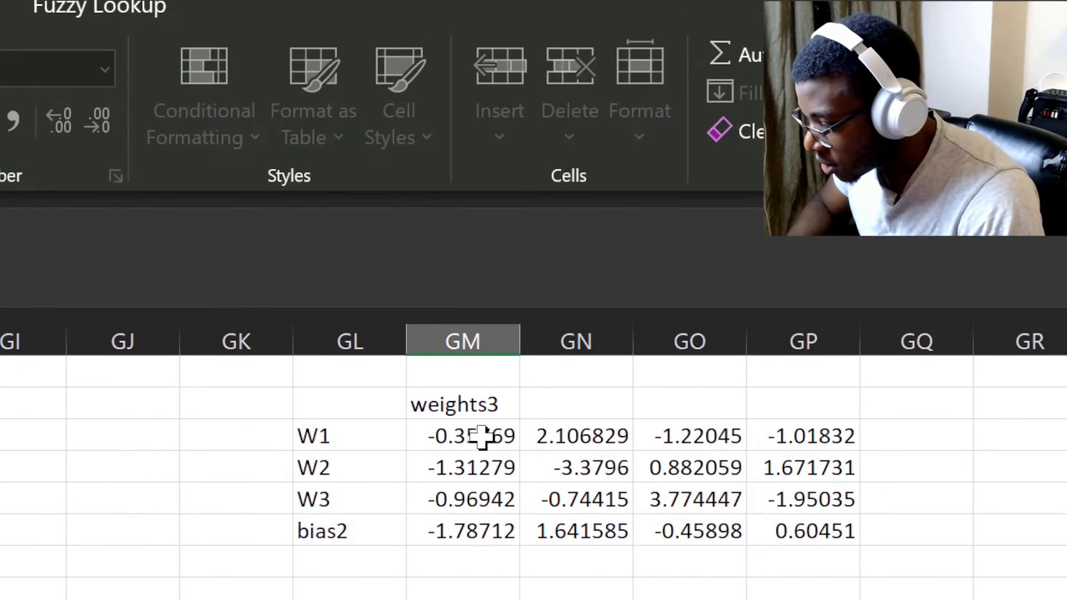
pyautogui.moveTo(481, 436); pyautogui.dragTo(801, 528)
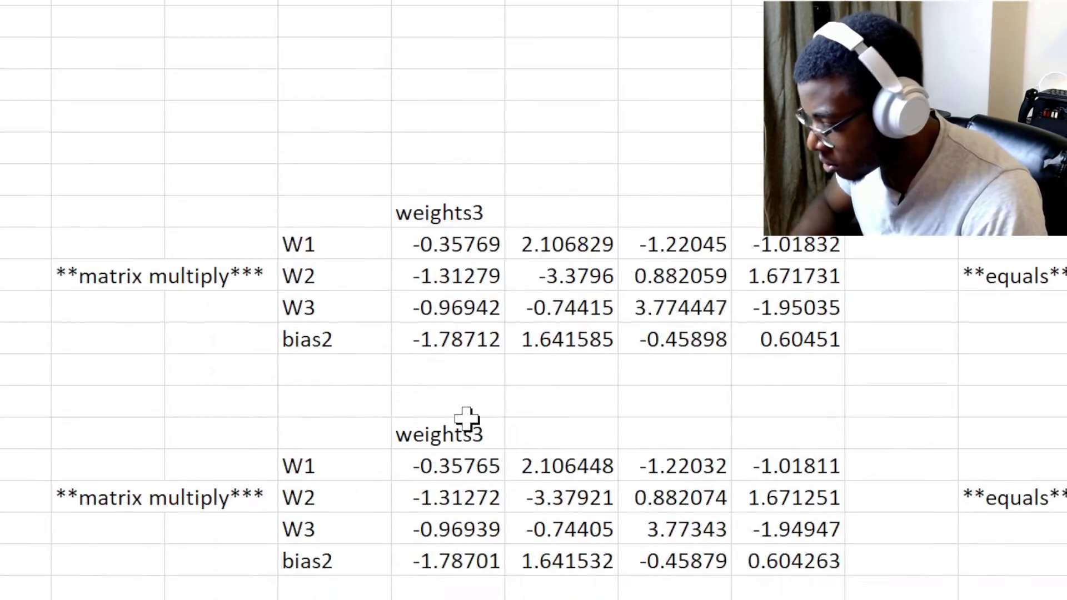
# Check the weights3 and bias2 block of the first x_ahead timestep against its source matrix in GM3:GP6.
pyautogui.scroll(-3, 500, 428)
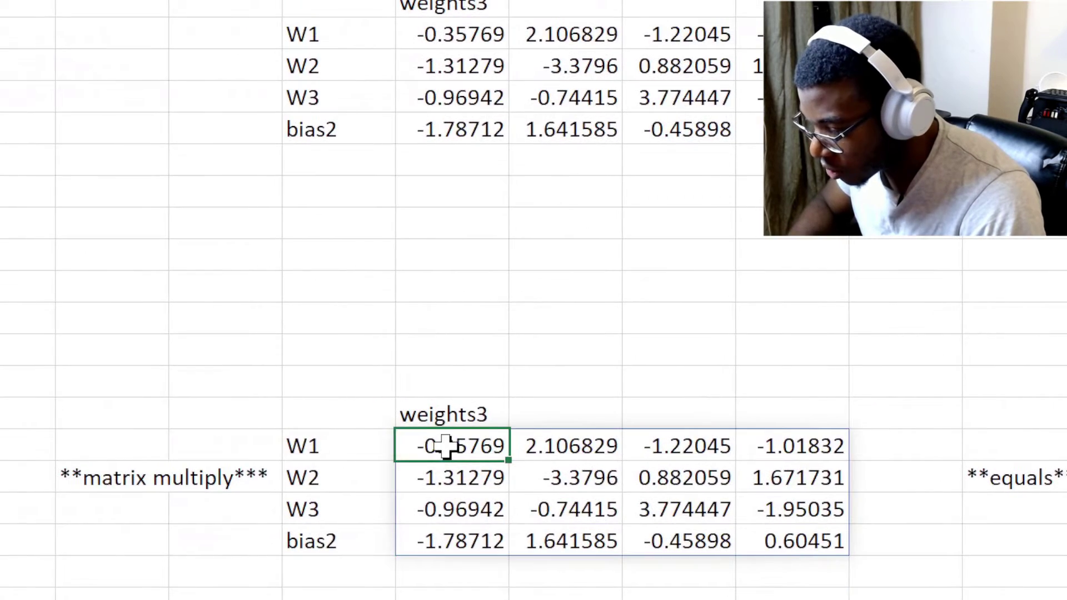
pyautogui.scroll(-1, 466, 435)
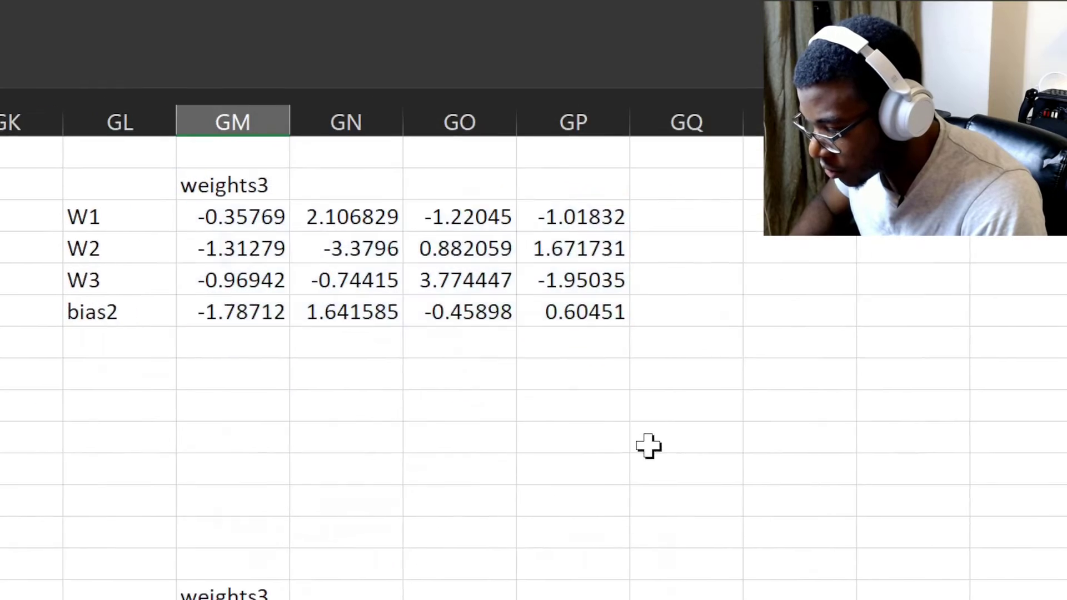
pyautogui.press('F2')
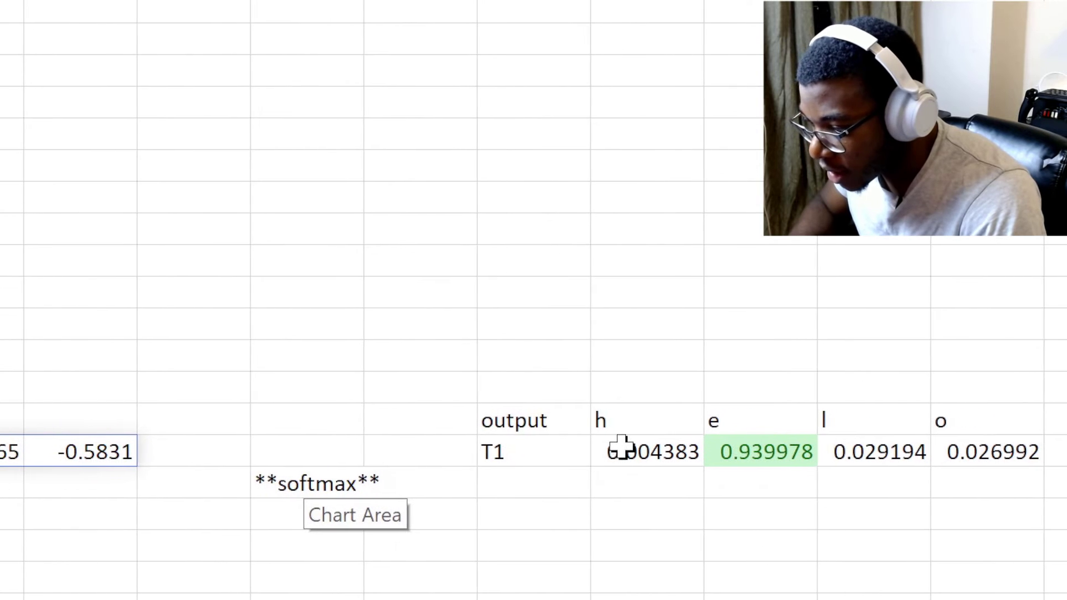
# Examine the softmax formula in the first x_ahead timestep's h output cell to see which cells its numerator and sum reference.
pyautogui.click(621, 446)
pyautogui.doubleClick(622, 448)
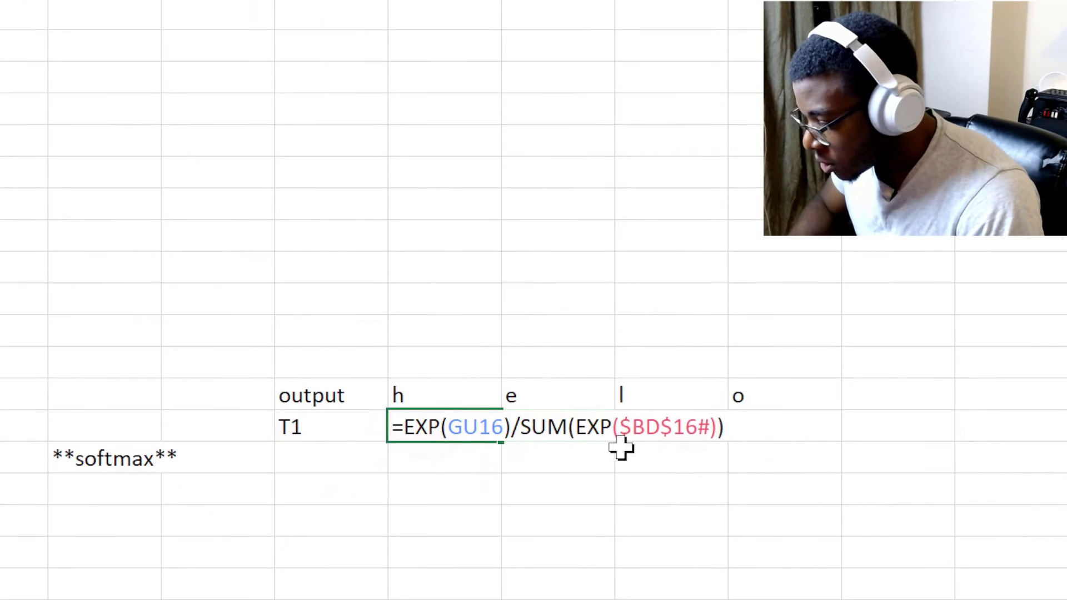
pyautogui.press('Escape')
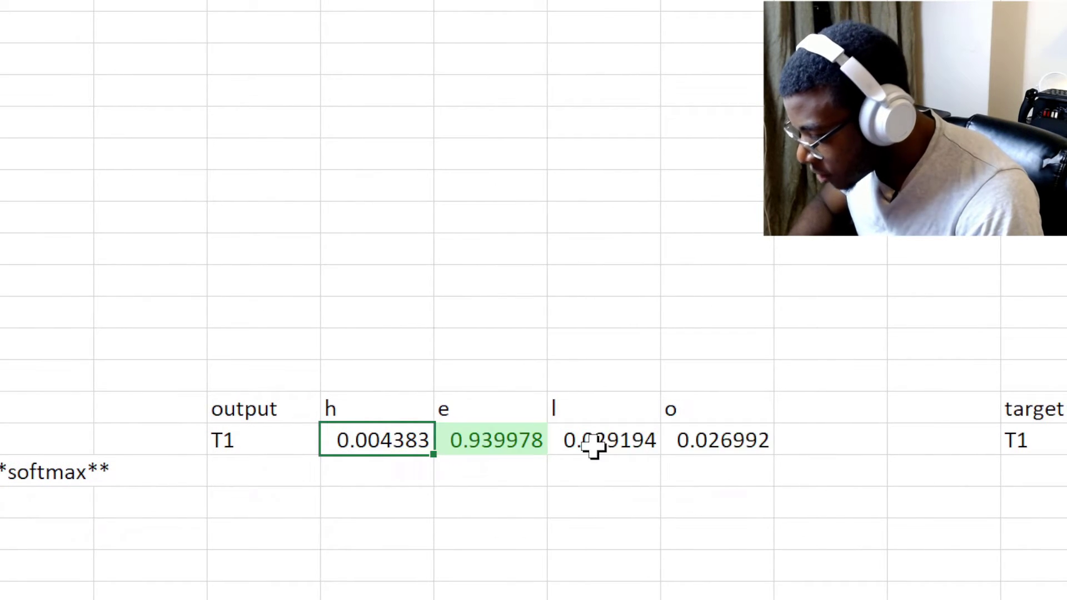
pyautogui.press('F2')
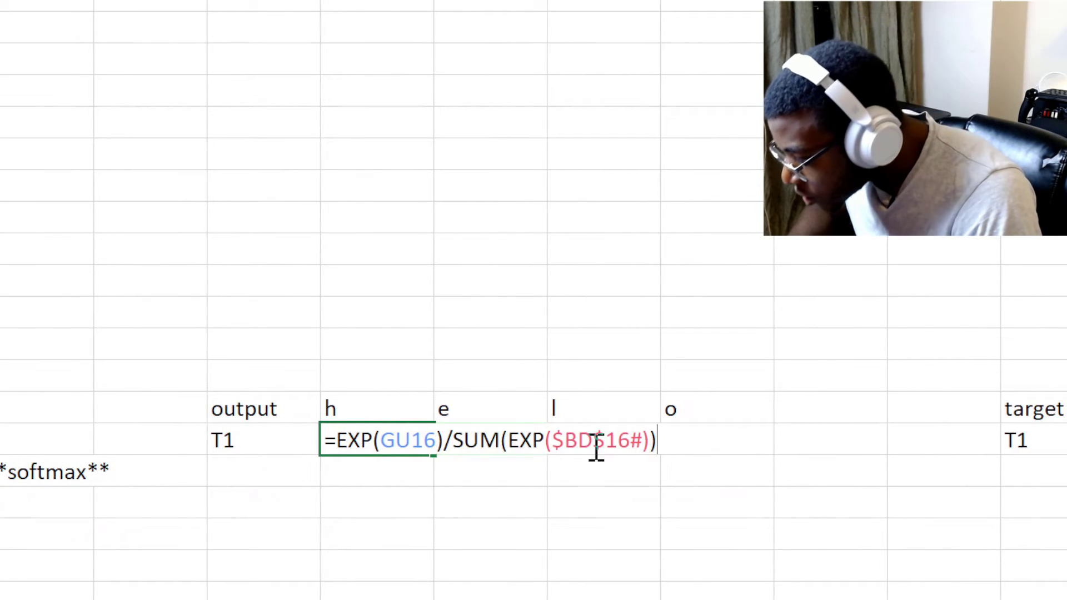
pyautogui.press('Escape')
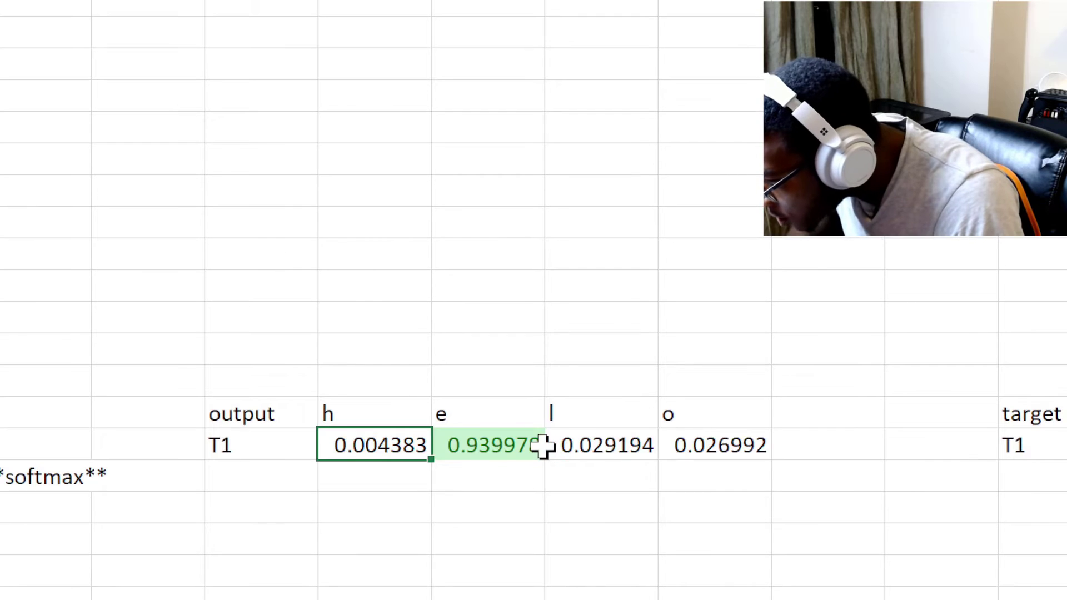
pyautogui.press('F2')
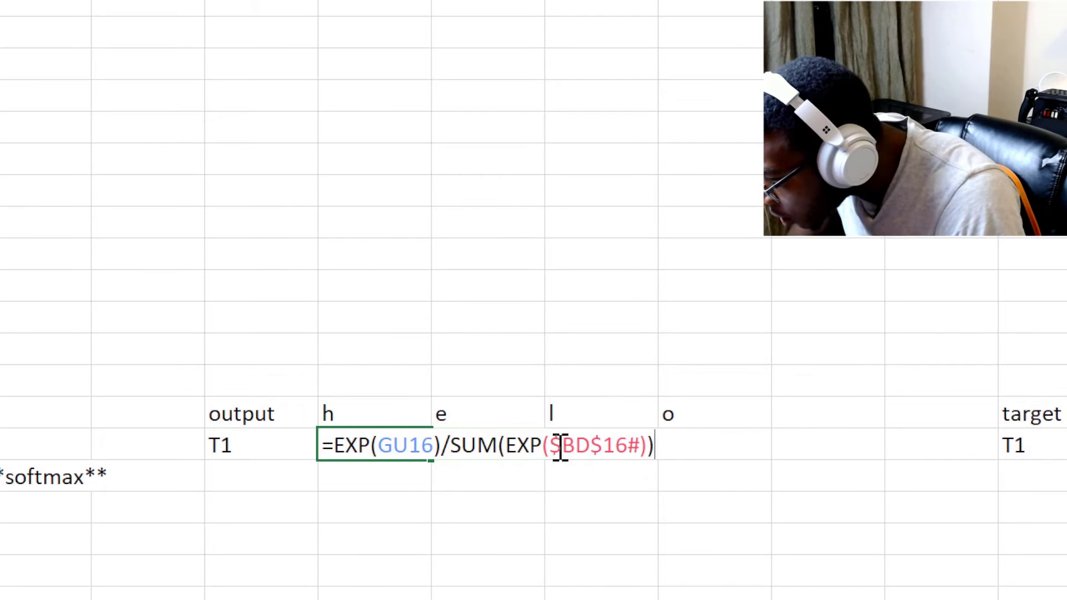
pyautogui.press('Escape')
pyautogui.press('F2')
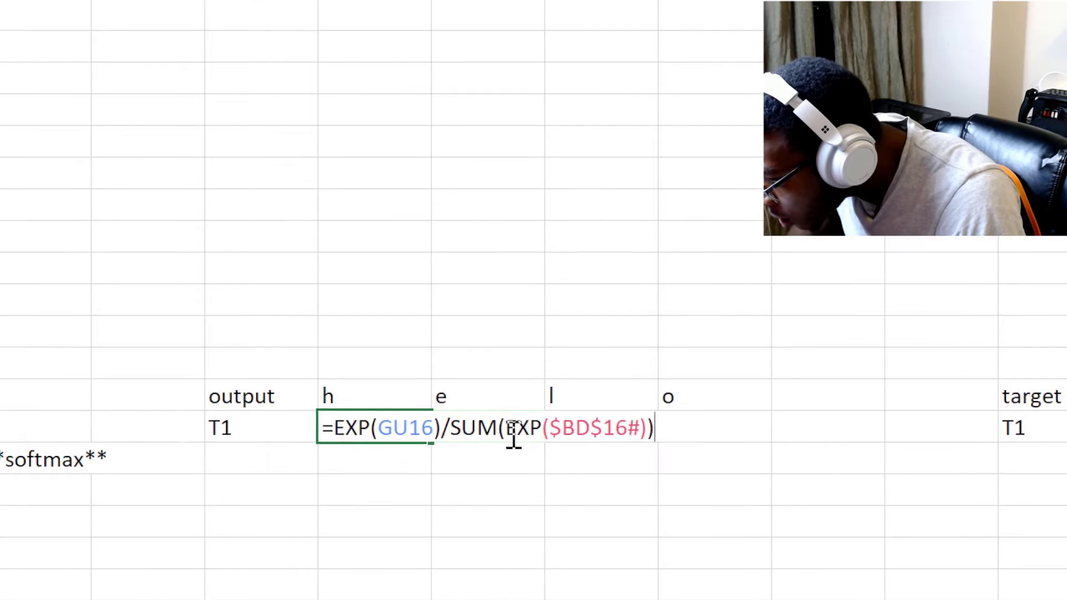
pyautogui.press('Escape')
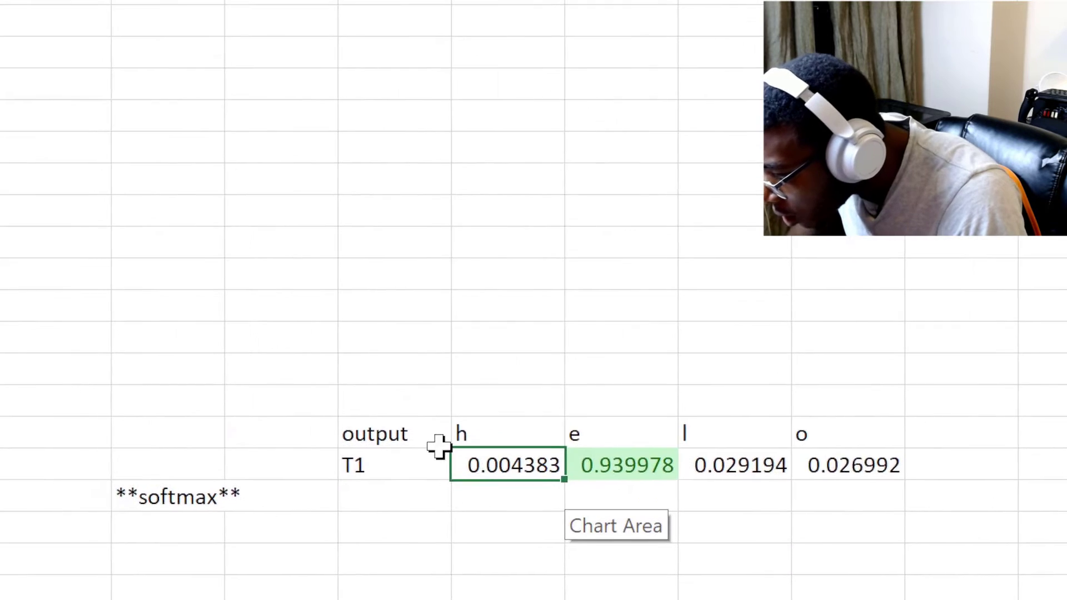
# Examine the other T1 output blocks across the sheet and which raw output cells their softmax formula references.
pyautogui.hscroll(-15, 439, 444)
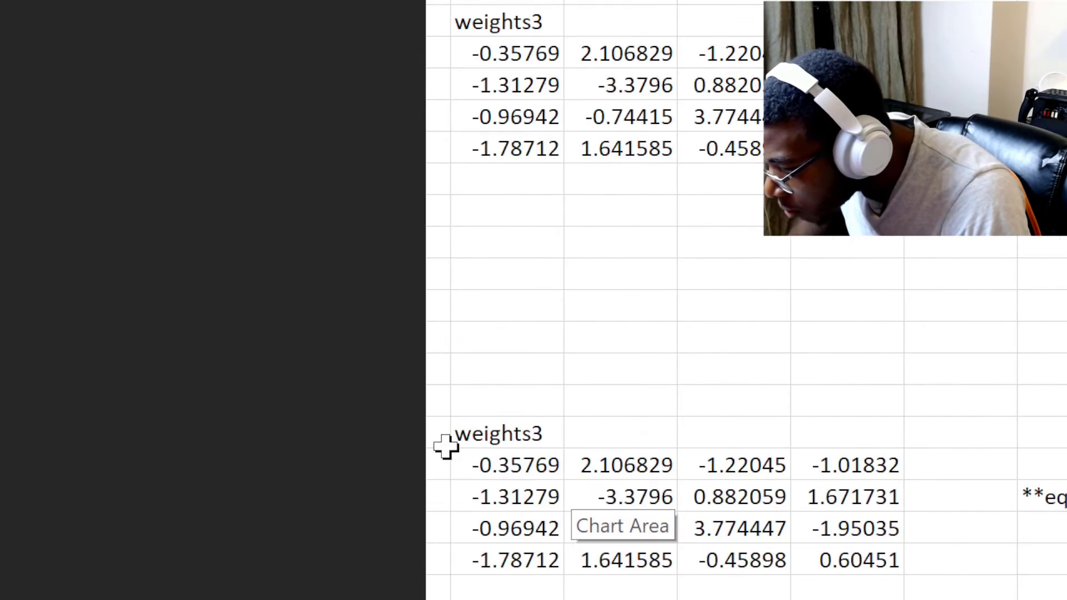
pyautogui.hscroll(-15, 447, 447)
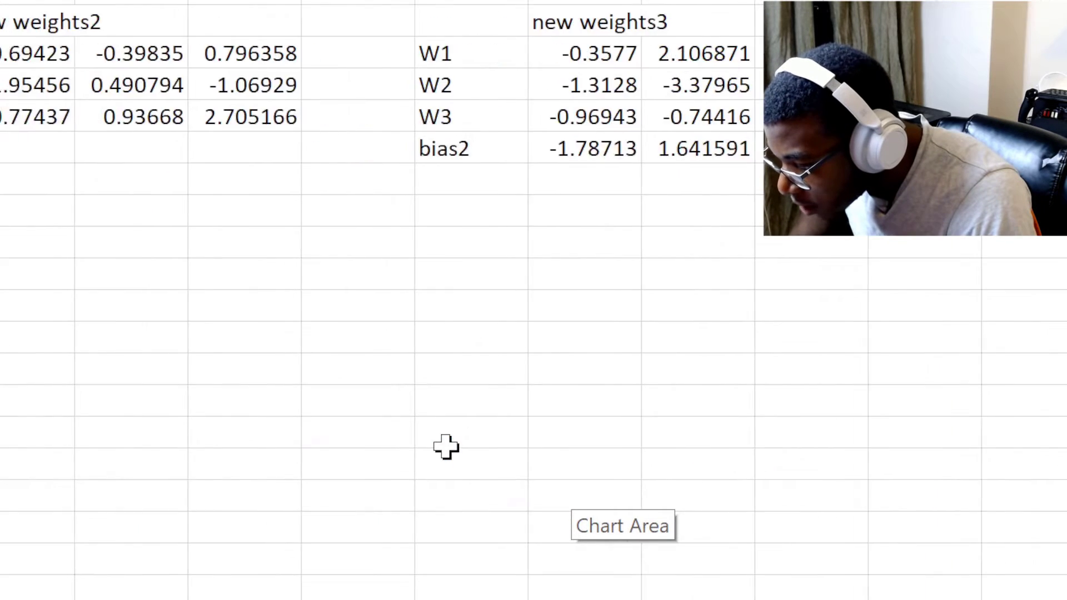
pyautogui.hscroll(-15, 446, 447)
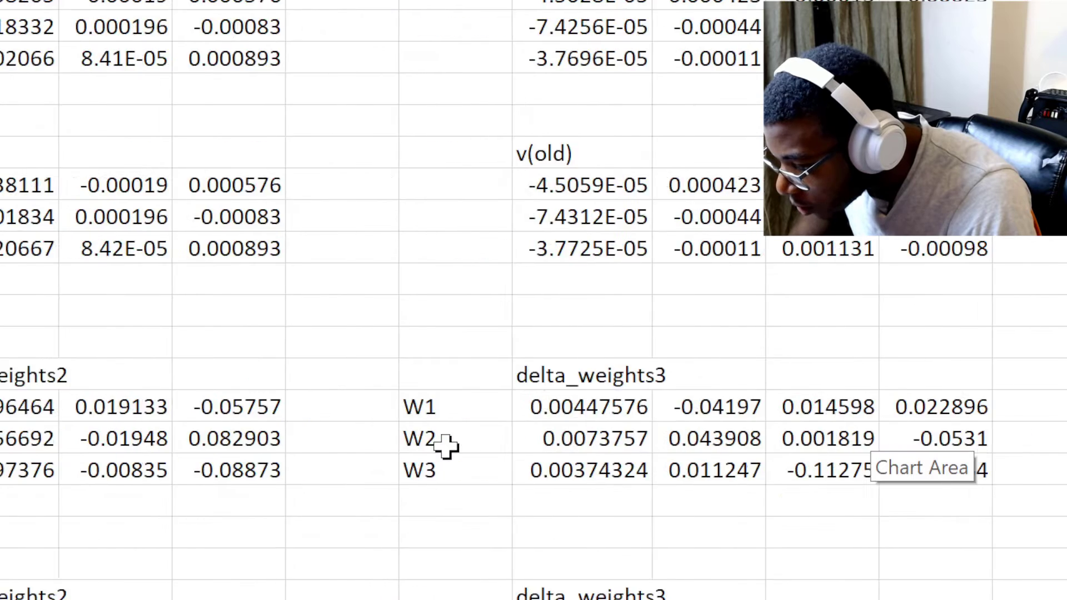
pyautogui.hscroll(-6, 446, 447)
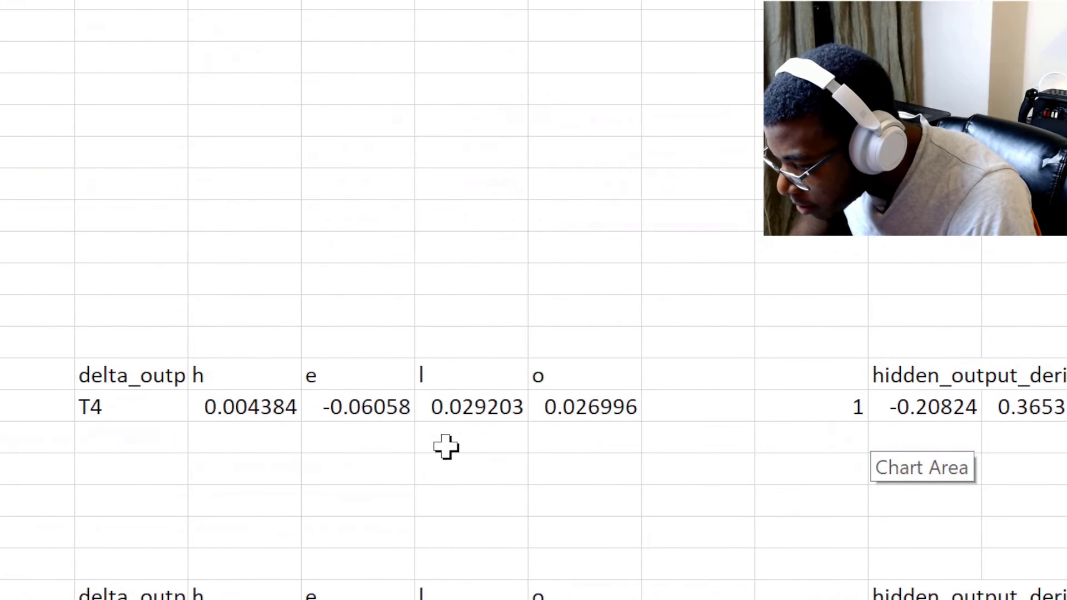
pyautogui.hscroll(2, 446, 447)
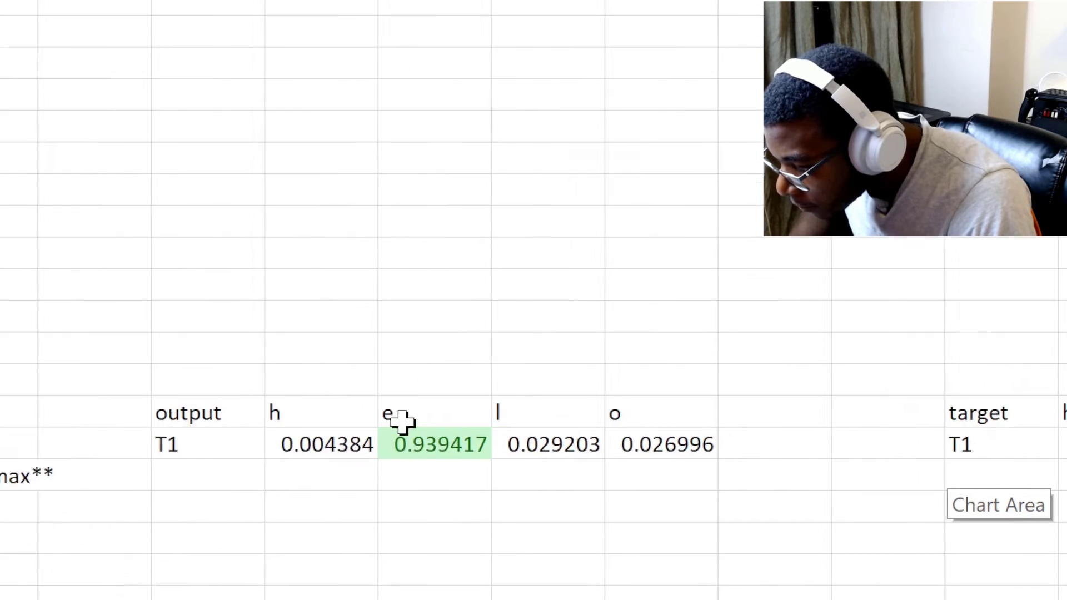
pyautogui.click(195, 404)
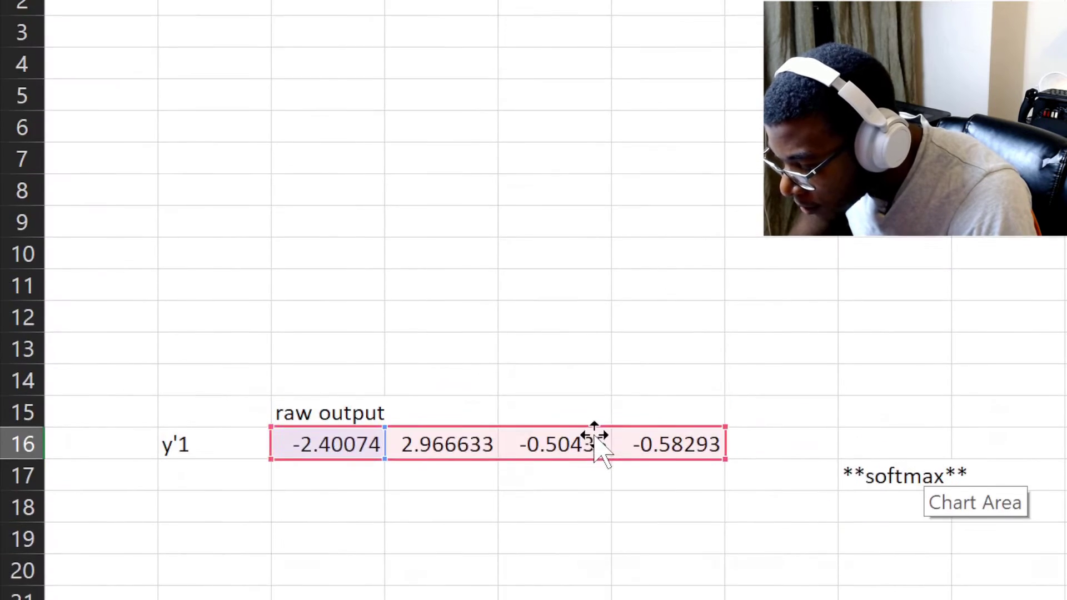
pyautogui.press('Escape')
pyautogui.hscroll(15, 621, 447)
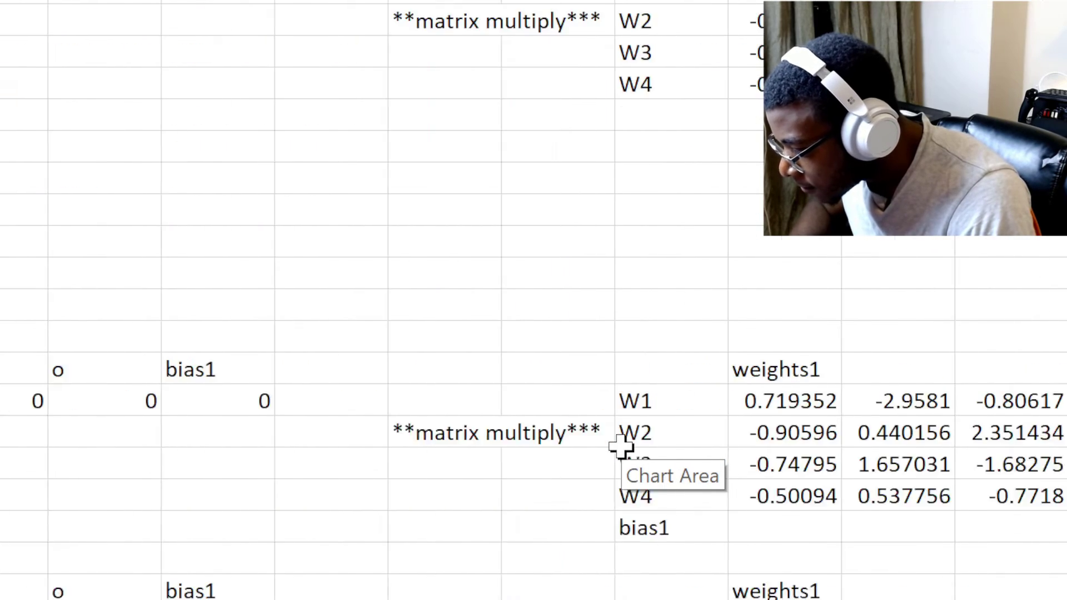
pyautogui.hscroll(12, 621, 446)
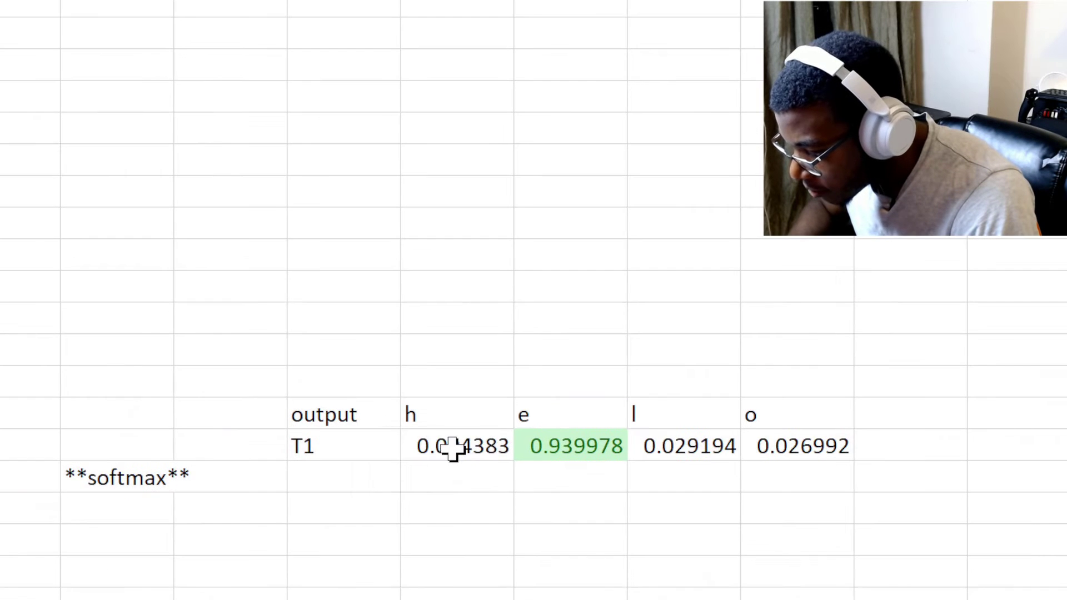
# Replace the $BD$16# reference in the T1 h softmax formula's denominator with this block's raw output range, GU16#.
pyautogui.click(565, 447)
pyautogui.click(645, 447)
pyautogui.doubleClick(464, 447)
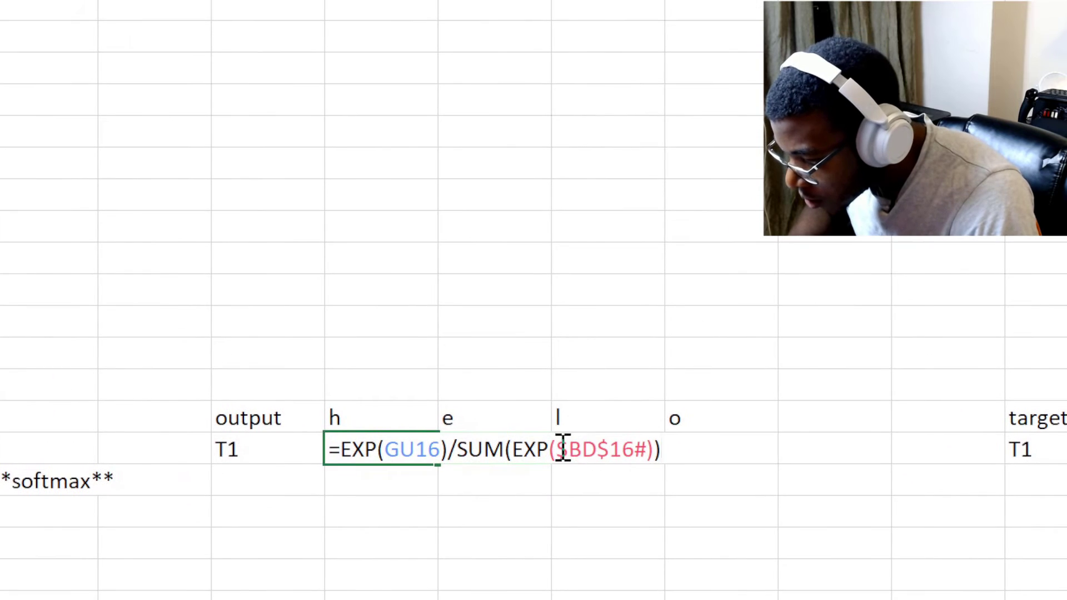
pyautogui.moveTo(558, 447); pyautogui.dragTo(653, 460)
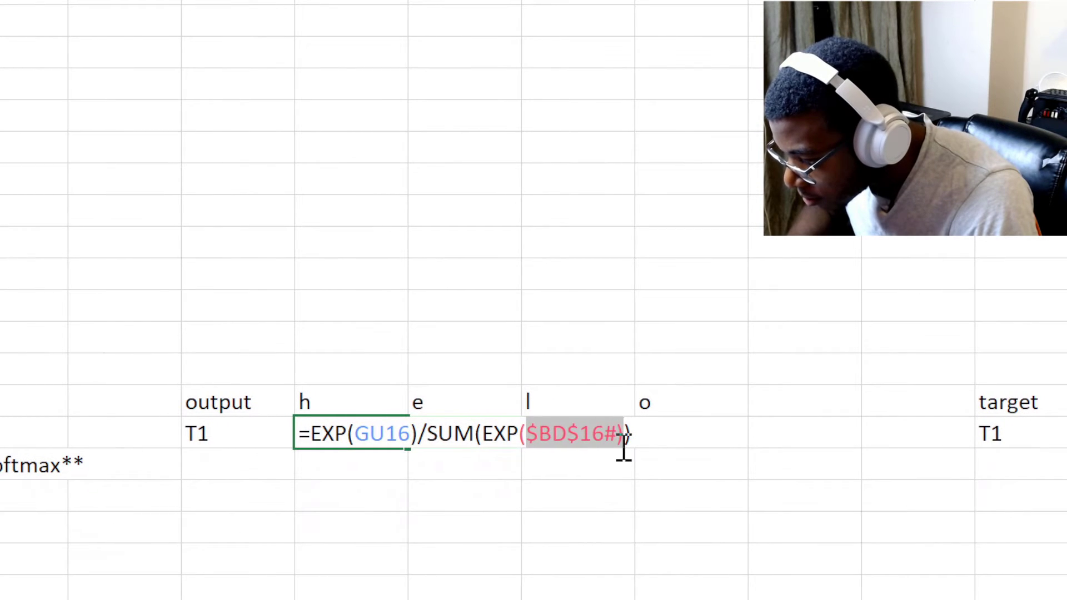
pyautogui.press('BackSpace')
pyautogui.moveTo(243, 445); pyautogui.dragTo(544, 444)
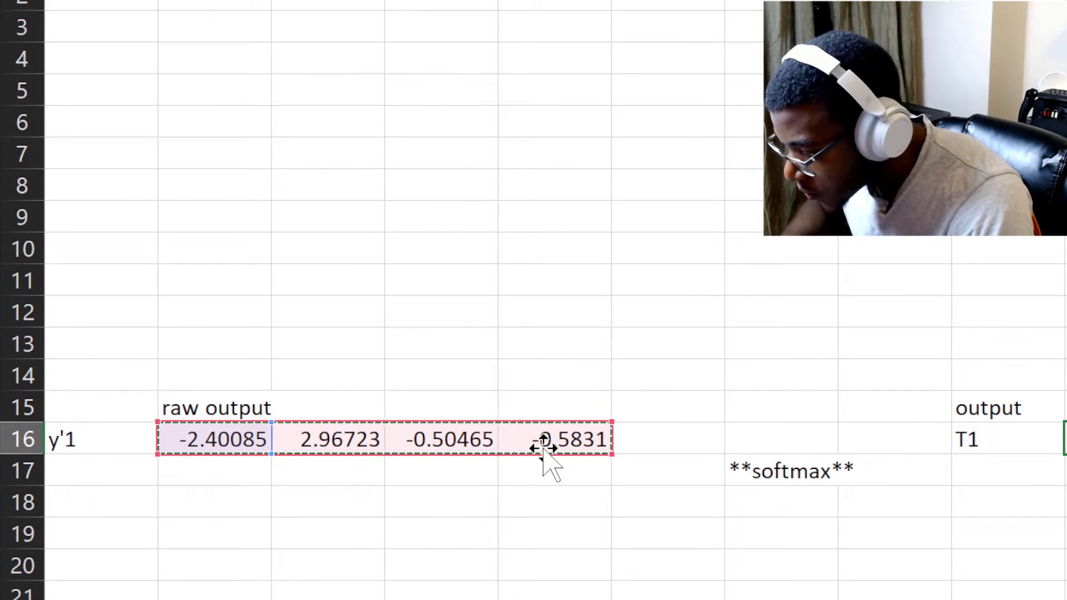
pyautogui.moveTo(544, 444); pyautogui.dragTo(544, 445)
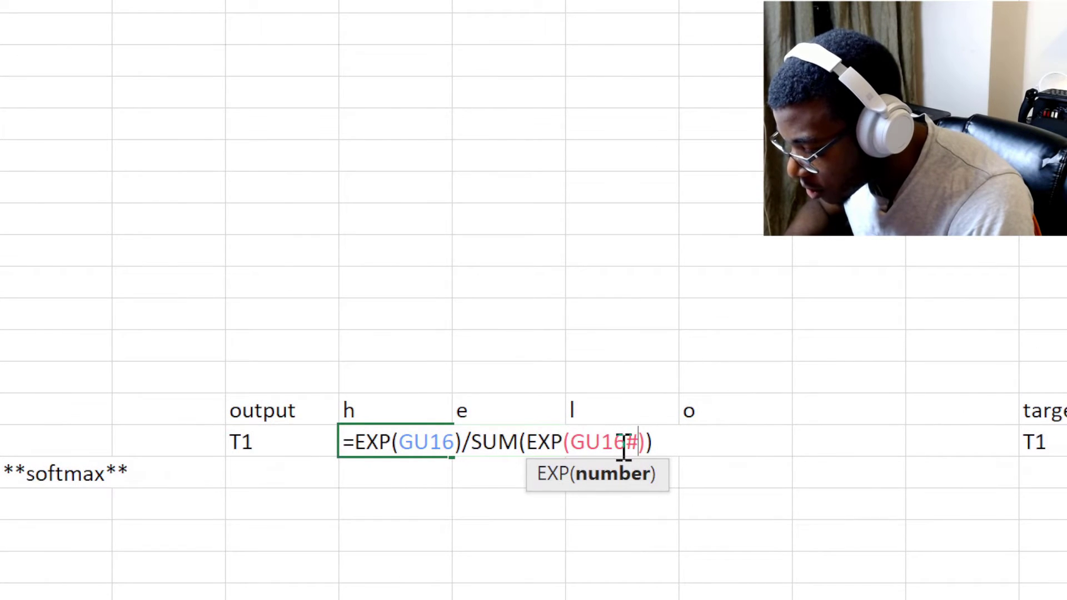
pyautogui.press('Return')
# Make the denominator reference in the T1 h softmax formula absolute, as $GU$16#.
pyautogui.press('Up')
pyautogui.press('F2')
pyautogui.click(598, 449)
pyautogui.press('F4')
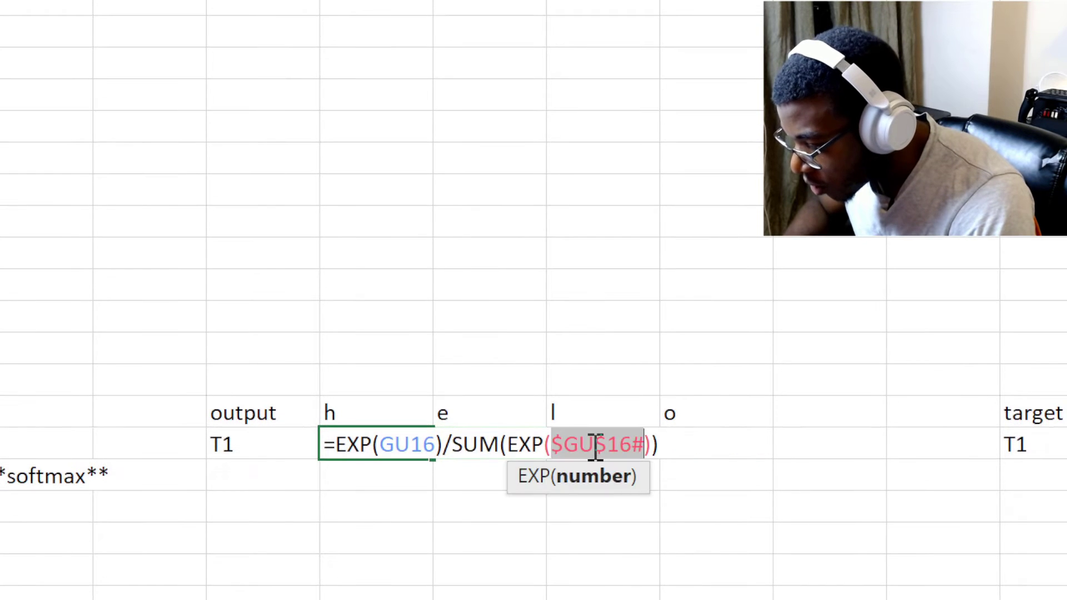
pyautogui.press('Return')
# Fill the T1 h softmax formula across the e, l and o output cells.
pyautogui.press('Up')
pyautogui.hotkey('shift', 'Right')
pyautogui.hotkey('shift', 'Right')
pyautogui.hotkey('shift', 'Right')
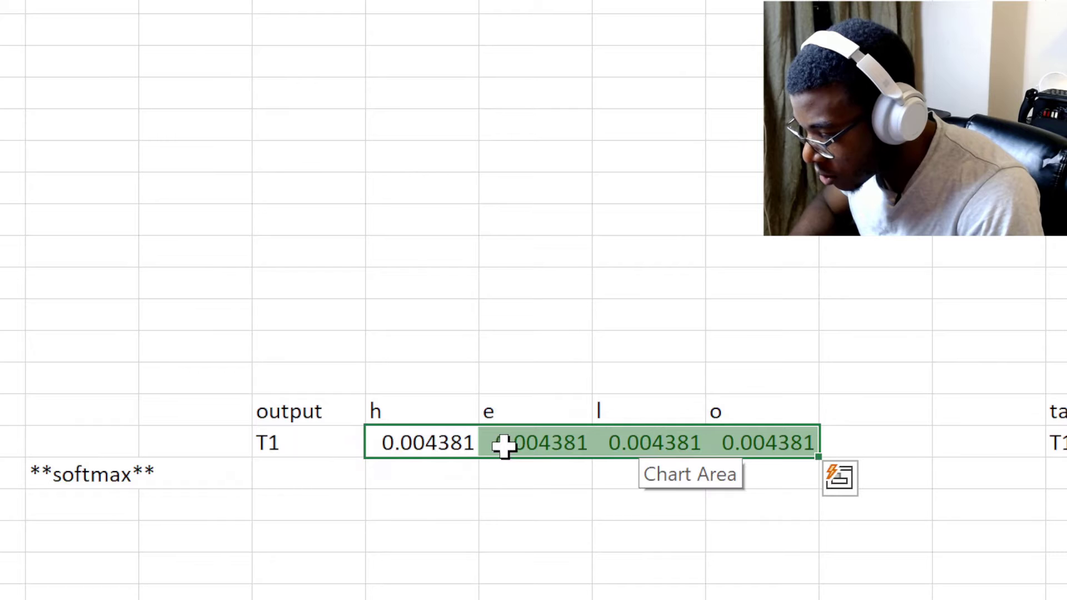
# Check the references of the filled softmax formulas in the T1 e, l and o output cells.
pyautogui.click(458, 448)
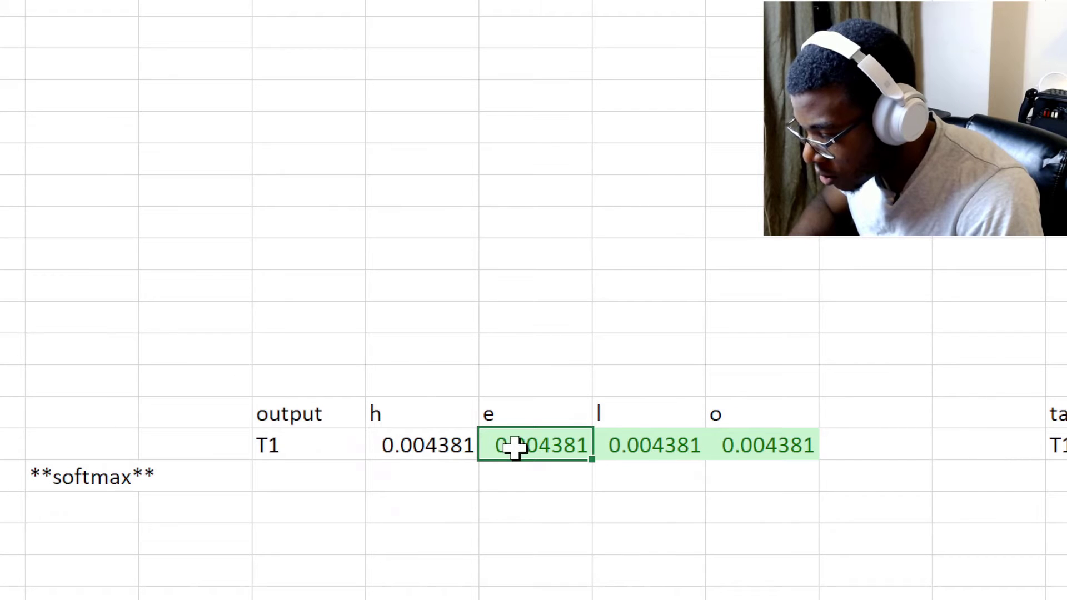
pyautogui.doubleClick(514, 447)
pyautogui.press('Escape')
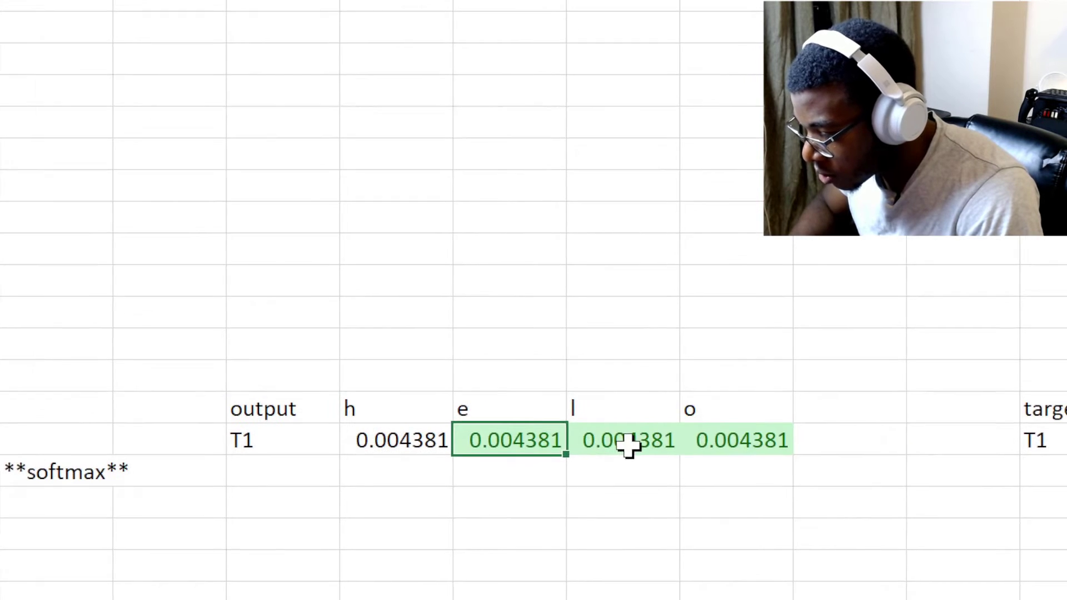
pyautogui.click(628, 444)
pyautogui.doubleClick(620, 446)
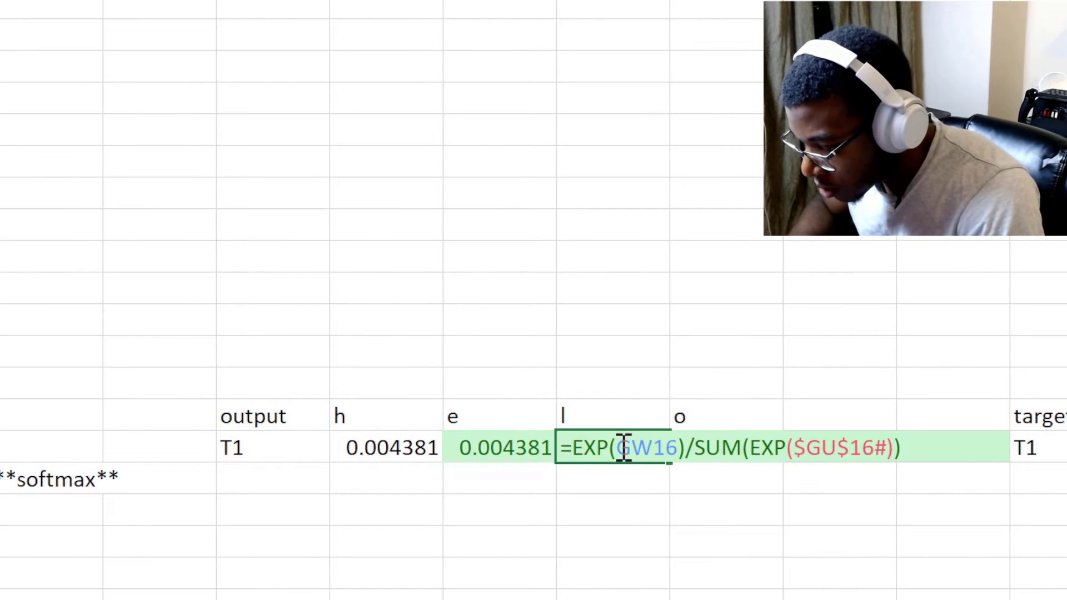
pyautogui.press('Escape')
pyautogui.press('F2')
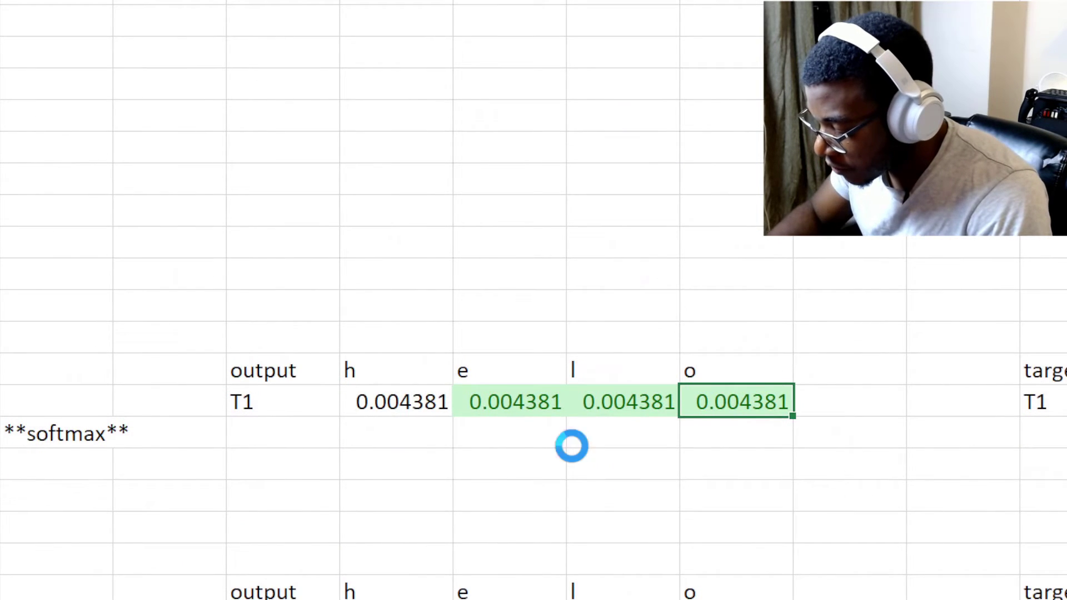
pyautogui.click(448, 448)
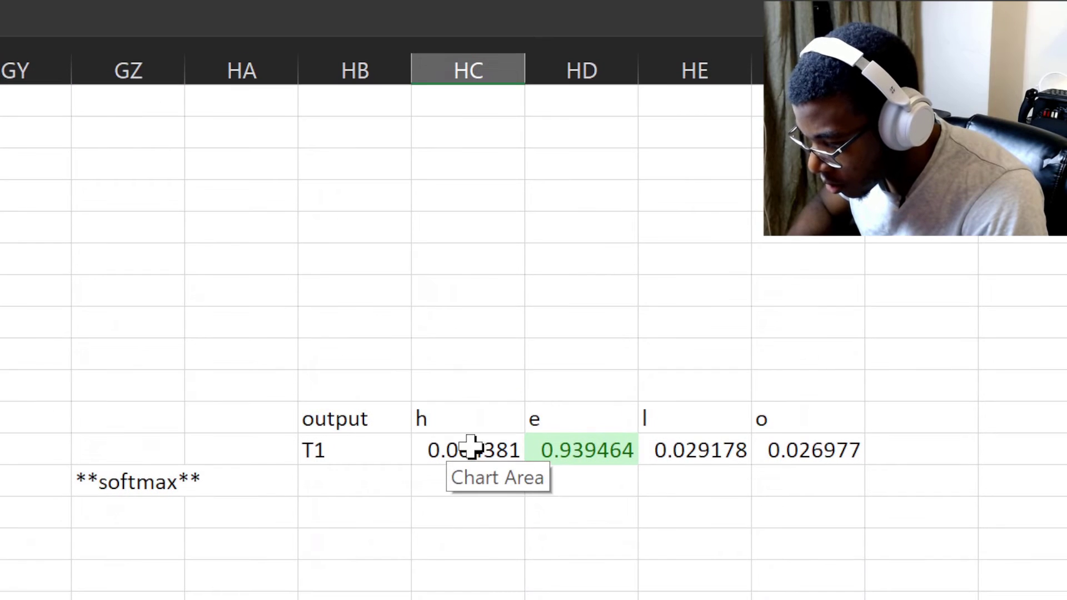
# Copy the T1 h softmax formula into the T2 and T3 h outputs and point the T2 denominator at T2's raw output row.
pyautogui.moveTo(611, 439); pyautogui.dragTo(755, 451)
pyautogui.hotkey('ctrl', 'c')
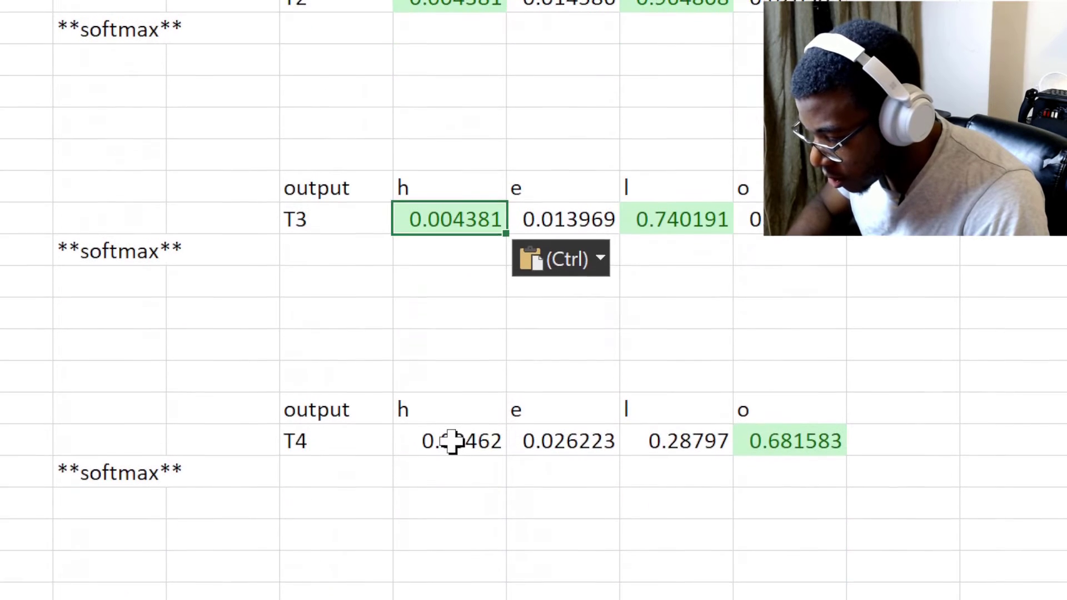
pyautogui.scroll(5, 454, 445)
pyautogui.click(448, 447)
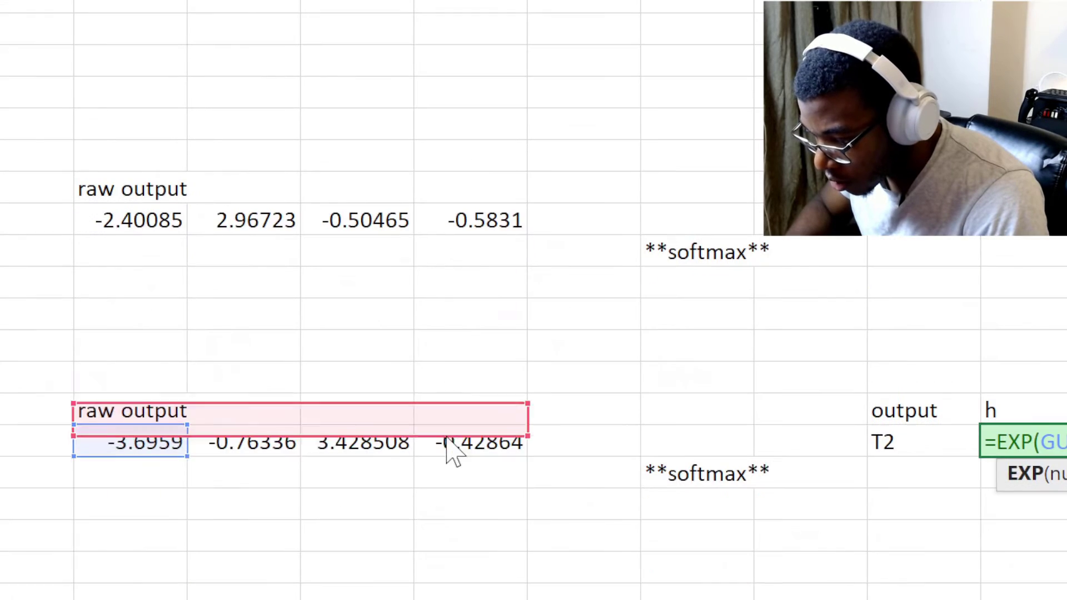
pyautogui.press('Return')
pyautogui.press('Return')
pyautogui.doubleClick(629, 448)
pyautogui.moveTo(414, 220); pyautogui.dragTo(446, 447)
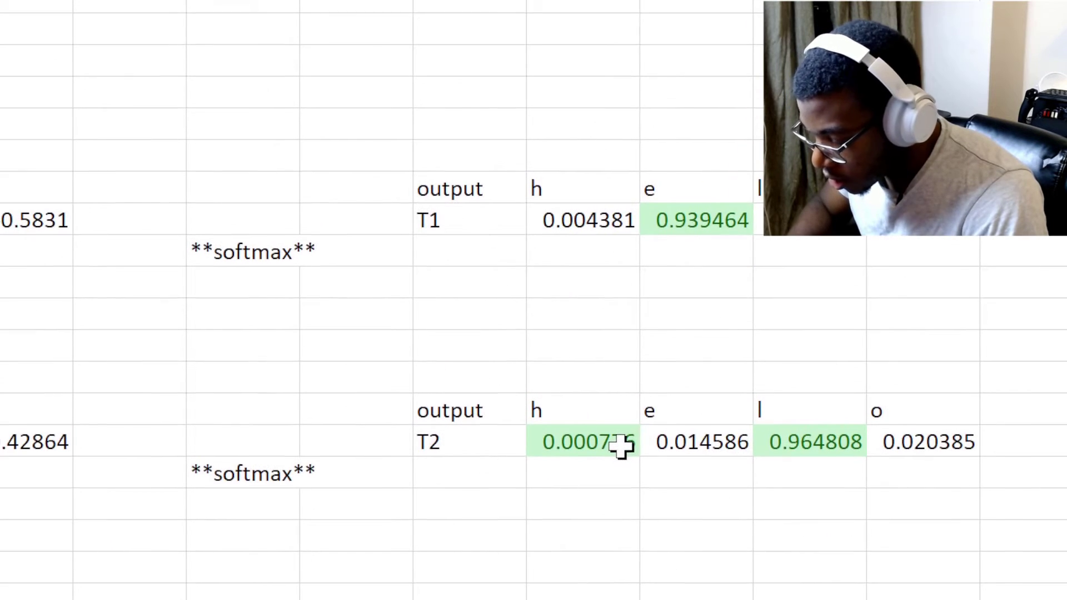
# Fill the T2 softmax formula across e, l and o, and point the T3 h softmax denominator at GU30#.
pyautogui.doubleClick(620, 444)
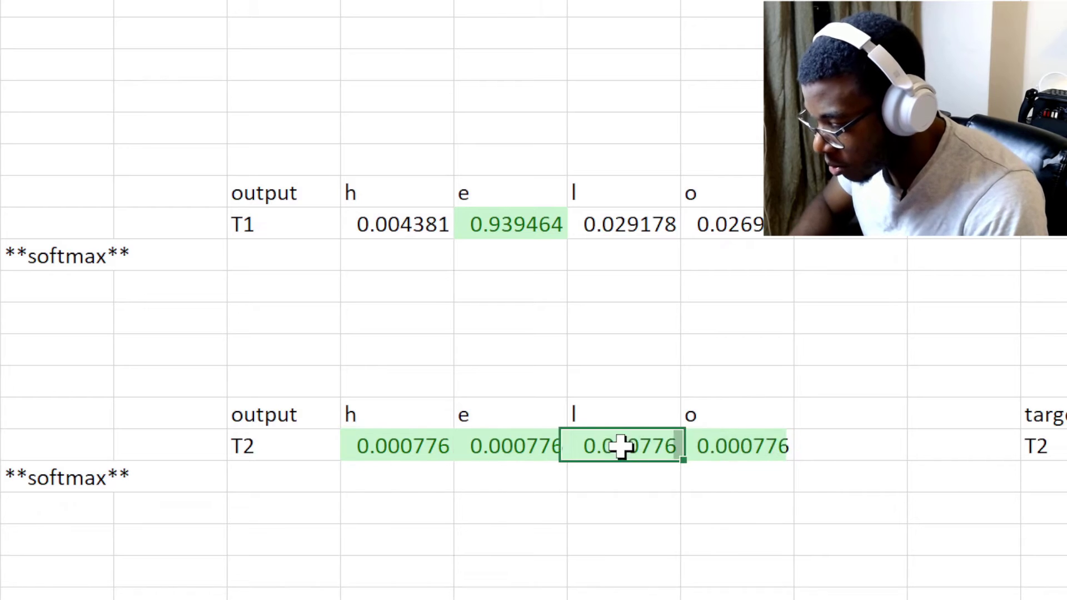
pyautogui.press('Escape')
pyautogui.doubleClick(445, 447)
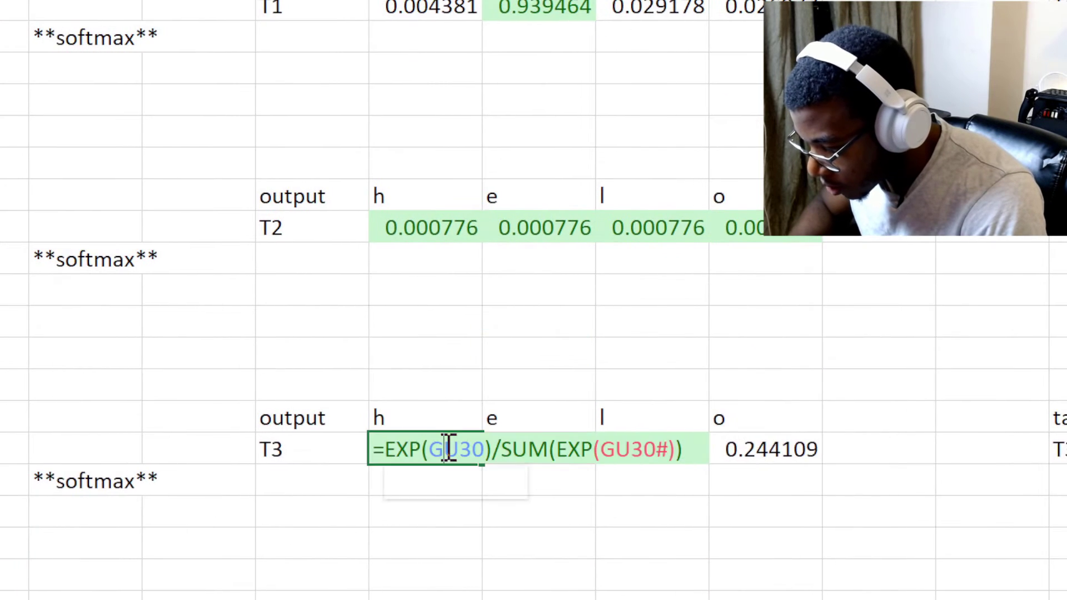
pyautogui.click(629, 446)
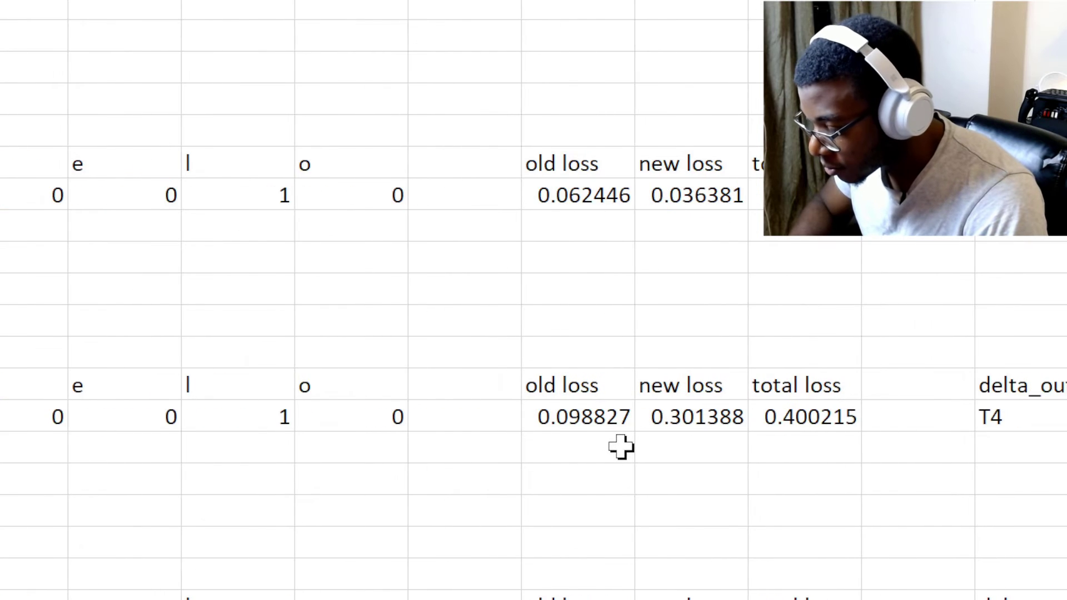
# Inspect the T1 old loss value and the cells referenced by the T1 new loss formula.
pyautogui.doubleClick(609, 447)
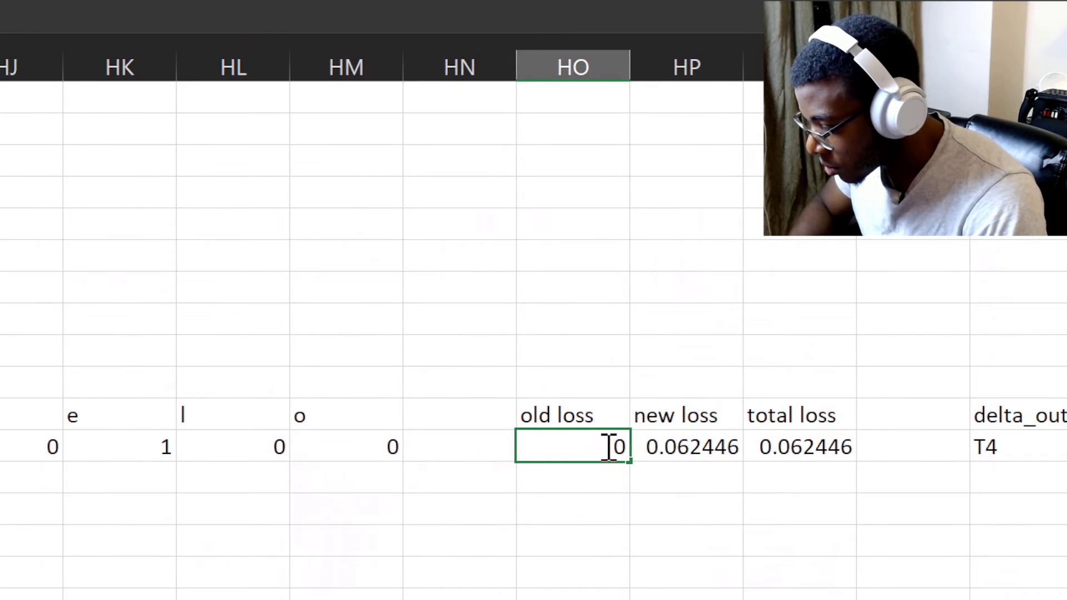
pyautogui.doubleClick(683, 447)
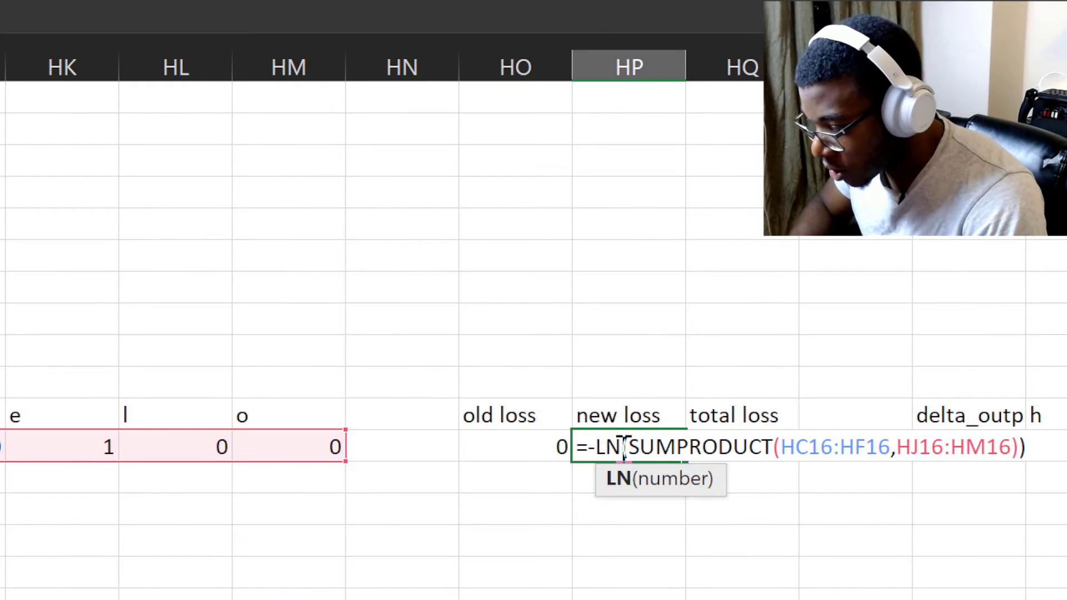
pyautogui.press('Escape')
pyautogui.doubleClick(623, 446)
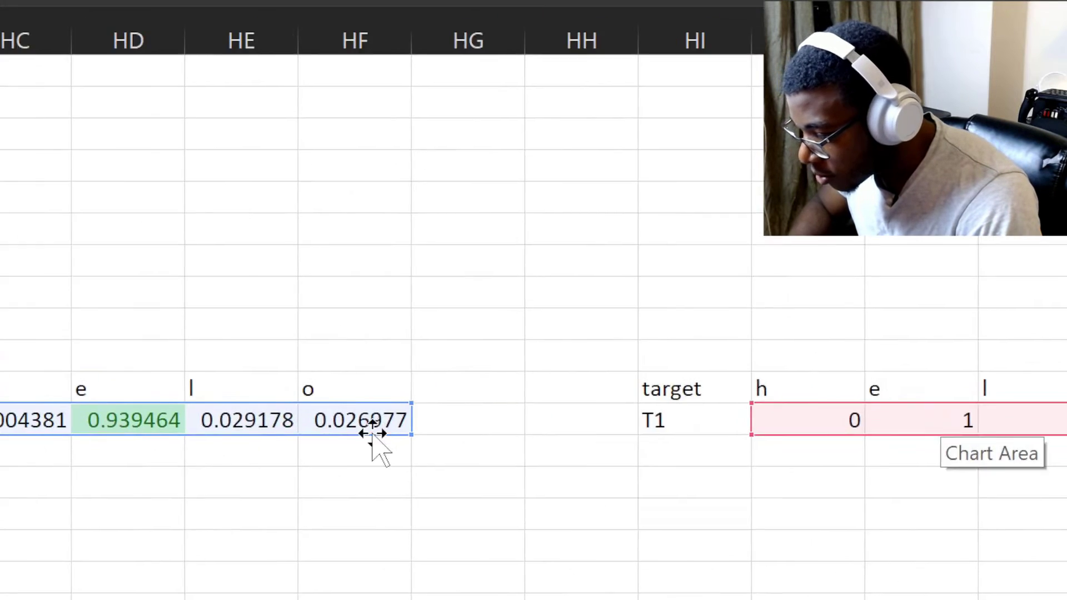
pyautogui.press('Tab')
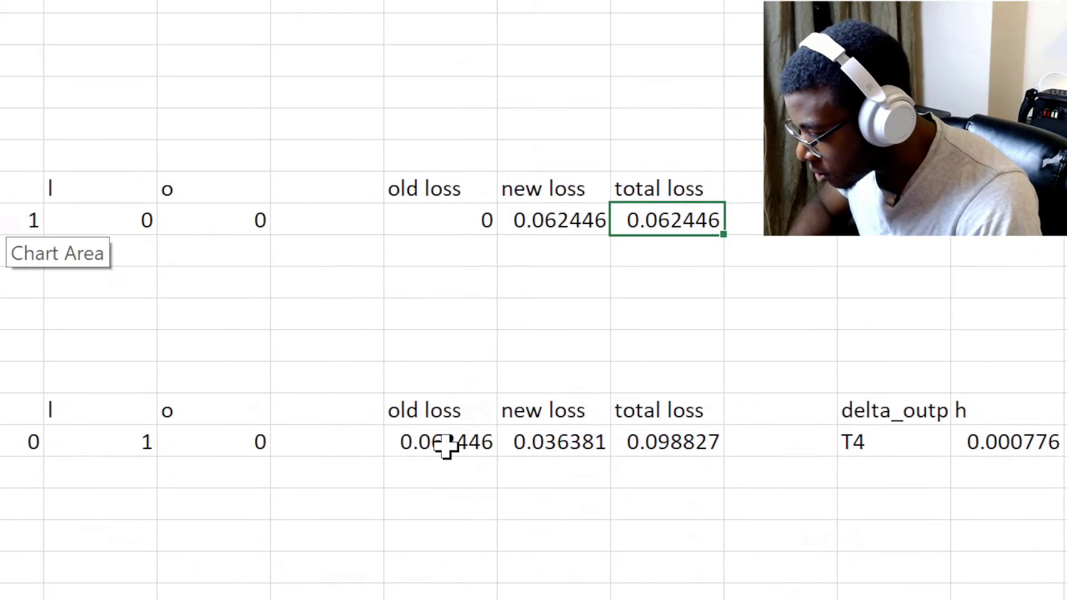
# Inspect the T3 old loss and new loss formulas and trace the cells they reference.
pyautogui.click(446, 444)
pyautogui.scroll(-2, 447, 444)
pyautogui.doubleClick(449, 442)
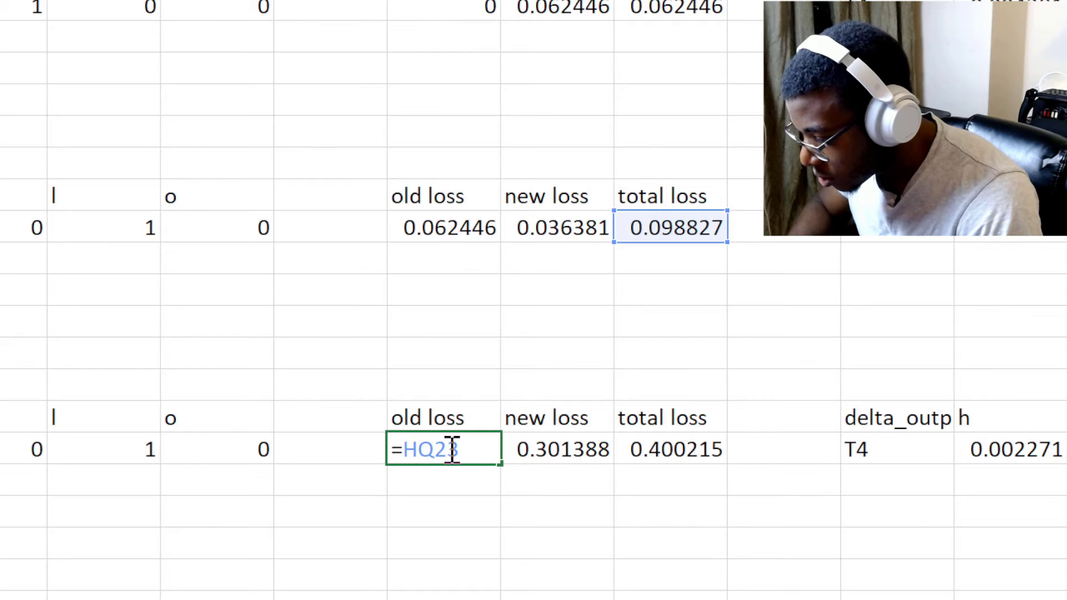
pyautogui.press('Escape')
pyautogui.doubleClick(473, 447)
pyautogui.press('Escape')
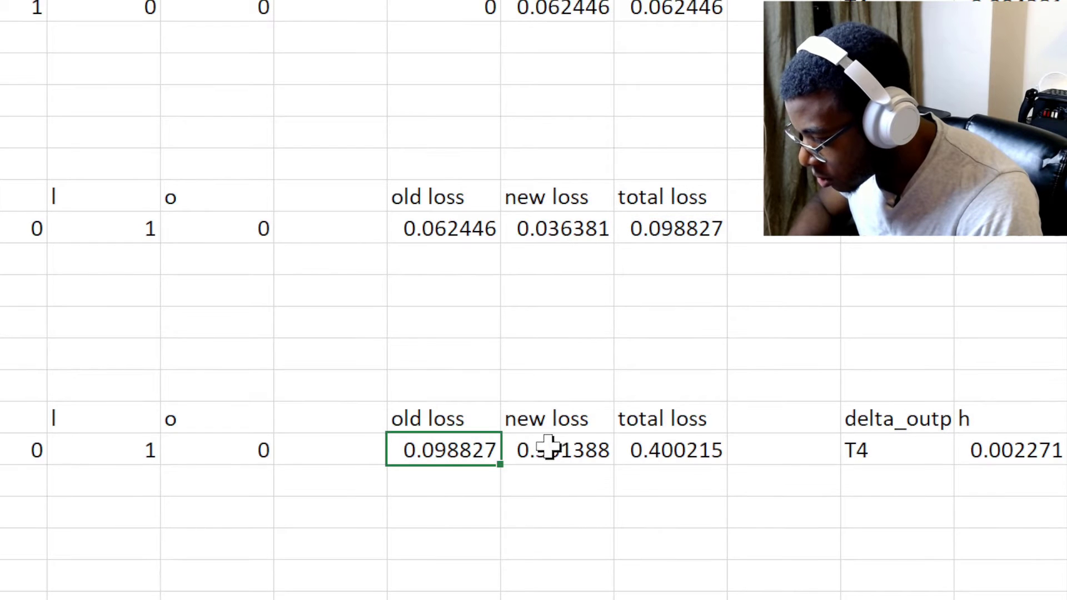
pyautogui.doubleClick(550, 447)
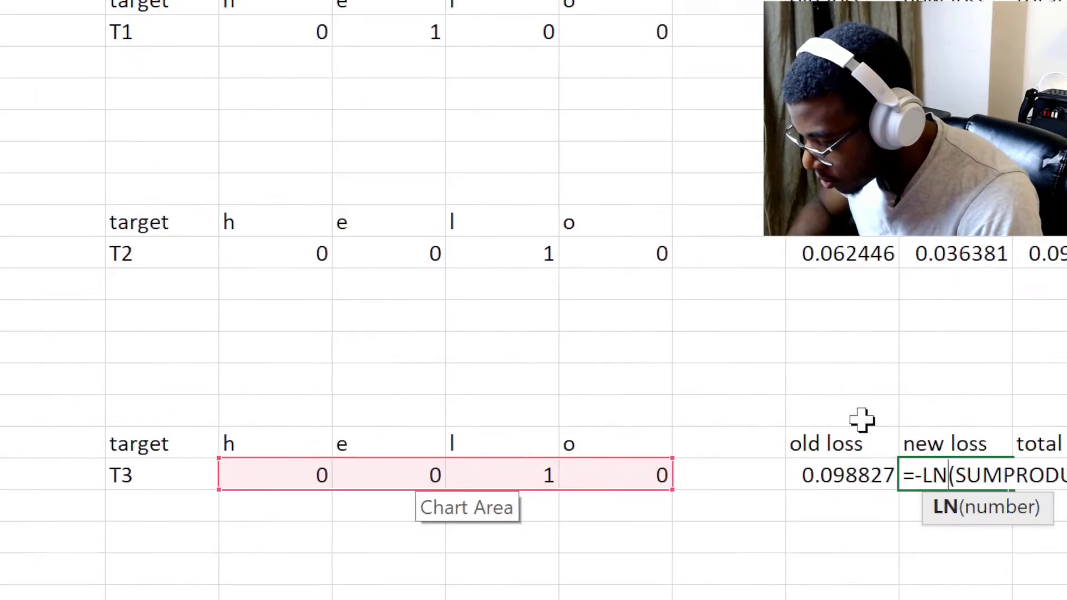
pyautogui.press('Escape')
pyautogui.click(1034, 478)
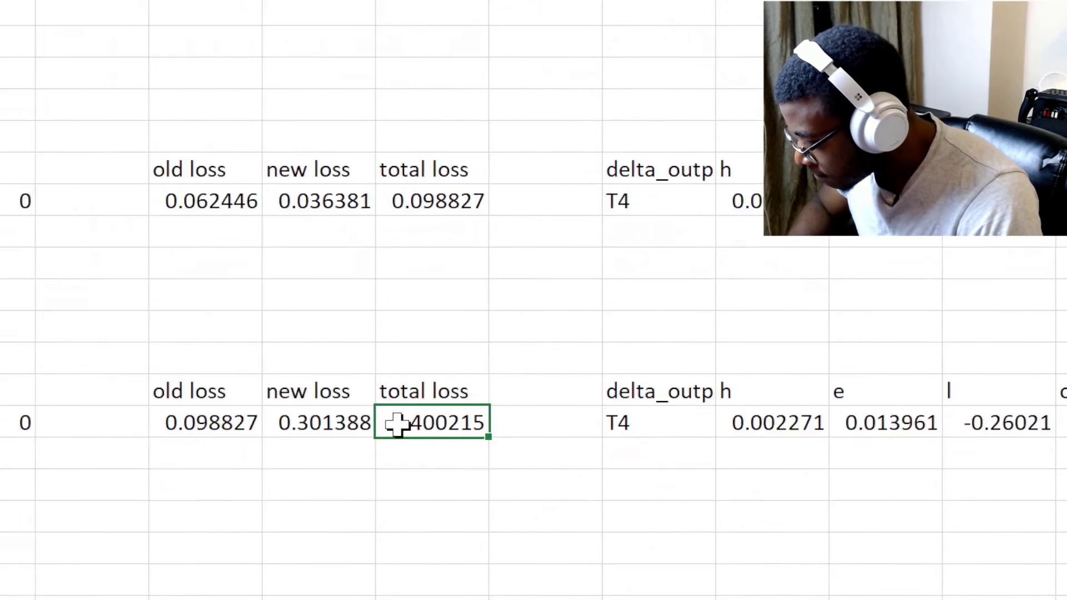
pyautogui.doubleClick(218, 423)
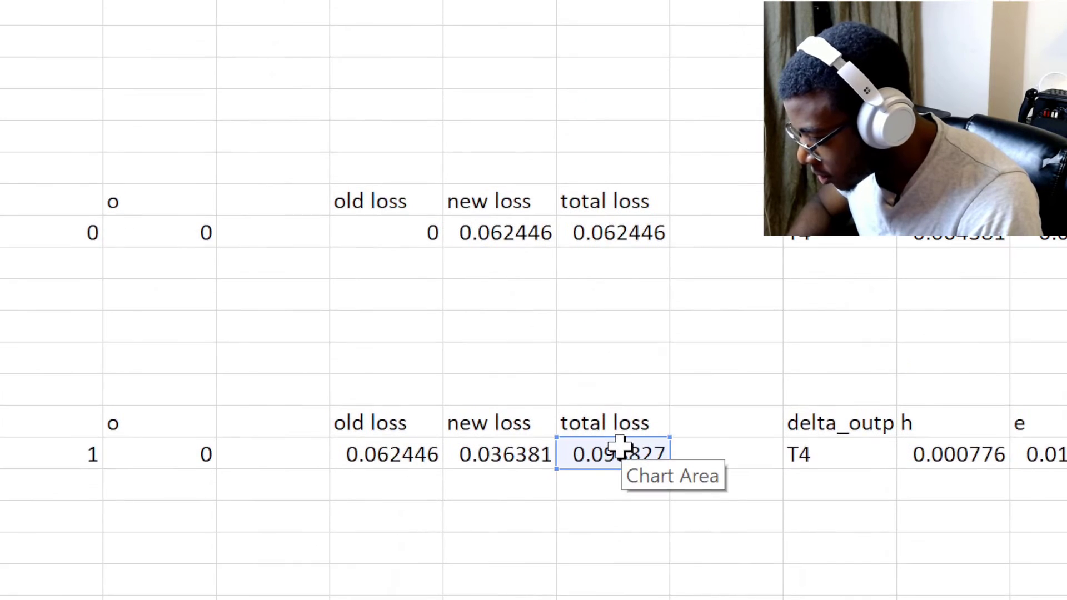
pyautogui.press('Escape')
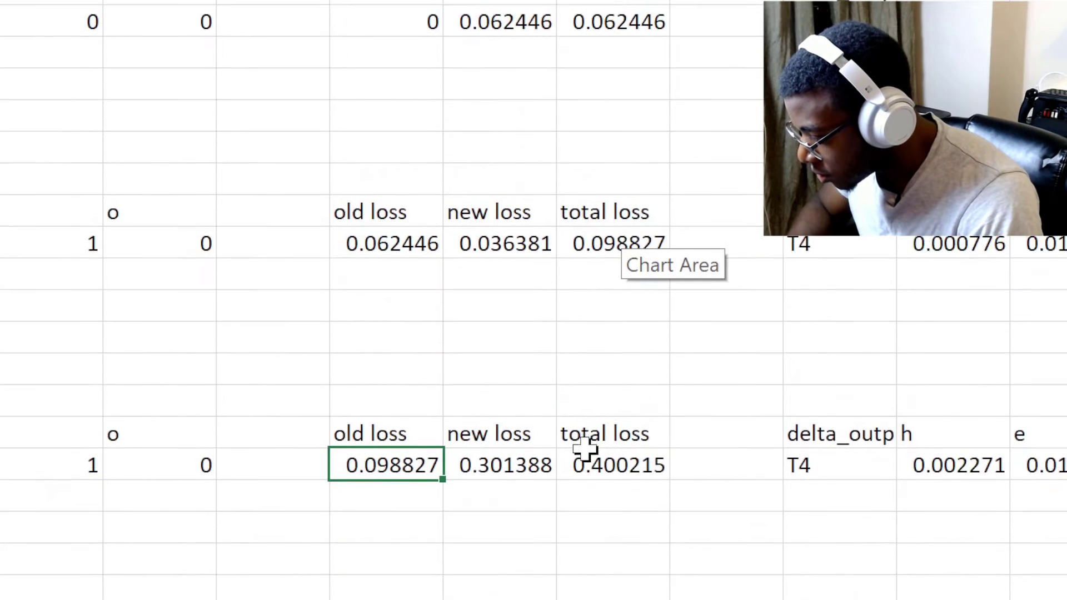
# Inspect the T3 total loss formula and trace the output and target cells behind the T2 row.
pyautogui.doubleClick(612, 445)
pyautogui.press('Escape')
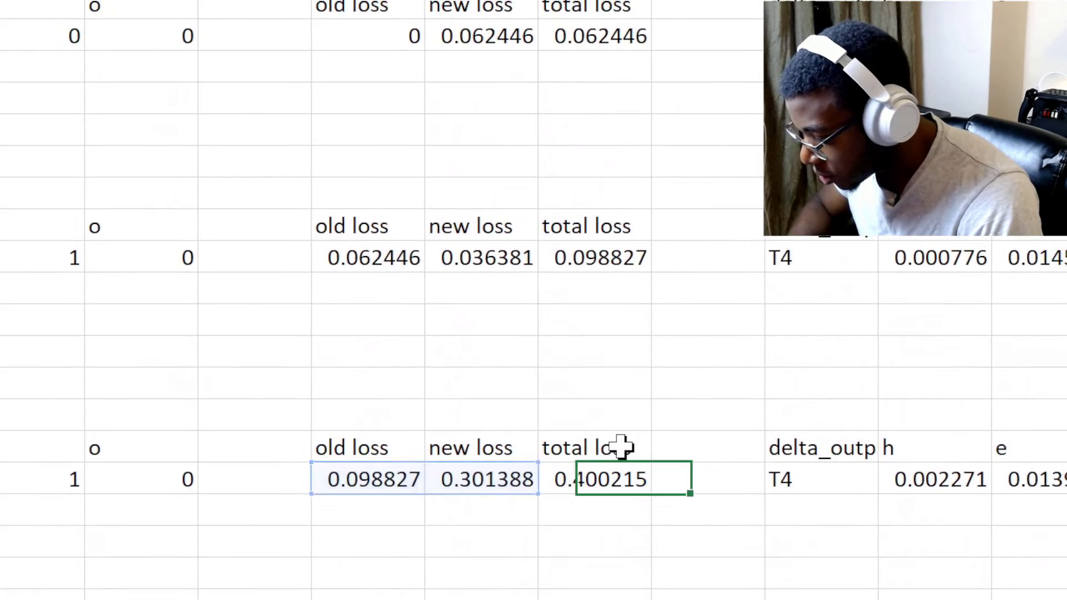
pyautogui.hscroll(6, 634, 446)
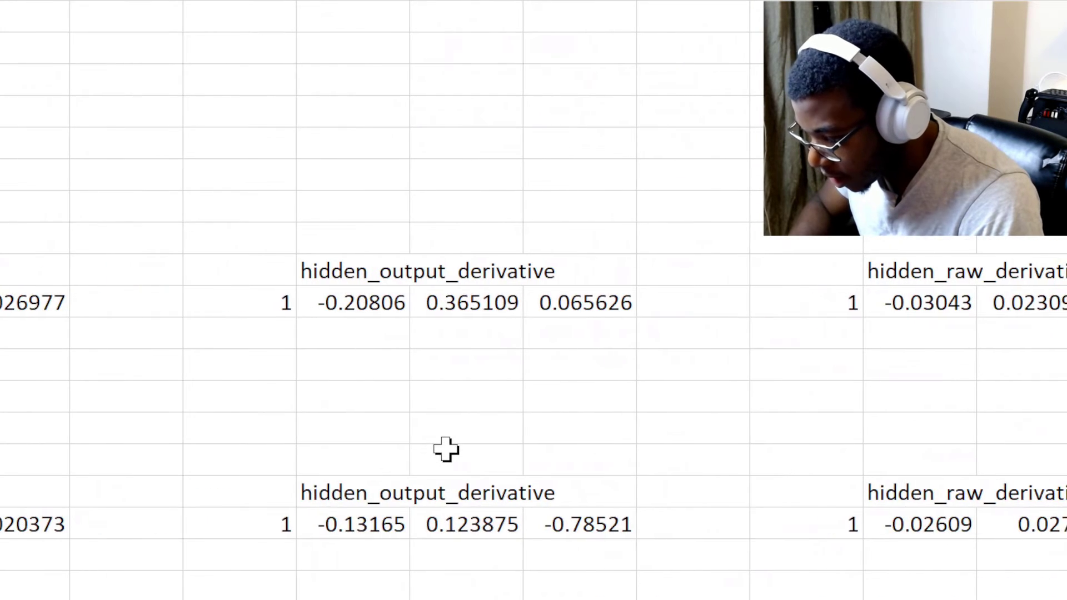
pyautogui.hscroll(-5, 446, 448)
pyautogui.scroll(2, 447, 447)
pyautogui.scroll(-6, 447, 448)
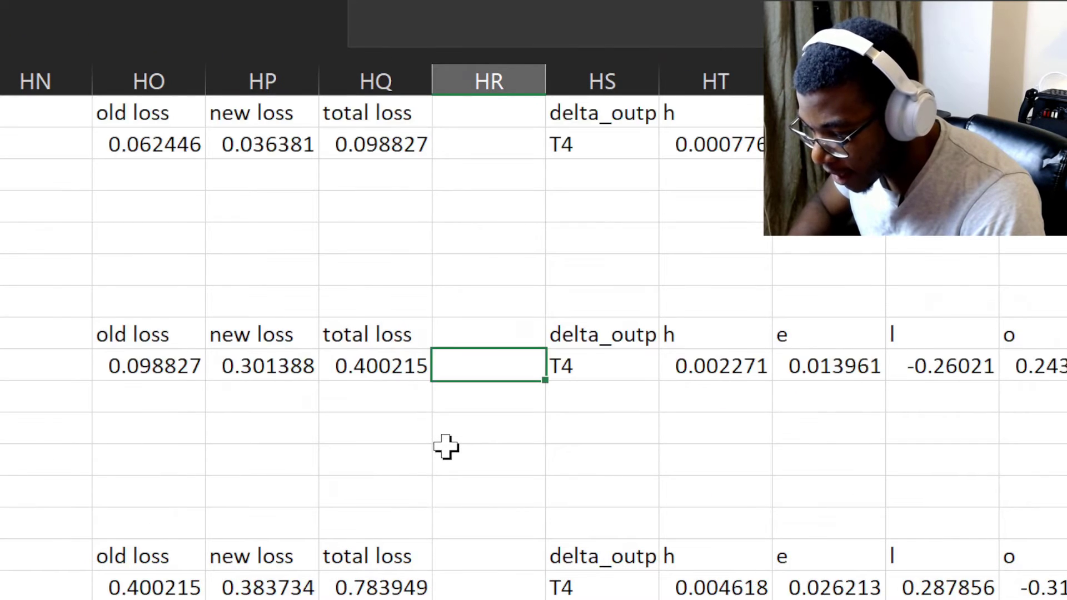
pyautogui.scroll(6, 446, 448)
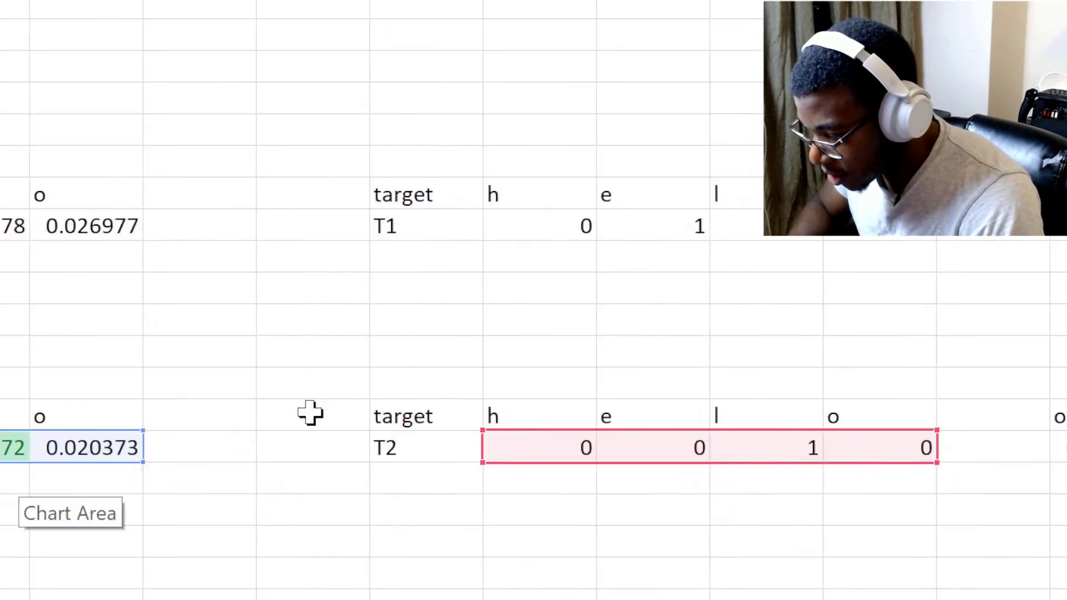
pyautogui.hscroll(4, 762, 435)
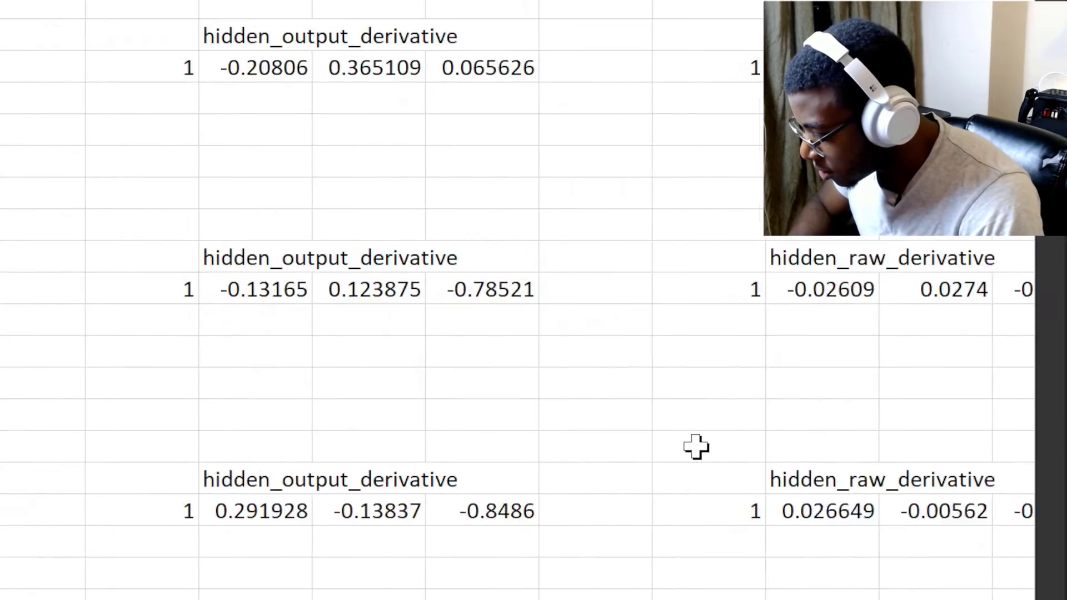
# Repoint the TRANSPOSE argument in the T1 hidden_output_derivative formula from $AV$3:$AY$5 to the copied weights3 block, GM3#.
pyautogui.click(445, 447)
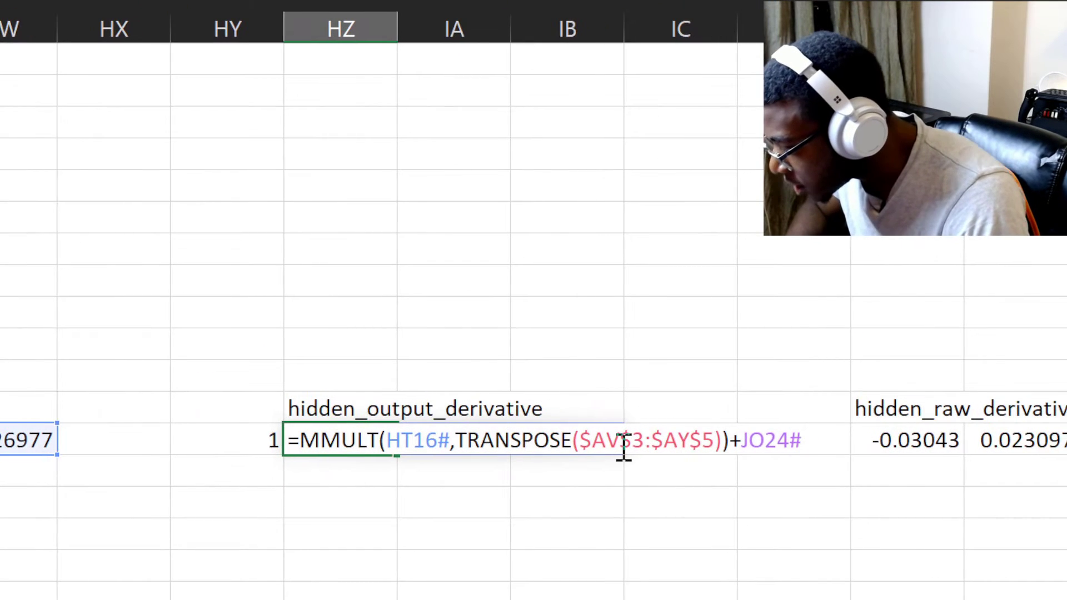
pyautogui.hscroll(-15, 440, 448)
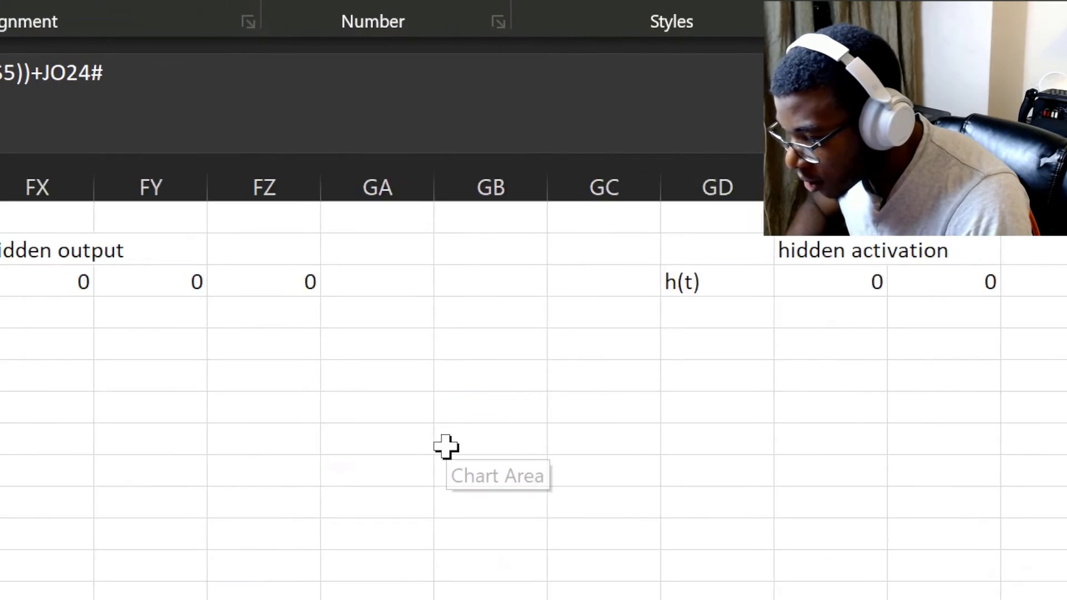
pyautogui.hscroll(-20, 445, 447)
pyautogui.hscroll(-15, 446, 447)
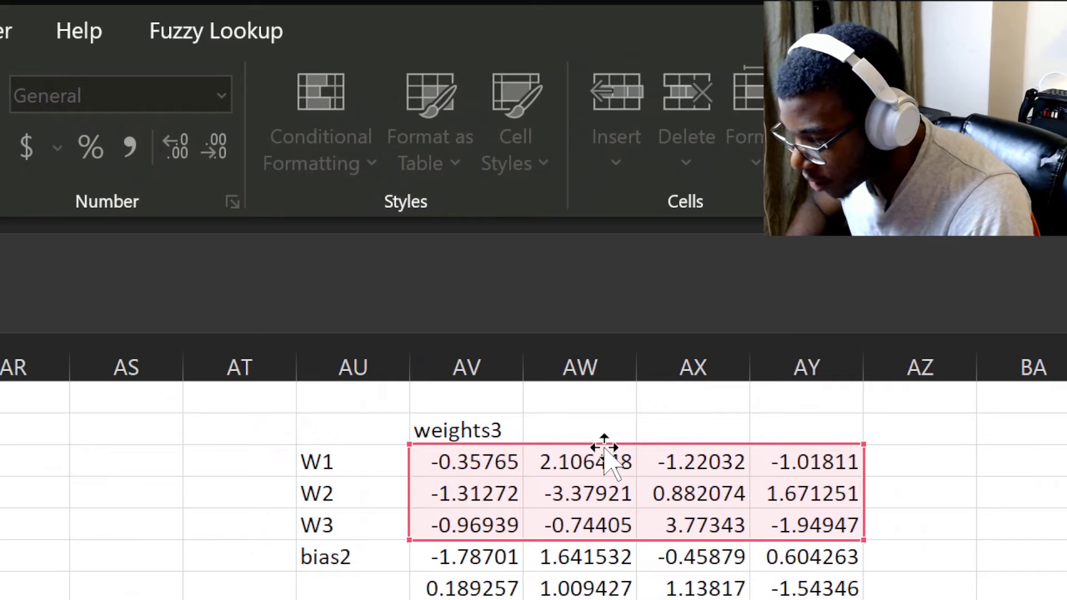
pyautogui.moveTo(605, 448); pyautogui.dragTo(977, 434)
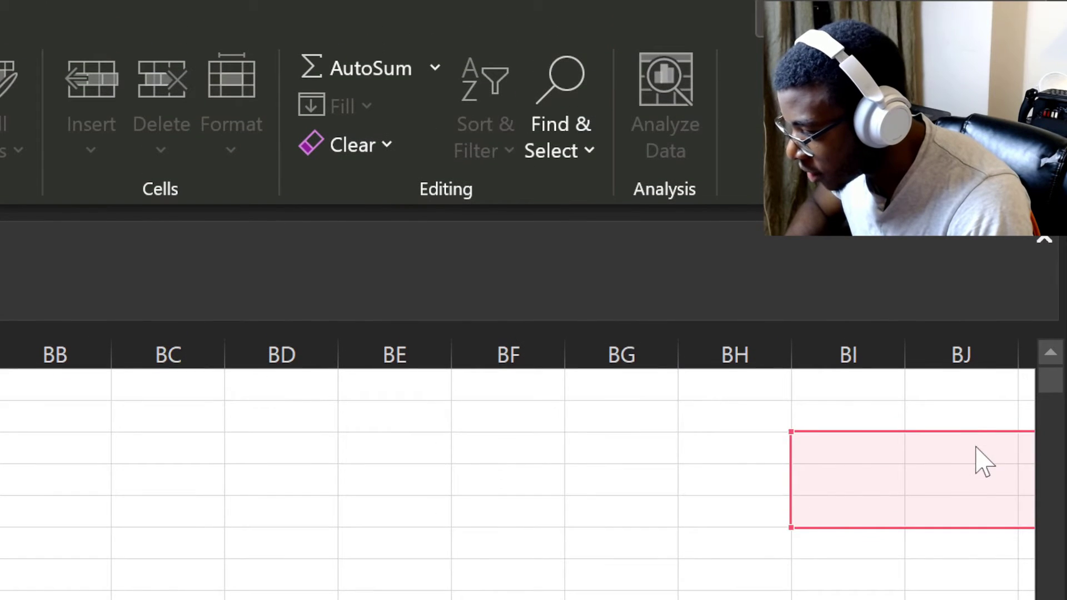
pyautogui.moveTo(1051, 450)
pyautogui.mouseDown()
pyautogui.moveTo(1058, 461)
pyautogui.moveTo(1052, 449)
pyautogui.mouseUp()
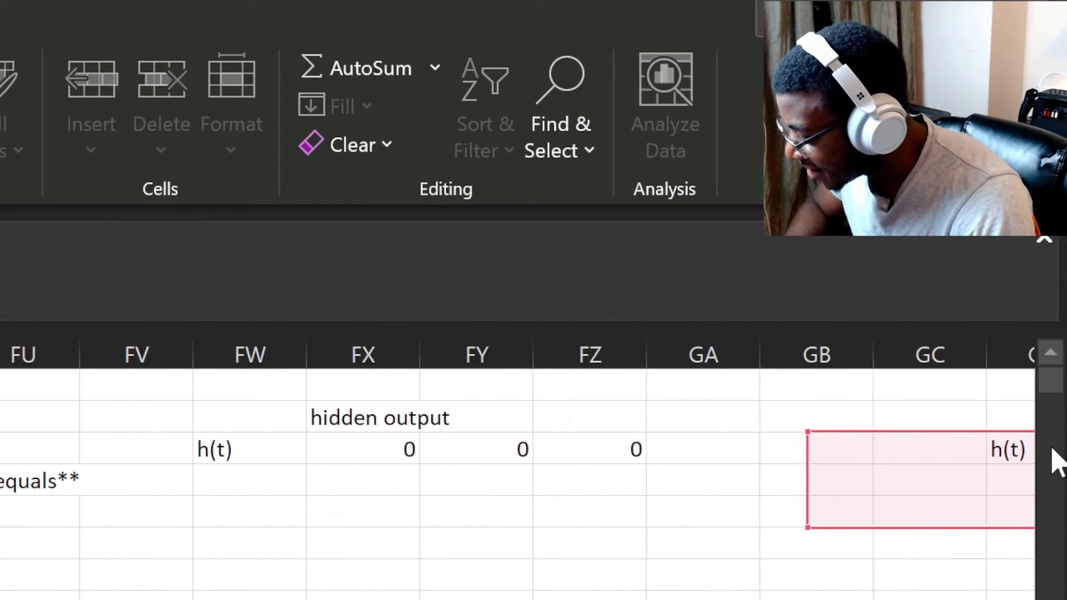
pyautogui.moveTo(1052, 449); pyautogui.dragTo(451, 462)
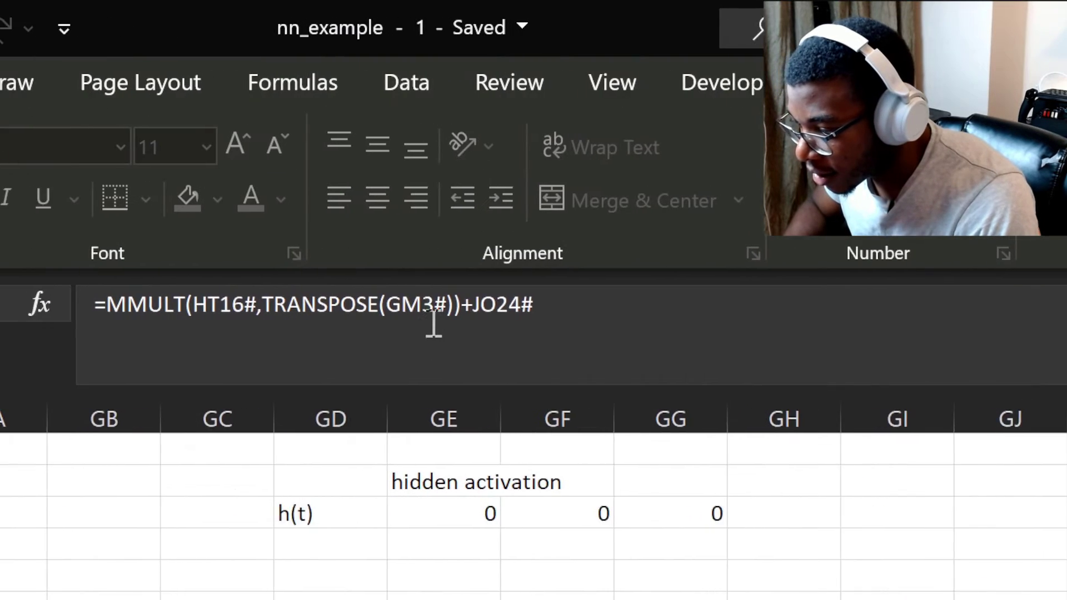
# Make the weights3 reference in the T1 hidden_output_derivative formula absolute as $GM$3#.
pyautogui.doubleClick(447, 312)
pyautogui.press('F4')
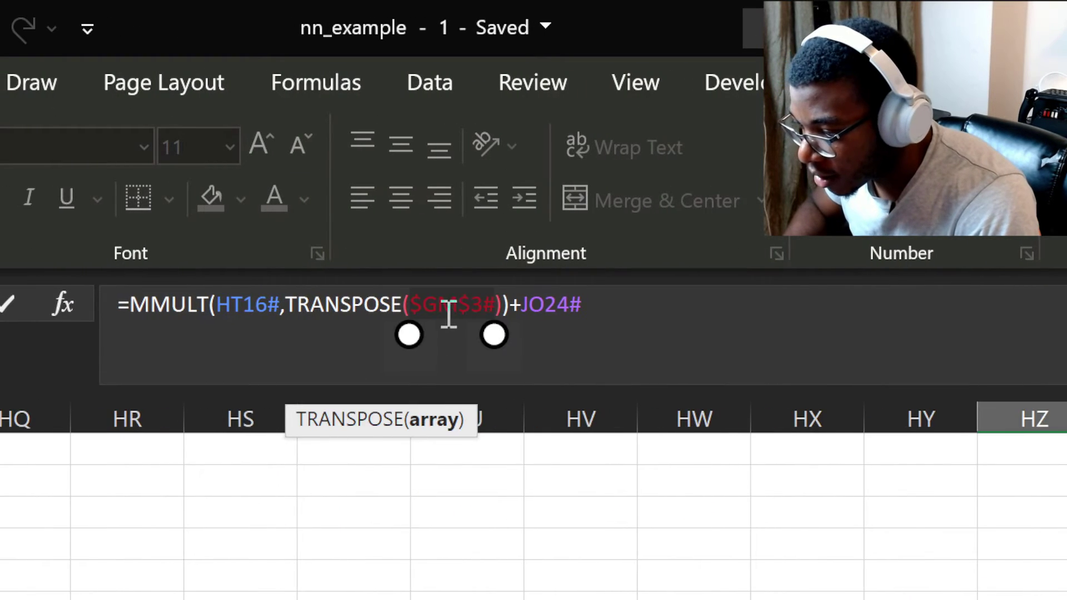
pyautogui.press('Return')
pyautogui.press('Up')
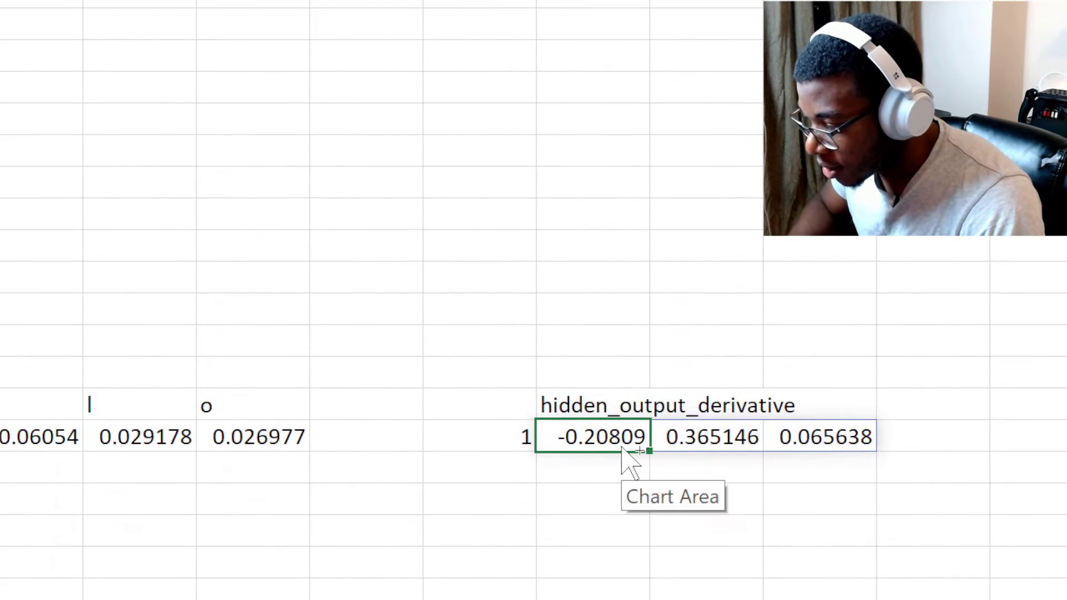
# Copy the T1 hidden_output_derivative formula into the T2, T3 and T4 rows, checking T2's JO31# reference to delta_hidden.
pyautogui.hotkey('ctrl', 'Down')
pyautogui.write('-0.20809')
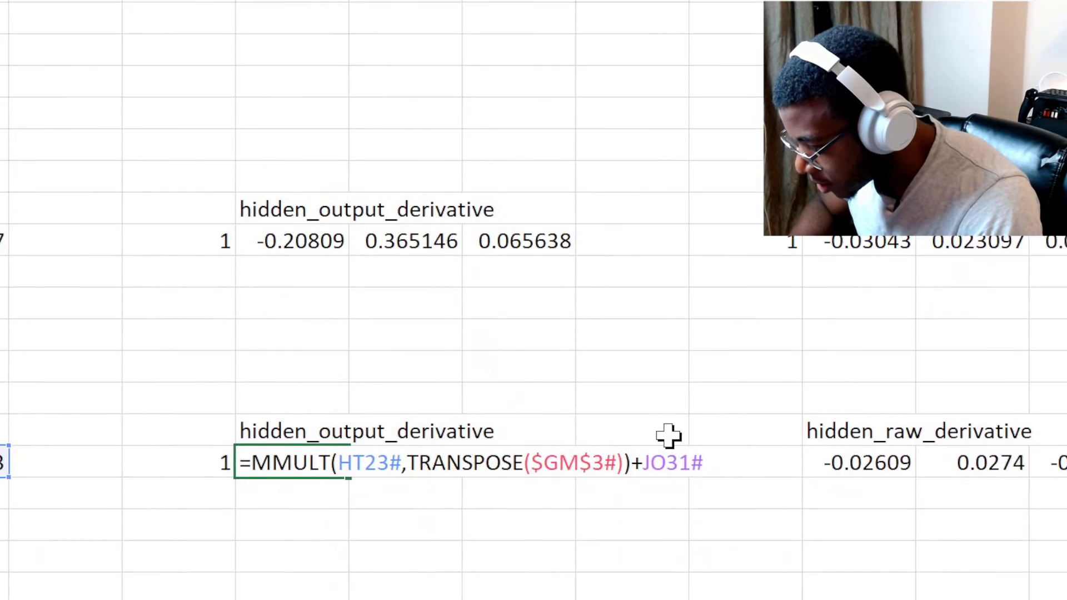
pyautogui.doubleClick(439, 227)
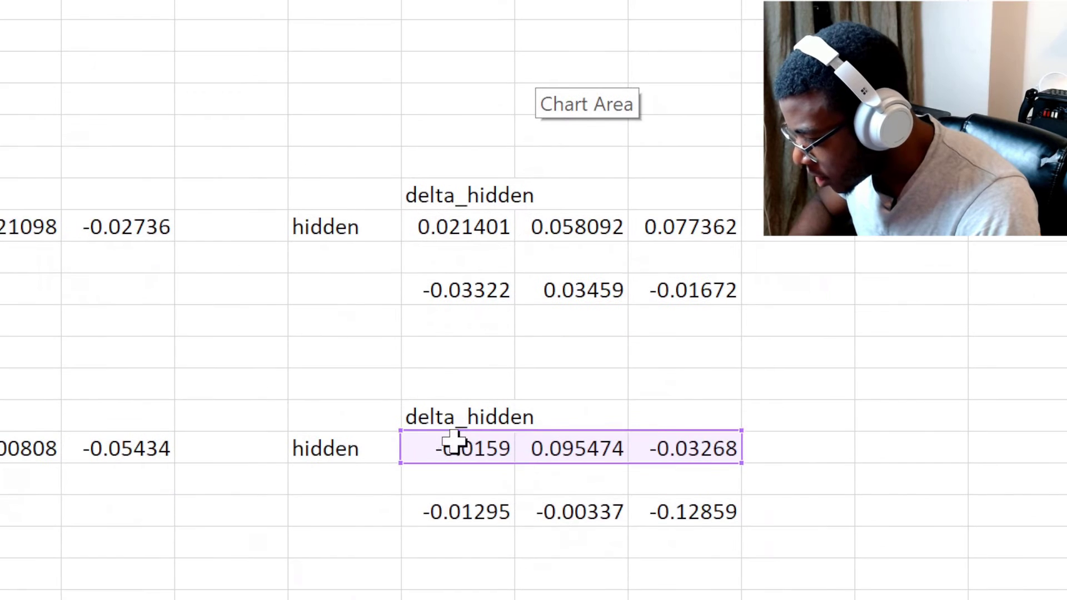
pyautogui.hscroll(-10, 449, 448)
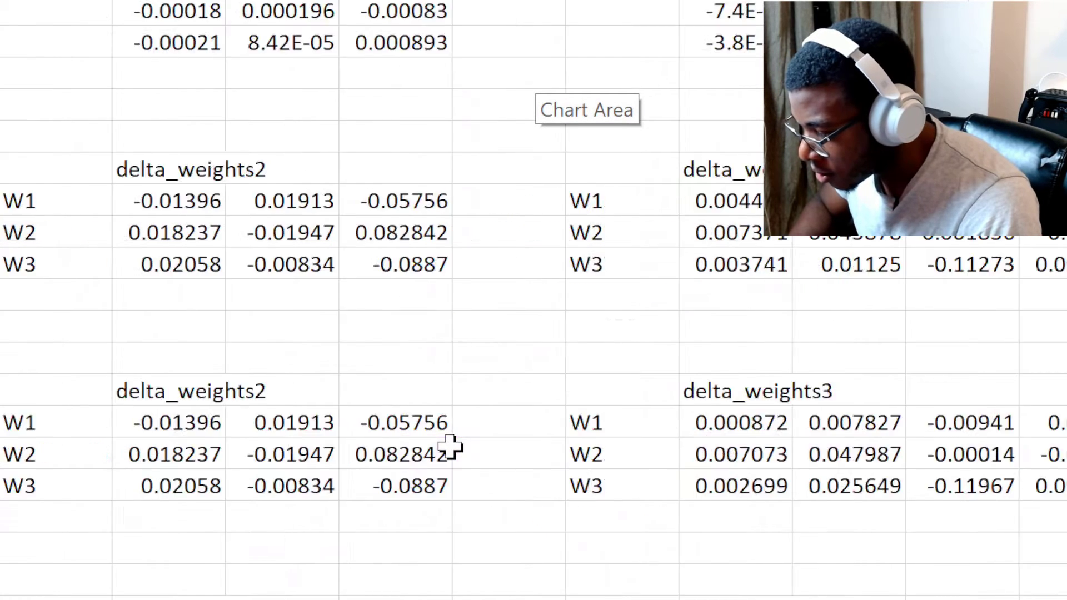
pyautogui.hscroll(-4, 285, 417)
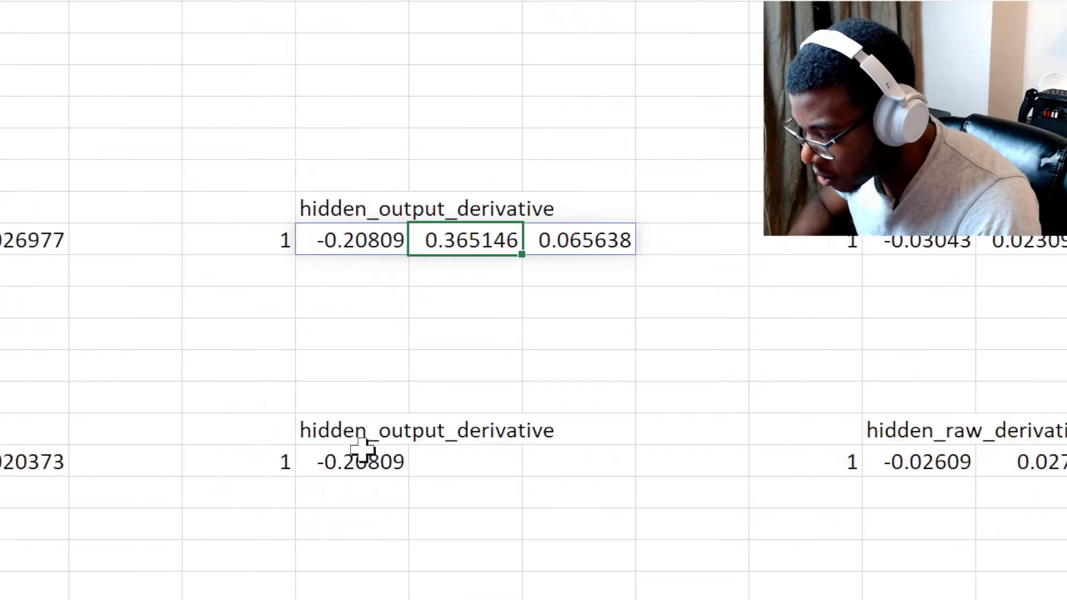
pyautogui.click(362, 447)
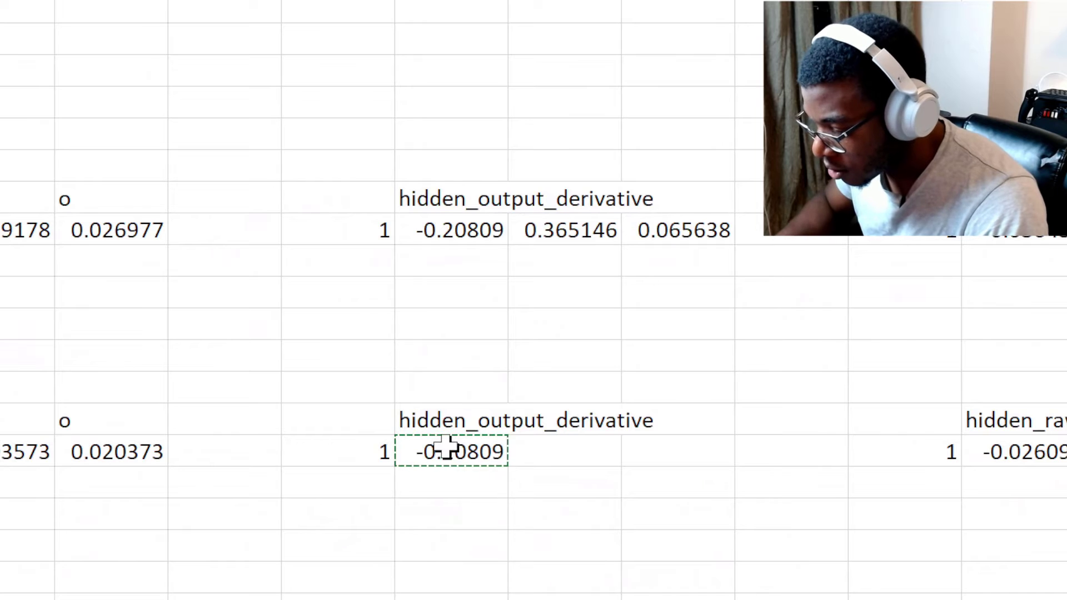
pyautogui.hotkey('ctrl', 'Down')
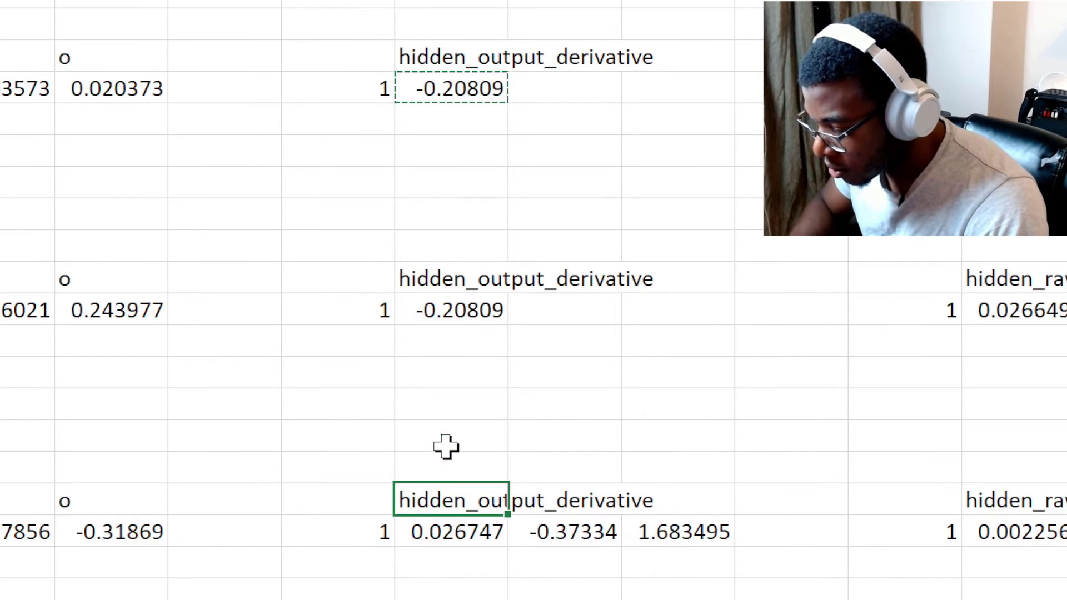
# Examine the T4 hidden_output_derivative formula and trace its $GM$3# weights3 and JO45# delta_hidden references.
pyautogui.press('F2')
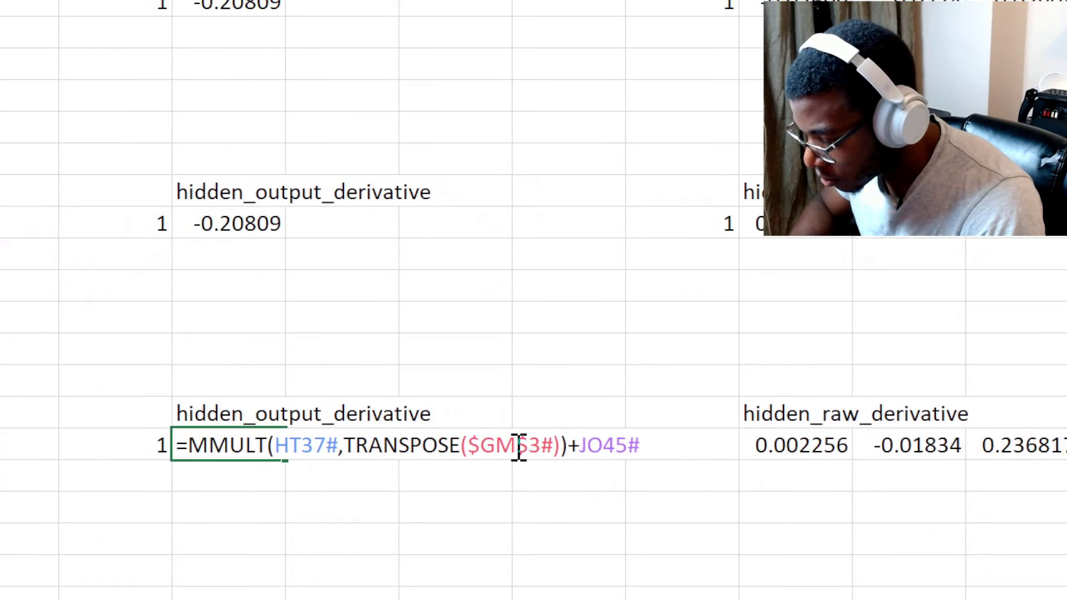
pyautogui.press('Return')
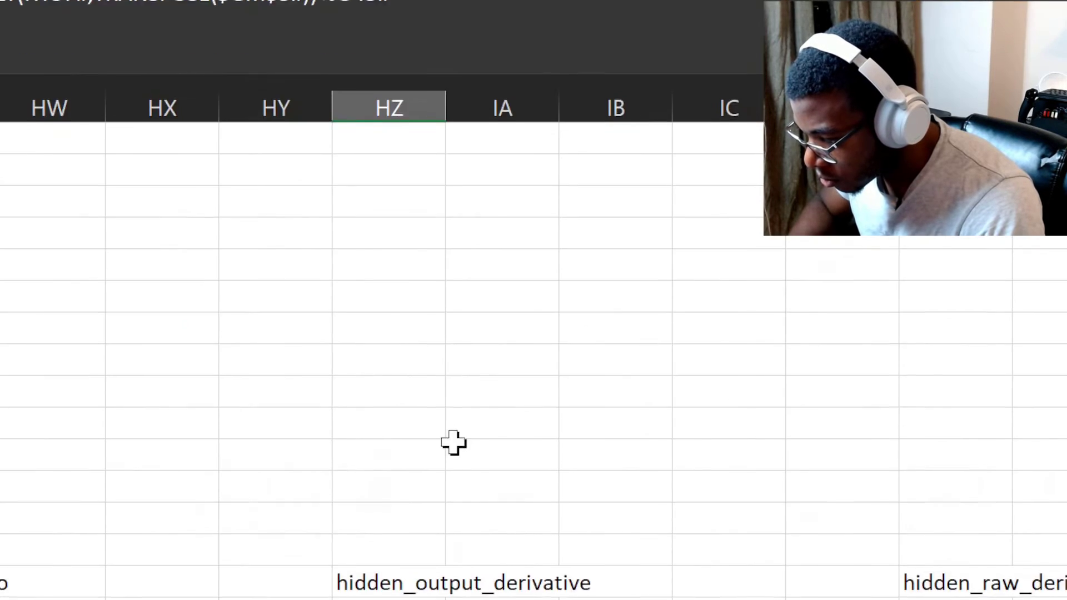
pyautogui.press('F2')
pyautogui.scroll(4, 331, 439)
pyautogui.hscroll(-3, 329, 445)
pyautogui.hscroll(10, 329, 445)
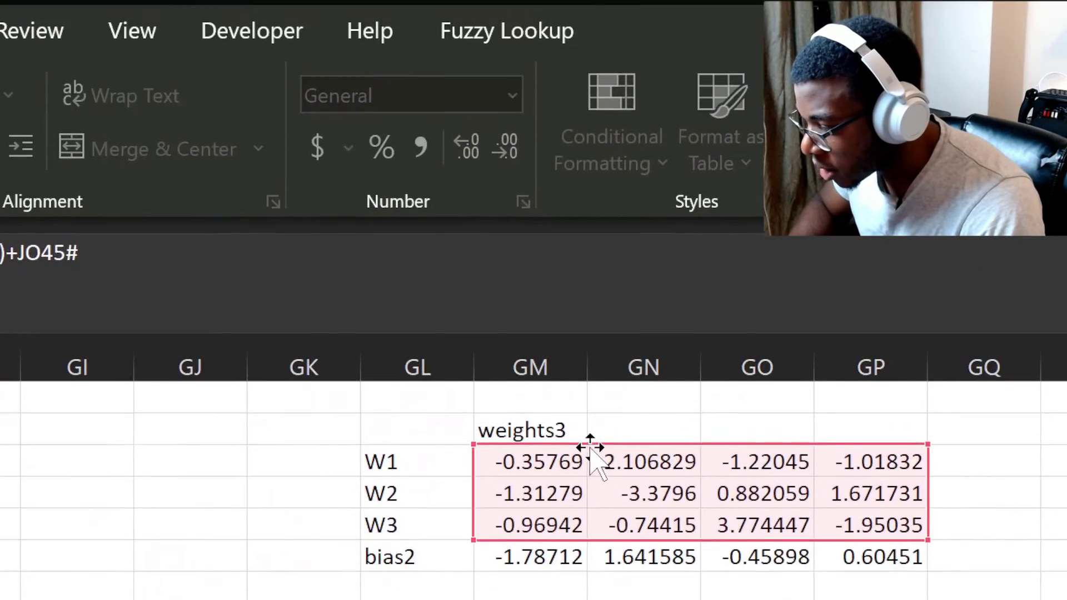
pyautogui.hscroll(15, 622, 445)
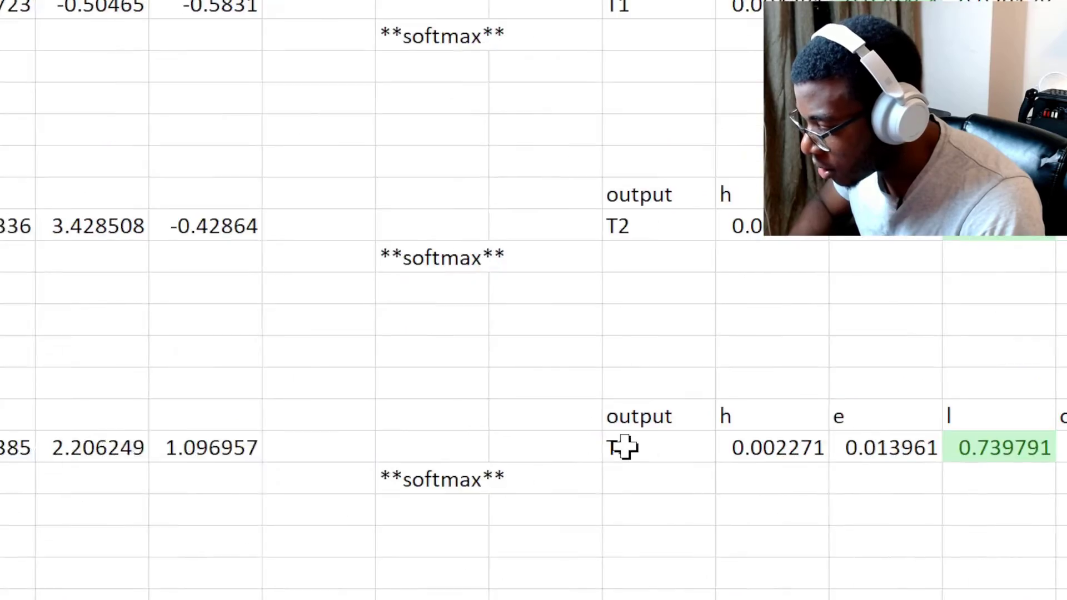
pyautogui.hscroll(15, 621, 446)
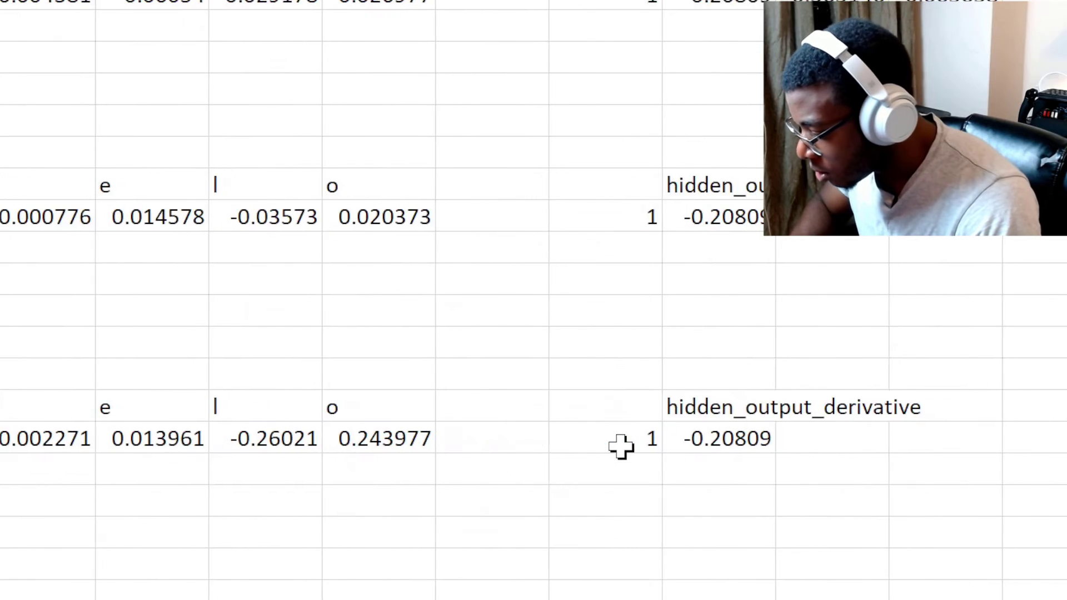
pyautogui.hscroll(15, 621, 446)
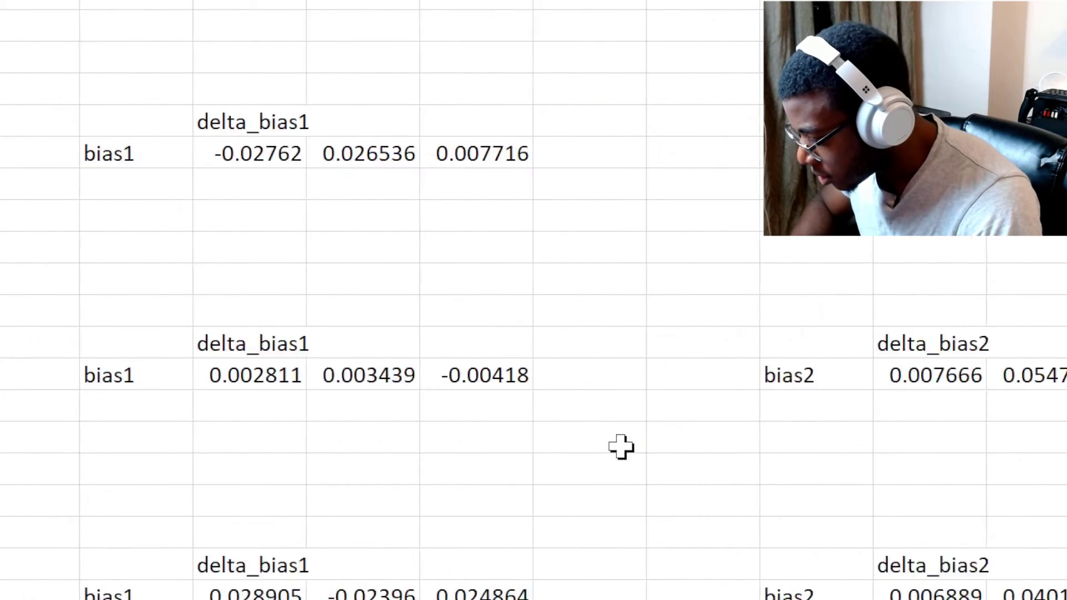
pyautogui.scroll(-3, 620, 446)
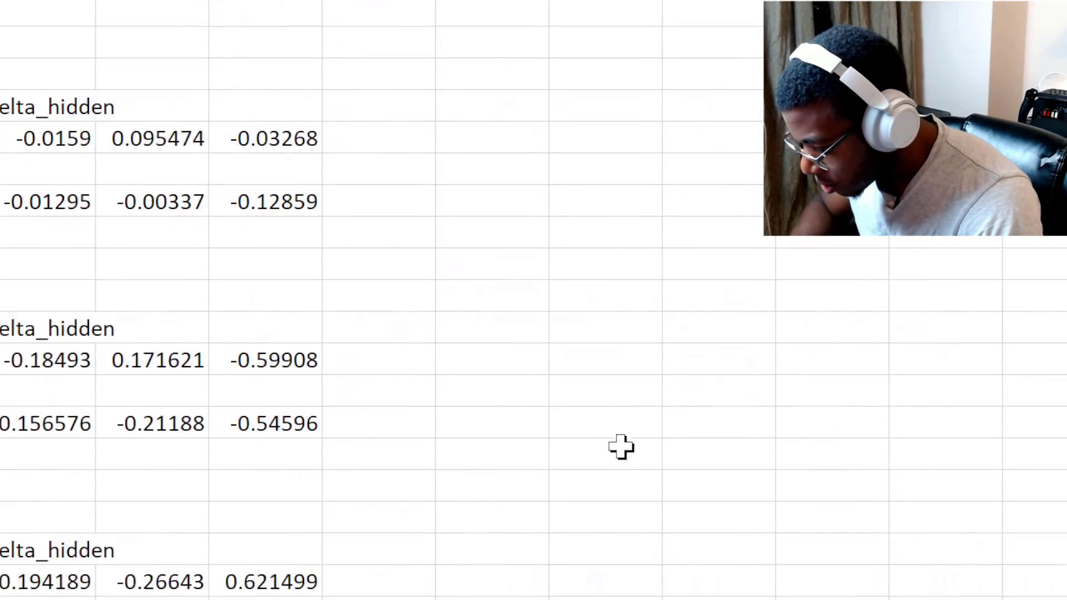
pyautogui.scroll(-1, 446, 447)
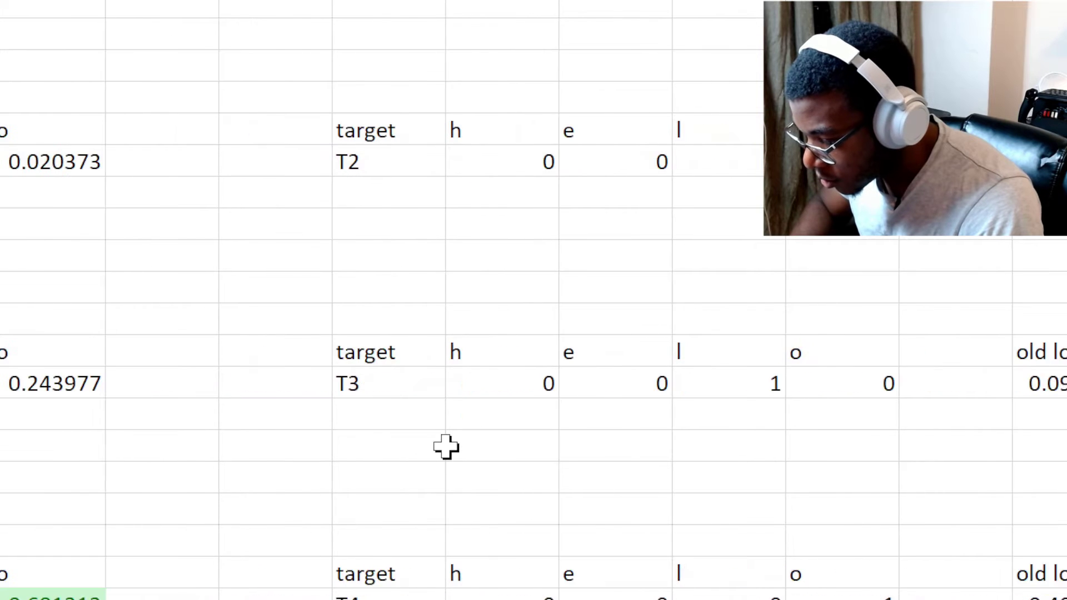
# Examine the T2 hidden_output_derivative formula and trace its HT23# and JO31# references.
pyautogui.hscroll(-2, 446, 448)
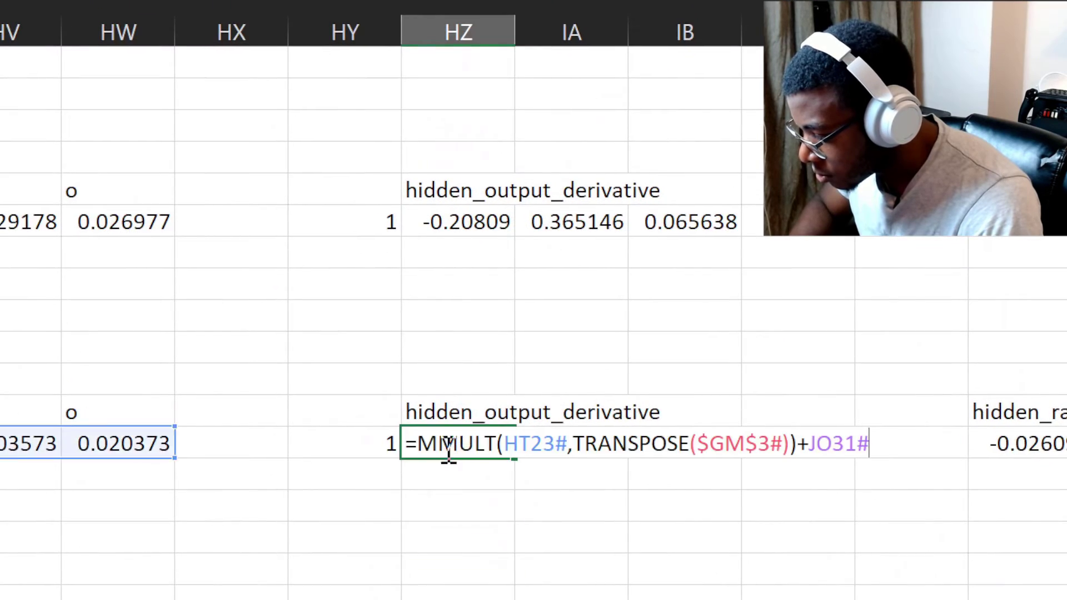
pyautogui.hscroll(10, 619, 443)
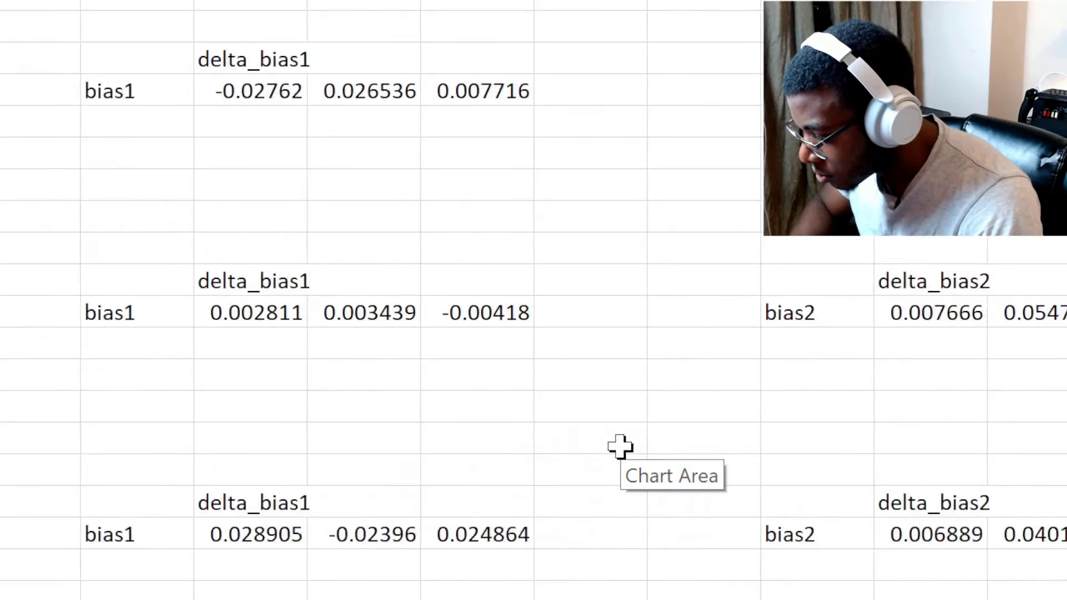
pyautogui.hscroll(-10, 620, 446)
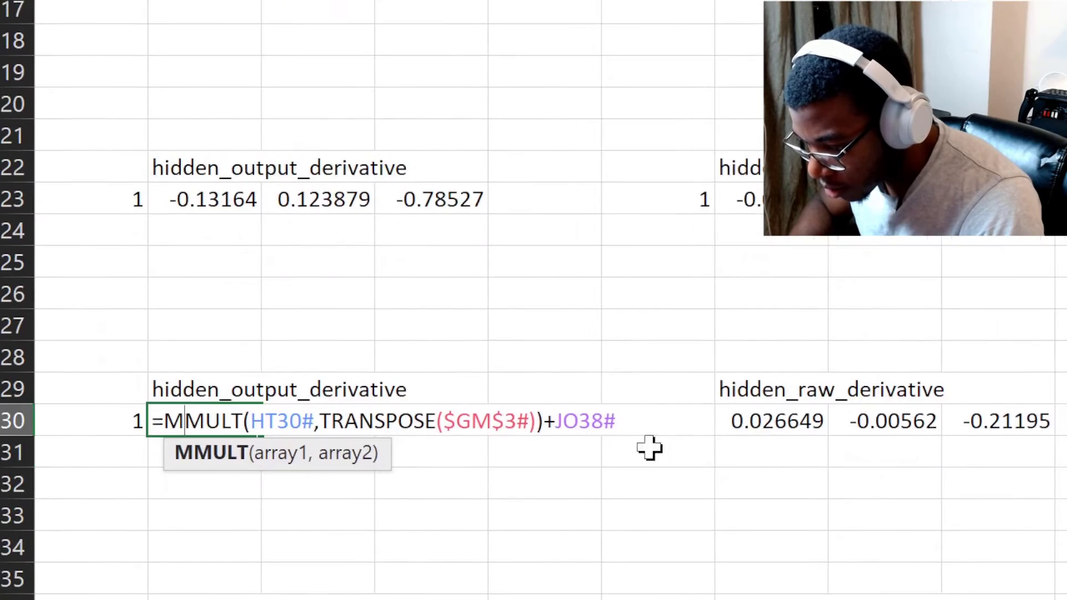
# Trace the HT30# and JO38# references of the T3 hidden_output_derivative formula and review the delta_weights1 tables.
pyautogui.scroll(3, 706, 419)
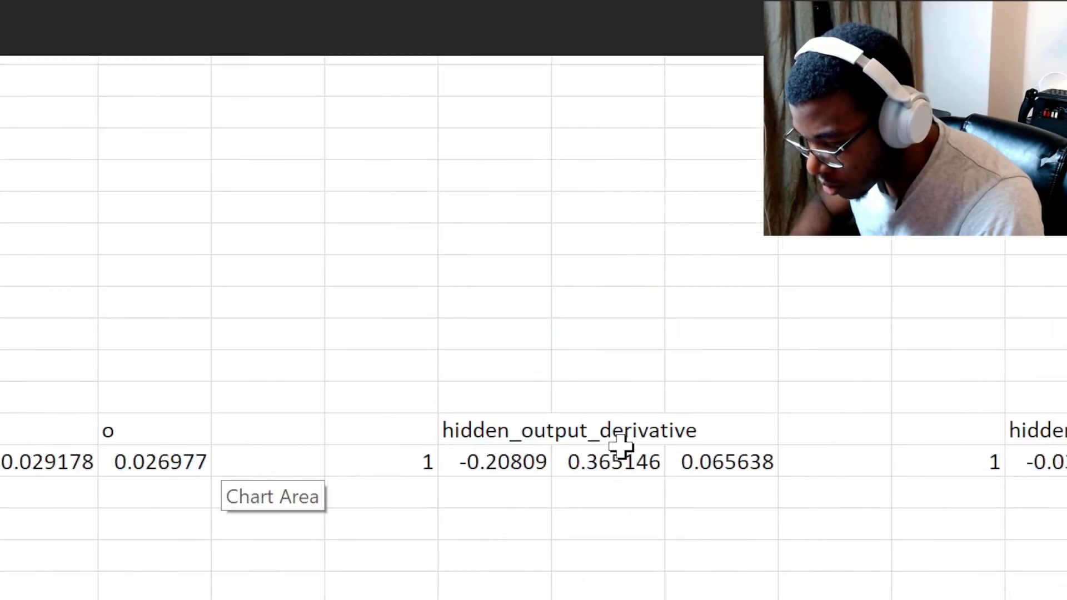
pyautogui.hscroll(-3, 442, 433)
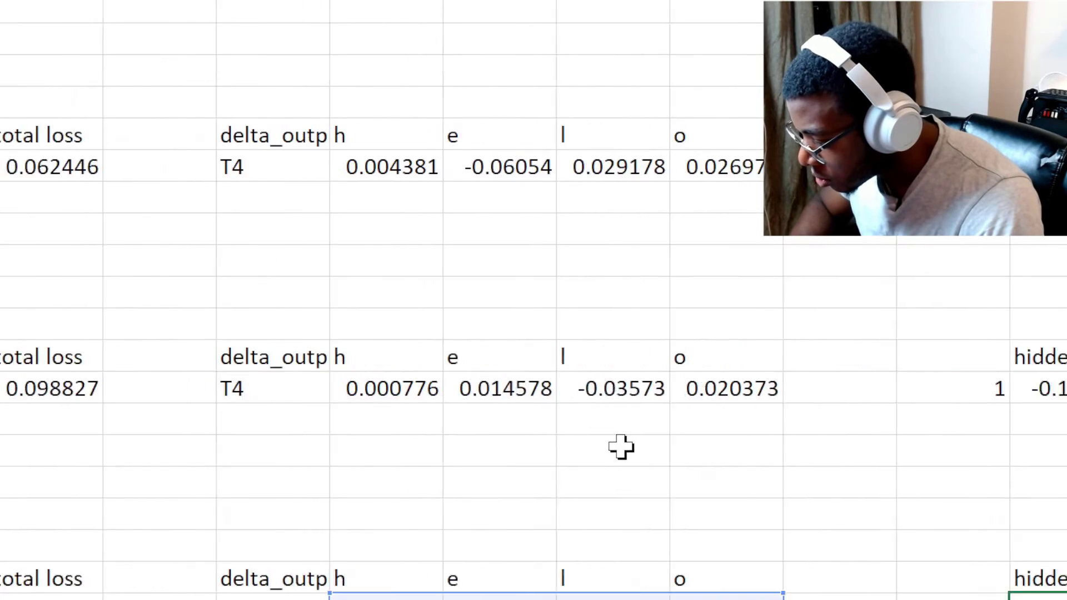
pyautogui.hscroll(3, 621, 447)
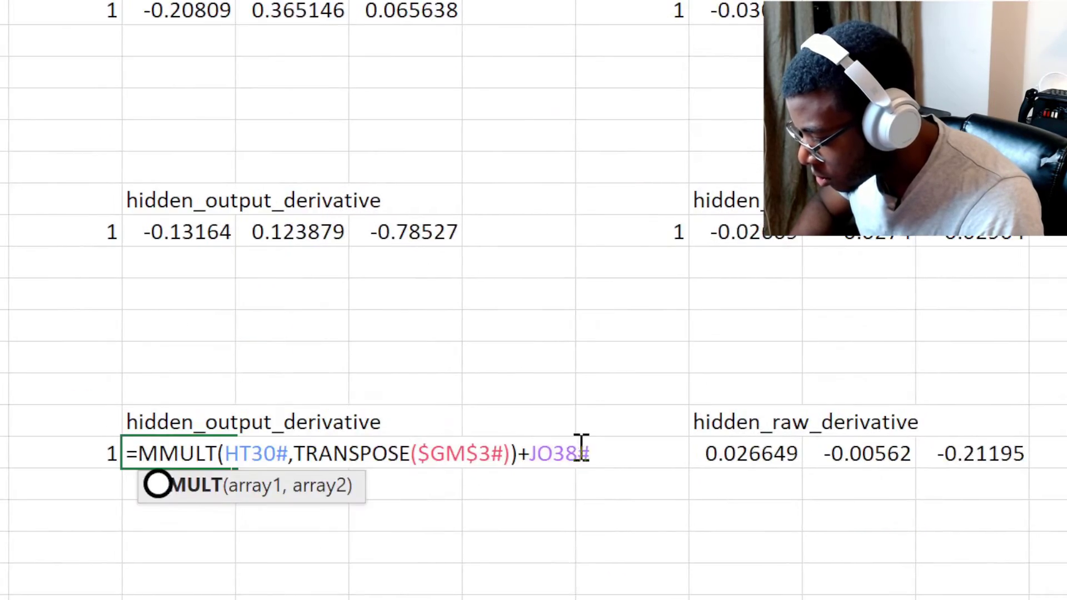
pyautogui.hscroll(5, 674, 444)
pyautogui.hscroll(3, 621, 447)
pyautogui.scroll(-2, 621, 446)
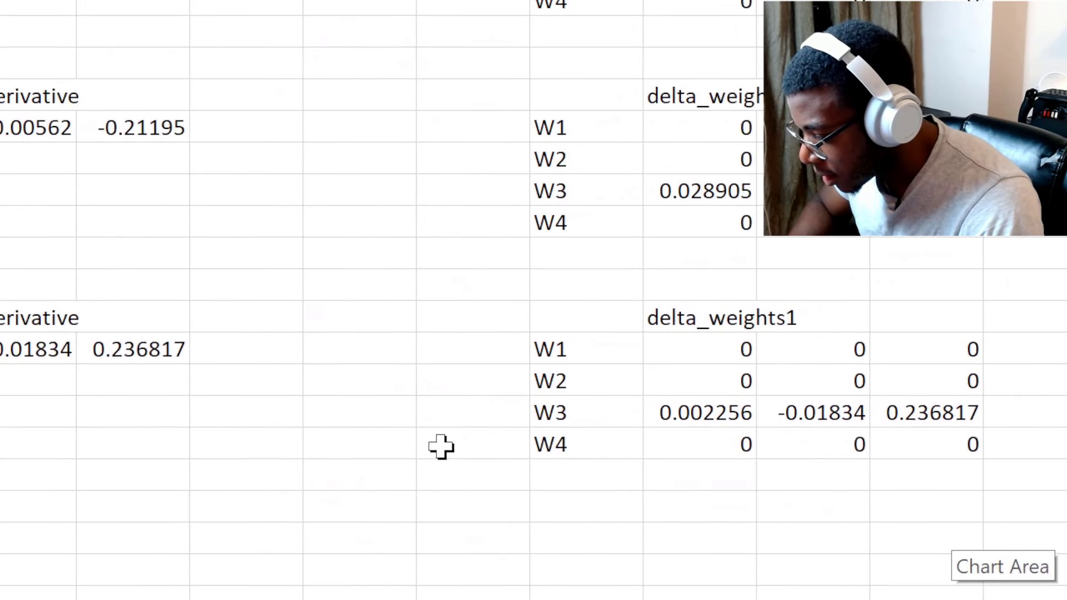
pyautogui.hscroll(-4, 446, 449)
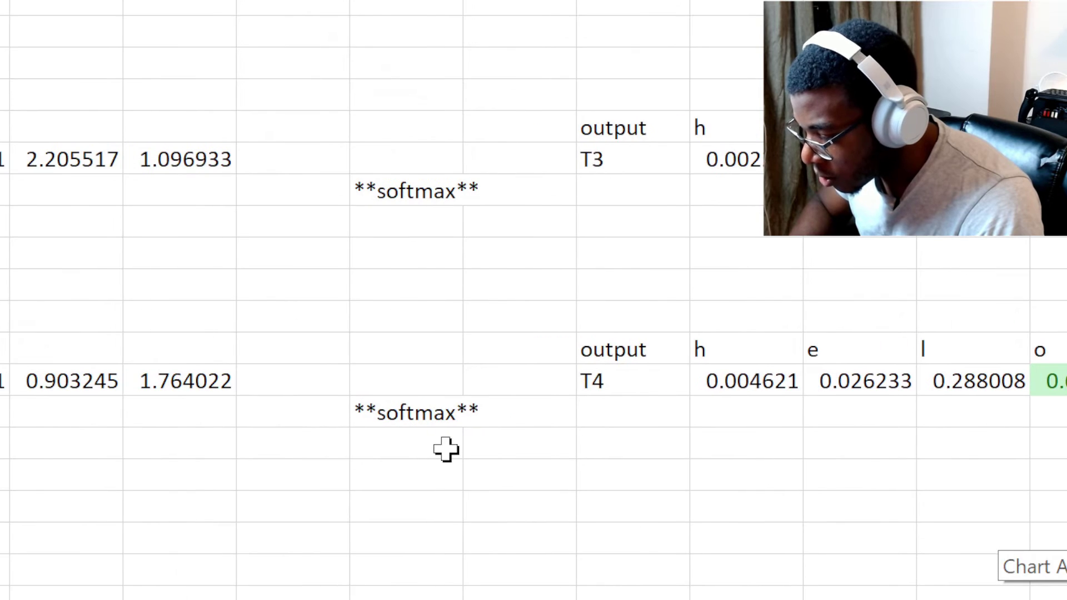
# Review the T4 hidden_raw_derivative and delta_weights1 tables and the zero-filled delta_weights tables beneath the copied block's last row.
pyautogui.hscroll(12, 446, 449)
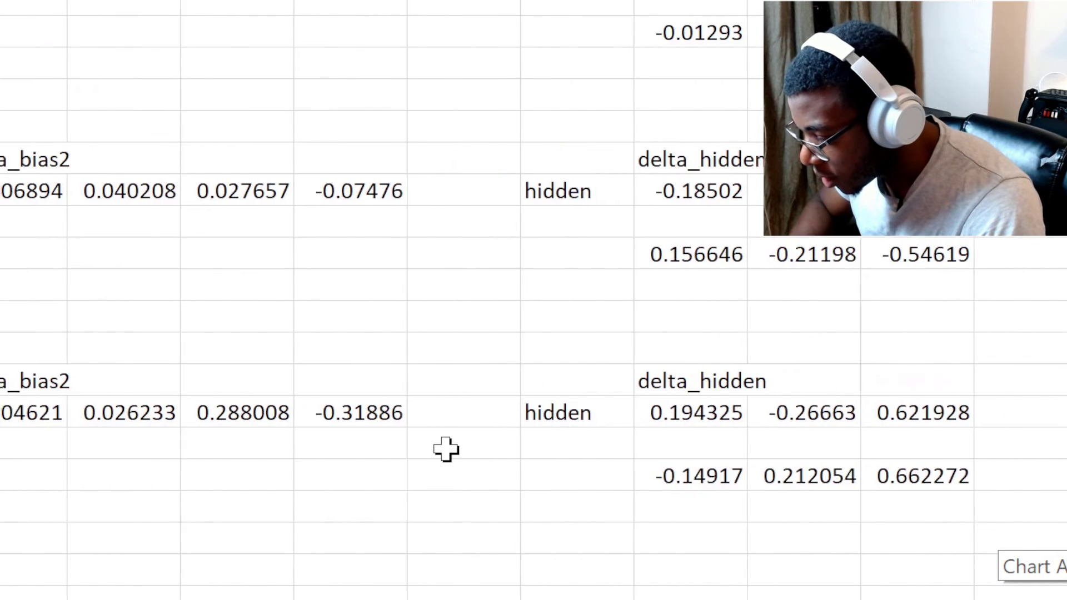
pyautogui.hscroll(-1, 447, 449)
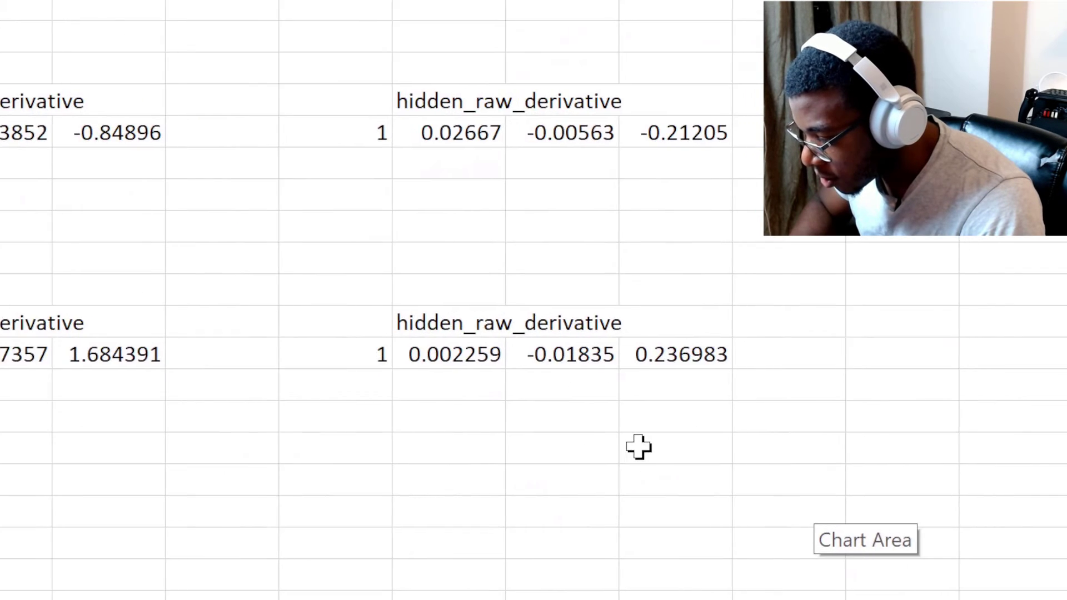
pyautogui.click(534, 425)
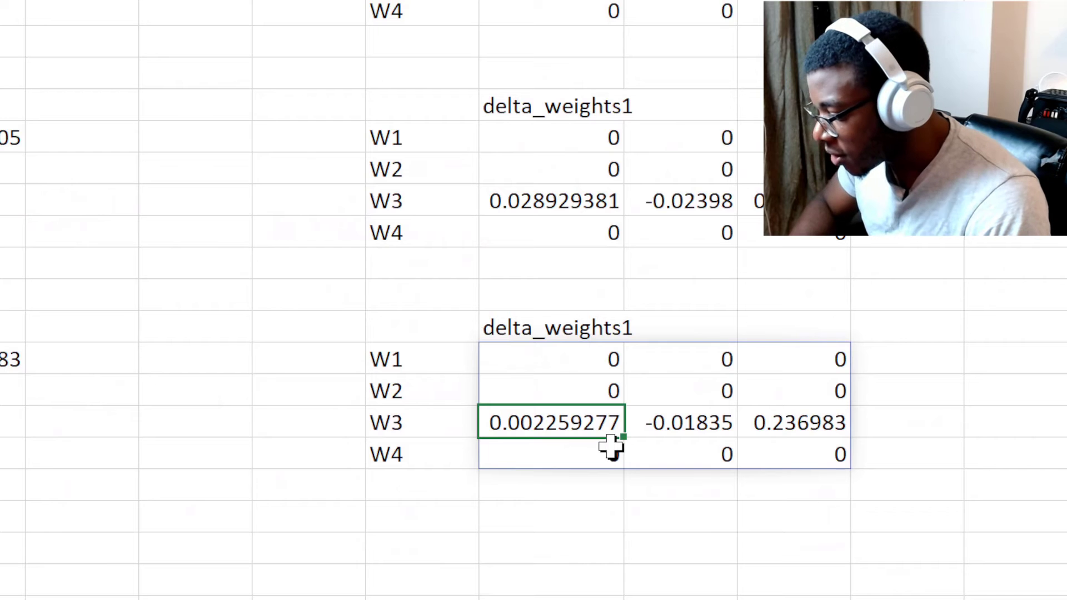
pyautogui.scroll(-2, 611, 446)
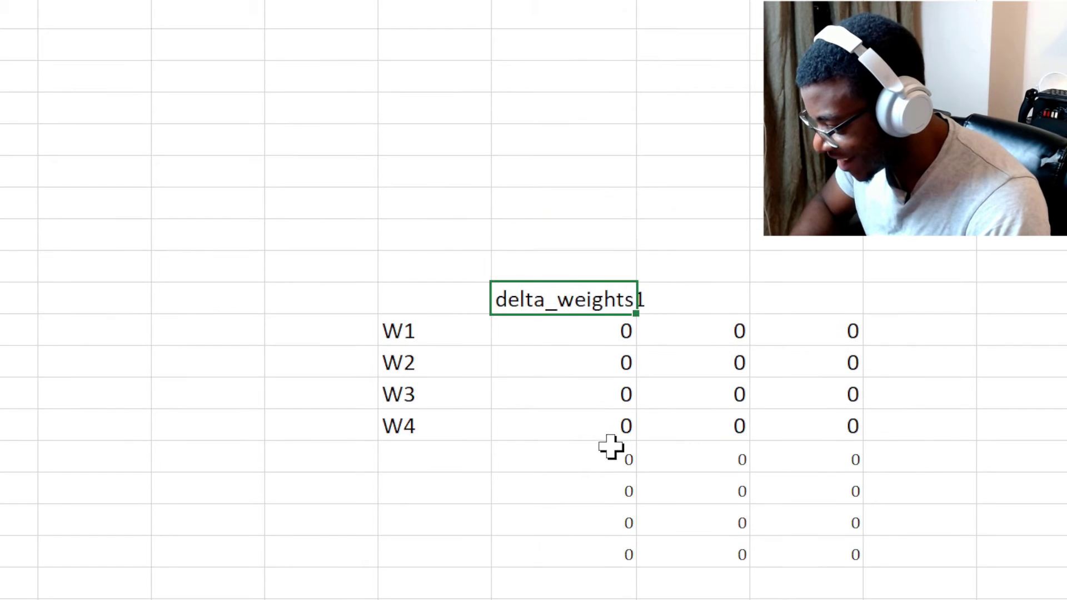
pyautogui.scroll(1, 524, 443)
pyautogui.hscroll(5, 524, 445)
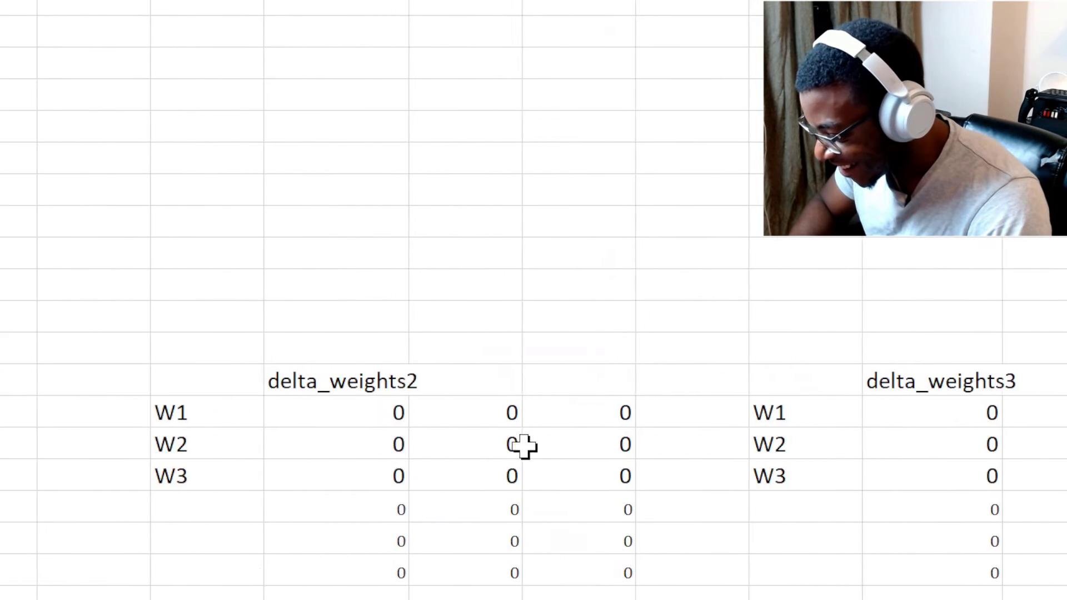
# Select the zero-filled delta tables beneath T4 across to the hidden label and check the empty rows near row 4150.
pyautogui.moveTo(781, 437); pyautogui.dragTo(995, 439)
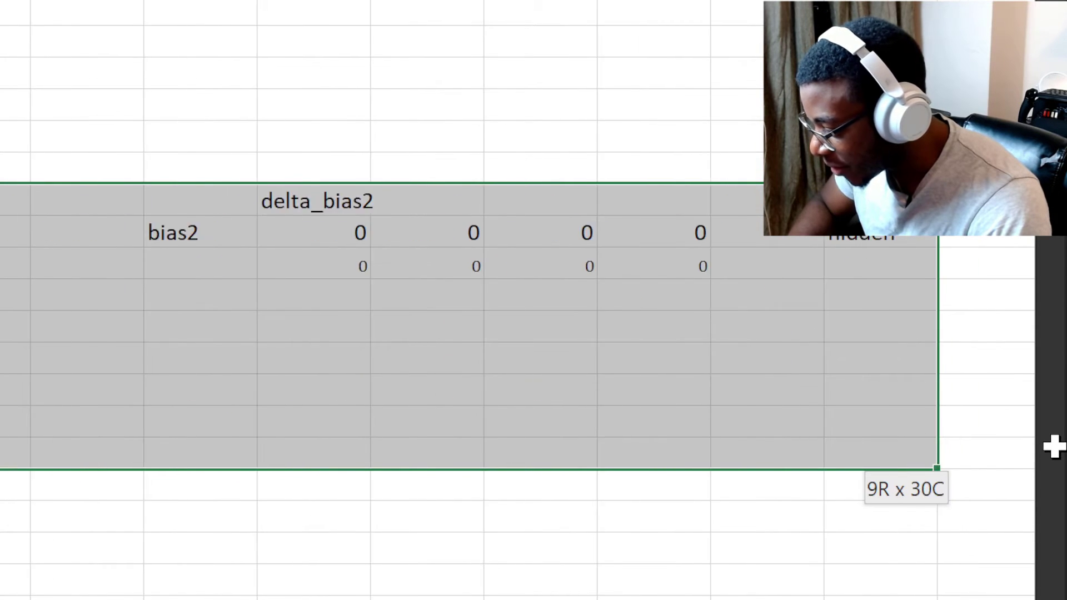
pyautogui.moveTo(637, 406); pyautogui.dragTo(431, 434)
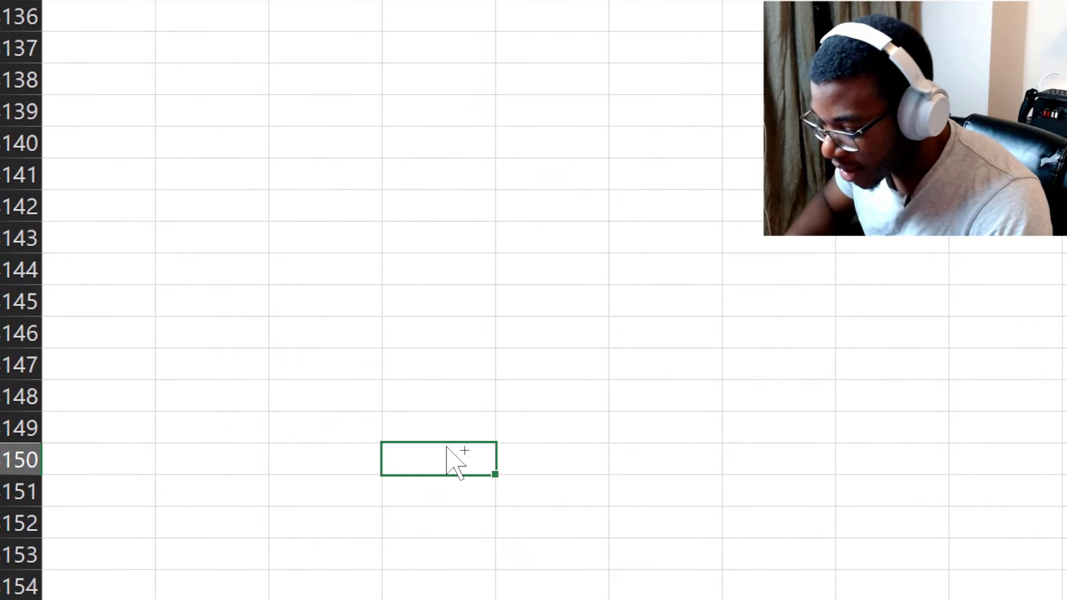
pyautogui.scroll(4, 446, 447)
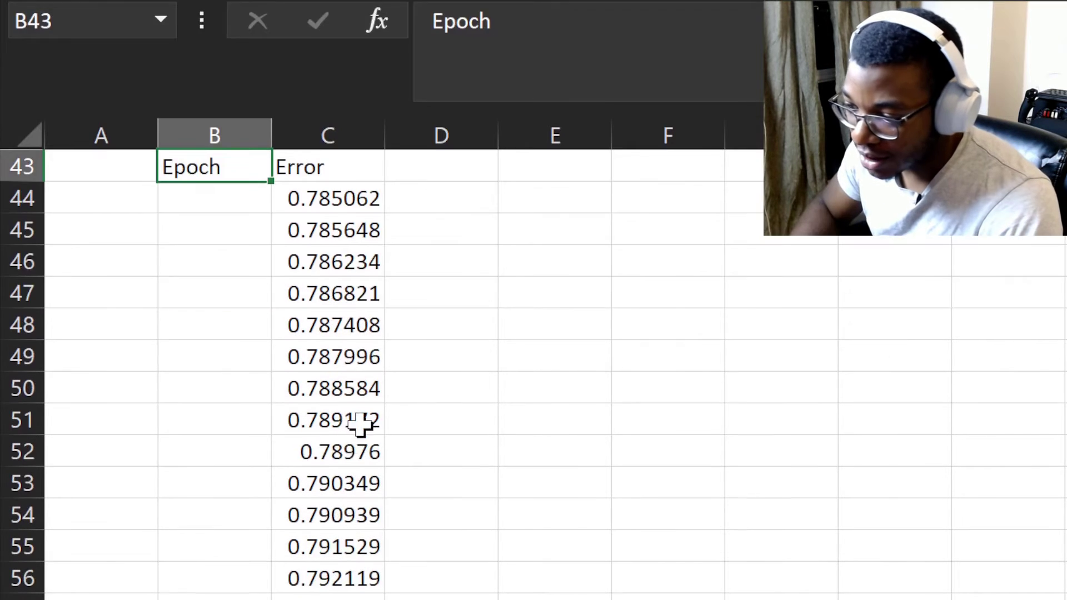
# Scan the Error column of the epoch log through its long run of values and return to the start of the sheet.
pyautogui.click(348, 572)
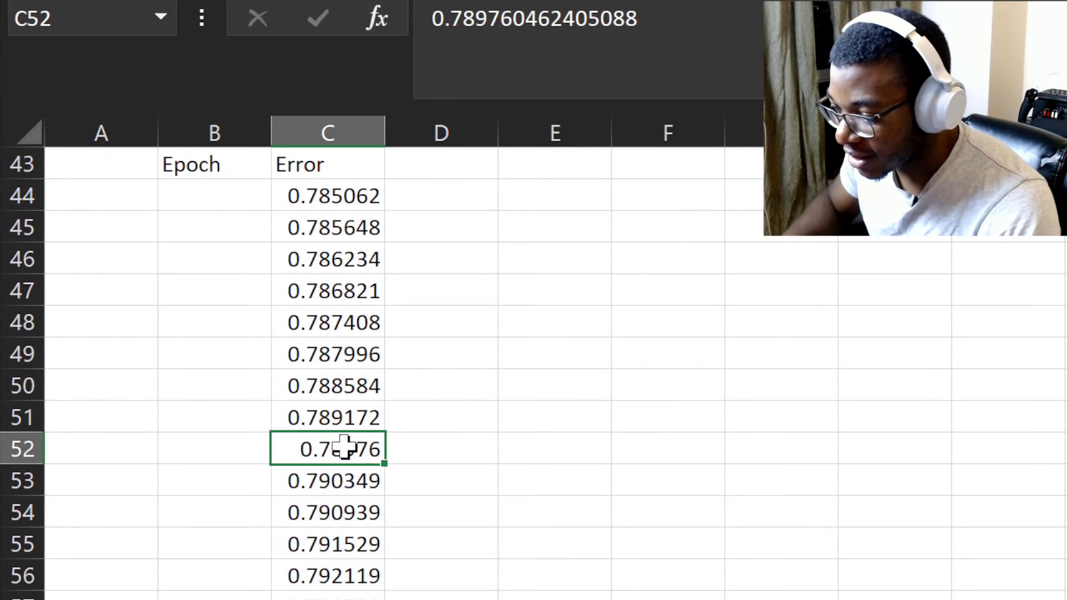
pyautogui.hotkey('ctrl', 'Down')
pyautogui.press('Down')
pyautogui.hotkey('ctrl', 'Right')
pyautogui.hotkey('ctrl', 'Left')
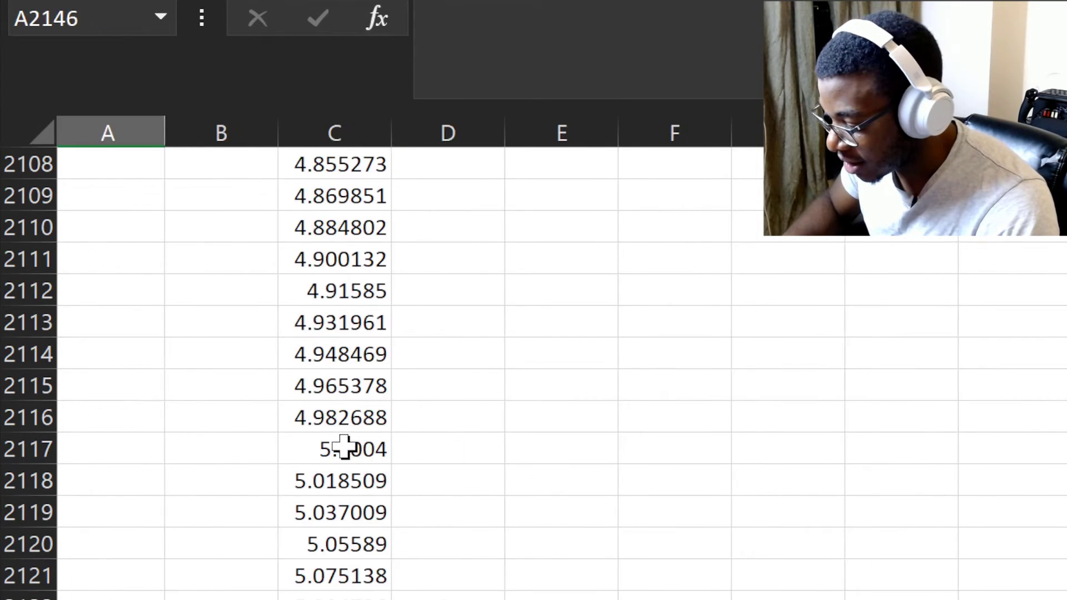
pyautogui.hotkey('ctrl', 'Right')
pyautogui.hotkey('ctrl', 'Left')
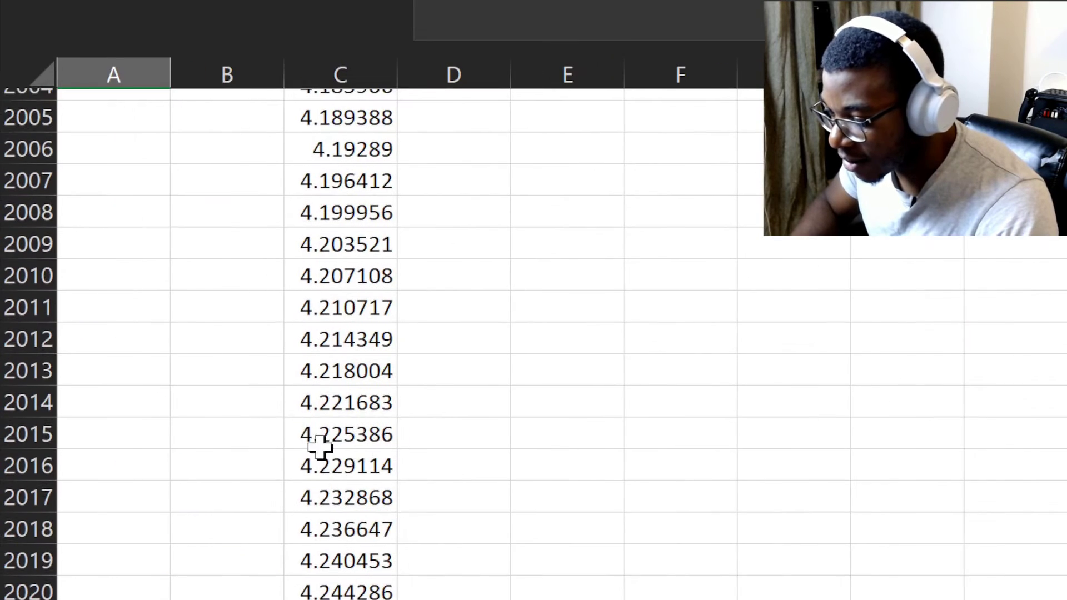
pyautogui.click(350, 439)
pyautogui.hotkey('ctrl', 'Up')
pyautogui.press('Up')
pyautogui.press('Up')
pyautogui.press('Up')
pyautogui.press('Up')
pyautogui.press('Up')
pyautogui.press('Up')
pyautogui.press('Up')
pyautogui.press('Up')
pyautogui.press('Up')
pyautogui.press('Up')
pyautogui.press('Up')
pyautogui.press('Up')
pyautogui.press('Up')
pyautogui.press('Up')
pyautogui.press('Up')
pyautogui.press('Up')
pyautogui.press('Up')
pyautogui.press('Up')
pyautogui.press('Up')
pyautogui.press('Up')
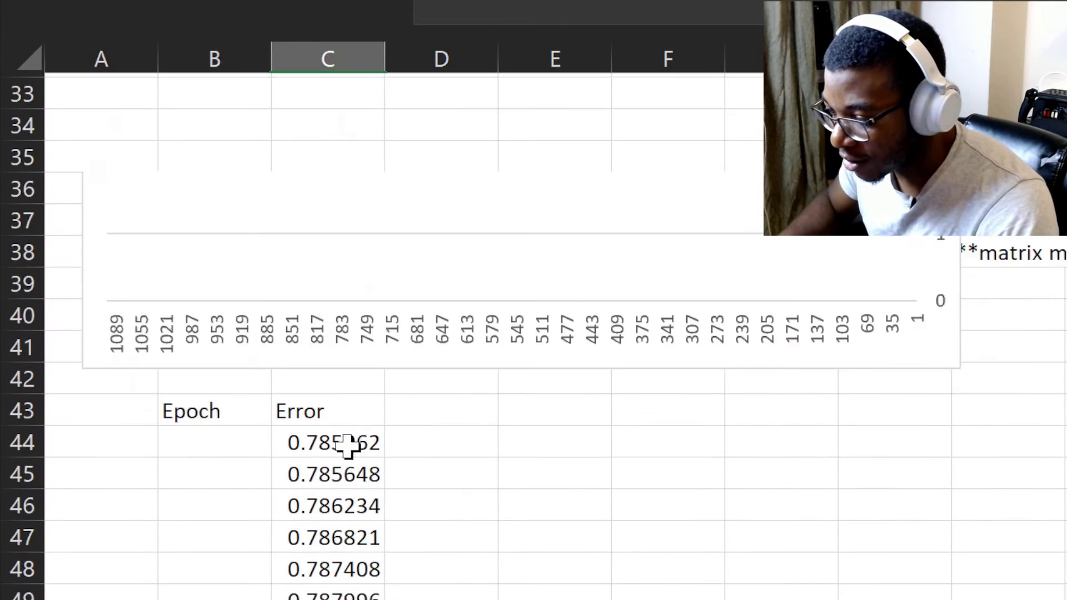
pyautogui.press('Right')
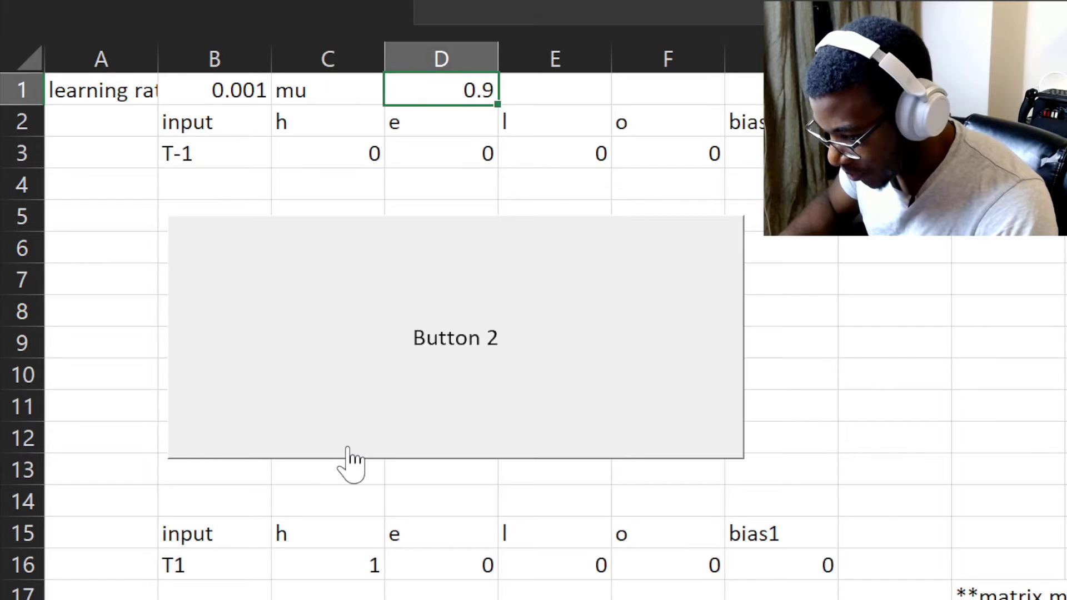
# Go across the sheet to the copied network block and review its weights, delta_output and delta_weights1 tables.
pyautogui.hotkey('ctrl', 'Right')
pyautogui.hotkey('ctrl', 'Left')
pyautogui.hotkey('ctrl', 'Left')
pyautogui.press('Right')
pyautogui.press('Right')
pyautogui.press('Right')
pyautogui.press('Right')
pyautogui.press('Right')
pyautogui.press('Right')
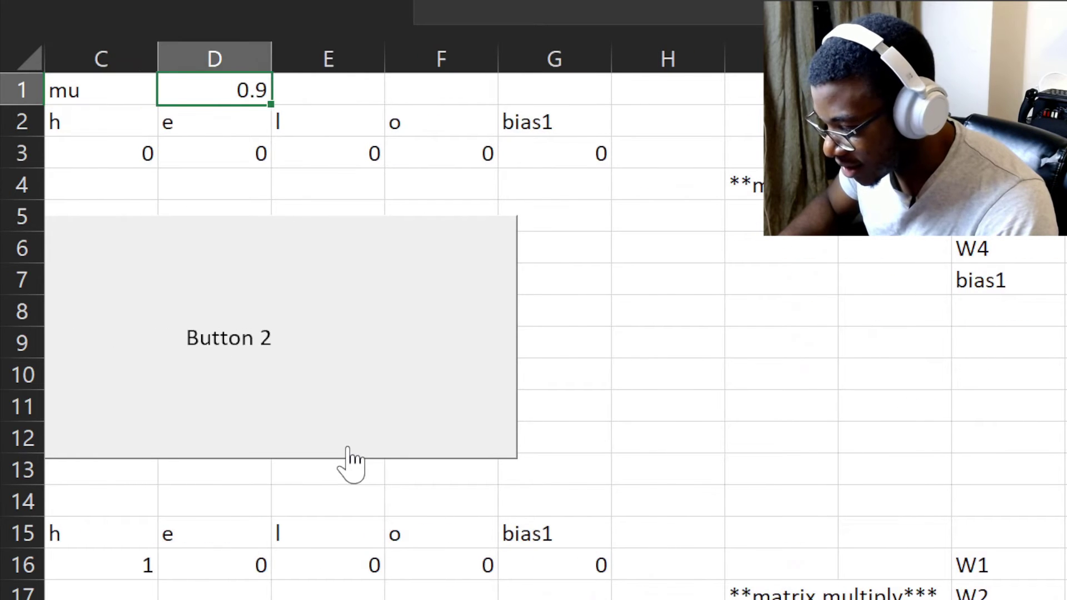
pyautogui.press('Right')
pyautogui.press('Right')
pyautogui.press('Right')
pyautogui.press('Right')
pyautogui.press('Right')
pyautogui.press('Right')
pyautogui.press('Right')
pyautogui.press('Right')
pyautogui.press('Right')
pyautogui.press('Right')
pyautogui.press('Right')
pyautogui.press('Right')
pyautogui.press('Right')
pyautogui.press('Right')
pyautogui.press('Right')
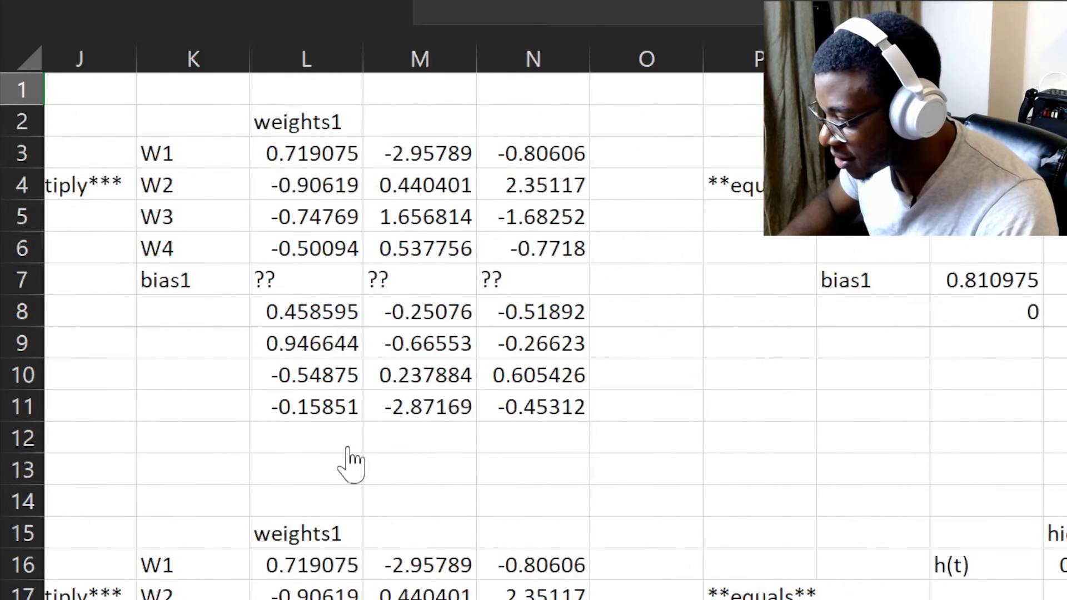
pyautogui.press('Right')
pyautogui.press('Right')
pyautogui.press('Right')
pyautogui.press('Right')
pyautogui.press('Right')
pyautogui.press('Right')
pyautogui.press('Right')
pyautogui.press('Right')
pyautogui.press('Right')
pyautogui.press('Right')
pyautogui.press('Right')
pyautogui.press('Right')
pyautogui.press('Right')
pyautogui.press('Right')
pyautogui.press('Right')
pyautogui.press('Right')
pyautogui.press('Right')
pyautogui.press('Right')
pyautogui.press('Right')
pyautogui.press('Right')
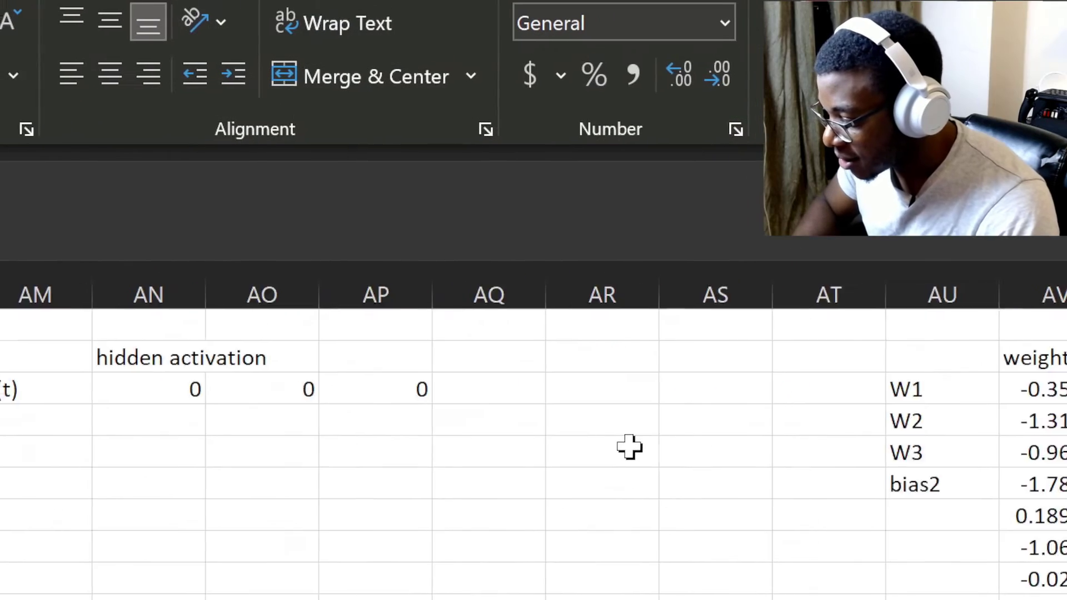
pyautogui.press('Right')
pyautogui.press('Right')
pyautogui.press('Right')
pyautogui.press('Right')
pyautogui.press('Right')
pyautogui.press('Right')
pyautogui.press('Right')
pyautogui.press('Right')
pyautogui.press('Right')
pyautogui.press('Right')
pyautogui.press('Right')
pyautogui.press('Right')
pyautogui.press('Right')
pyautogui.press('Right')
pyautogui.press('Right')
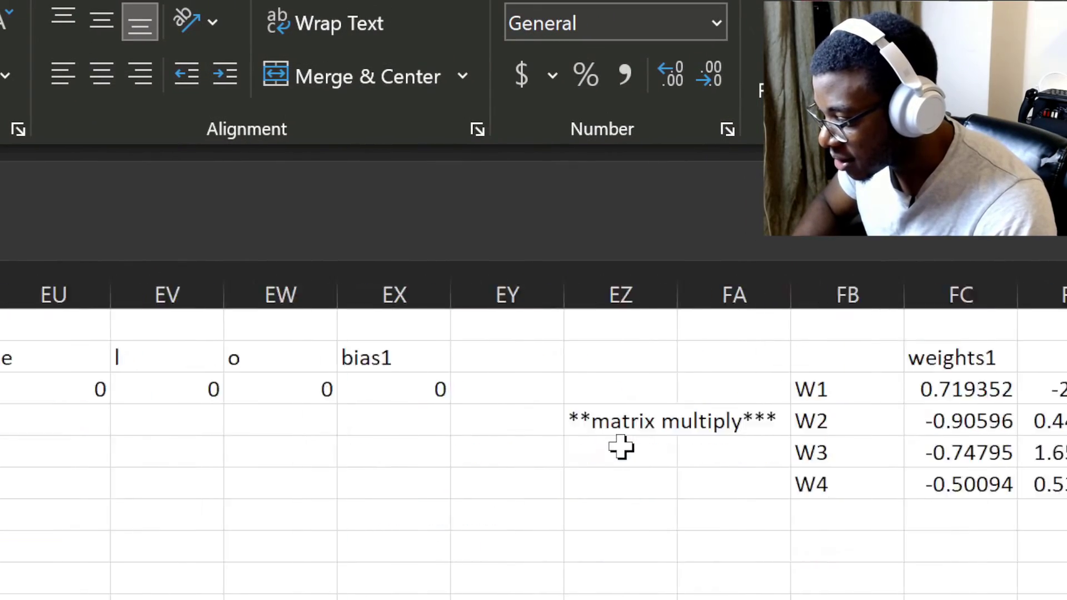
pyautogui.scroll(-20, 621, 447)
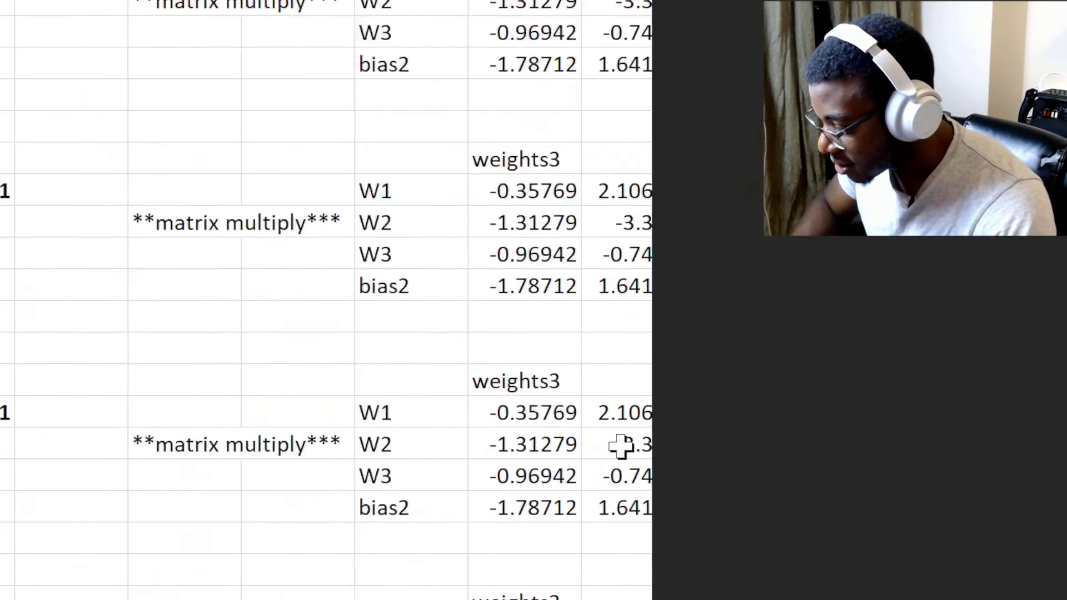
pyautogui.hscroll(15, 621, 448)
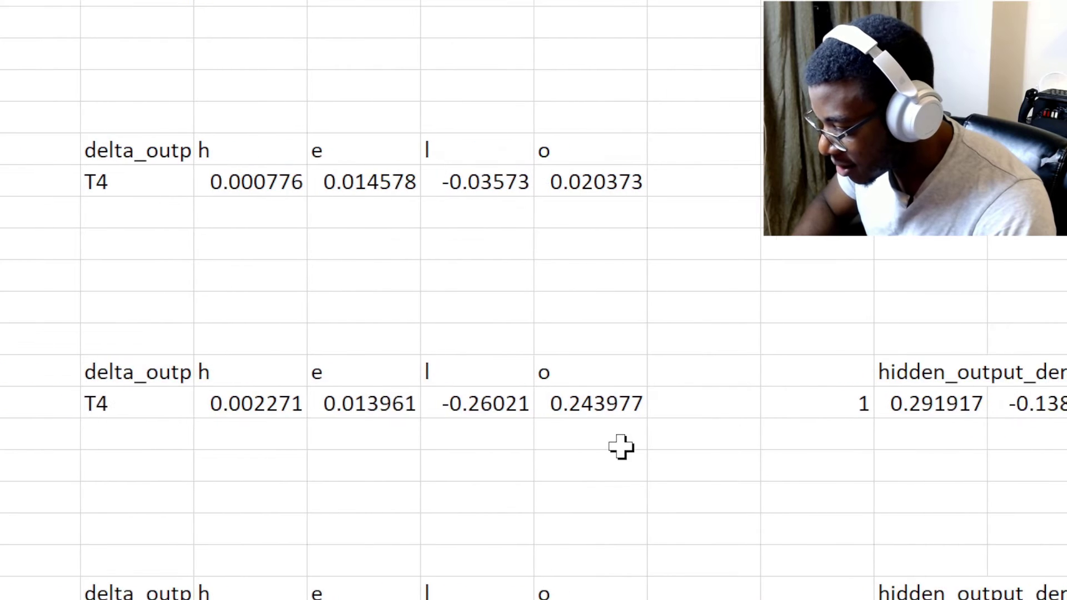
pyautogui.hscroll(5, 621, 447)
pyautogui.hscroll(-8, 620, 448)
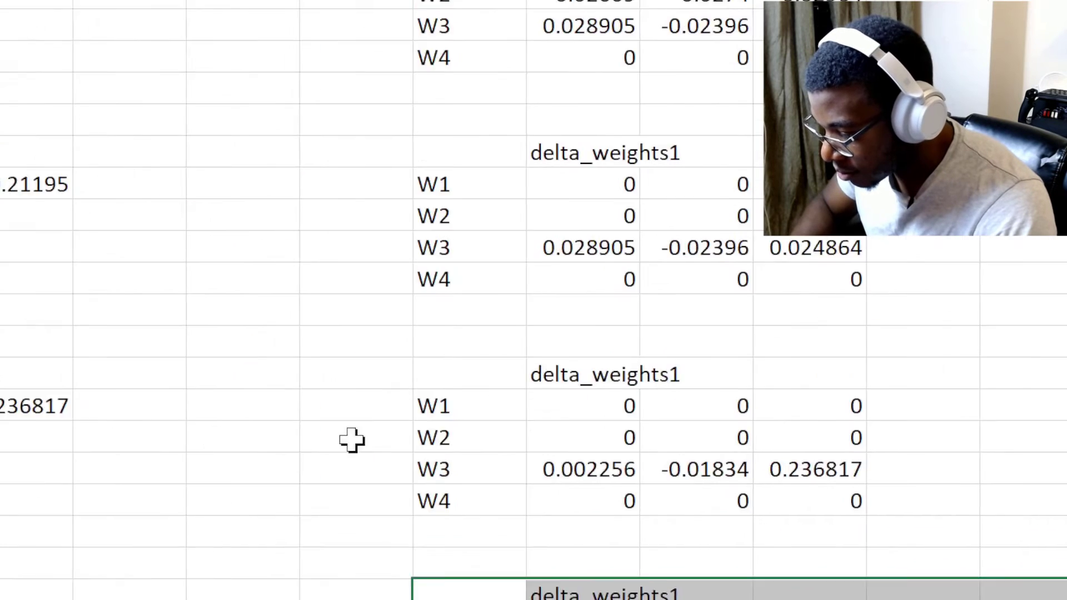
# Examine the copied block's T3 hidden_raw_derivative row alongside its delta_weights1 and delta_hidden tables.
pyautogui.scroll(1, 619, 445)
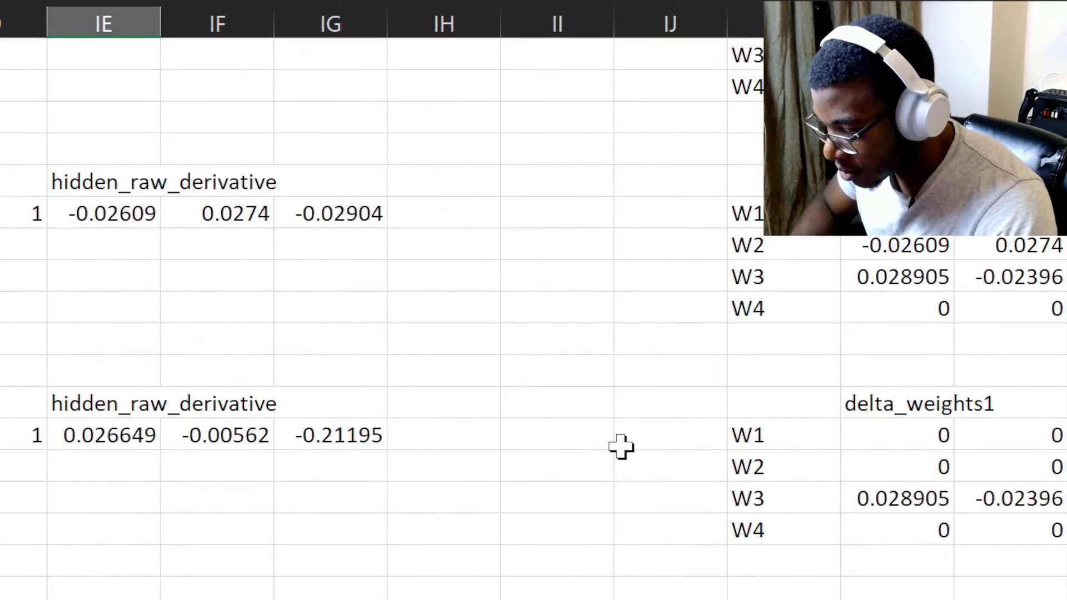
pyautogui.hscroll(-6, 619, 446)
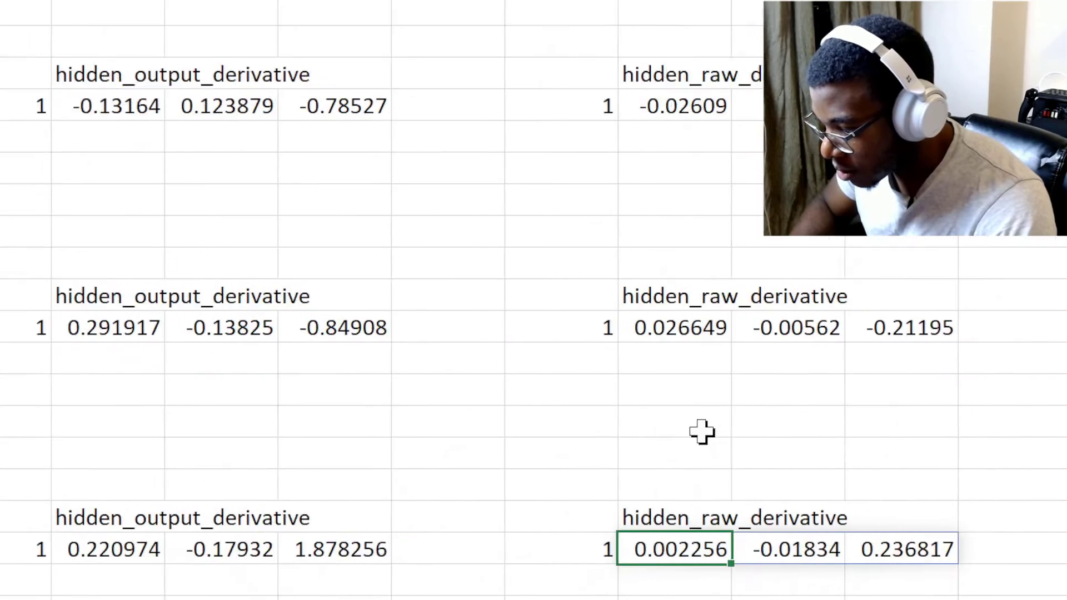
pyautogui.click(670, 327)
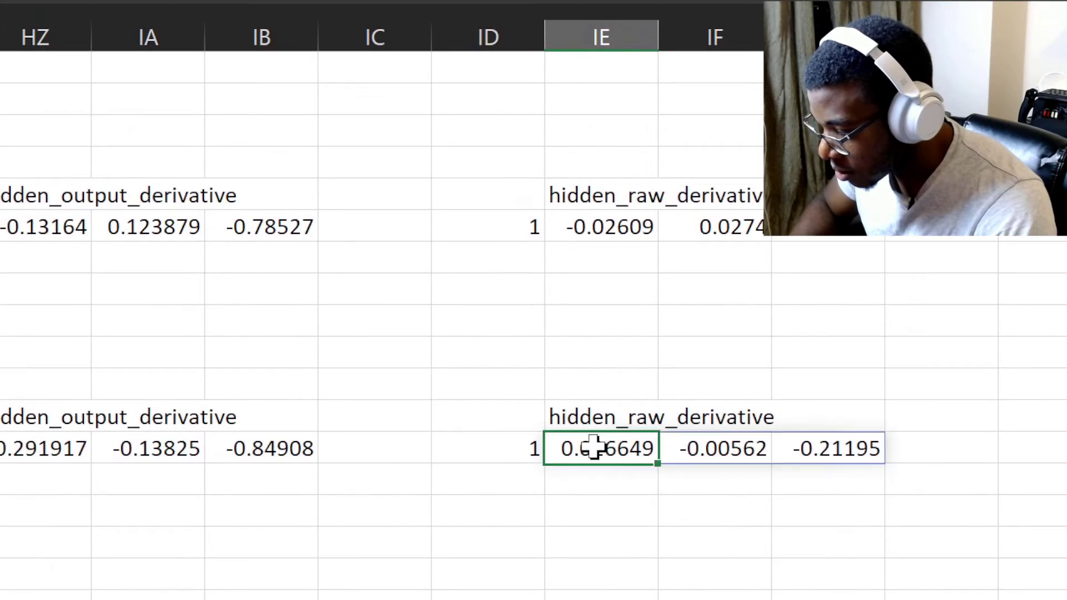
pyautogui.doubleClick(670, 326)
pyautogui.hscroll(15, 619, 447)
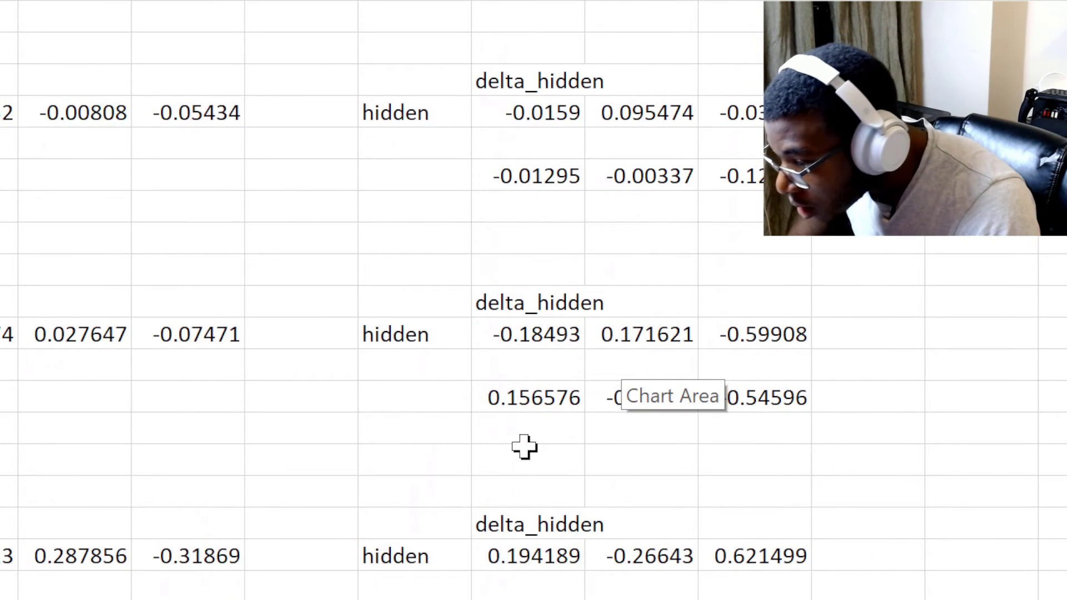
pyautogui.hscroll(-15, 524, 430)
pyautogui.hscroll(-6, 524, 447)
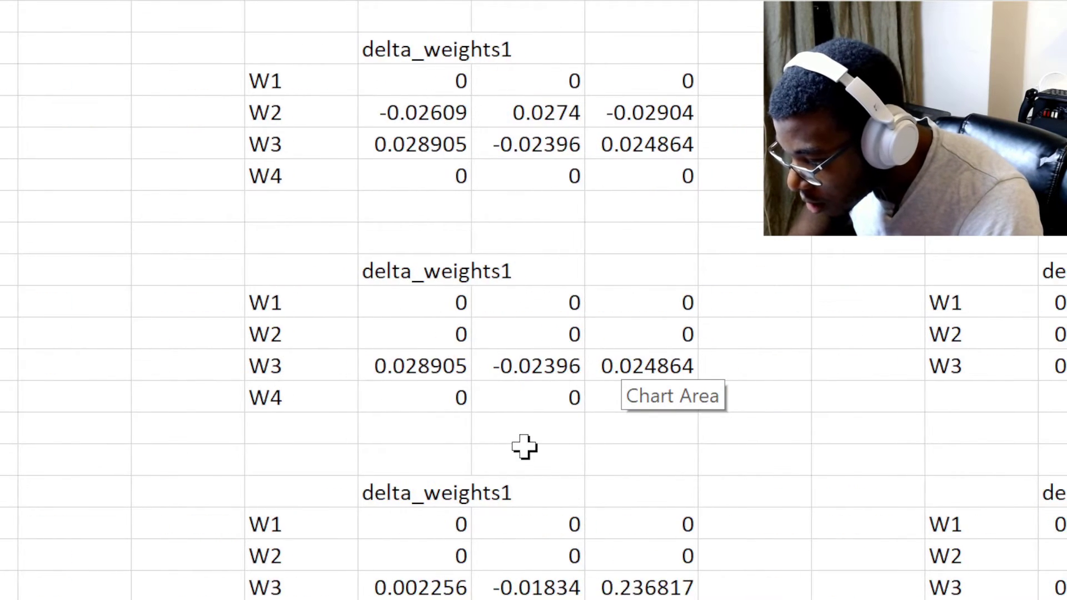
pyautogui.hscroll(-2, 524, 447)
pyautogui.hscroll(-10, 524, 448)
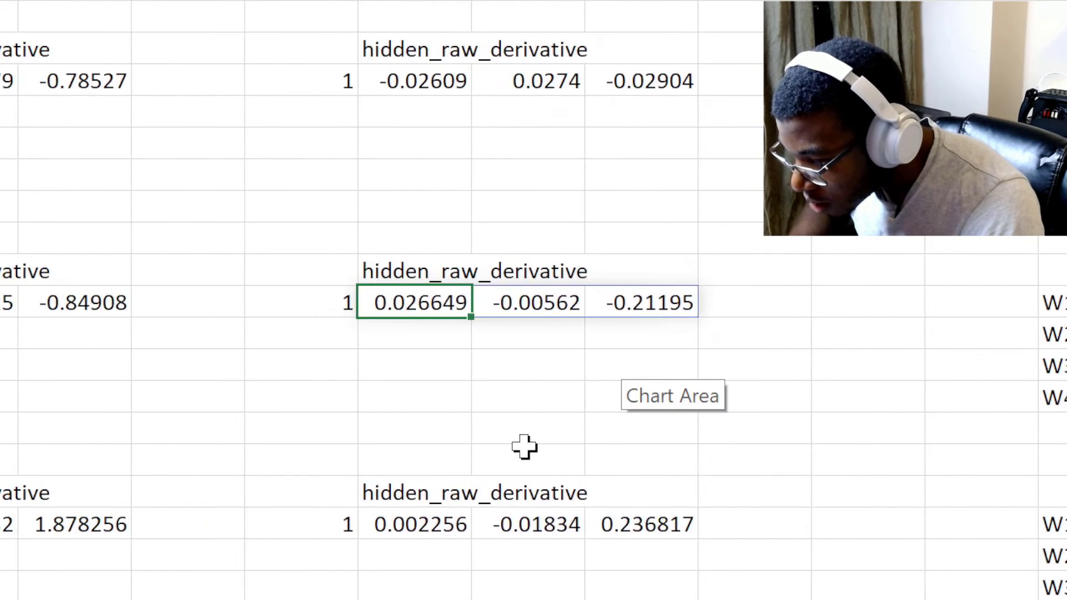
# Inspect the copied block's T3 hidden_output_derivative formula again and trace its JO38# reference to the delta_hidden table.
pyautogui.doubleClick(588, 443)
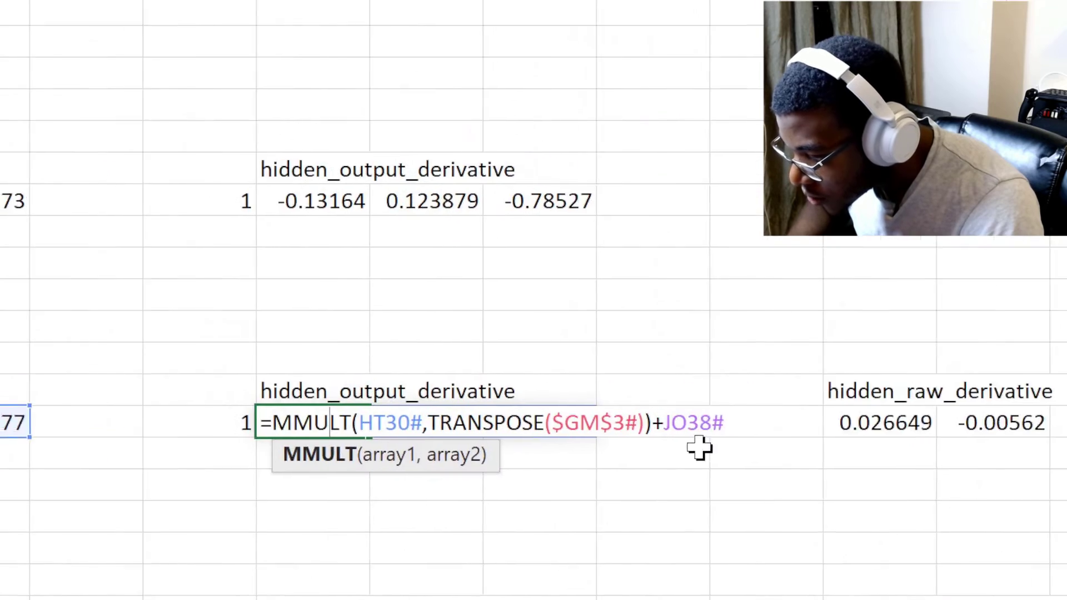
pyautogui.hscroll(20, 635, 447)
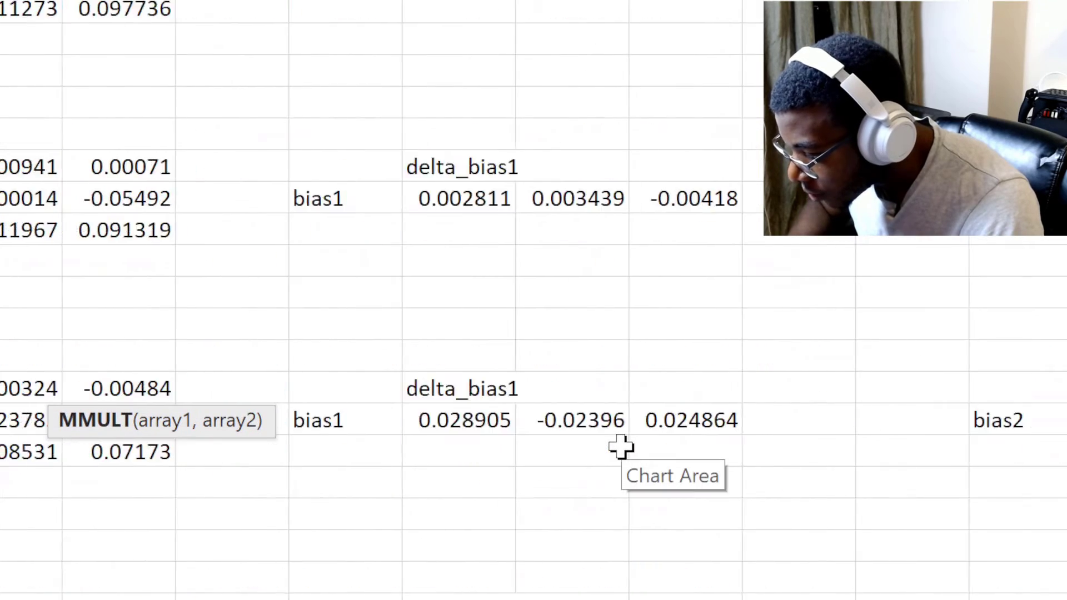
pyautogui.hscroll(-20, 621, 446)
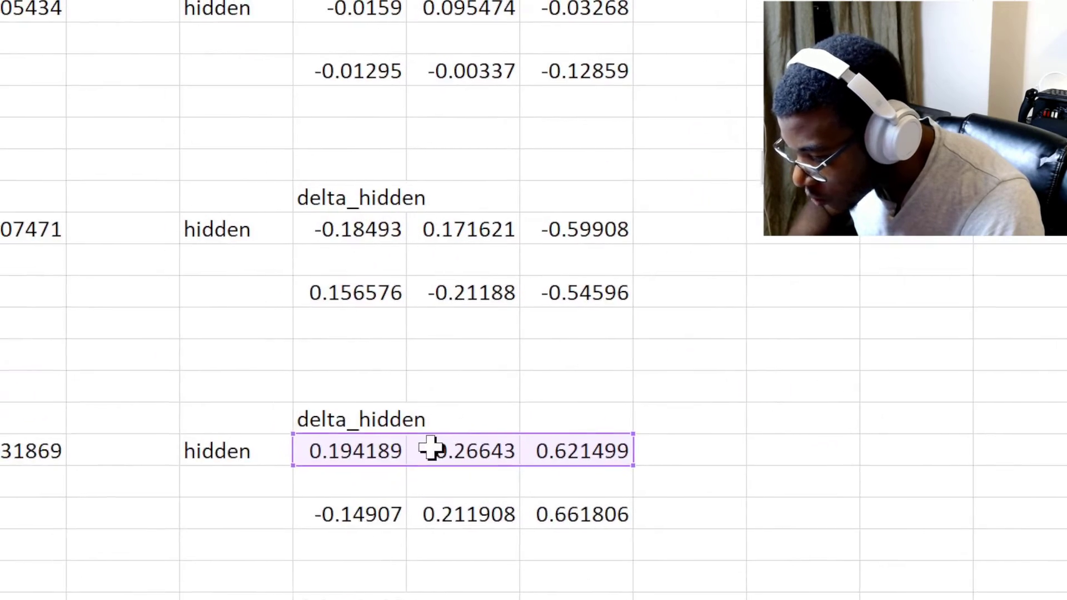
pyautogui.hscroll(-10, 425, 442)
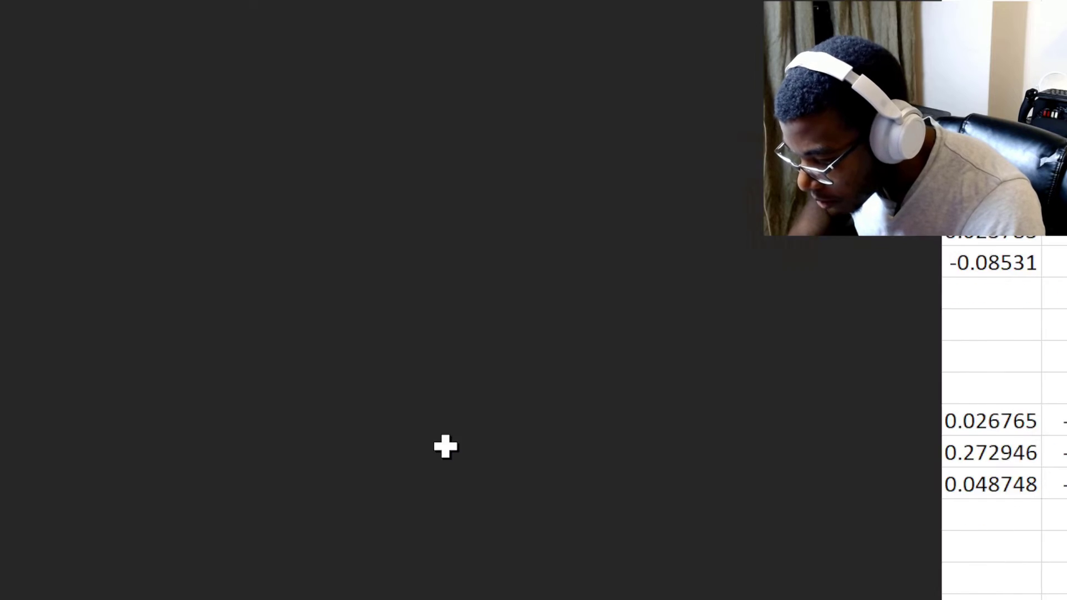
pyautogui.hotkey('ctrl', 'shift', 'Return')
pyautogui.doubleClick(640, 445)
pyautogui.scroll(-1, 667, 443)
pyautogui.hscroll(8, 667, 443)
pyautogui.hscroll(10, 620, 446)
pyautogui.scroll(-1, 621, 446)
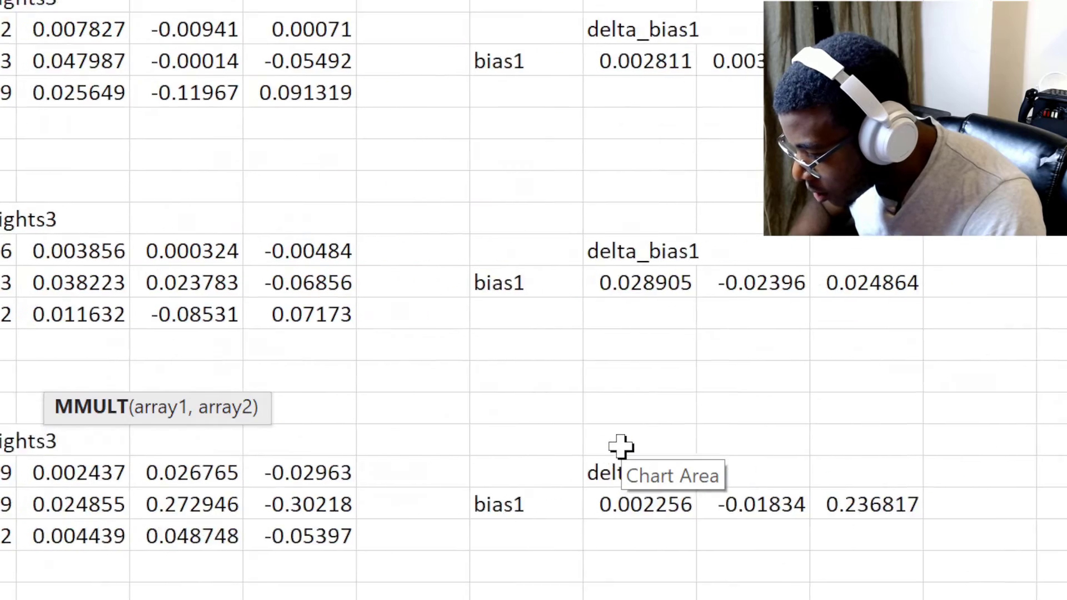
pyautogui.hscroll(2, 621, 446)
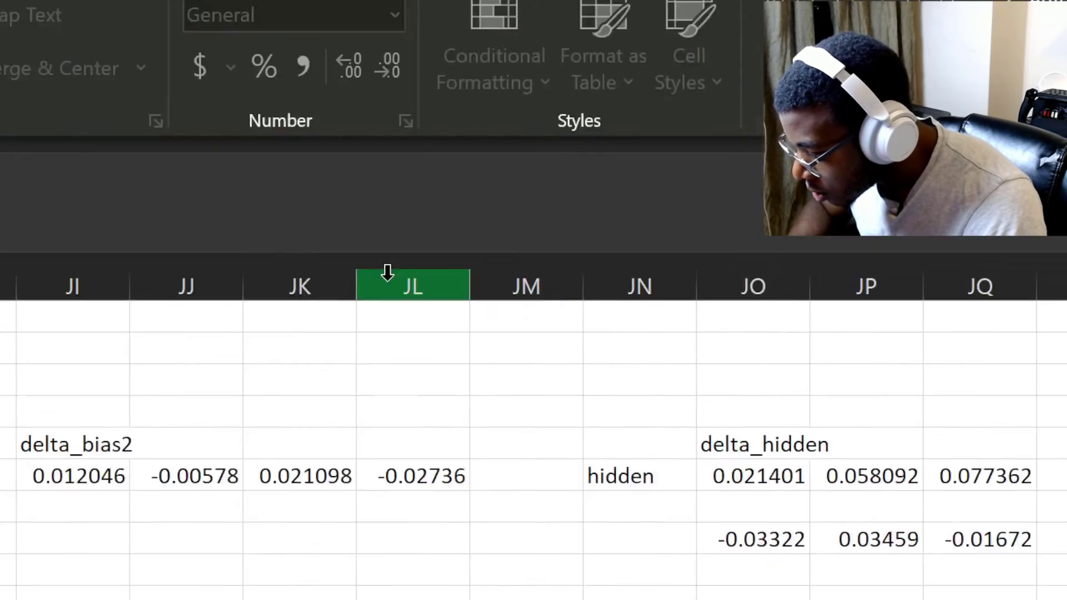
# Compare the original block's hidden_output_derivative formula with the copied block's last-row formula and its delta_hidden reference.
pyautogui.click(449, 365)
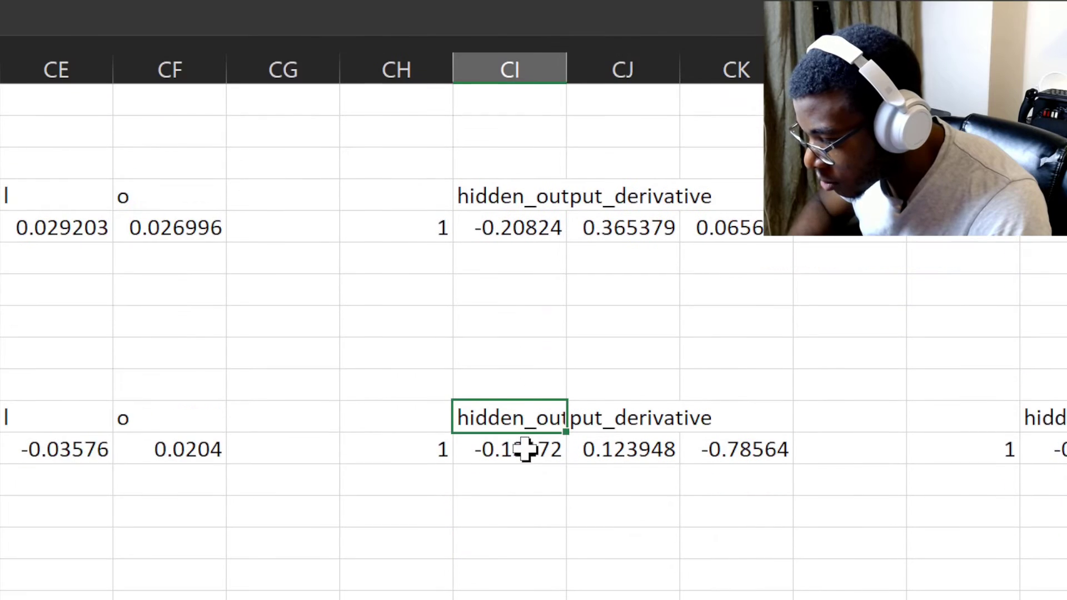
pyautogui.click(525, 449)
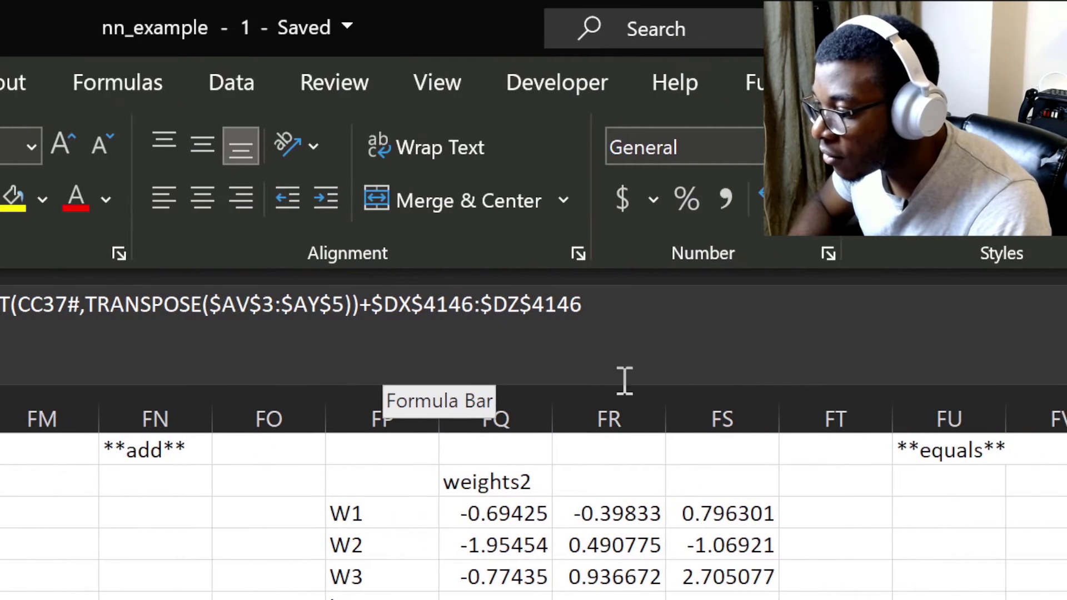
pyautogui.hscroll(8, 621, 446)
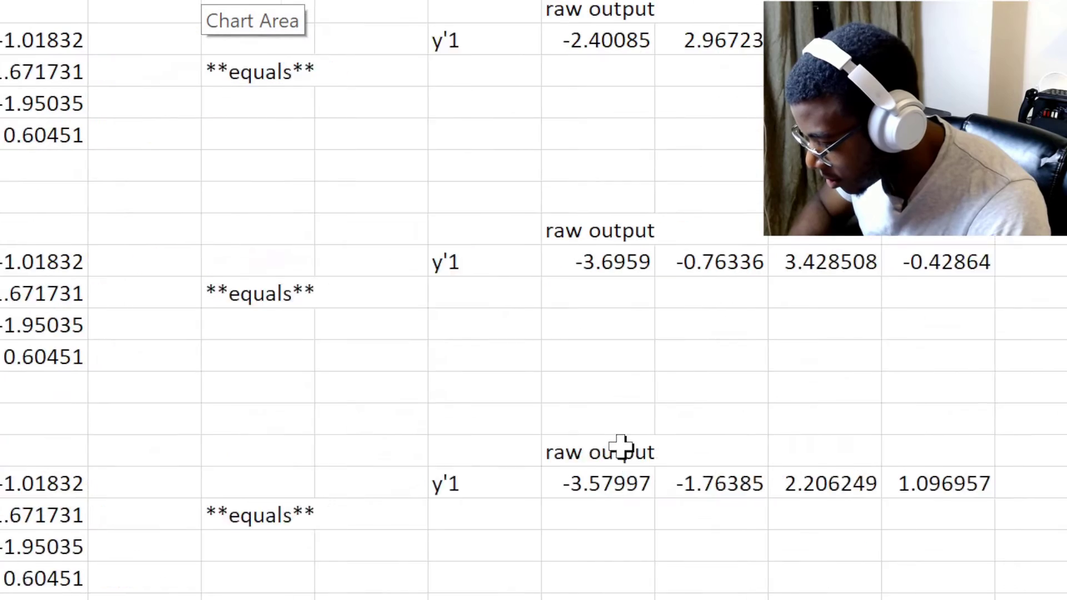
pyautogui.scroll(-3, 621, 446)
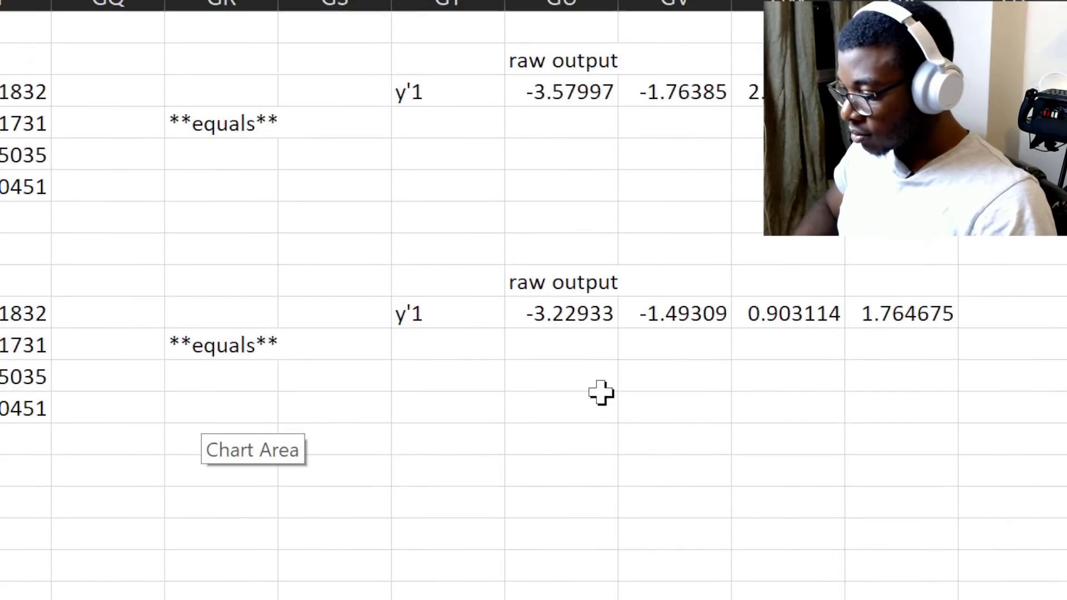
pyautogui.hscroll(5, 600, 394)
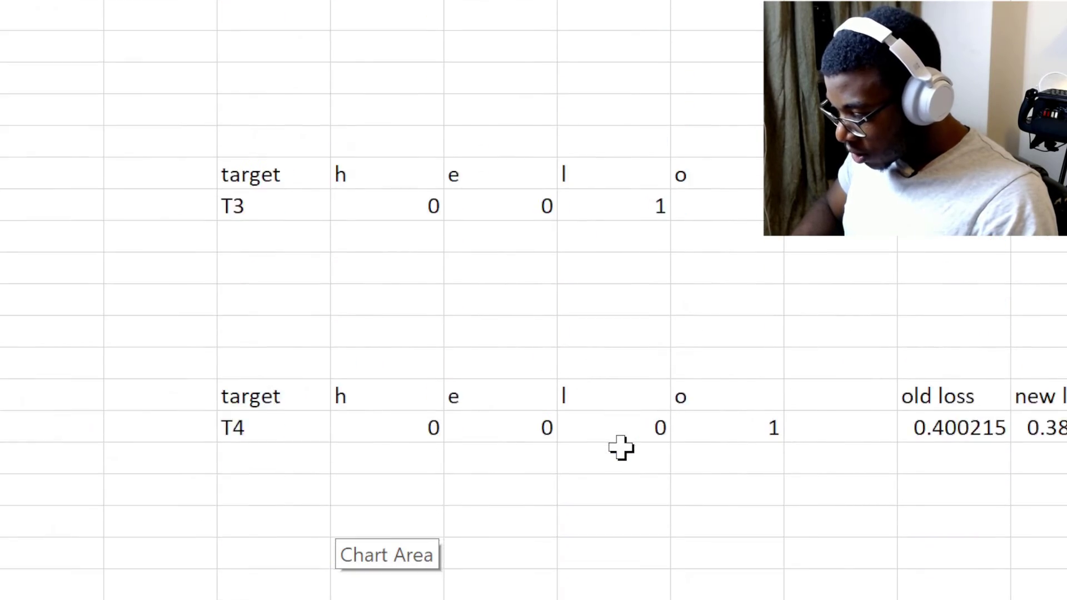
pyautogui.hscroll(3, 626, 446)
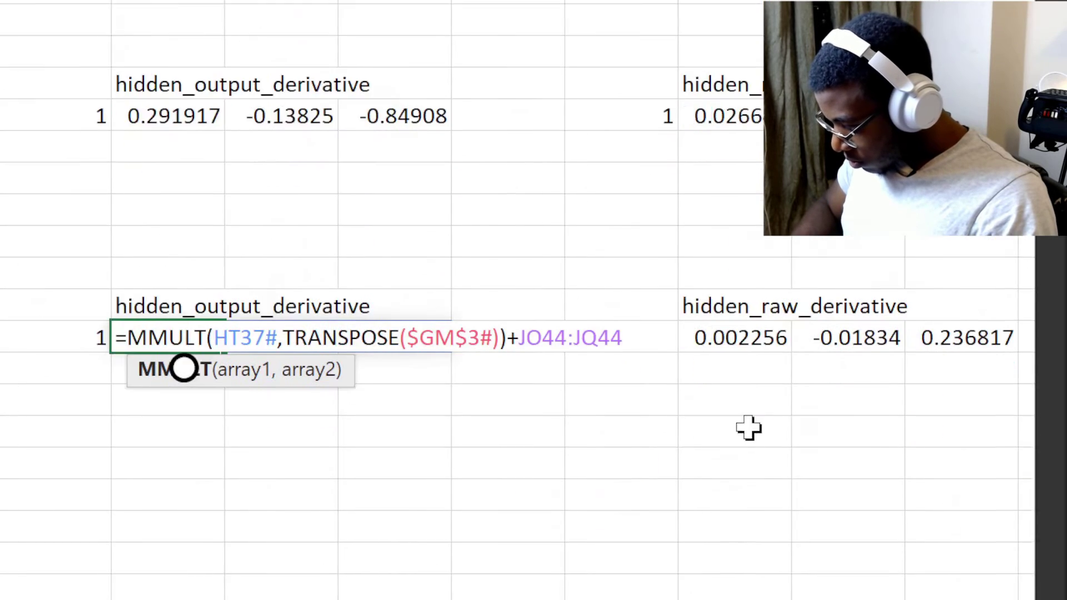
pyautogui.hscroll(8, 785, 547)
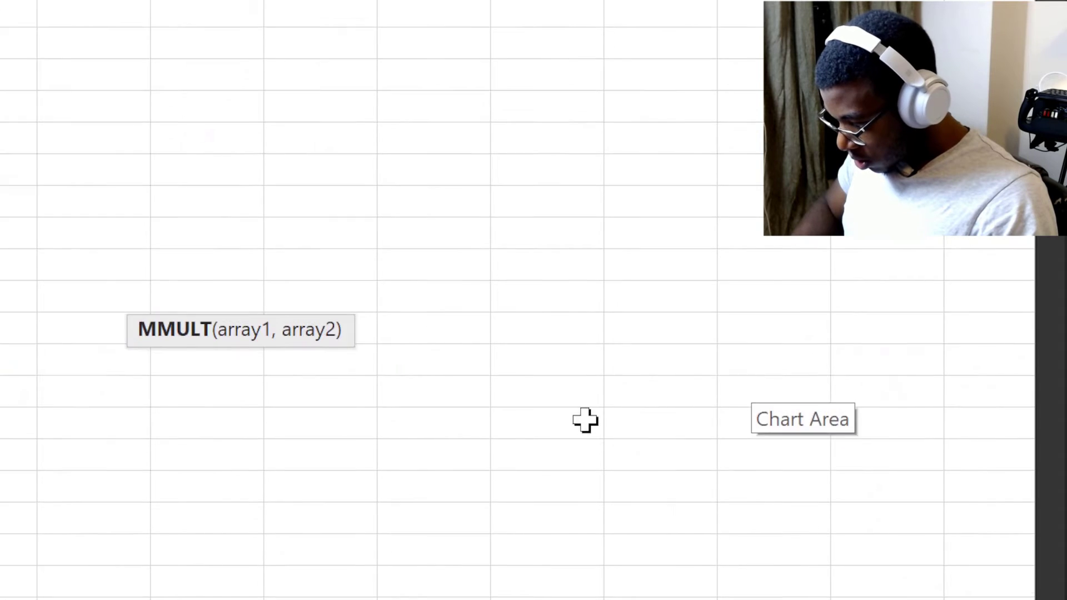
# Trace the copied block's last hidden_raw_derivative formula to its hidden_output_derivative and hidden activation ranges, and review the weights3 tables.
pyautogui.hscroll(-3, 585, 419)
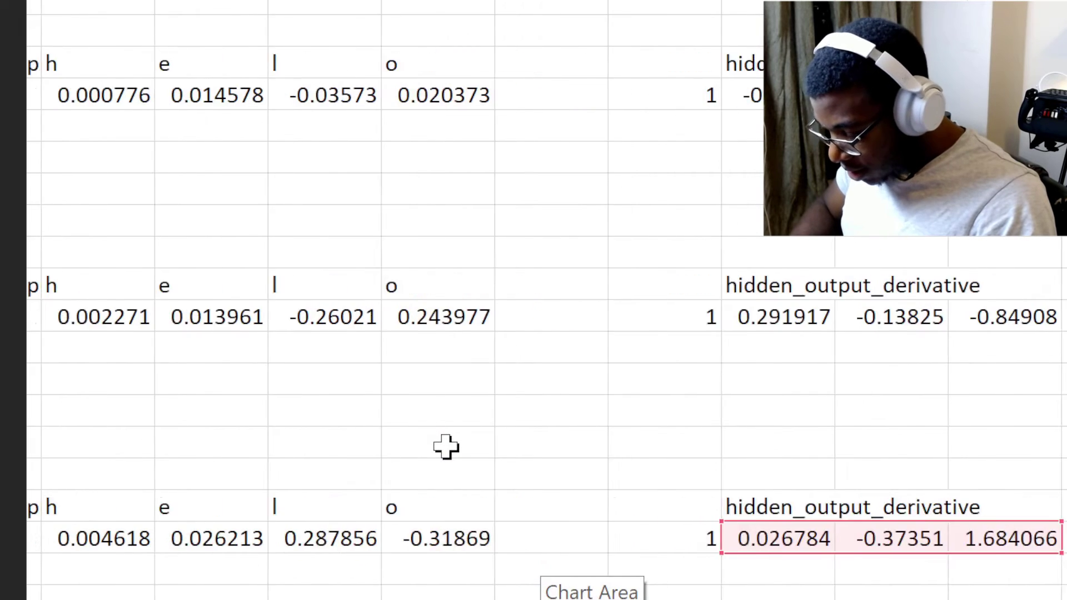
pyautogui.hscroll(-6, 446, 447)
pyautogui.hscroll(6, 447, 447)
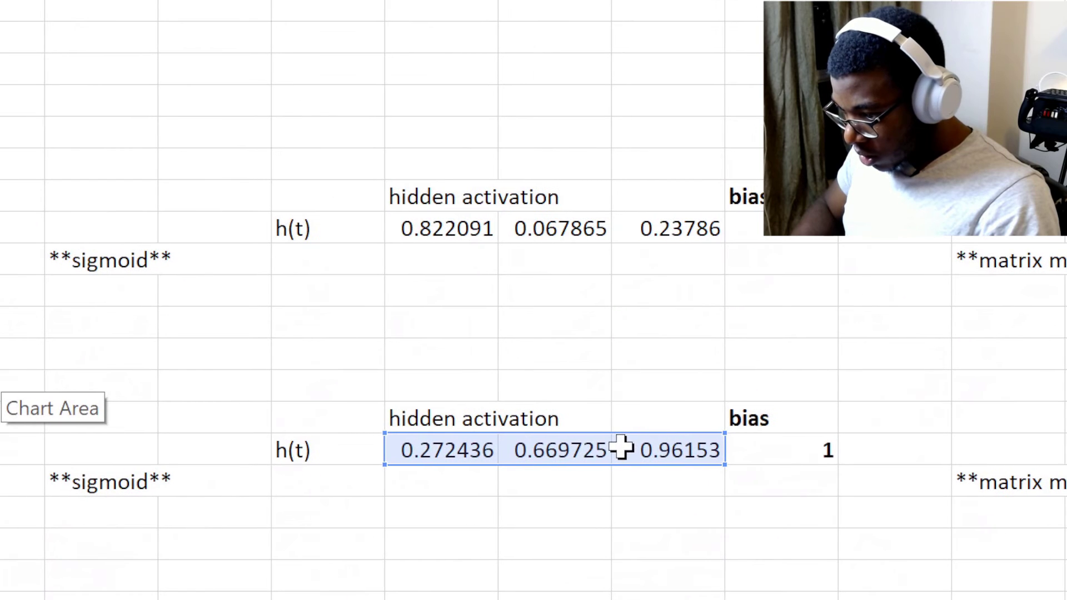
pyautogui.hscroll(4, 630, 447)
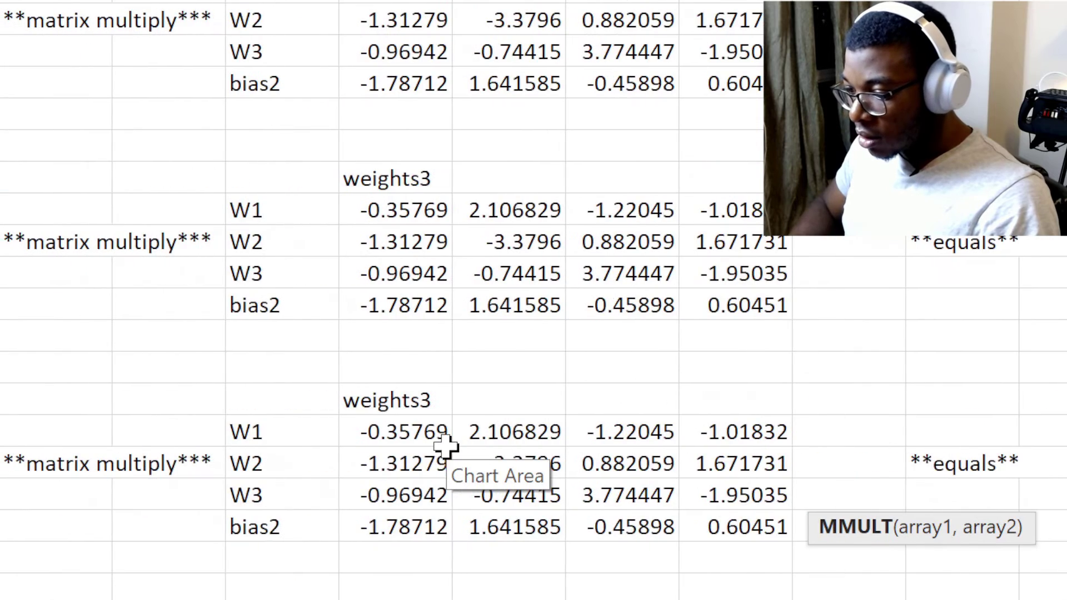
pyautogui.scroll(10, 446, 447)
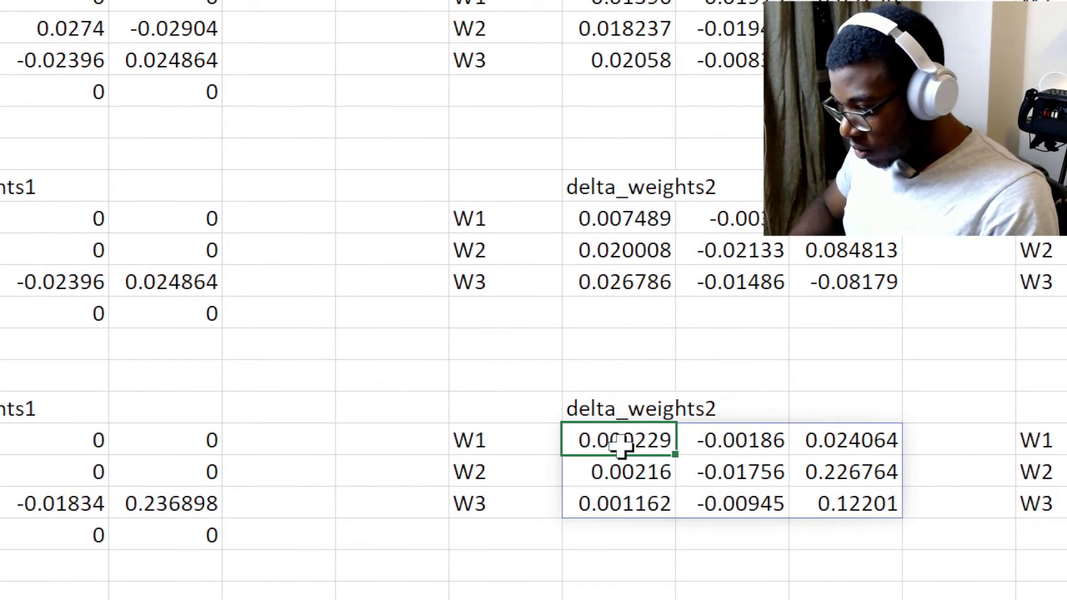
# Inspect the formulas of the copied block's last delta_weights2, delta_bias1 and delta_bias2 tables and their source ranges.
pyautogui.press('F2')
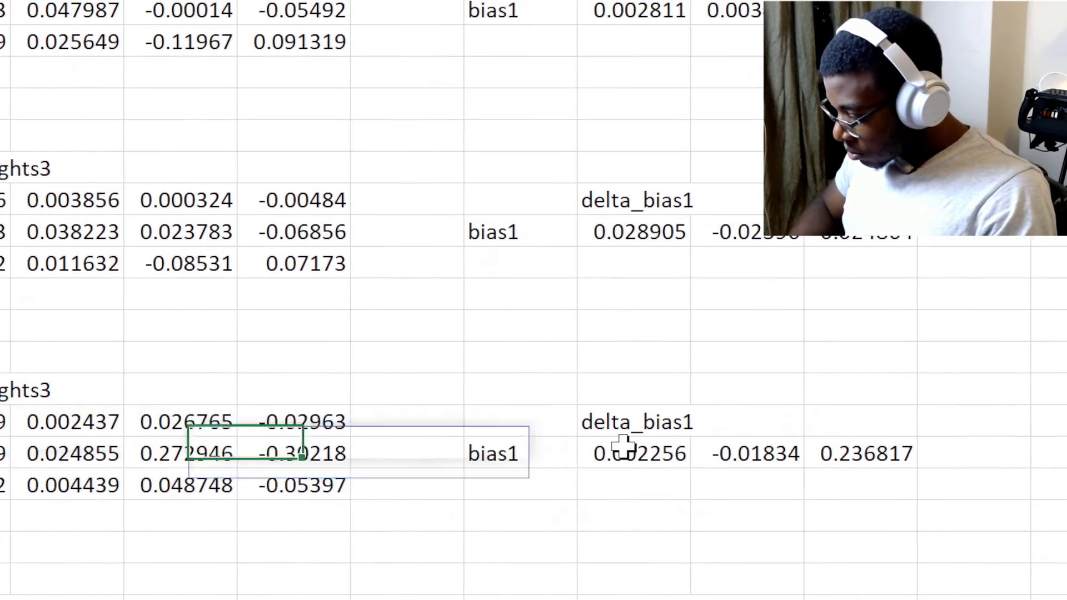
pyautogui.doubleClick(620, 445)
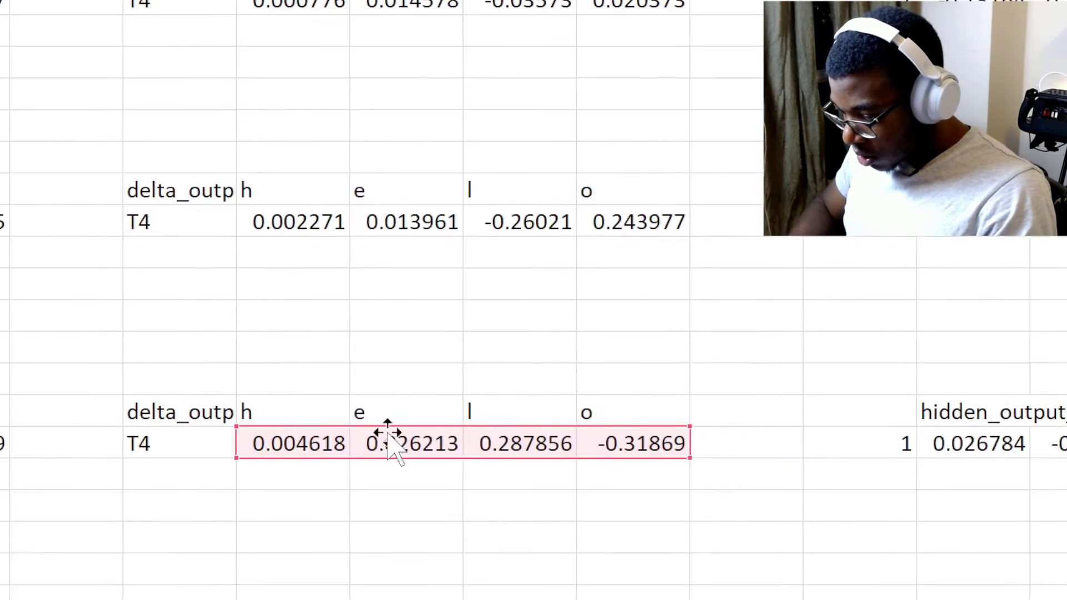
pyautogui.hscroll(8, 665, 447)
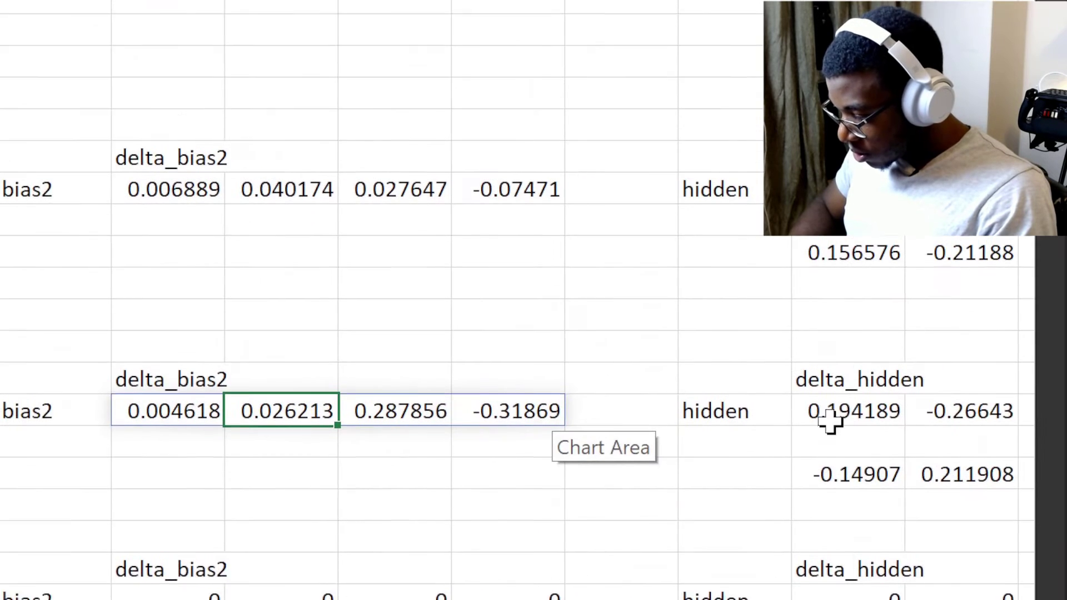
pyautogui.hscroll(3, 668, 446)
# Repoint the copied block's last delta_hidden formula from the original weights2 range $Z$6:$AB$8 to the copied weights2 table at FQ6#.
pyautogui.click(340, 556)
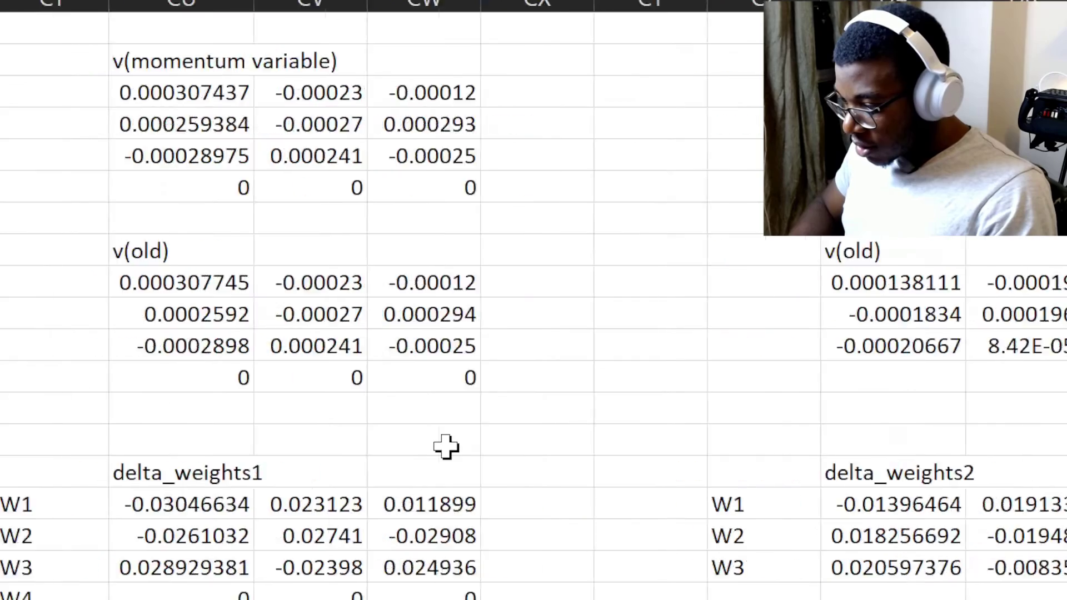
pyautogui.hscroll(-6, 446, 447)
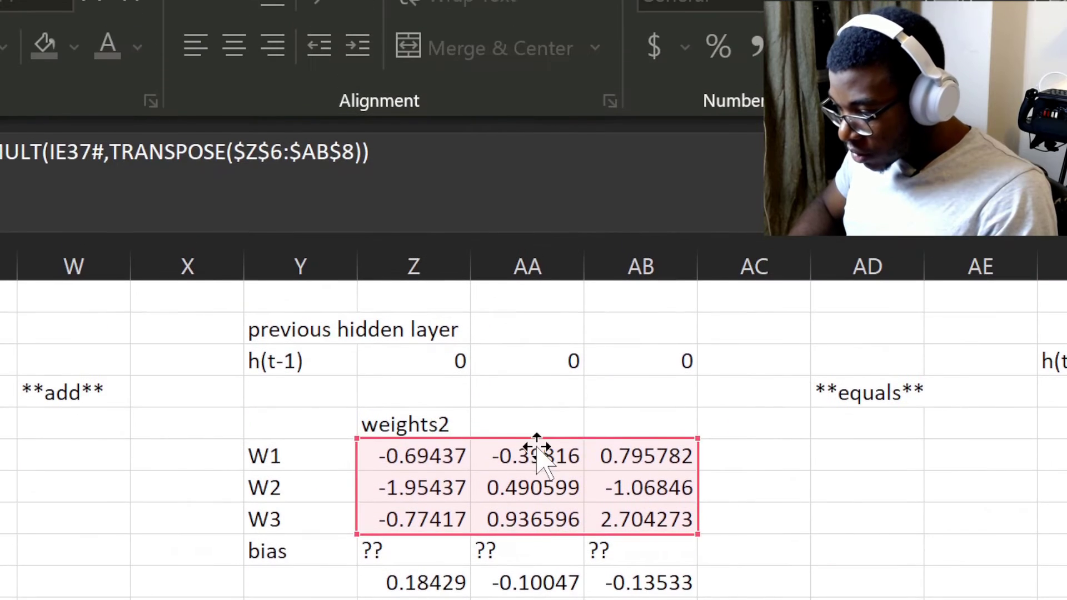
pyautogui.moveTo(535, 357); pyautogui.dragTo(776, 436)
pyautogui.moveTo(722, 405); pyautogui.dragTo(1066, 461)
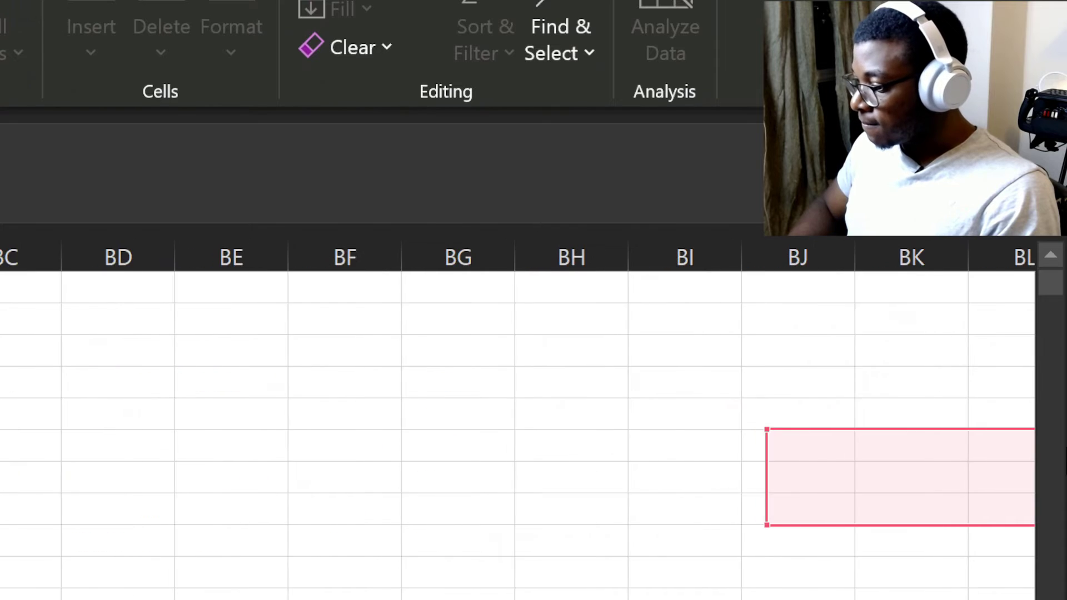
pyautogui.moveTo(1066, 460); pyautogui.dragTo(1066, 460)
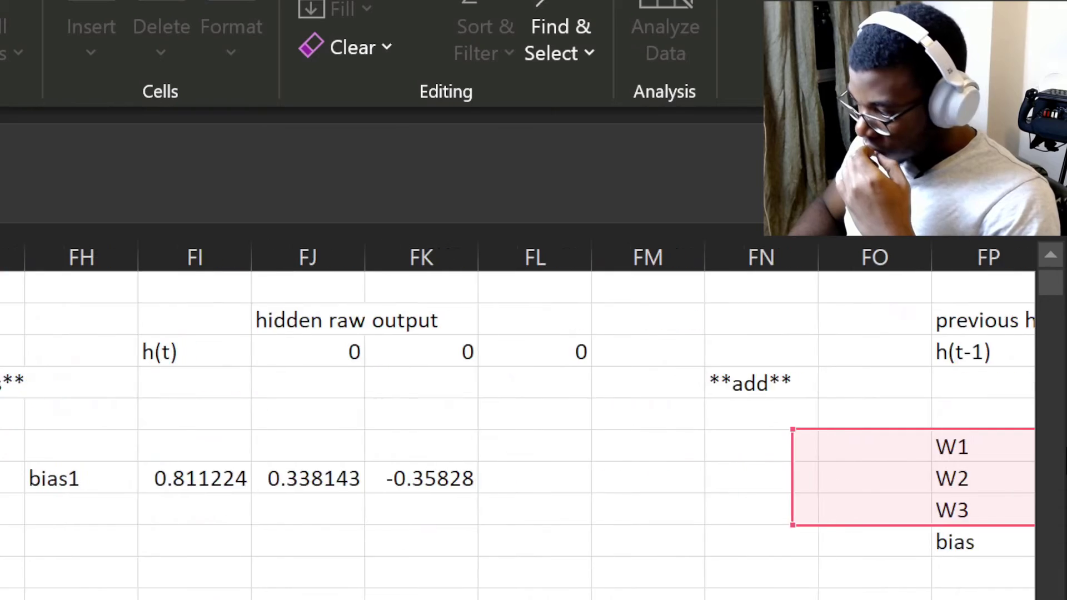
pyautogui.moveTo(1061, 442); pyautogui.dragTo(447, 445)
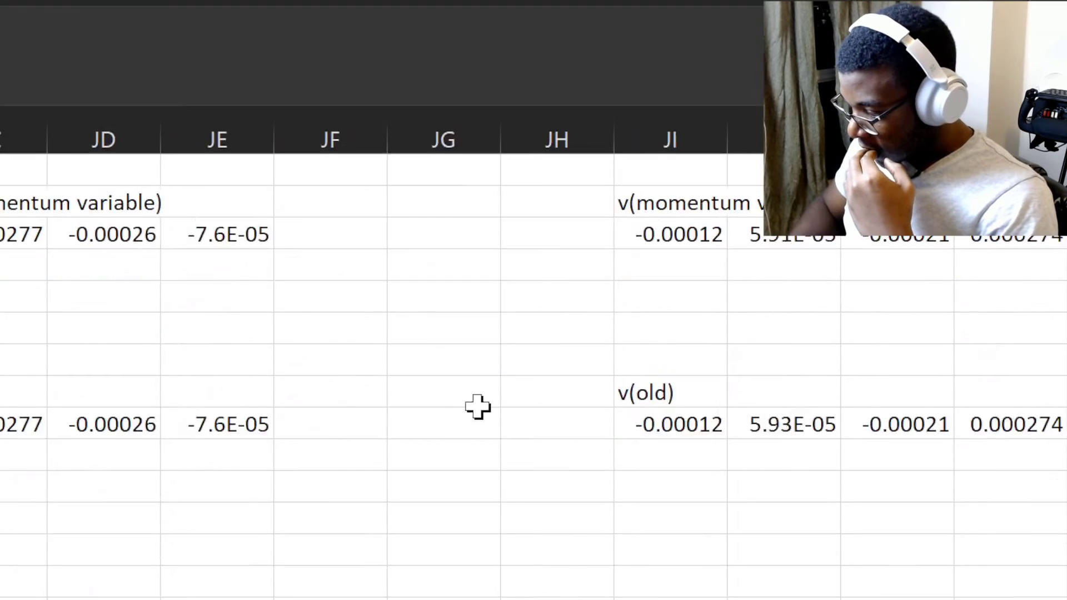
# Examine the last delta_hidden formula's IE37# and FQ6# references alongside the neighbouring delta_weights and delta_bias tables.
pyautogui.scroll(-15, 476, 407)
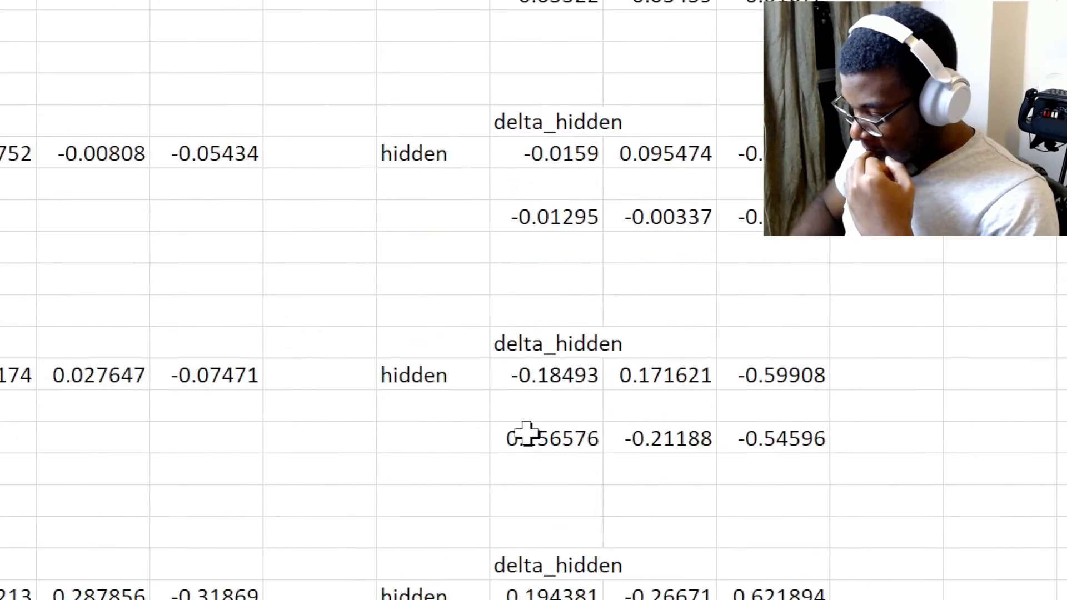
pyautogui.click(527, 595)
pyautogui.press('F2')
pyautogui.press('Escape')
pyautogui.scroll(-1, 446, 447)
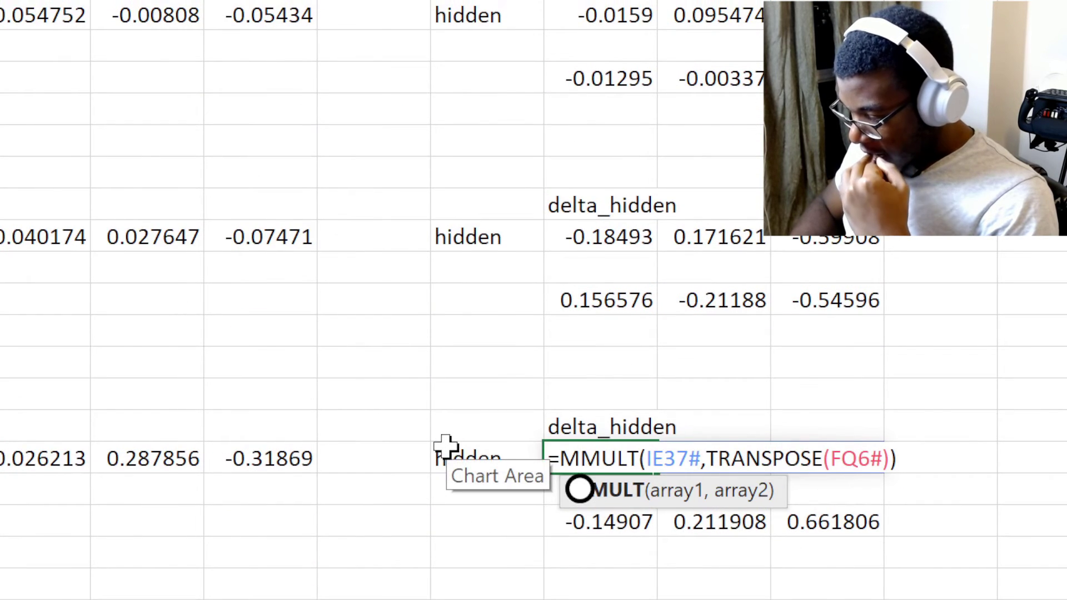
pyautogui.hscroll(-10, 446, 447)
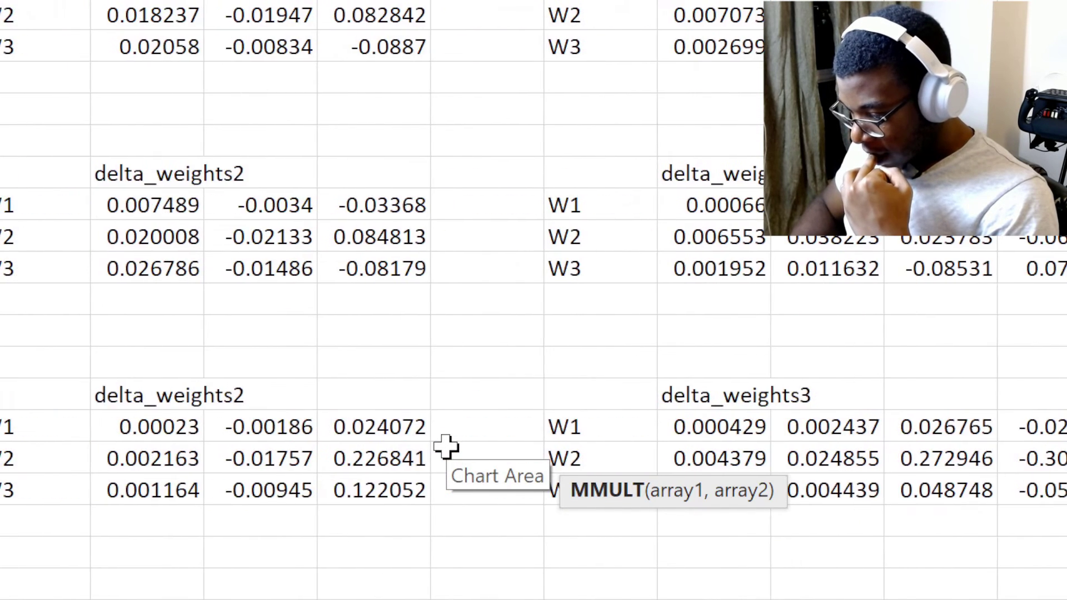
pyautogui.hscroll(-6, 446, 447)
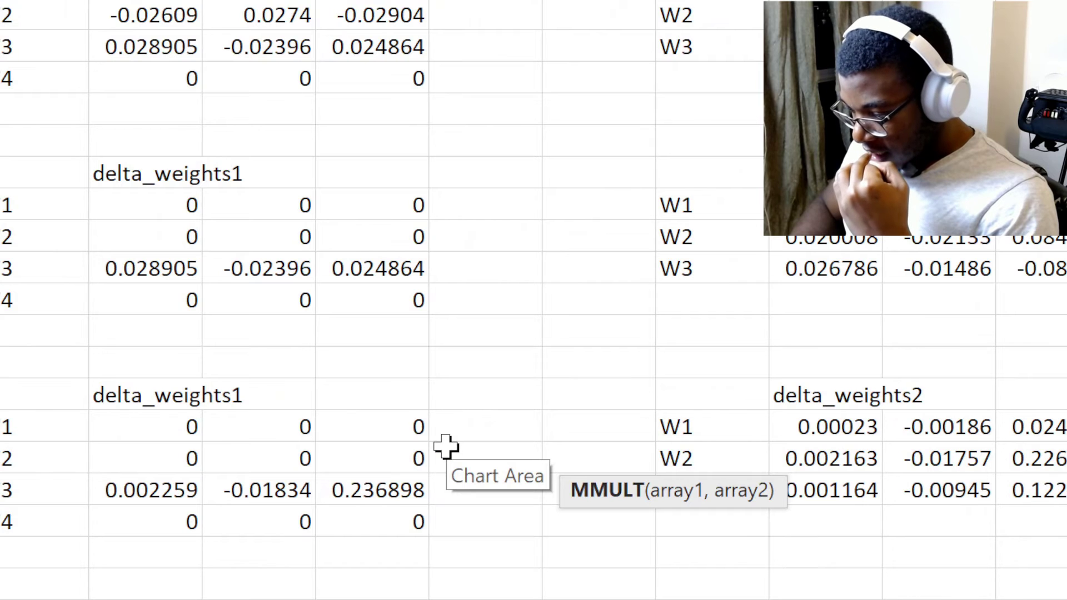
pyautogui.hscroll(12, 446, 447)
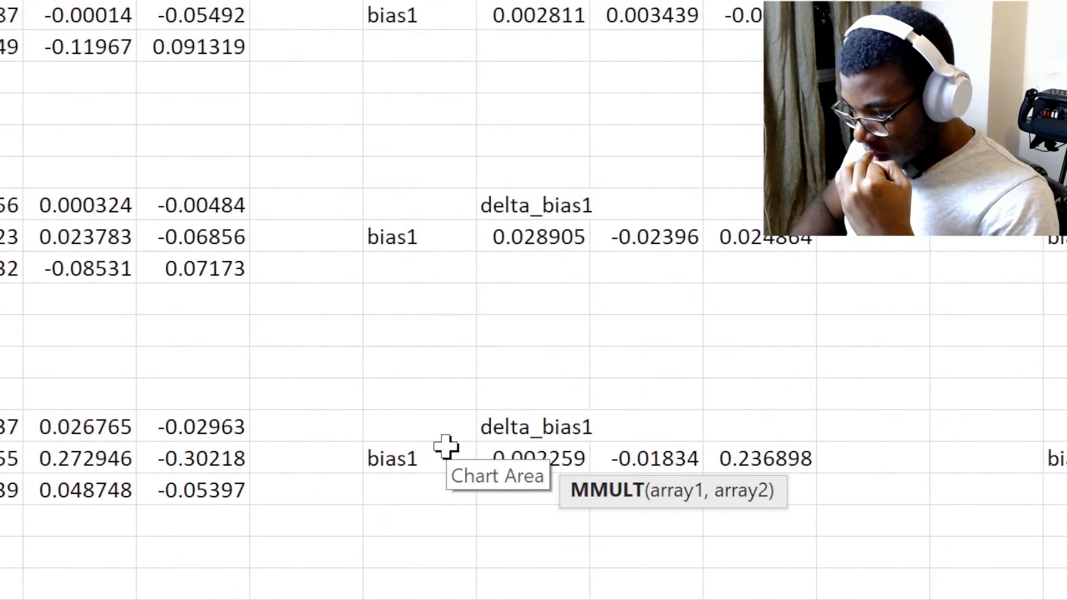
pyautogui.hscroll(5, 445, 447)
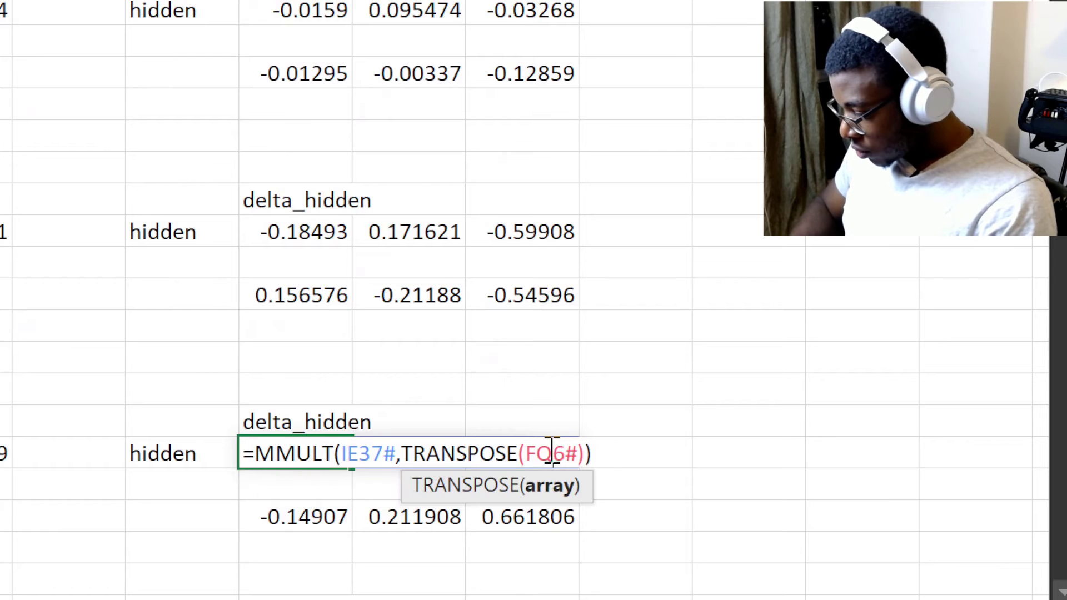
# Copy the corrected last-row delta_hidden formula into the first cell of each delta_hidden table above it in the copied block.
pyautogui.press('Return')
pyautogui.press('Up')
pyautogui.press('Up')
pyautogui.press('Up')
pyautogui.press('Up')
pyautogui.press('Up')
pyautogui.press('Up')
pyautogui.press('Up')
pyautogui.press('Up')
pyautogui.press('Down')
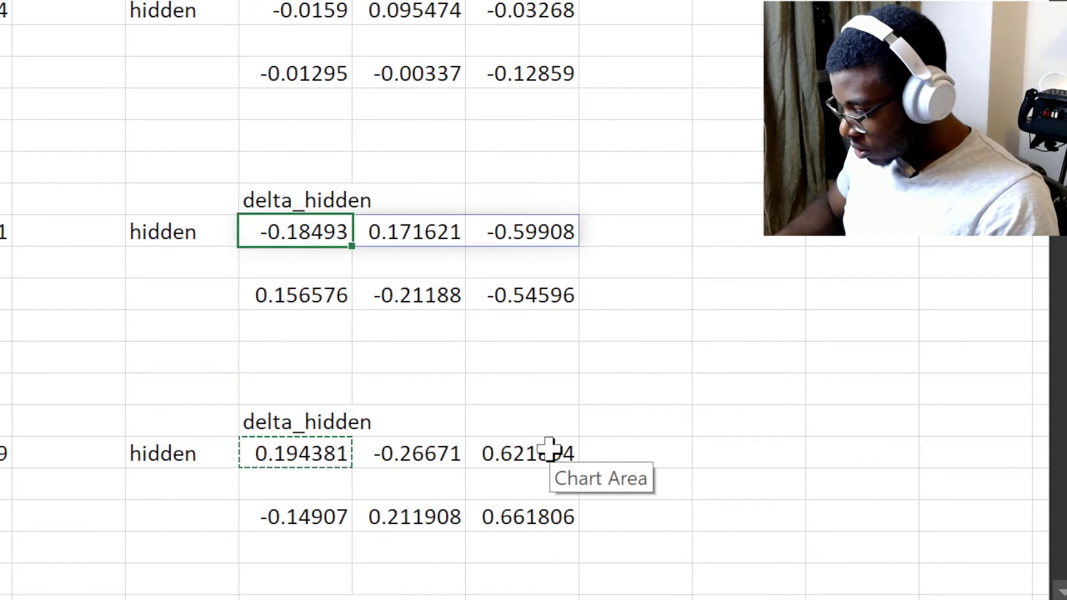
pyautogui.write('0.194381')
pyautogui.press('Up')
pyautogui.press('Up')
pyautogui.press('Up')
pyautogui.press('Up')
pyautogui.press('Up')
pyautogui.press('Up')
pyautogui.press('Up')
pyautogui.write('0.194381')
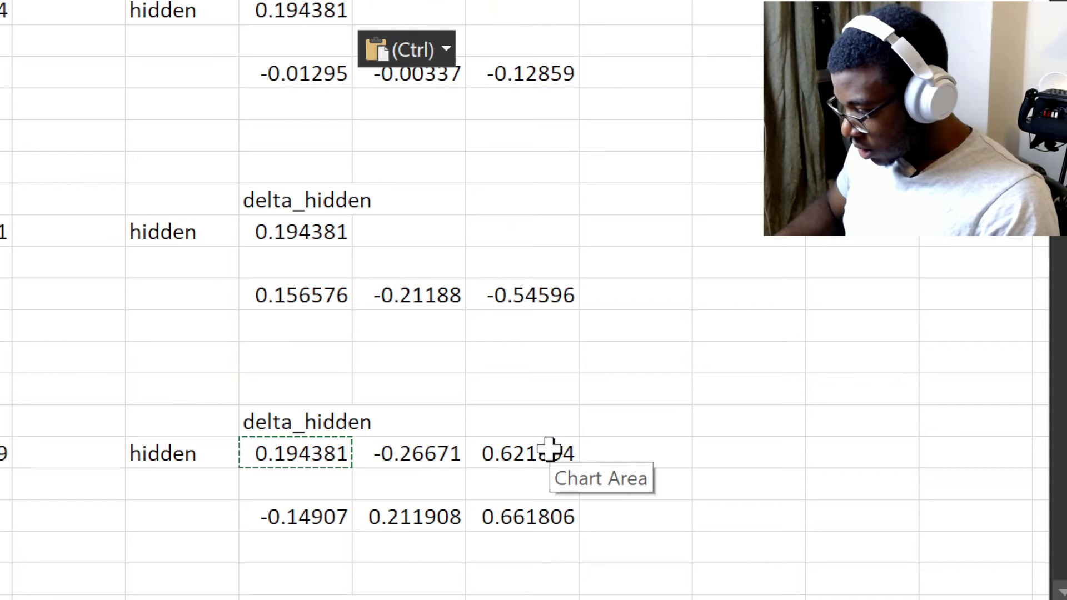
pyautogui.hotkey('ctrl', 'v')
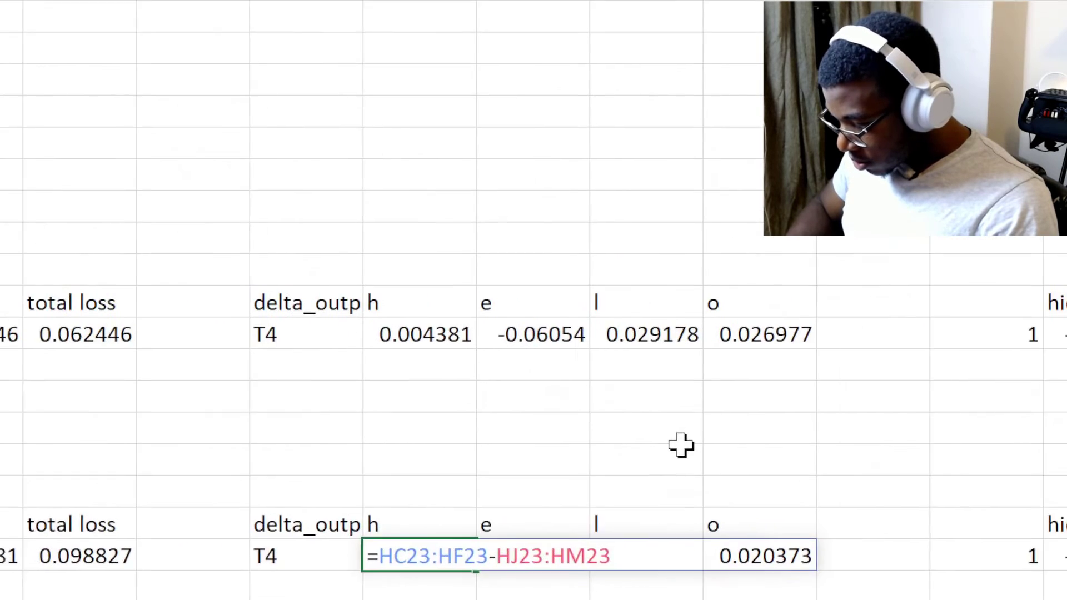
# Check the delta_output, hidden_output_derivative and hidden_raw_derivative formulas in the upper rows of the copied block.
pyautogui.press('Tab')
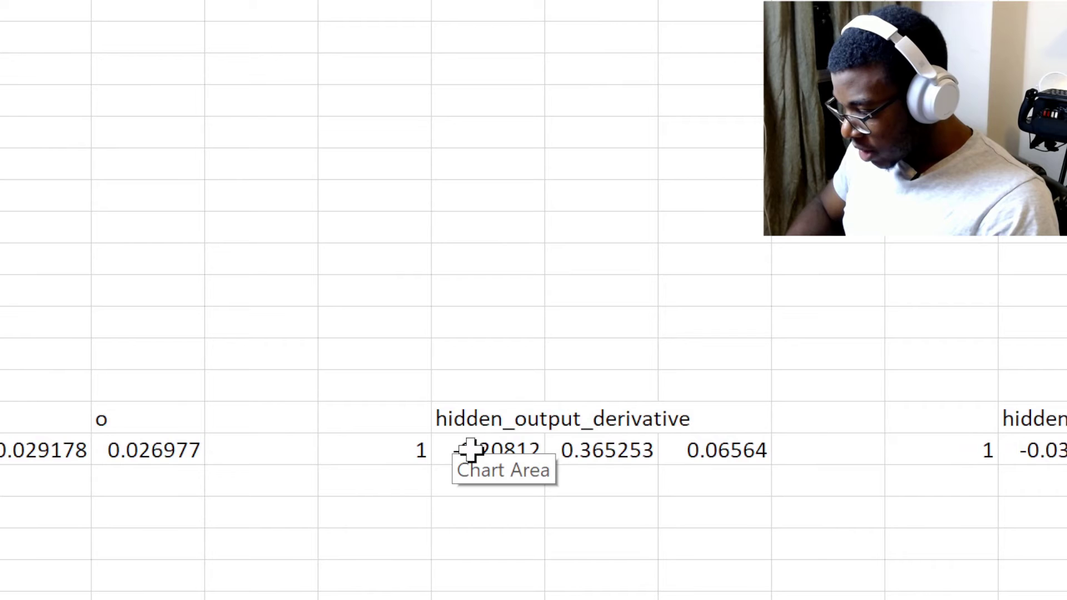
pyautogui.doubleClick(469, 451)
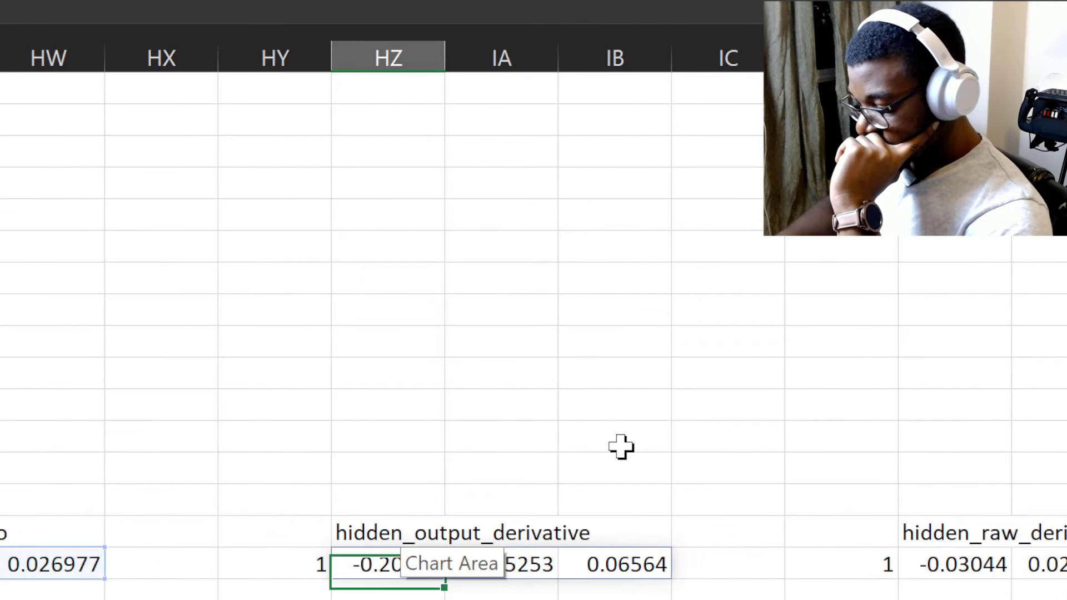
pyautogui.press('Return')
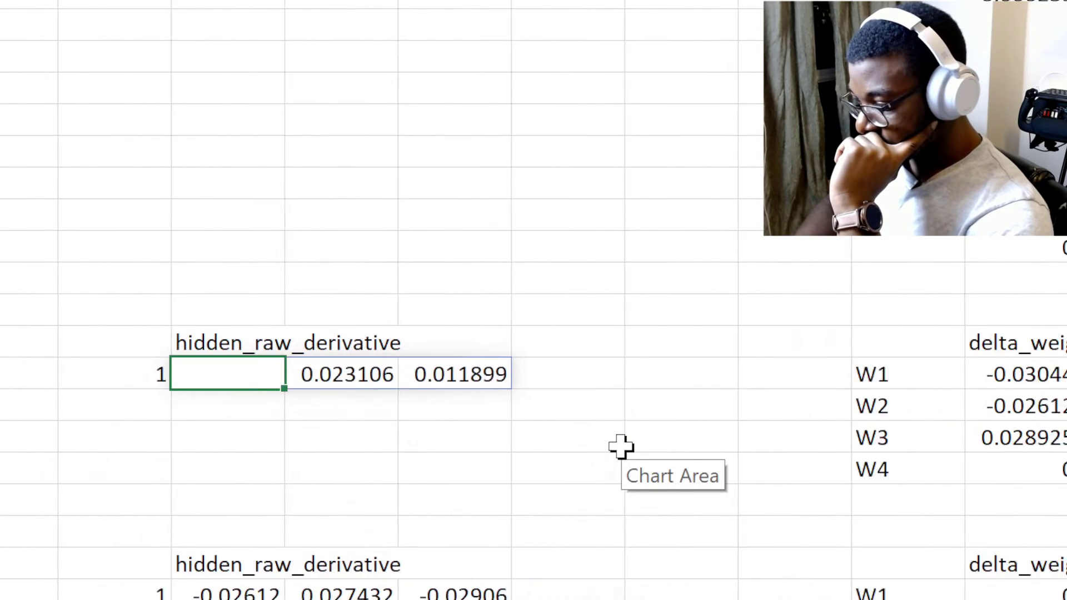
pyautogui.press('Escape')
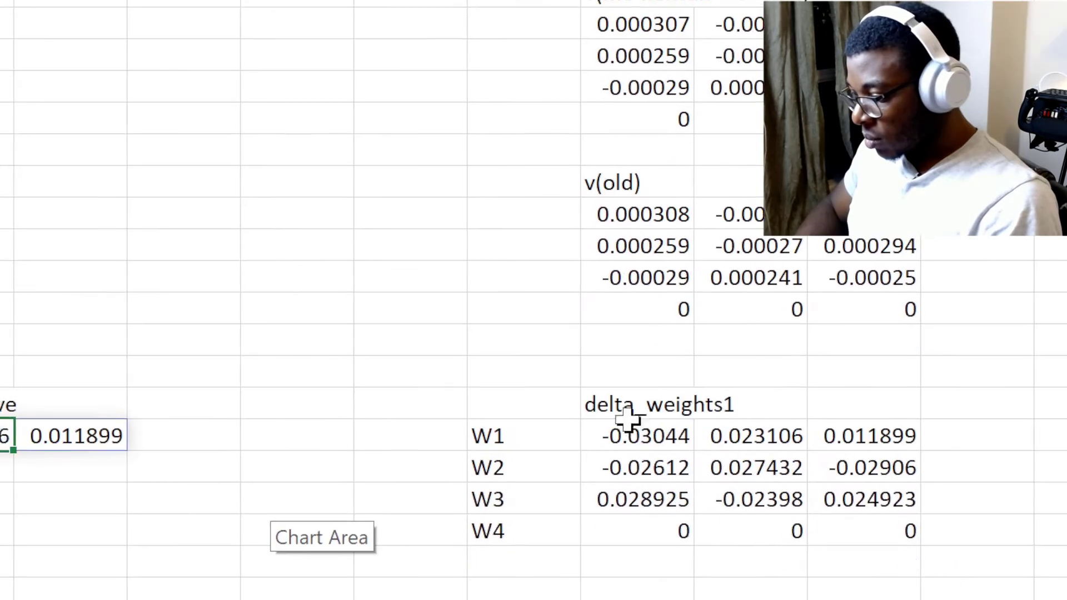
# Trace the copied block's delta_weights1 and delta_weights2 formulas back to the hidden_raw_derivative and hidden activation cells they reference.
pyautogui.doubleClick(684, 467)
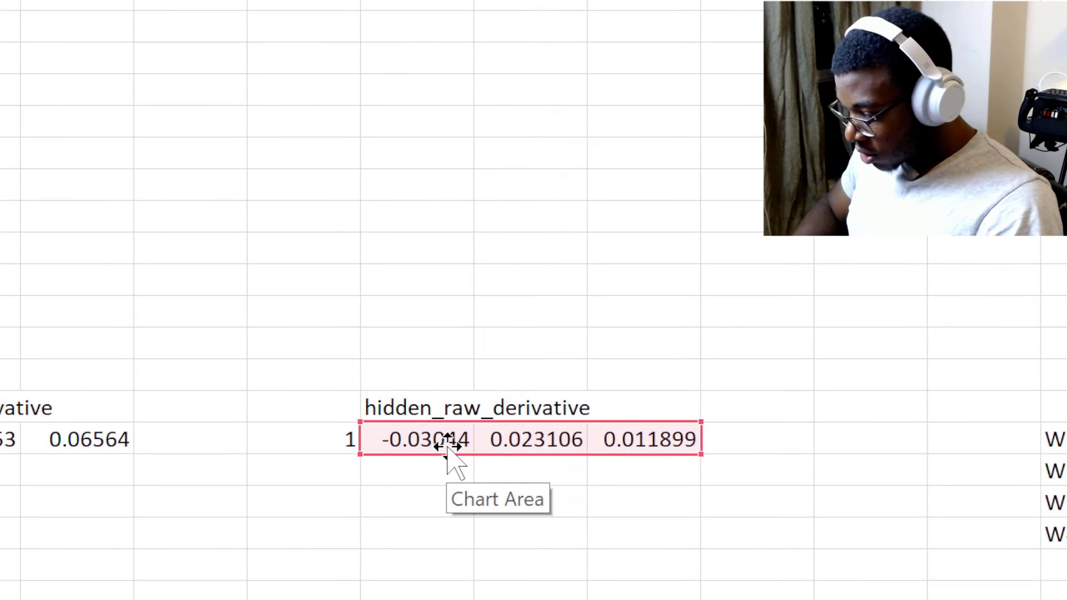
pyautogui.hscroll(10, 634, 448)
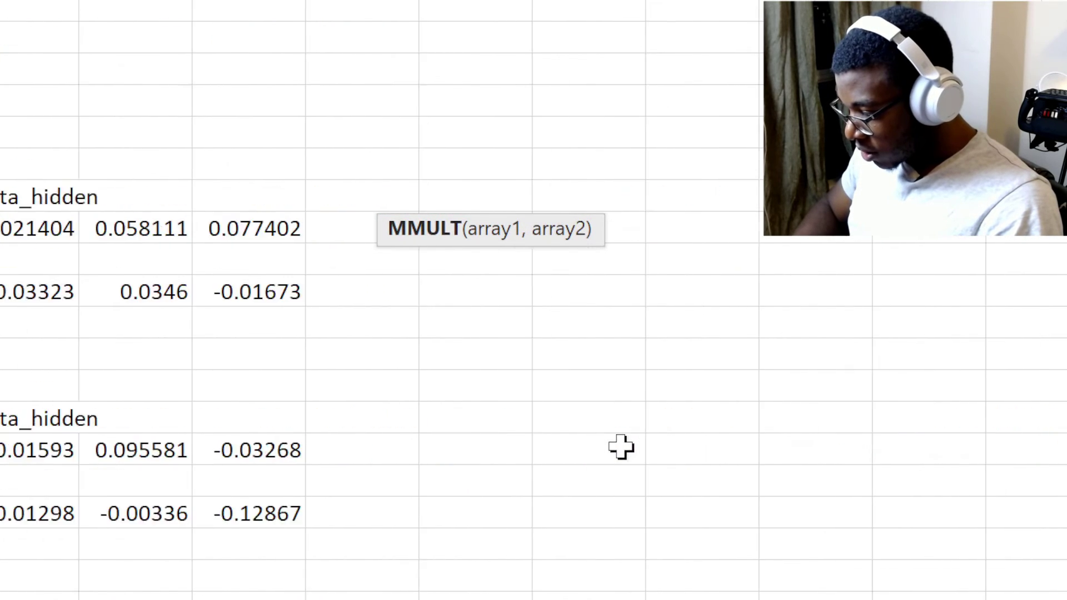
pyautogui.hscroll(5, 620, 447)
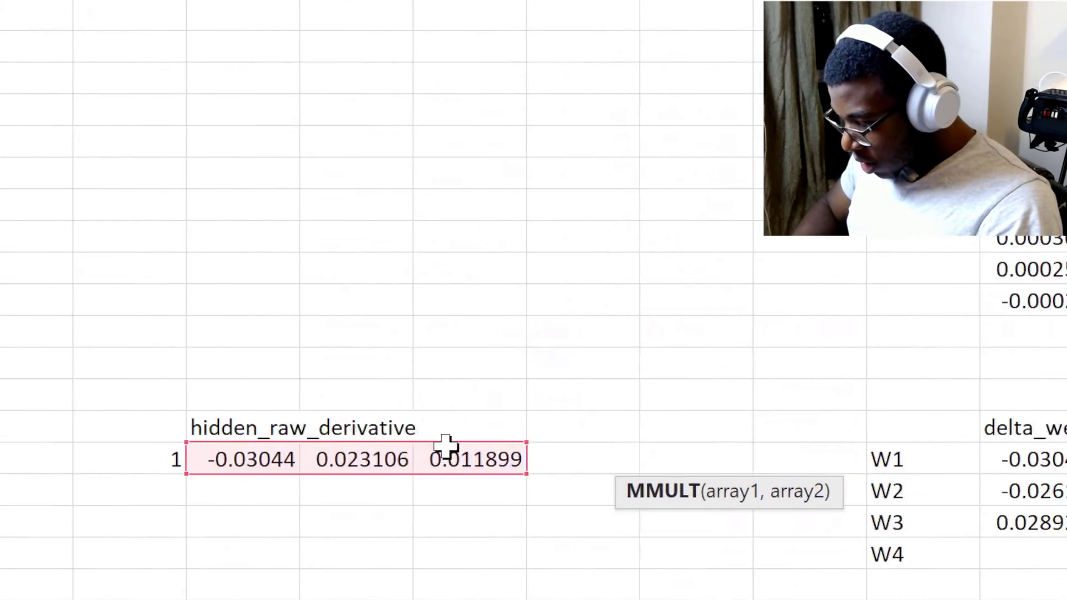
pyautogui.hscroll(-3, 560, 447)
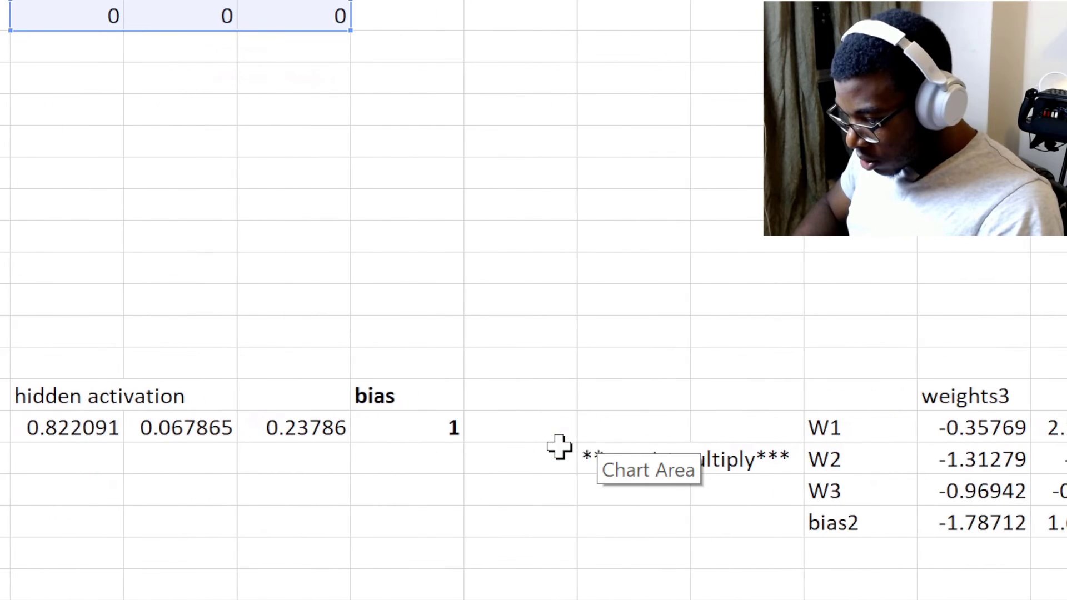
pyautogui.hscroll(-3, 559, 447)
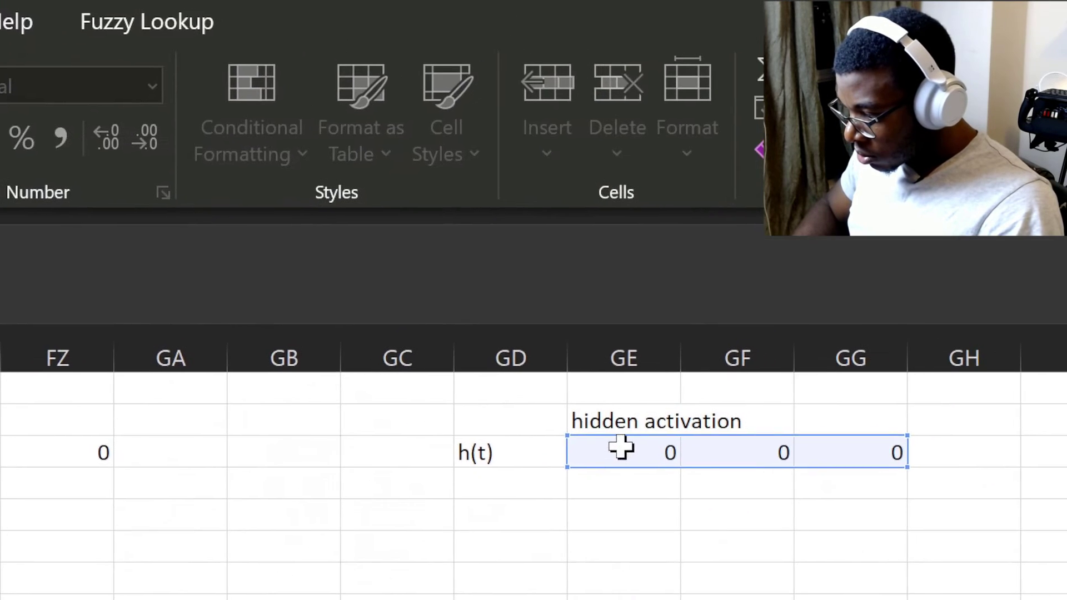
pyautogui.hscroll(3, 633, 444)
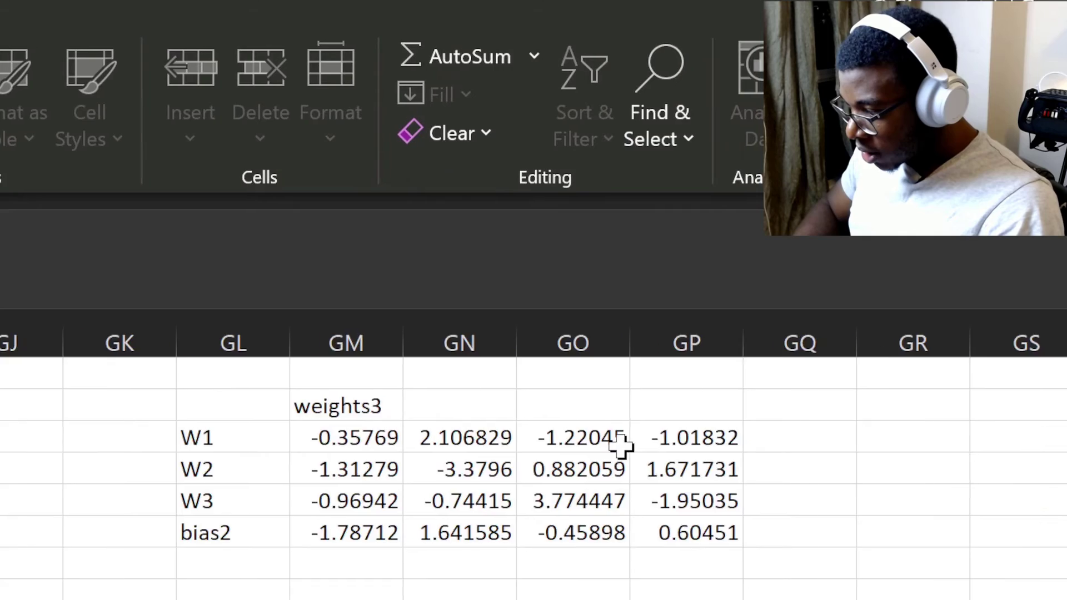
pyautogui.hscroll(4, 448, 446)
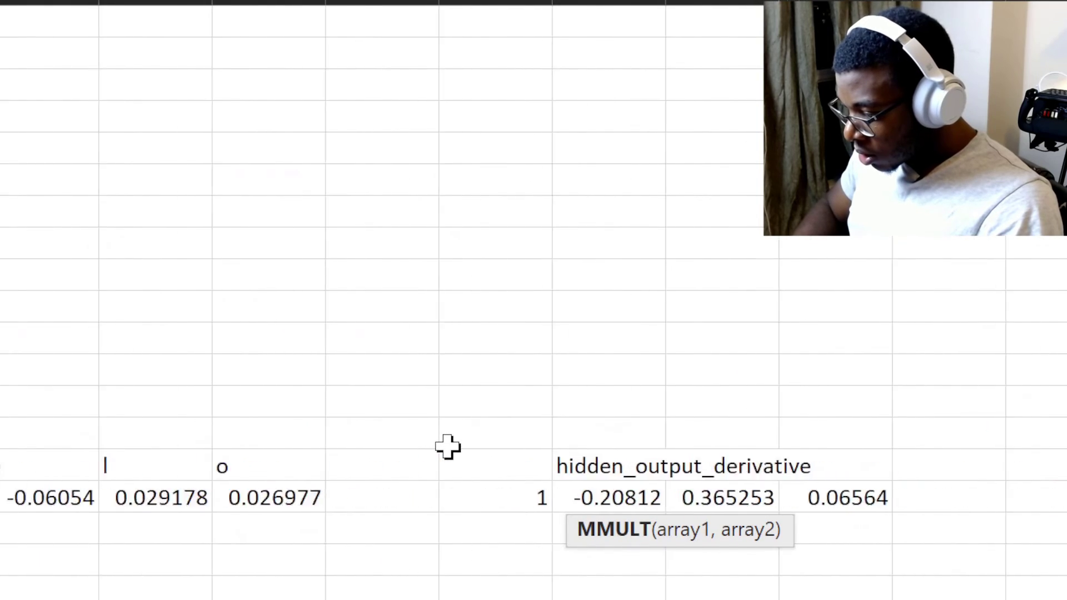
pyautogui.hscroll(4, 448, 447)
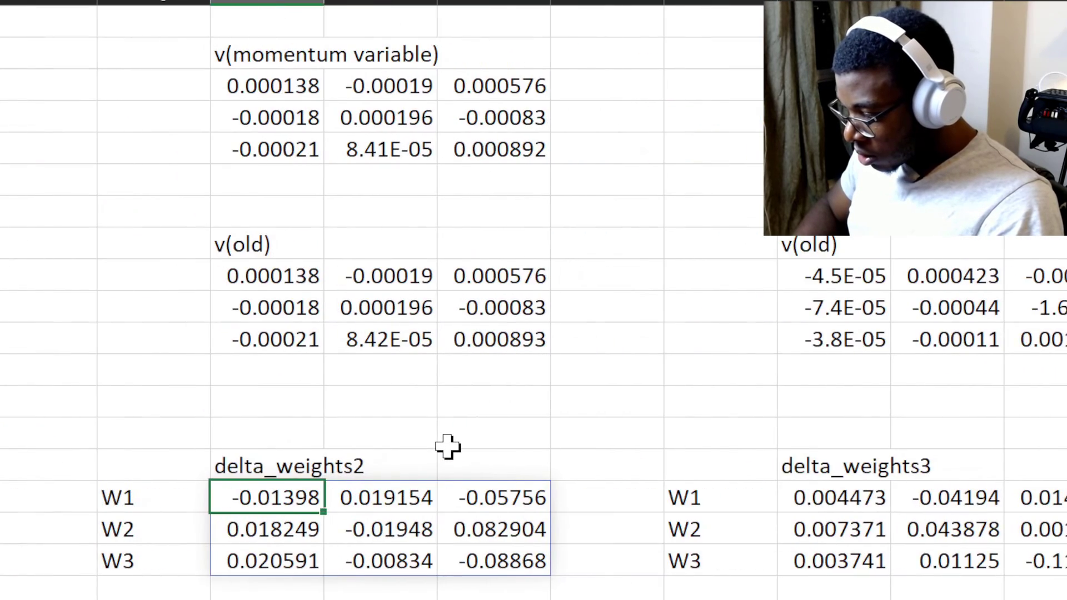
# Check the references in the copied block's delta_weights3, delta_bias2 and first-row delta_hidden formulas.
pyautogui.press('Right')
pyautogui.click(409, 443)
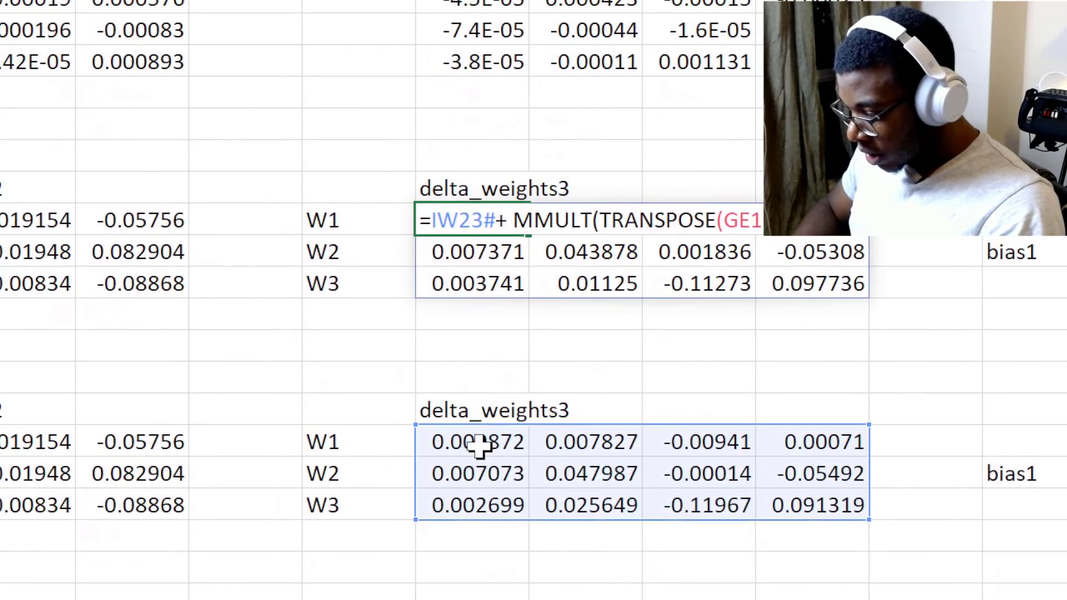
pyautogui.doubleClick(479, 445)
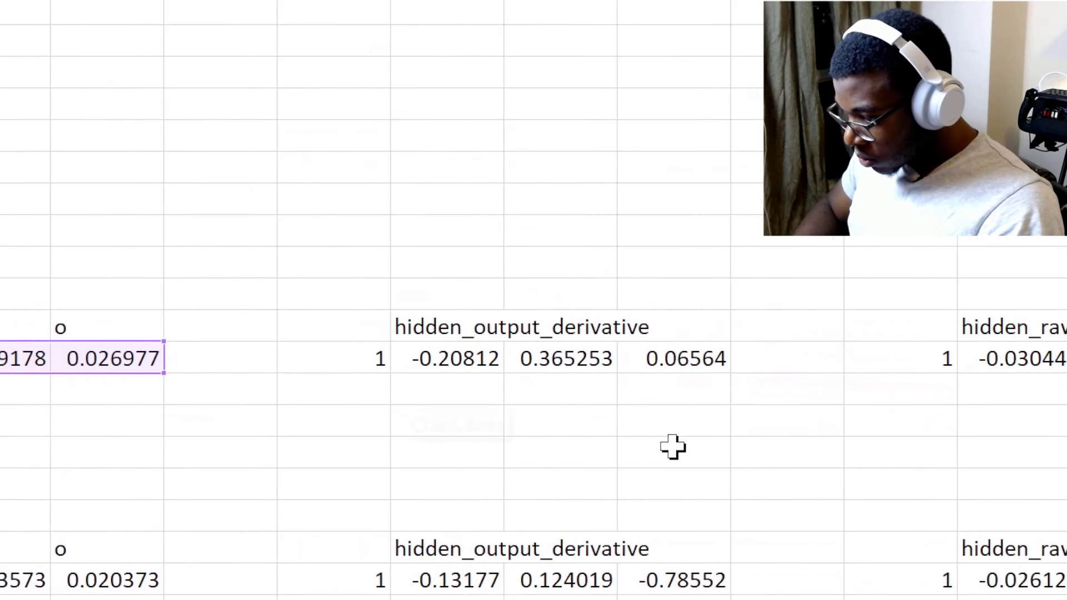
pyautogui.hscroll(10, 673, 444)
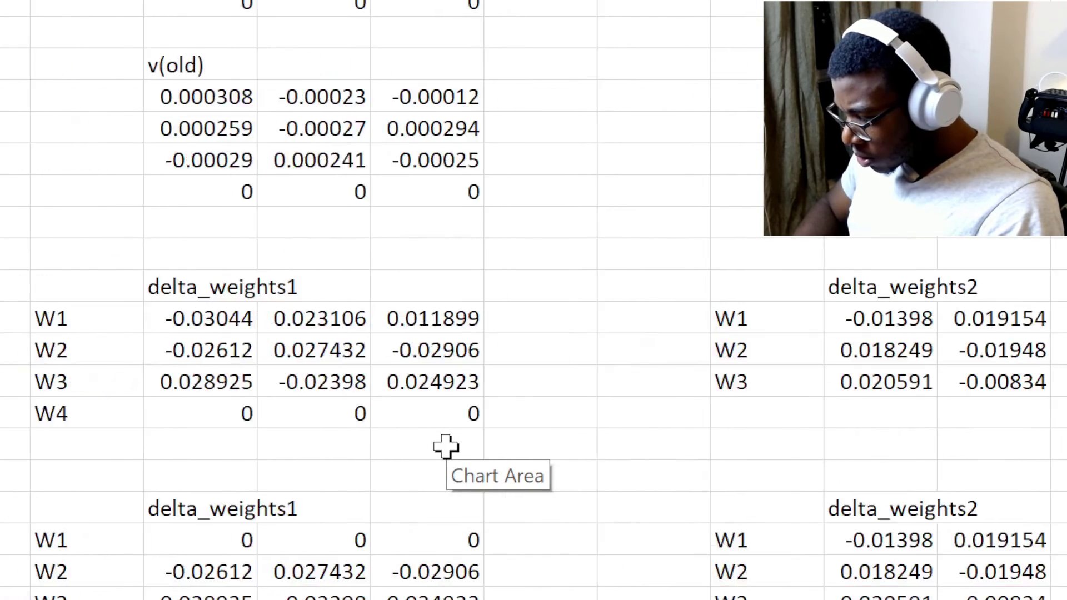
pyautogui.hscroll(10, 446, 447)
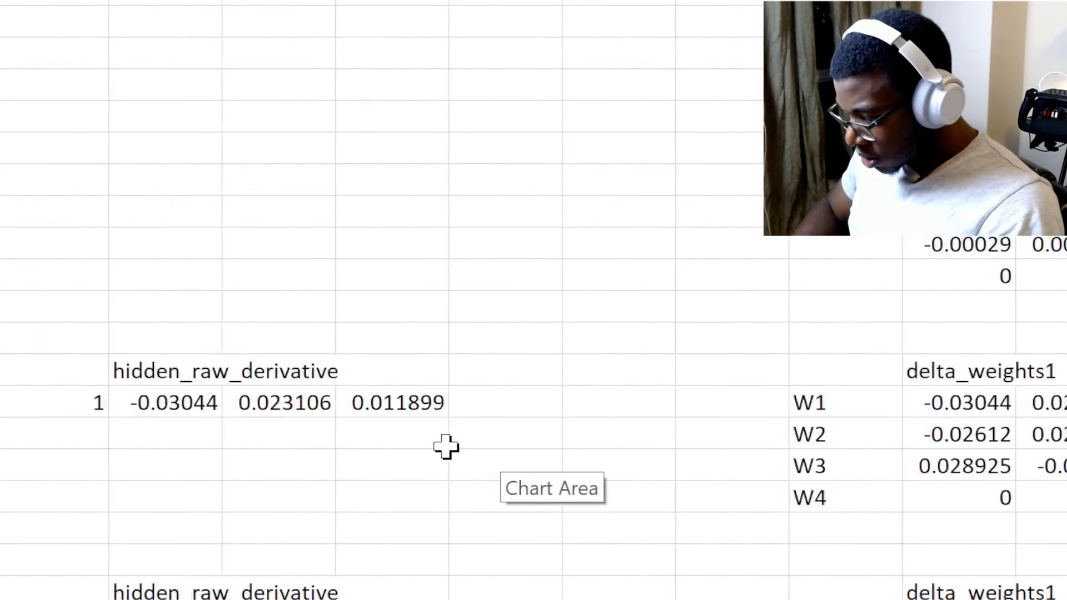
pyautogui.hscroll(5, 369, 440)
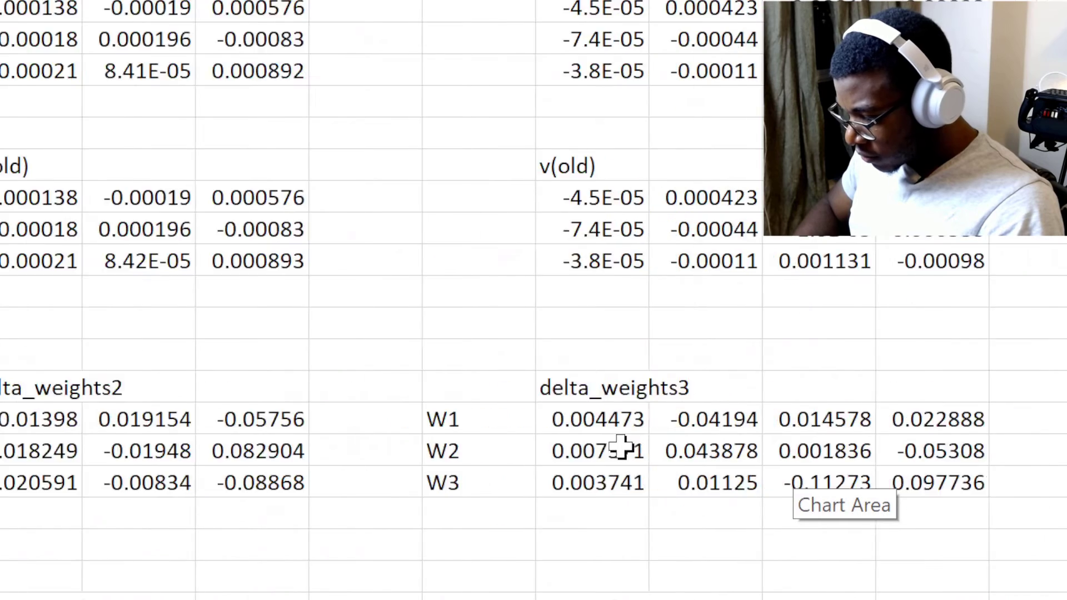
pyautogui.hscroll(6, 621, 446)
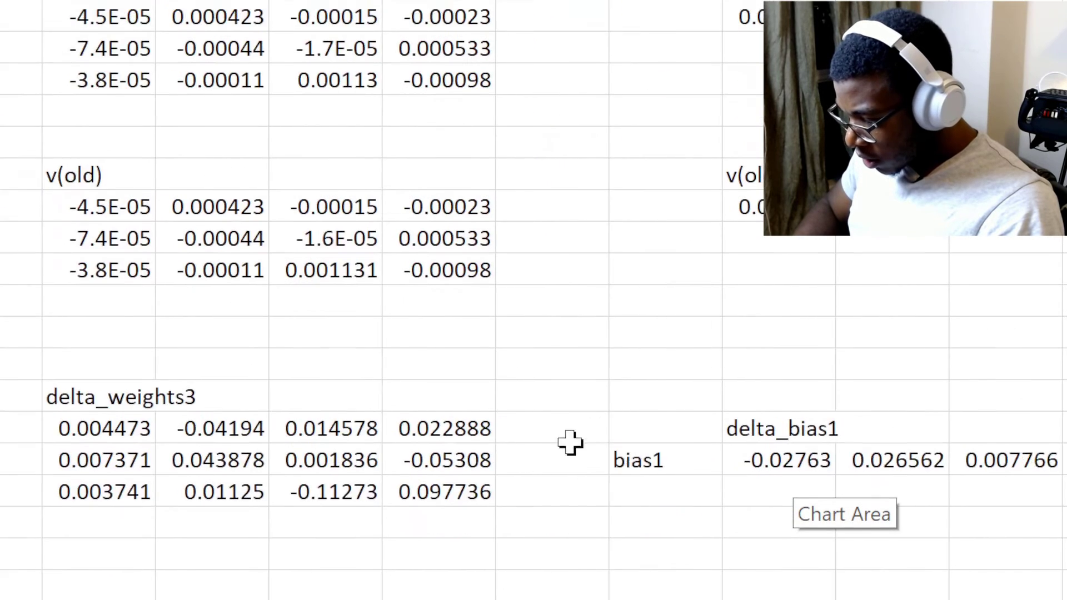
pyautogui.hscroll(4, 635, 446)
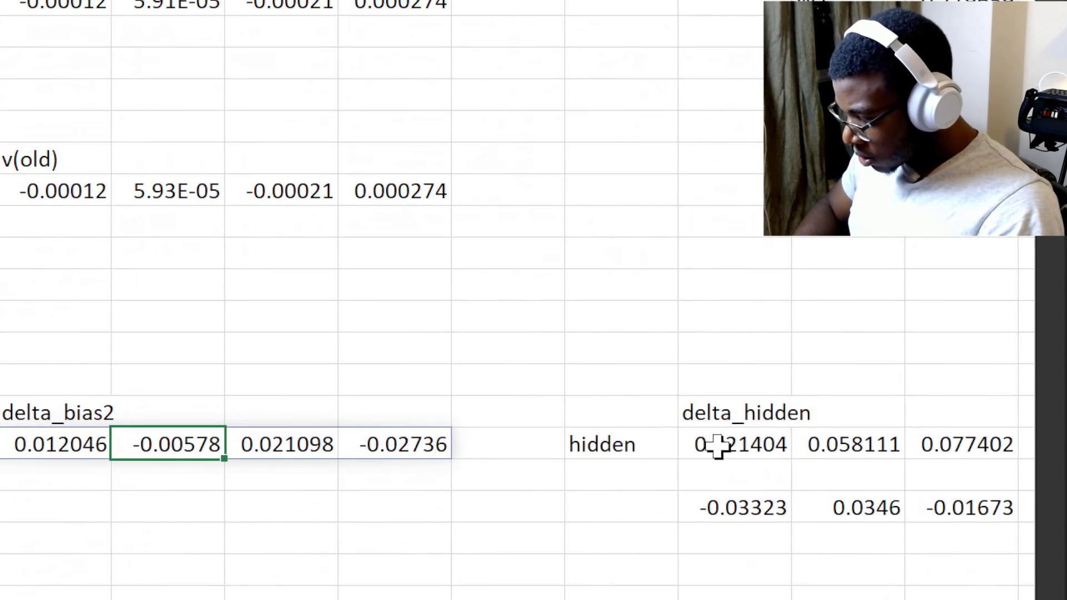
pyautogui.click(267, 387)
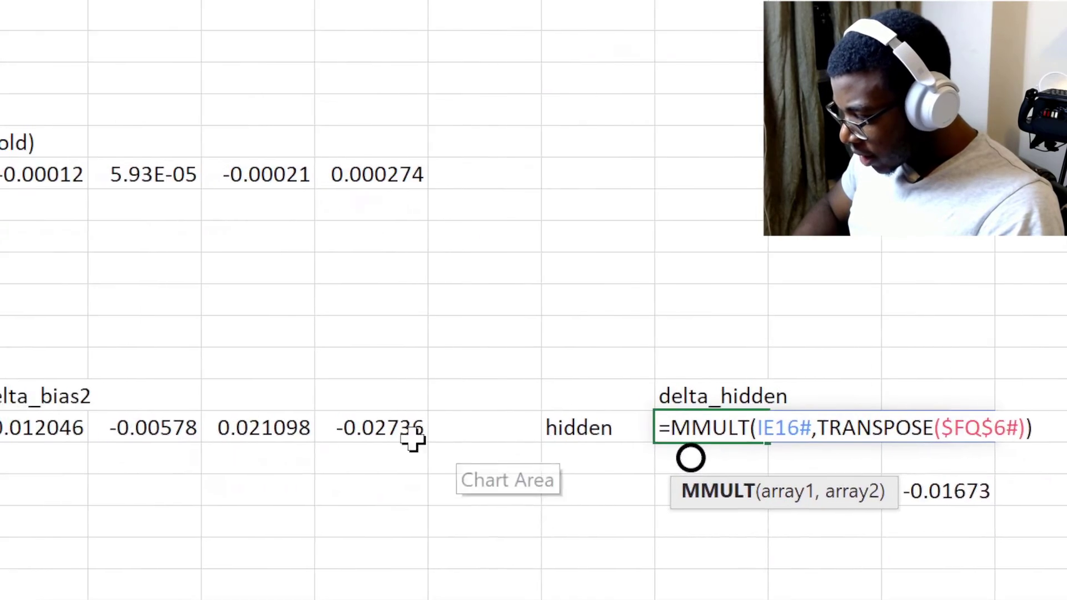
# Select the new weights1 and new bias1 tables in the copied block for review.
pyautogui.scroll(5, 447, 445)
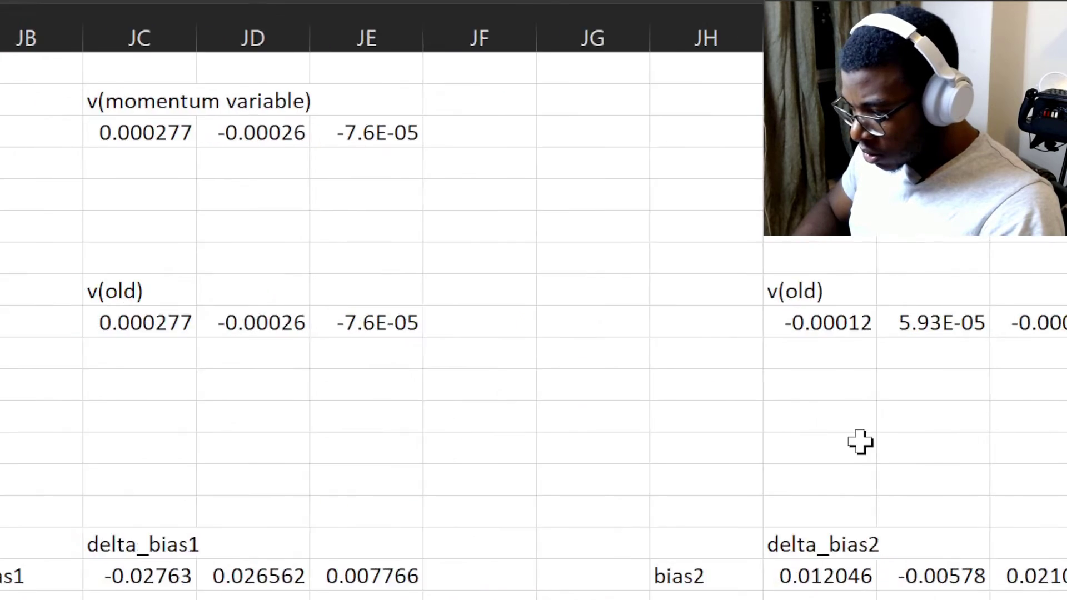
pyautogui.hscroll(10, 860, 440)
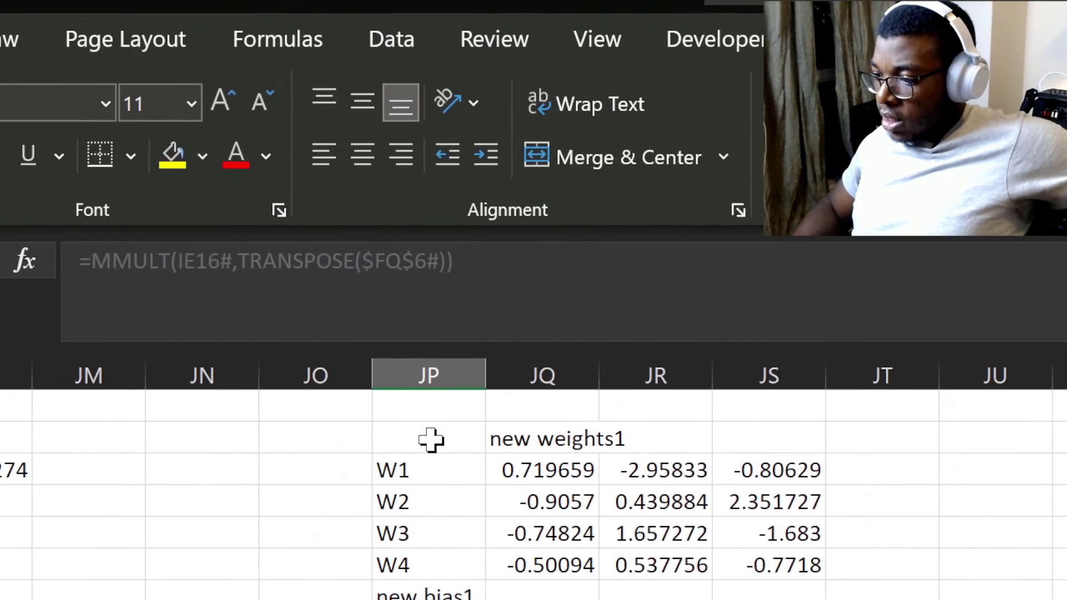
pyautogui.moveTo(120, 200); pyautogui.dragTo(449, 373)
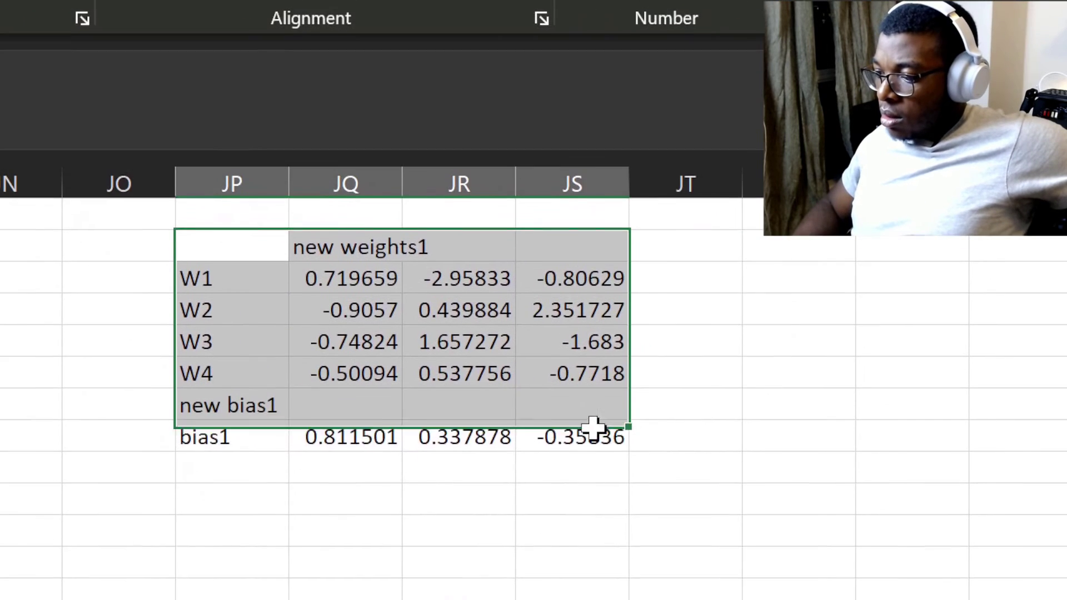
pyautogui.moveTo(594, 427); pyautogui.dragTo(589, 442)
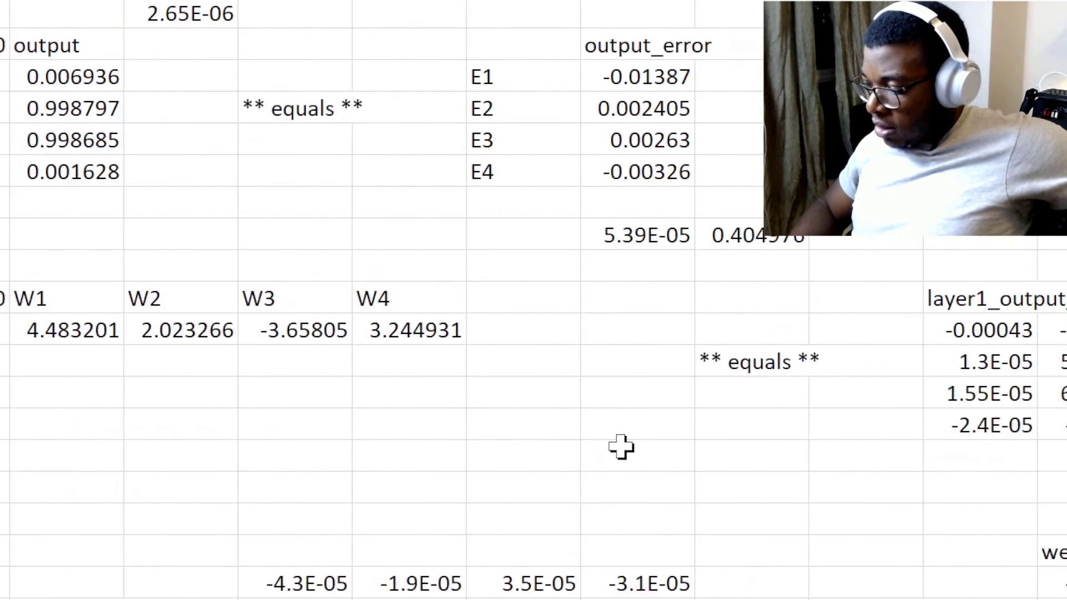
# Clear the v(momentum variable) and v(old) tables above the delta_weights tables in the copied block.
pyautogui.click(329, 506)
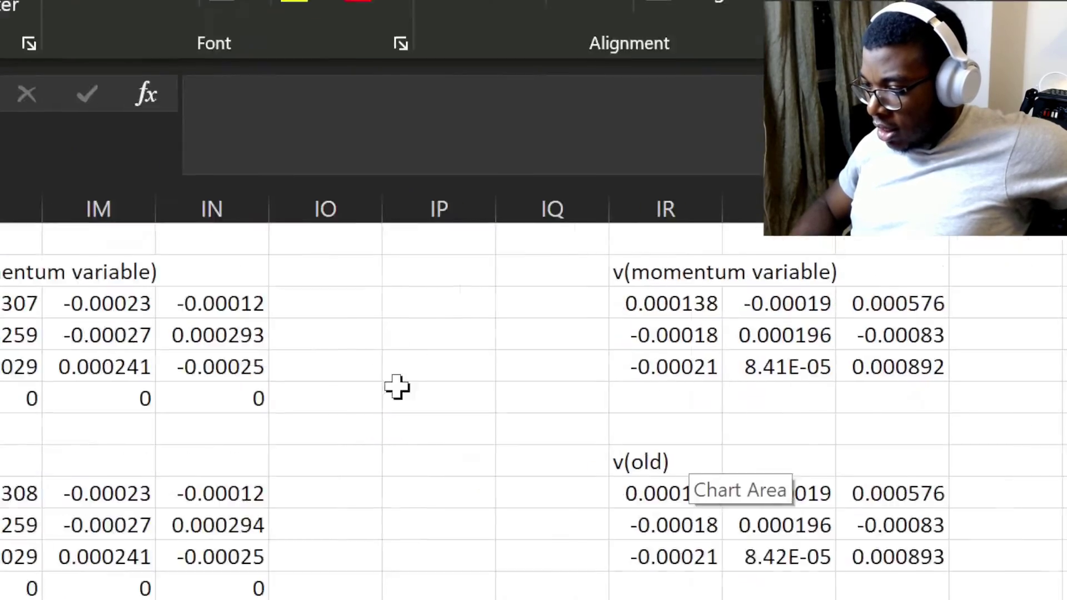
pyautogui.hscroll(-3, 396, 386)
pyautogui.moveTo(654, 433); pyautogui.dragTo(741, 444)
pyautogui.hscroll(-10, 740, 448)
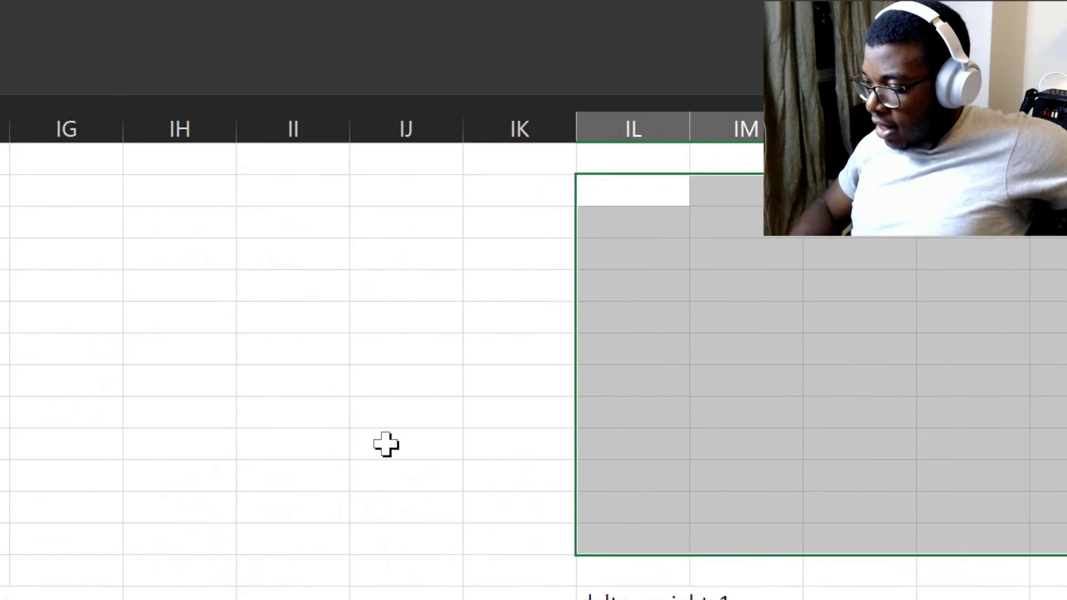
pyautogui.click(386, 444)
# Switch to the nn_example workbook and check its momentum variable formula against the learning rate and mu cells it references.
pyautogui.hscroll(-15, 386, 445)
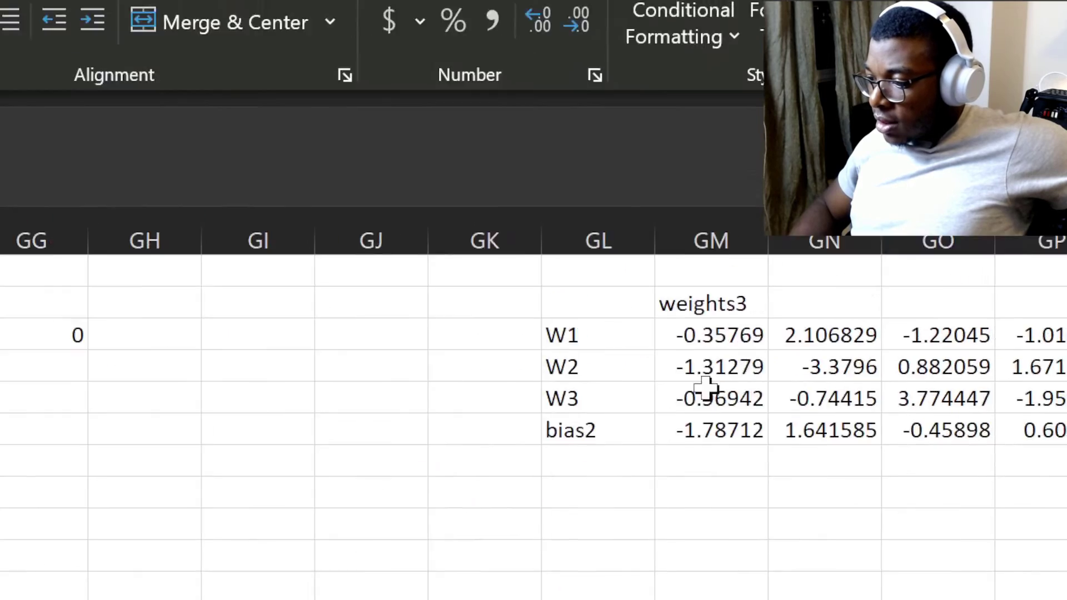
pyautogui.hscroll(-1, 473, 267)
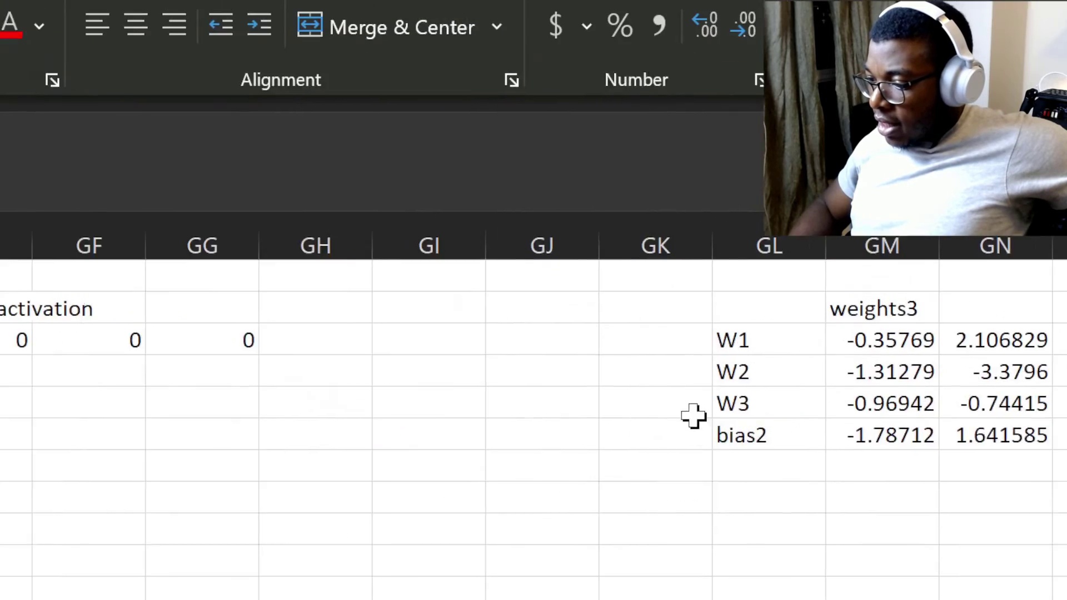
pyautogui.hscroll(1, 480, 226)
pyautogui.click(483, 226)
pyautogui.click(620, 447)
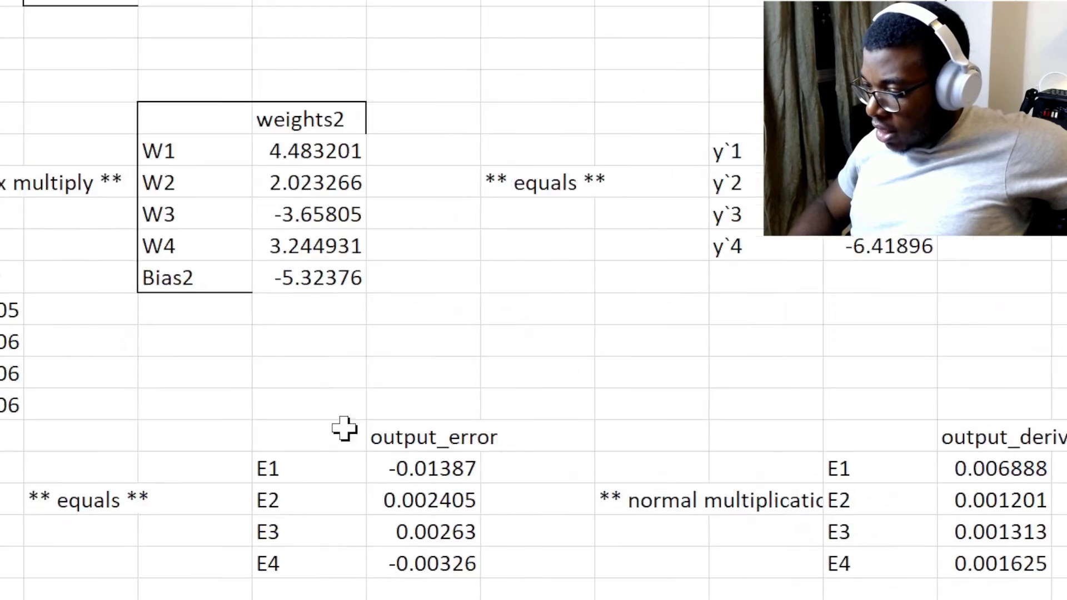
pyautogui.hscroll(10, 447, 448)
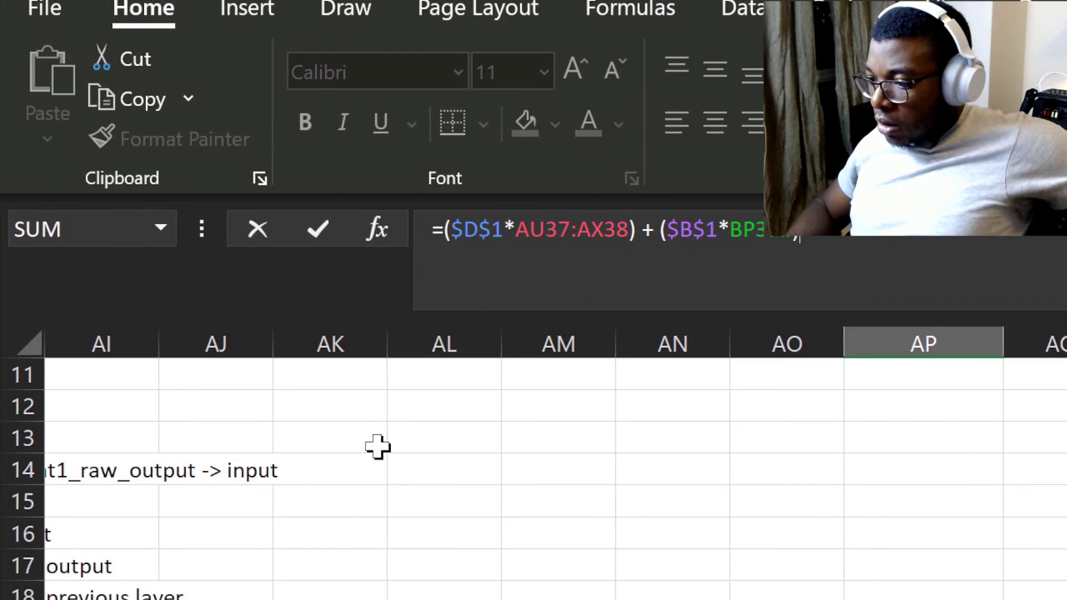
pyautogui.scroll(4, 368, 521)
pyautogui.hscroll(-10, 368, 521)
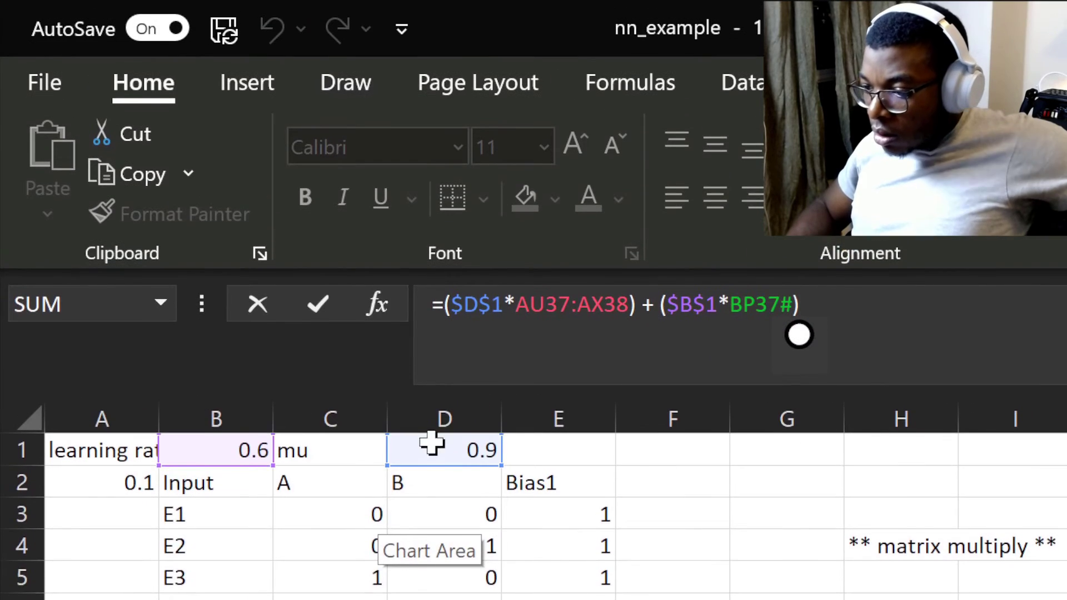
# Trace the momentum variable formula in nn_example to the v(old) and weight1_delta ranges it references.
pyautogui.hscroll(10, 756, 445)
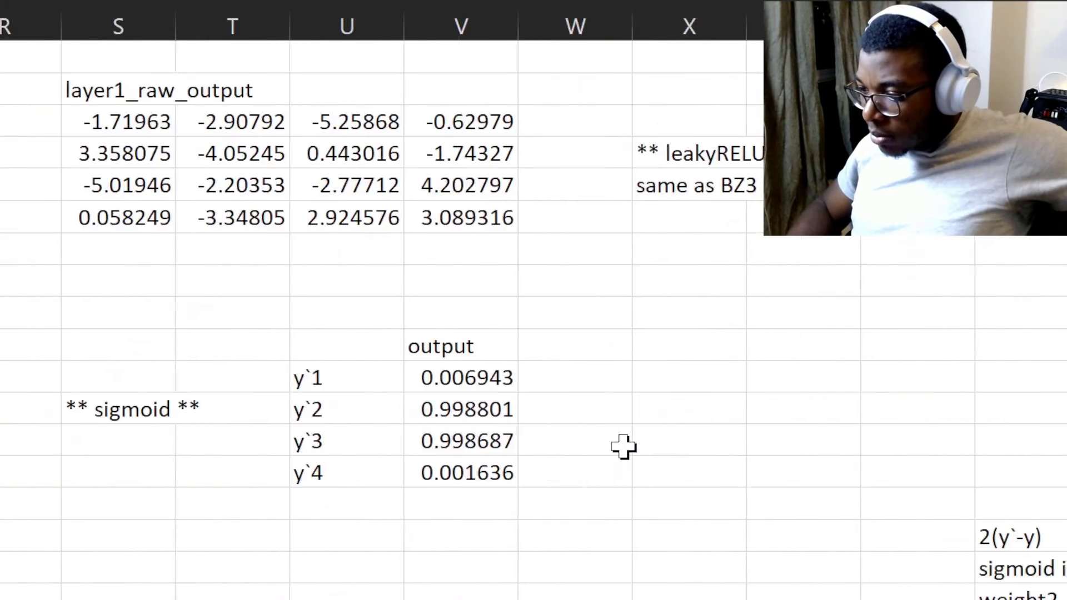
pyautogui.hscroll(-8, 621, 447)
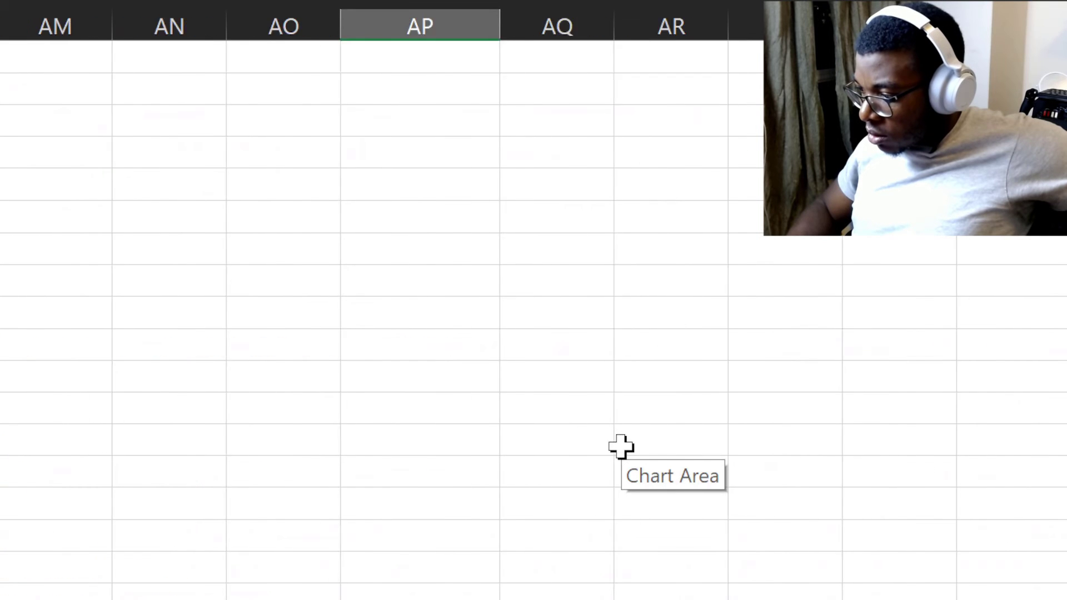
pyautogui.hscroll(-10, 774, 424)
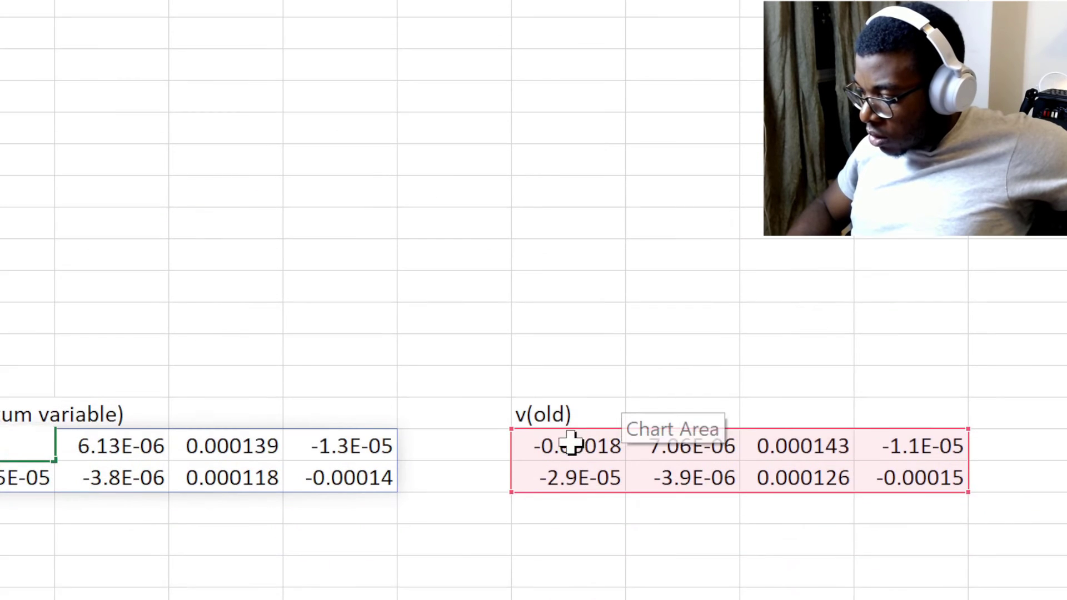
pyautogui.scroll(12, 491, 445)
pyautogui.hscroll(-10, 490, 445)
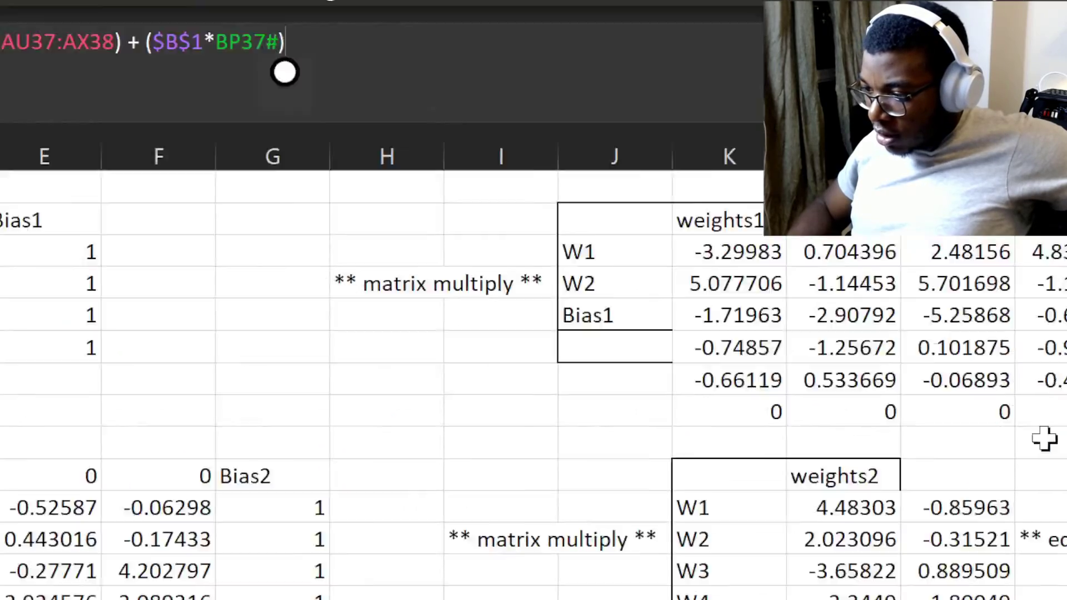
pyautogui.hscroll(10, 654, 446)
pyautogui.hscroll(15, 639, 446)
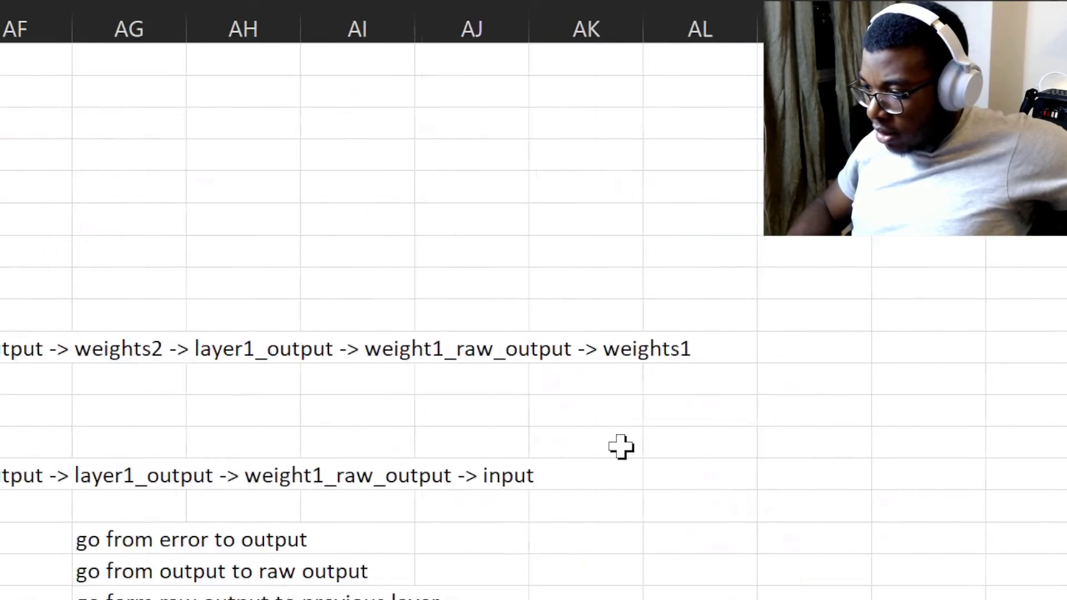
pyautogui.hscroll(5, 621, 447)
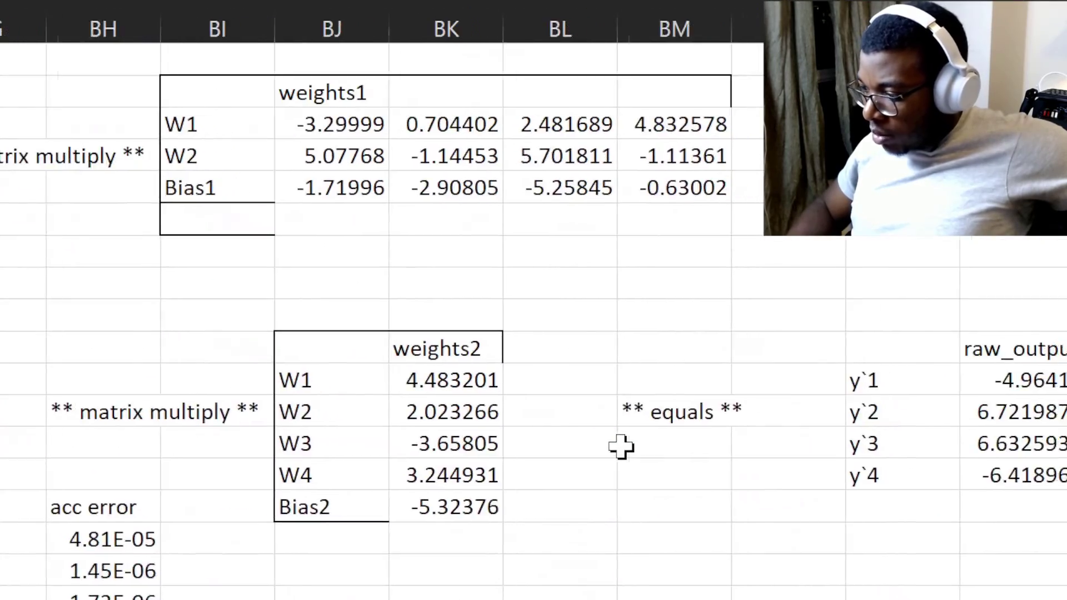
pyautogui.scroll(-8, 675, 444)
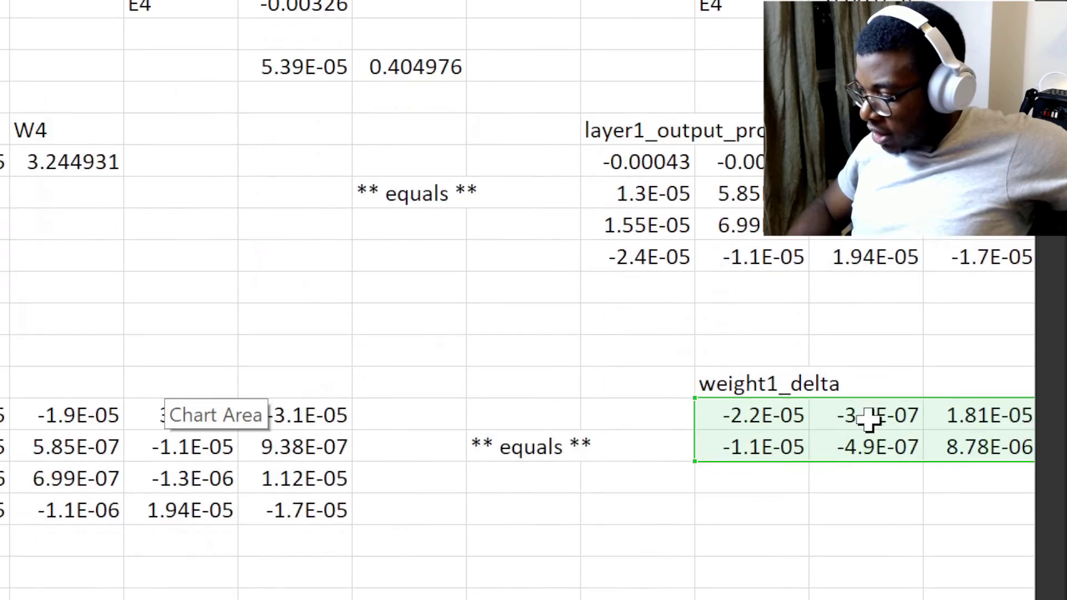
pyautogui.hscroll(4, 769, 447)
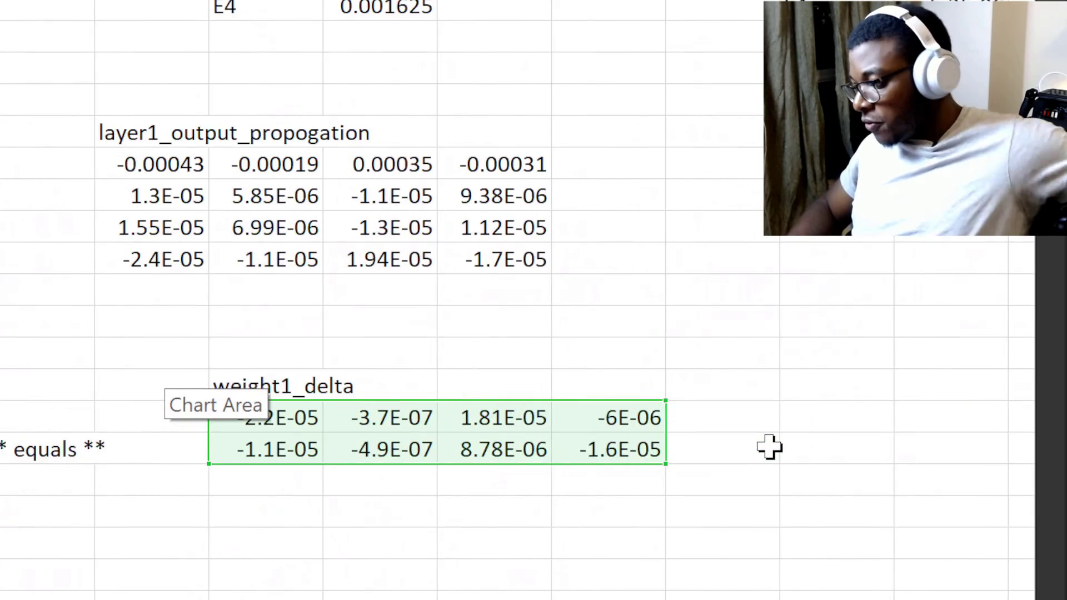
# Open the nesterov momentum (NAG) update sheet and find its new_weight1 table.
pyautogui.hscroll(-1, 769, 447)
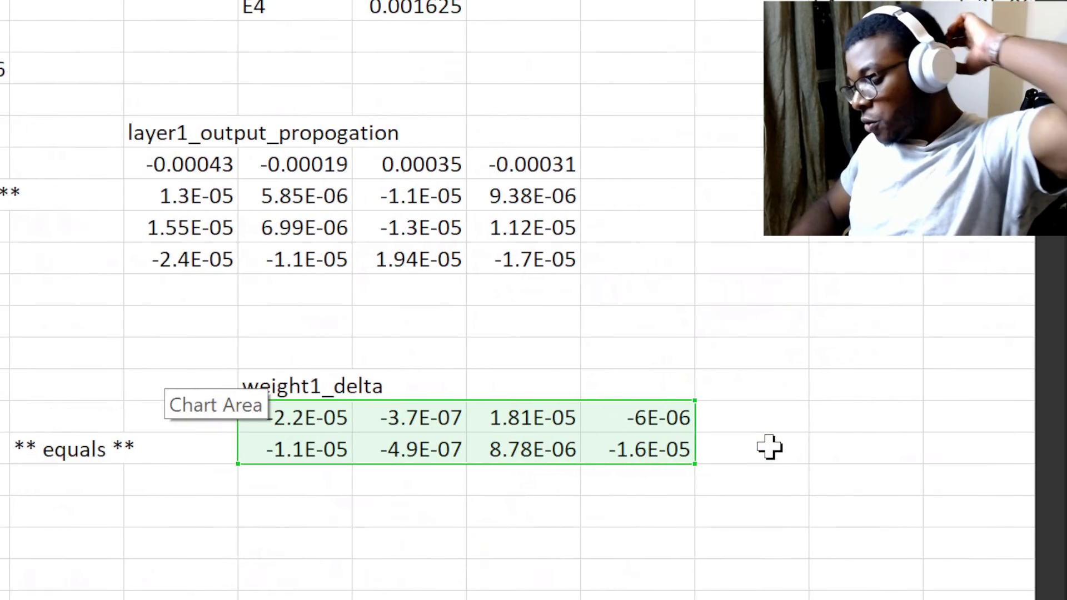
pyautogui.hscroll(-8, 769, 447)
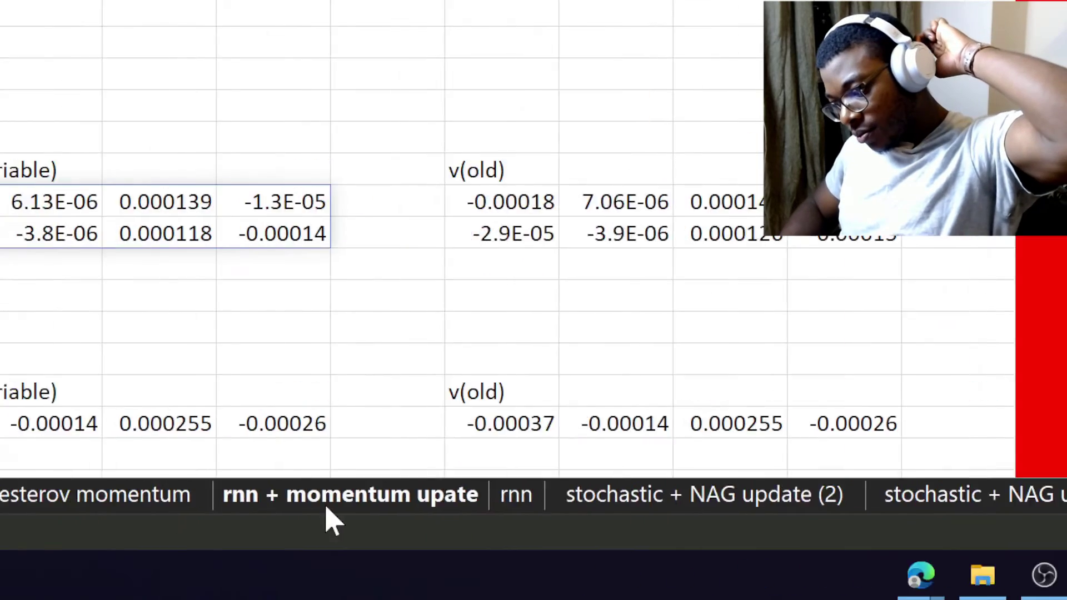
pyautogui.click(245, 507)
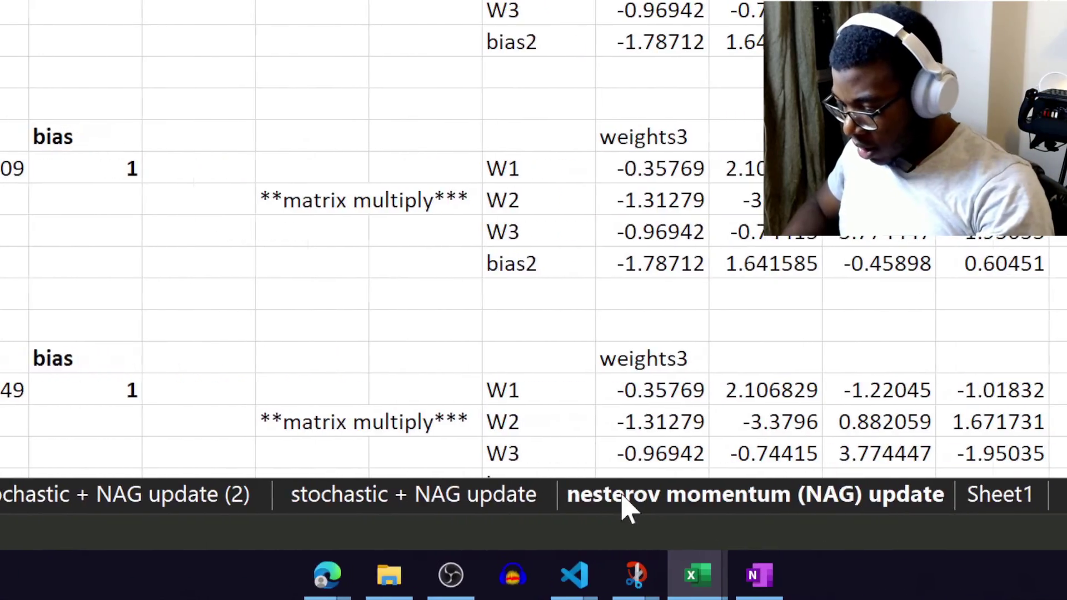
pyautogui.click(622, 496)
pyautogui.hscroll(-10, 445, 445)
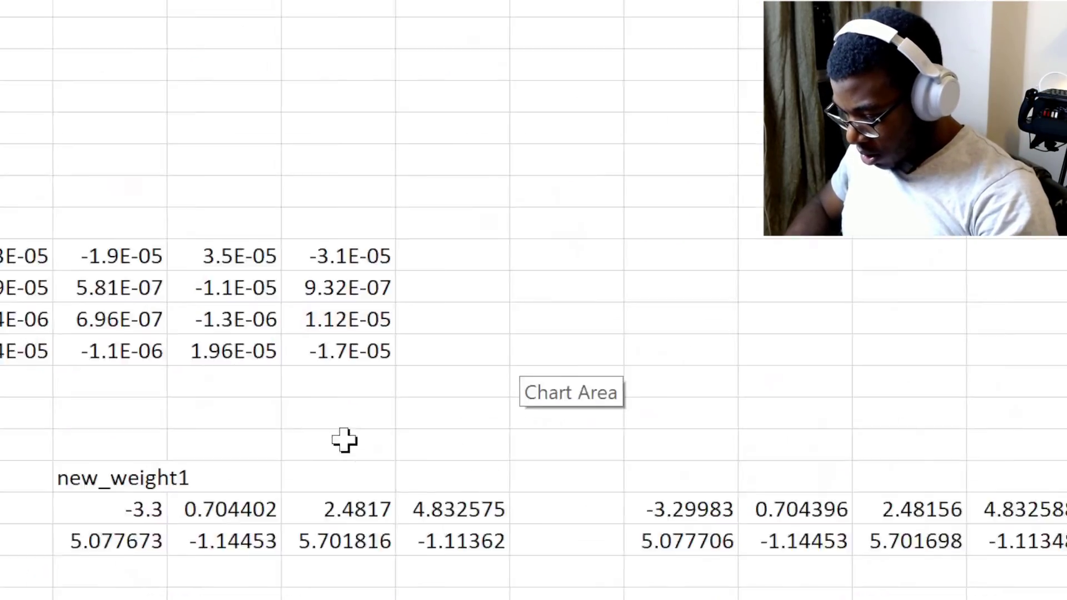
pyautogui.hscroll(-8, 345, 440)
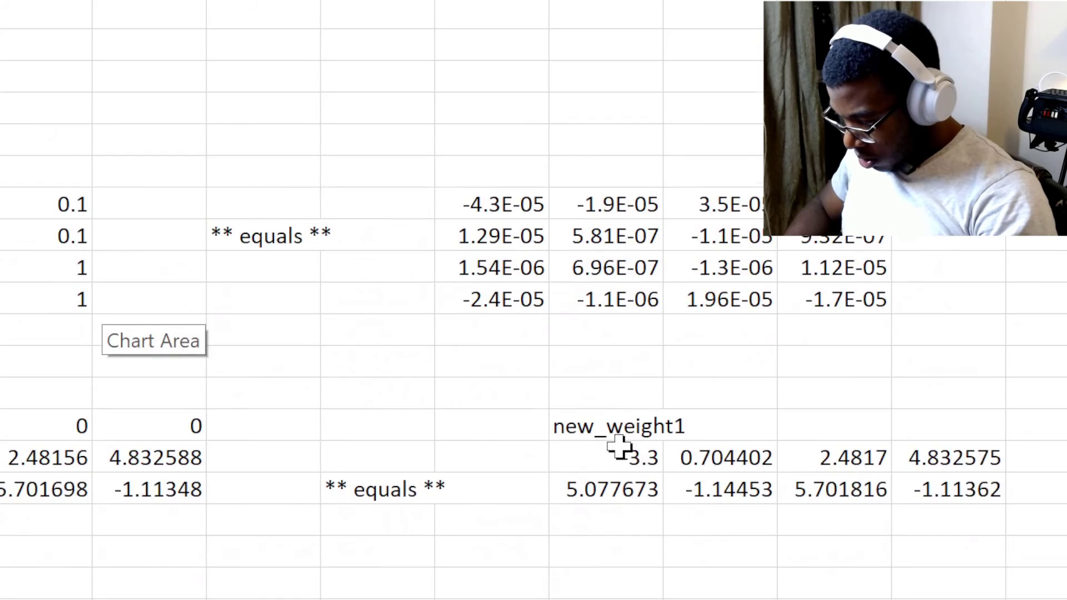
# Check the formula behind the new_weight1 table and the ranges it references, leaving it unchanged.
pyautogui.doubleClick(618, 459)
pyautogui.press('Escape')
pyautogui.hscroll(4, 639, 448)
pyautogui.press('F2')
pyautogui.press('Escape')
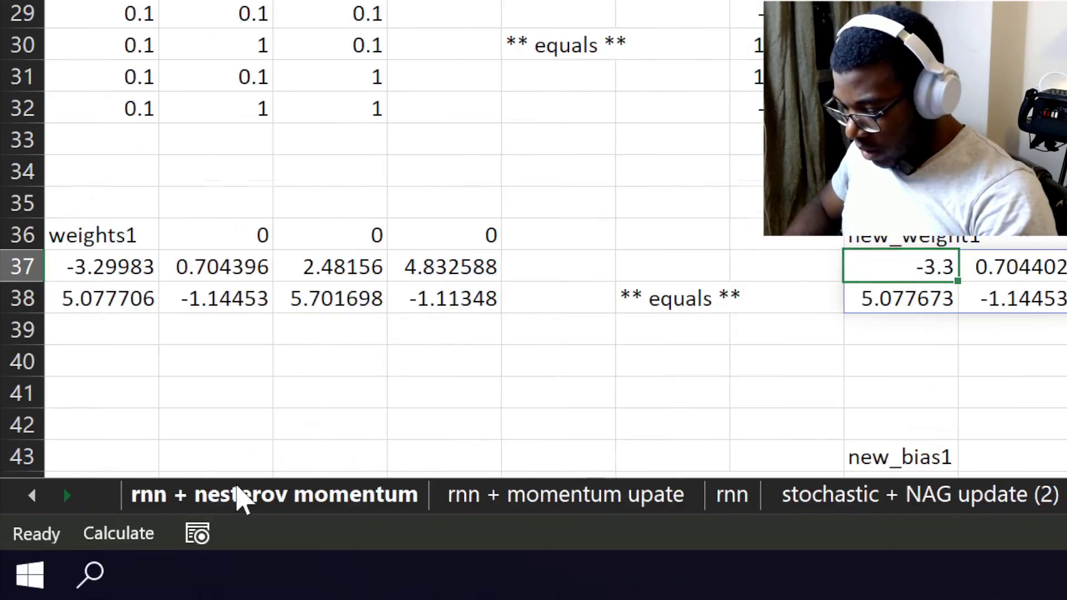
# On the rnn + nesterov momentum sheet, trace the new weights1 formula to the weights1 and v(momentum variable) ranges it references.
pyautogui.click(237, 489)
pyautogui.hscroll(-10, 621, 445)
pyautogui.hscroll(10, 663, 164)
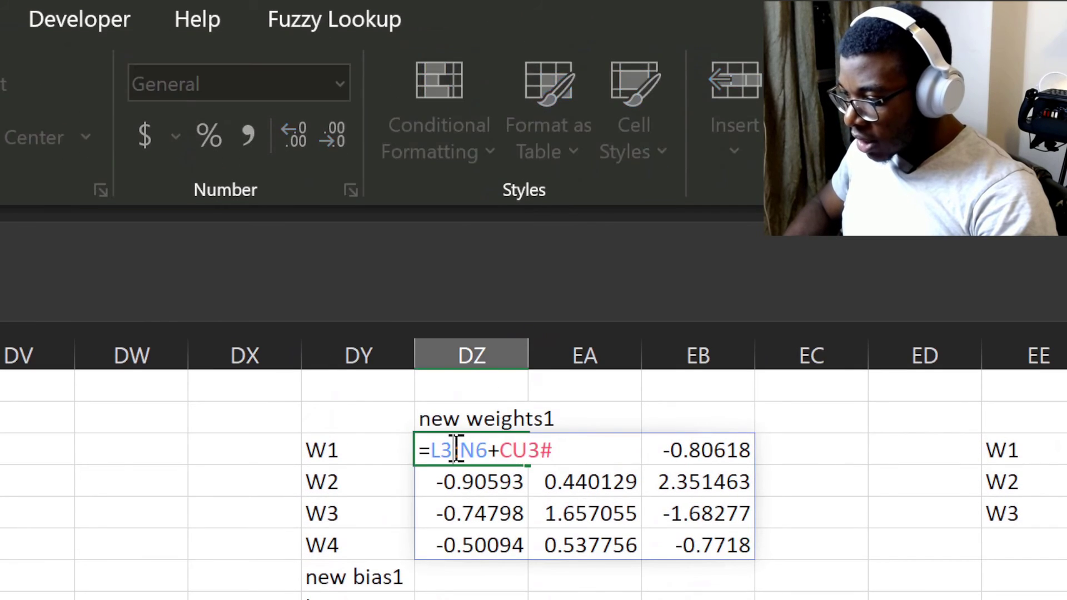
pyautogui.hscroll(-20, 439, 445)
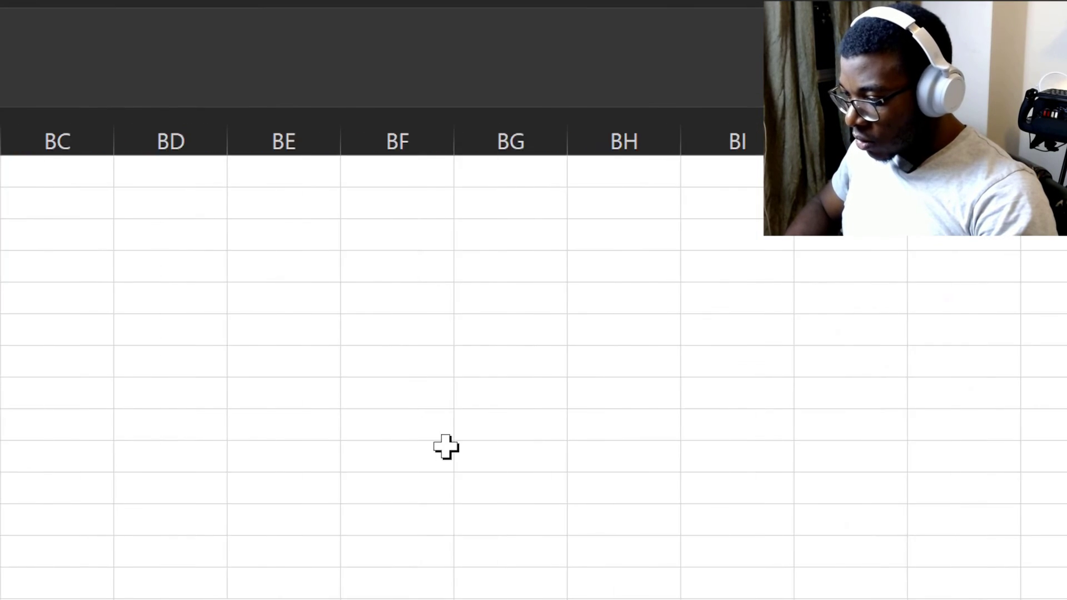
pyautogui.hscroll(-15, 446, 446)
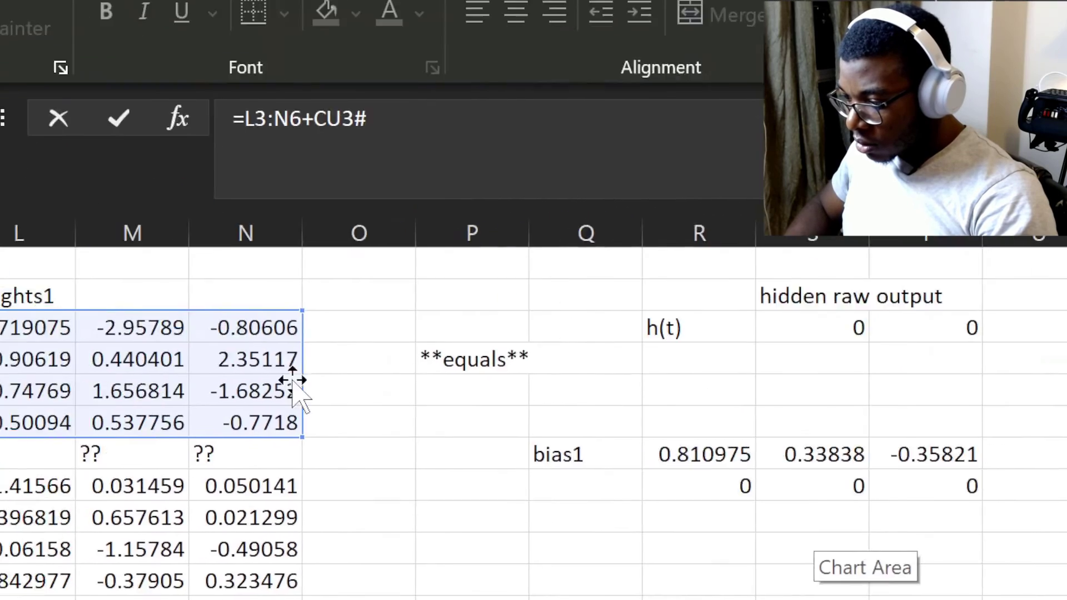
pyautogui.hscroll(20, 670, 436)
pyautogui.hscroll(15, 621, 447)
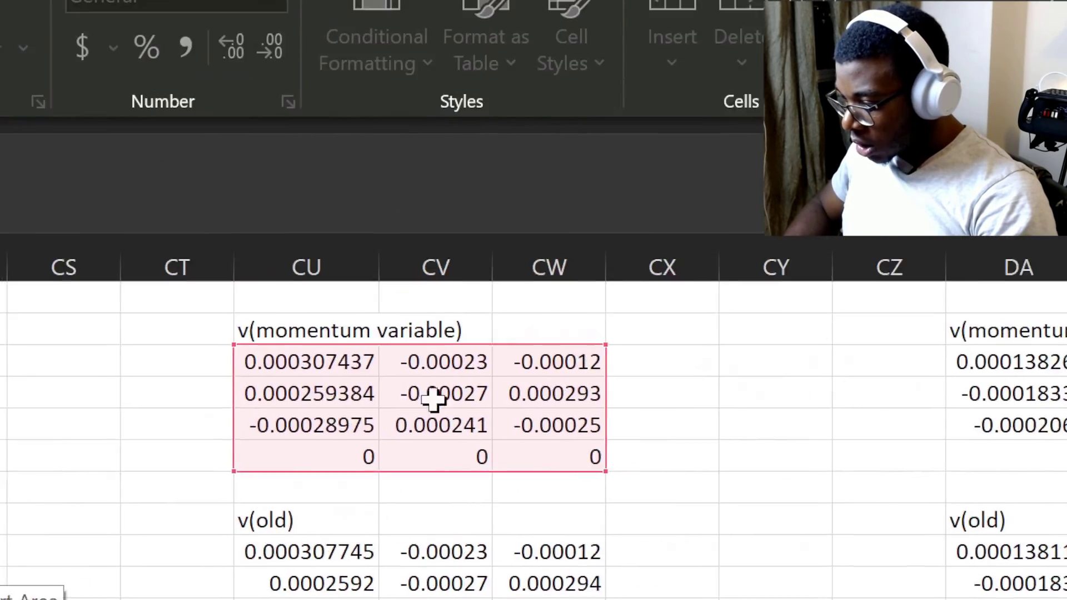
pyautogui.hscroll(10, 475, 447)
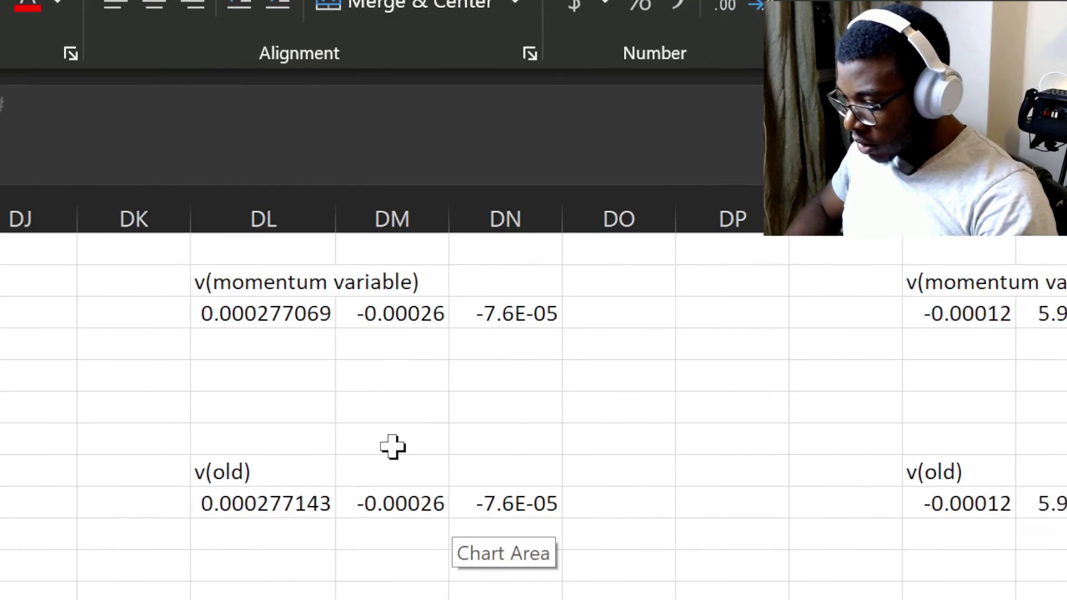
pyautogui.hscroll(-10, 392, 448)
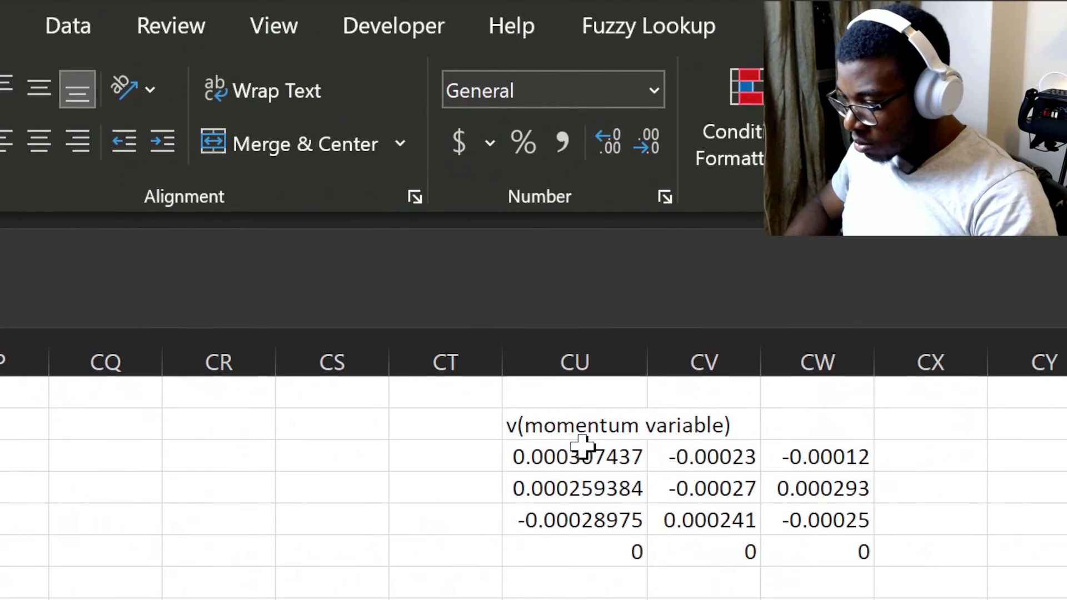
# Repoint the gradient reference in the v(momentum variable) formula at CU3 to the copied block's delta_weights1 table, IL16#.
pyautogui.doubleClick(581, 457)
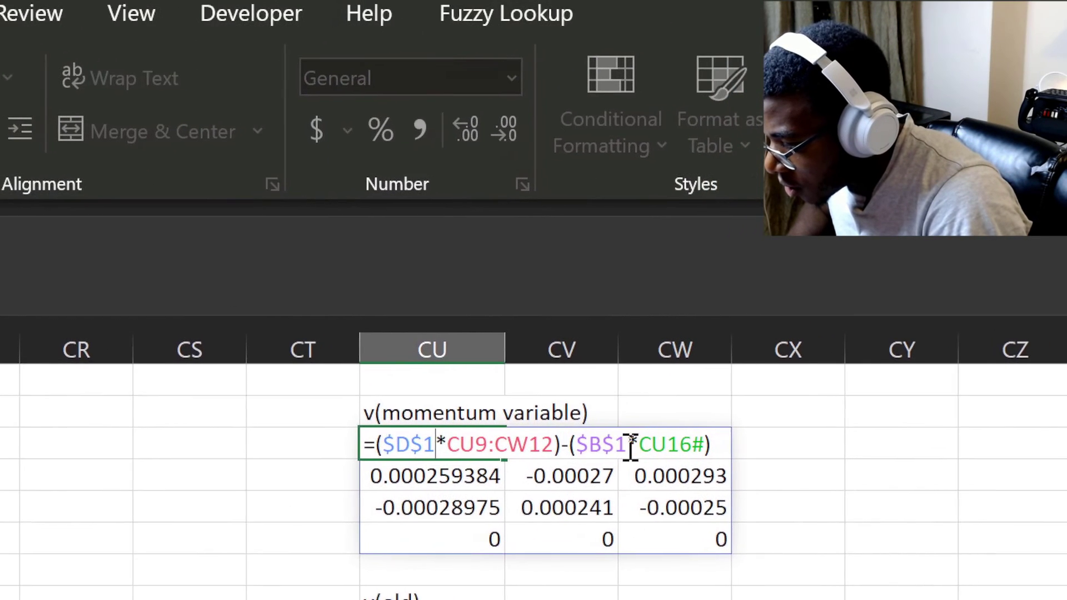
pyautogui.hscroll(-6, 122, 483)
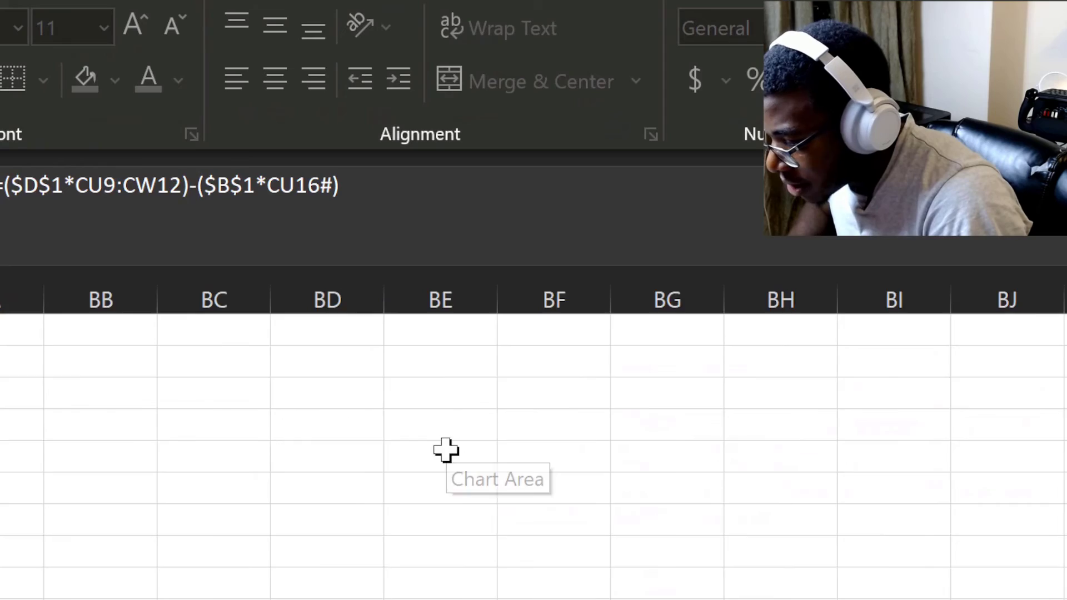
pyautogui.hscroll(-7, 446, 451)
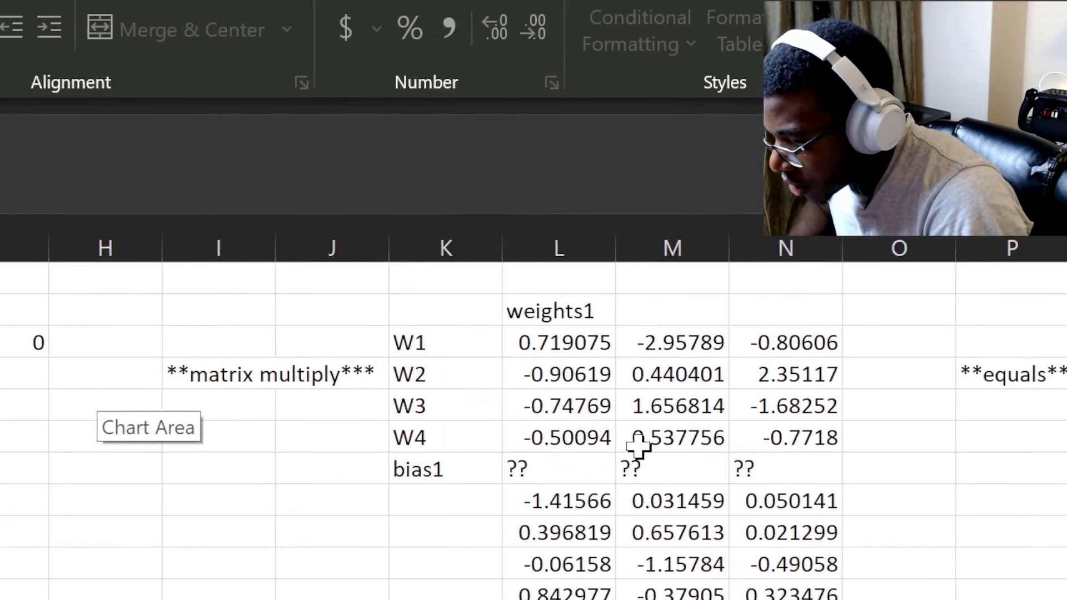
pyautogui.hscroll(20, 620, 446)
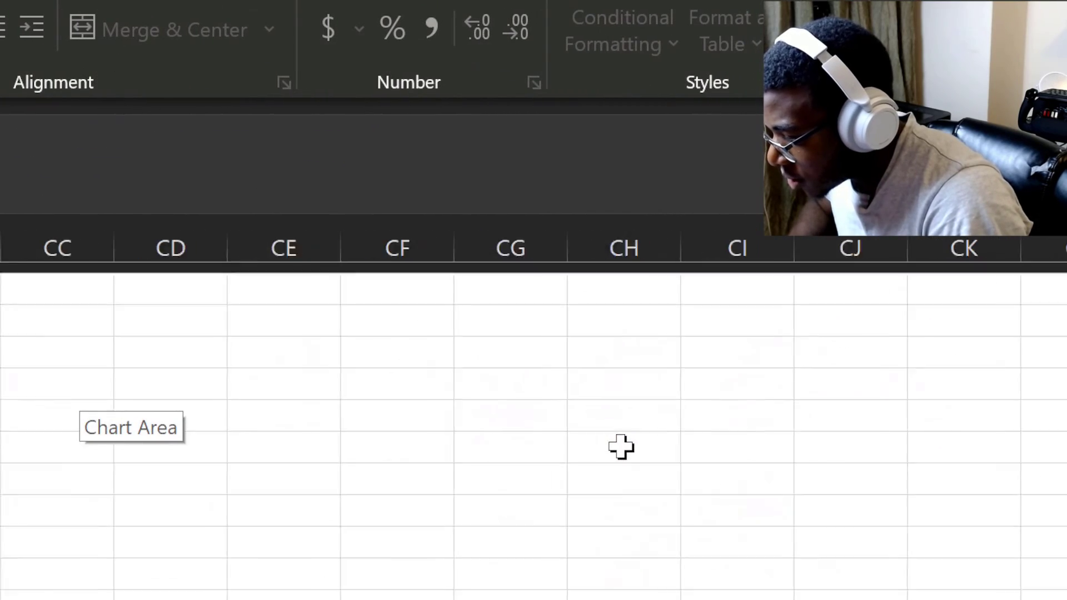
pyautogui.hscroll(3, 620, 447)
pyautogui.hscroll(-4, 621, 446)
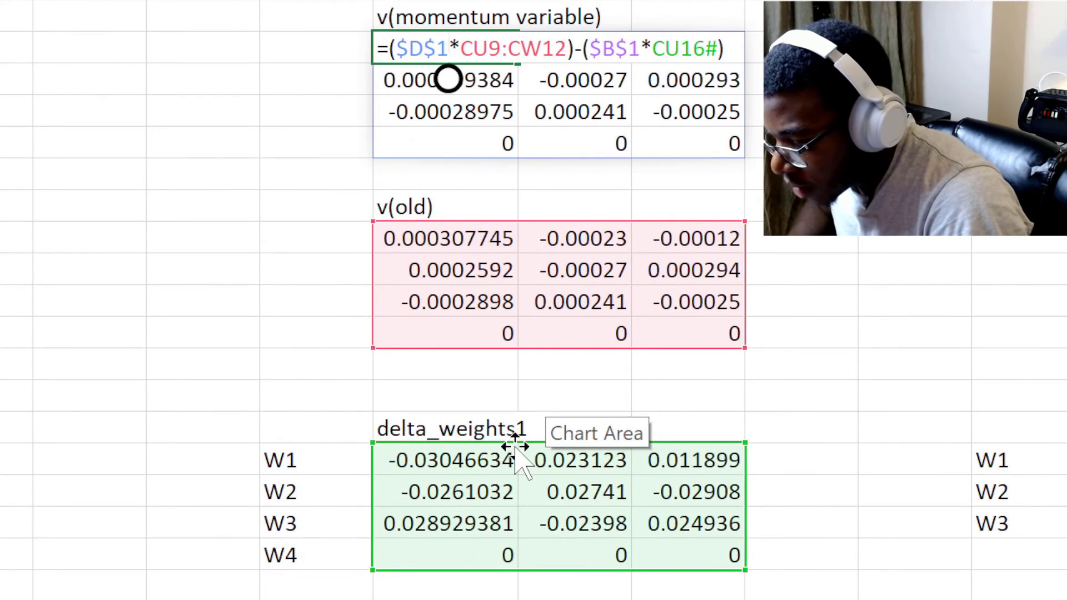
pyautogui.moveTo(515, 446); pyautogui.dragTo(1053, 453)
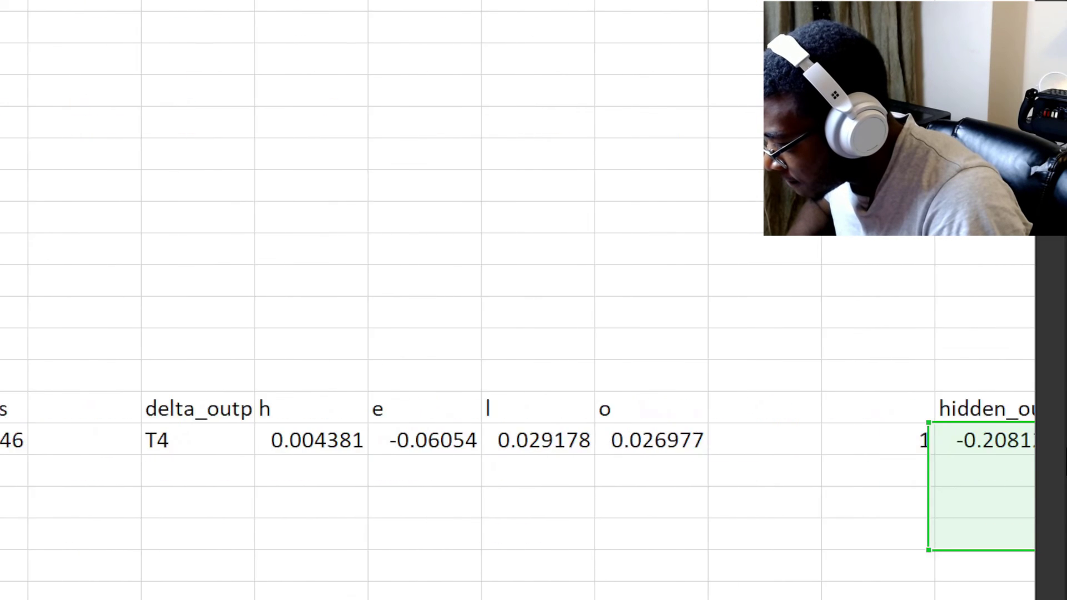
pyautogui.moveTo(1065, 445); pyautogui.dragTo(522, 446)
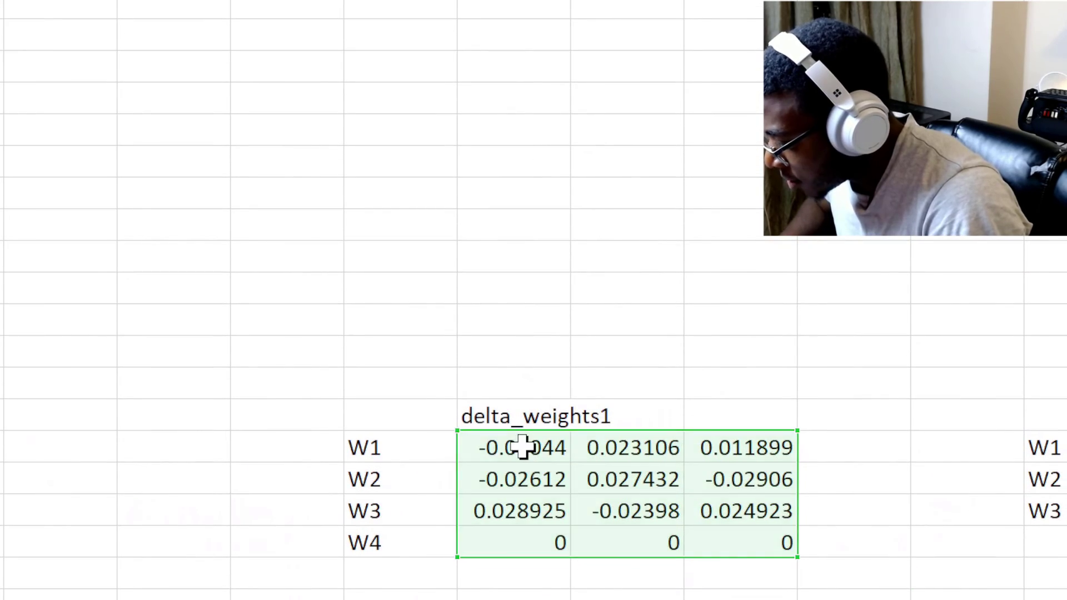
pyautogui.press('Return')
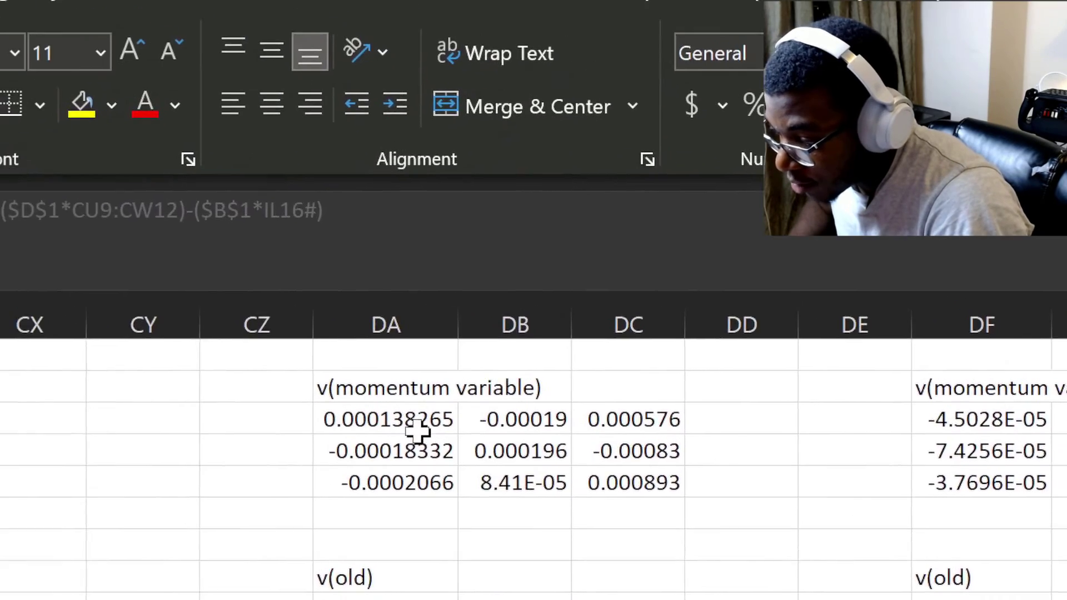
# Repoint the gradient references in the DA and DF momentum variable formulas to the copied block's delta_weights2 and delta_weights3 tables.
pyautogui.doubleClick(417, 429)
pyautogui.moveTo(561, 458); pyautogui.dragTo(1037, 462)
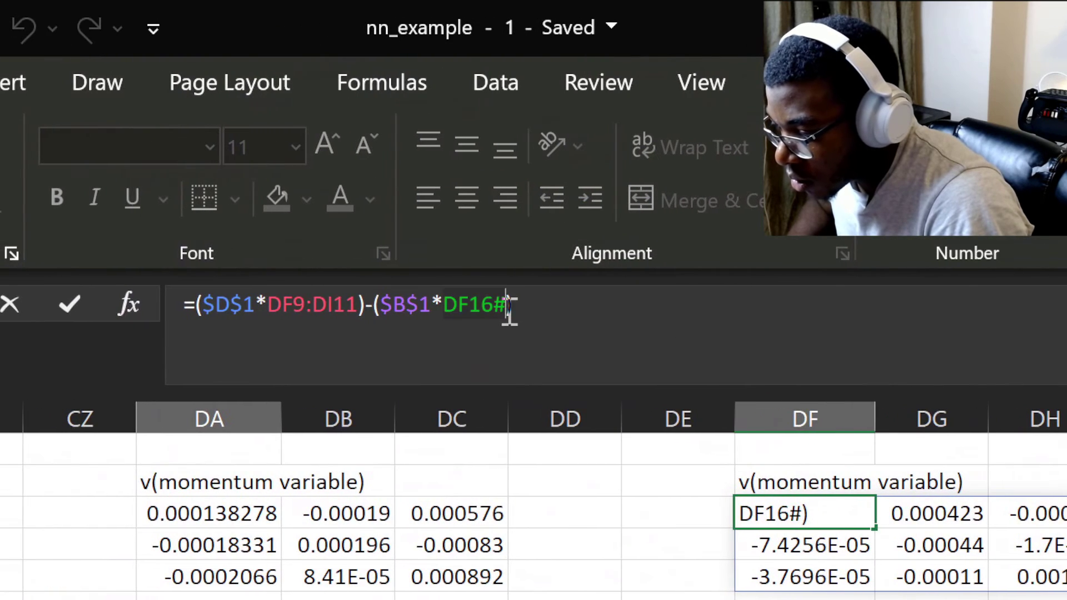
pyautogui.press('BackSpace')
pyautogui.hscroll(10, 635, 448)
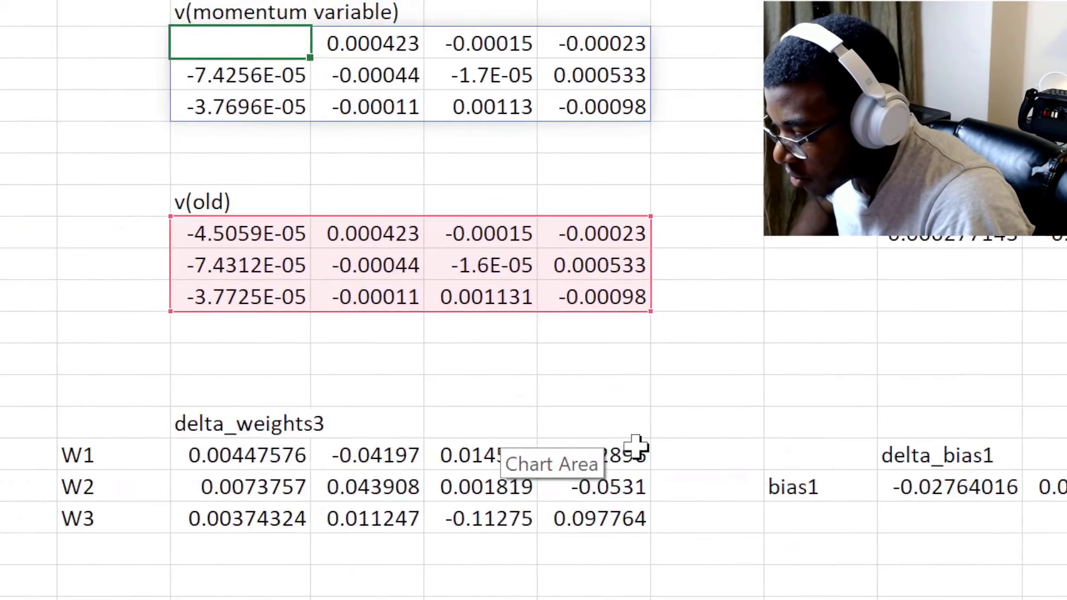
pyautogui.hscroll(-5, 622, 447)
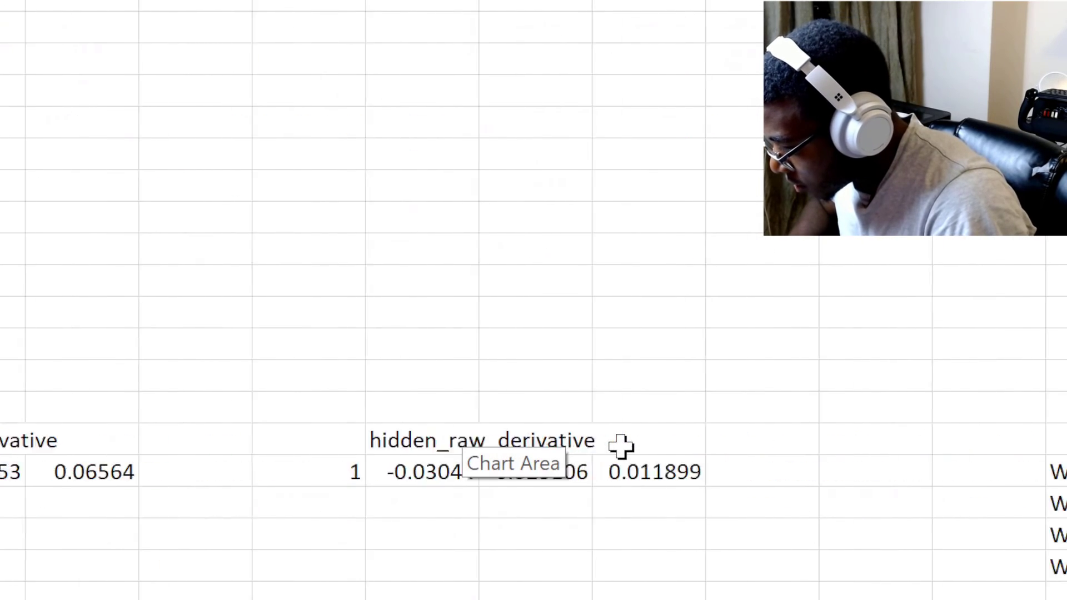
# Repoint the gradient references in the DL and DR momentum variable formulas to the copied block's delta_bias1 and delta_bias2 tables.
pyautogui.moveTo(643, 443); pyautogui.dragTo(721, 449)
pyautogui.hotkey('ctrl', 'c')
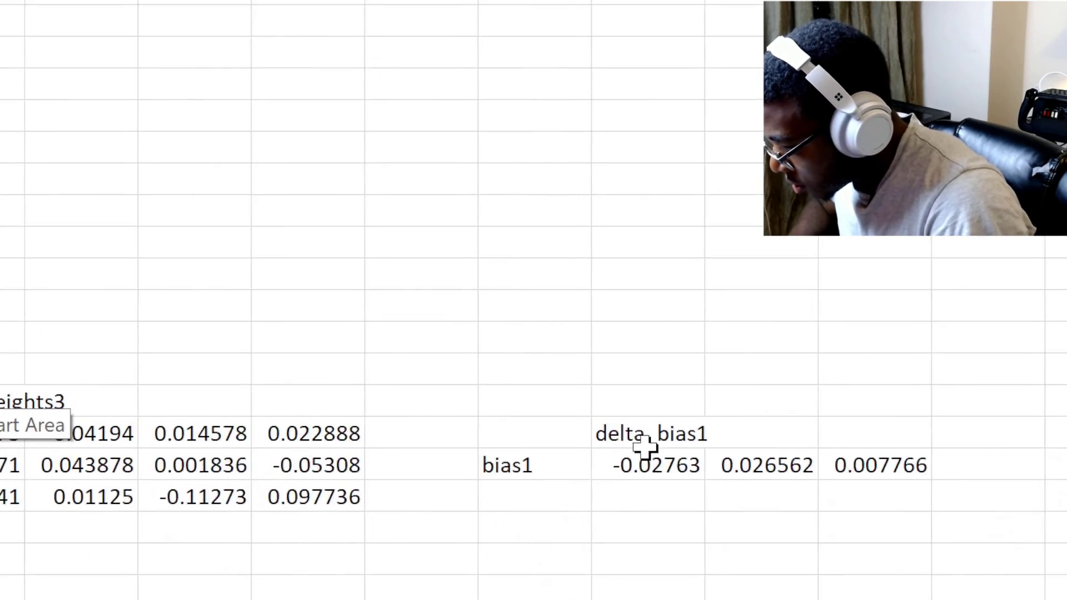
pyautogui.press('Return')
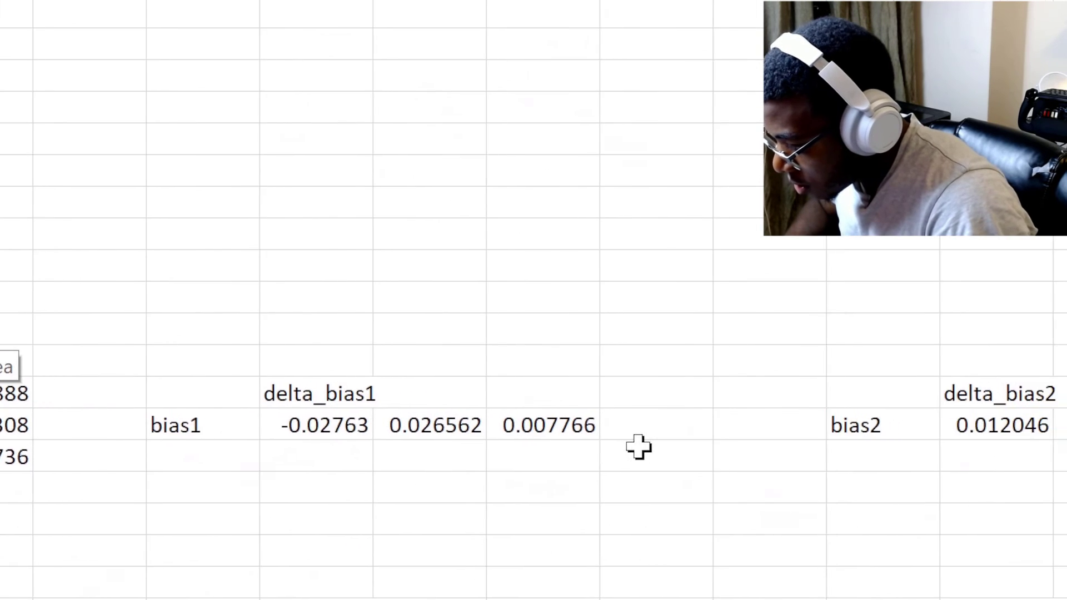
pyautogui.moveTo(624, 443)
pyautogui.mouseDown()
pyautogui.moveTo(693, 445)
pyautogui.moveTo(621, 448)
pyautogui.mouseUp()
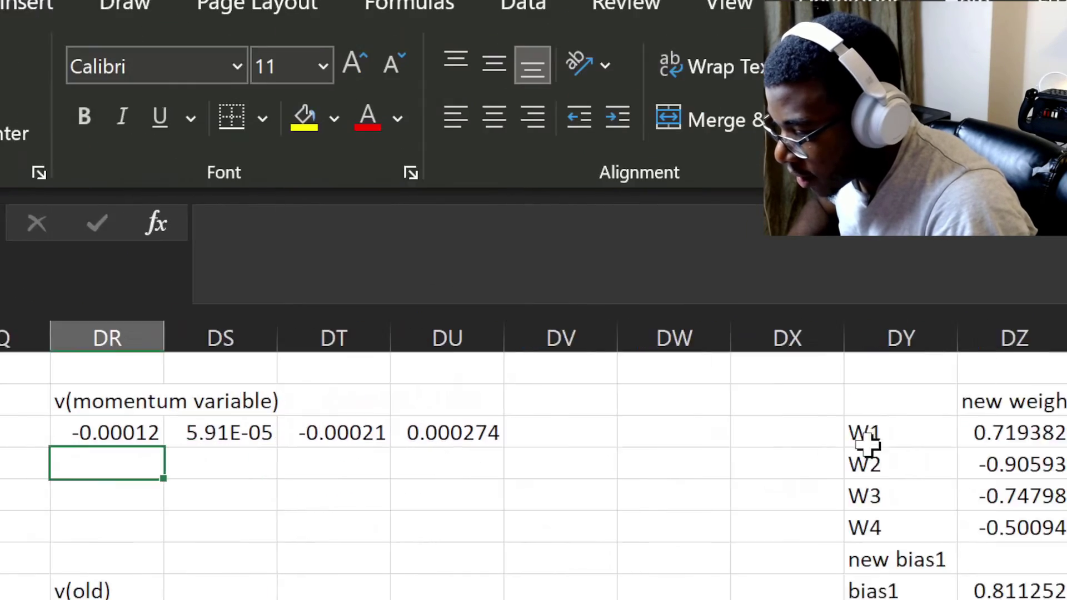
# Recheck the new weights1 formula =L3:N6+CU3# against the original weights1 range.
pyautogui.click(596, 442)
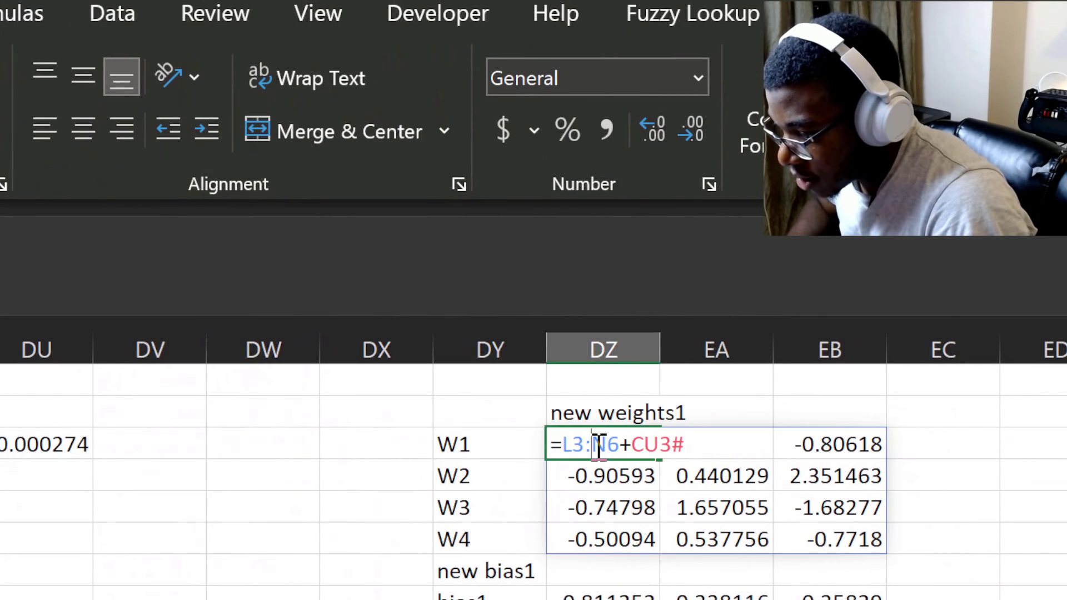
pyautogui.hscroll(-10, 16, 483)
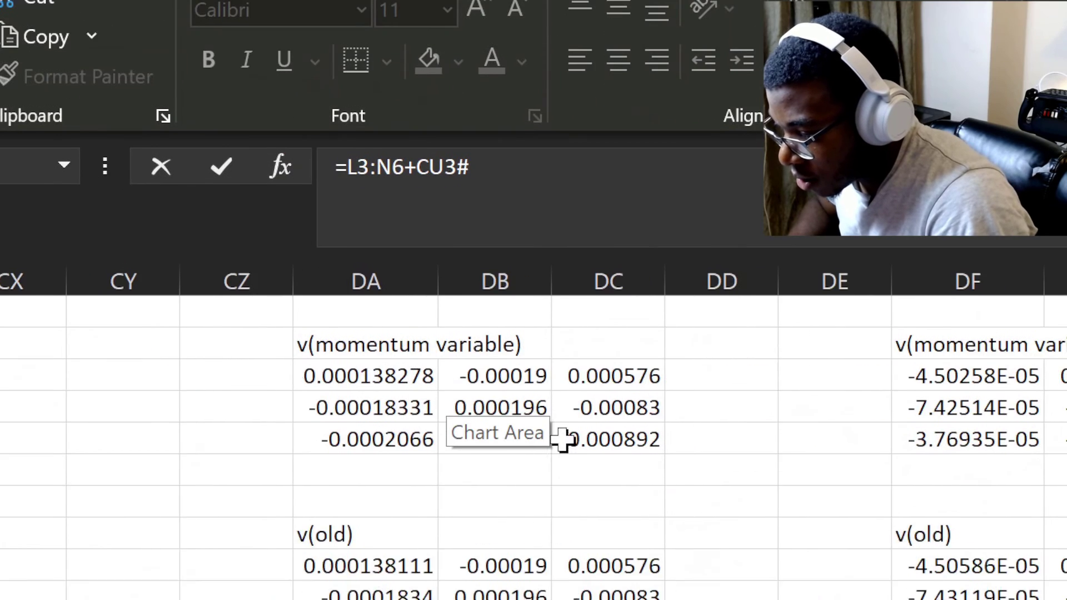
pyautogui.hscroll(-4, 563, 439)
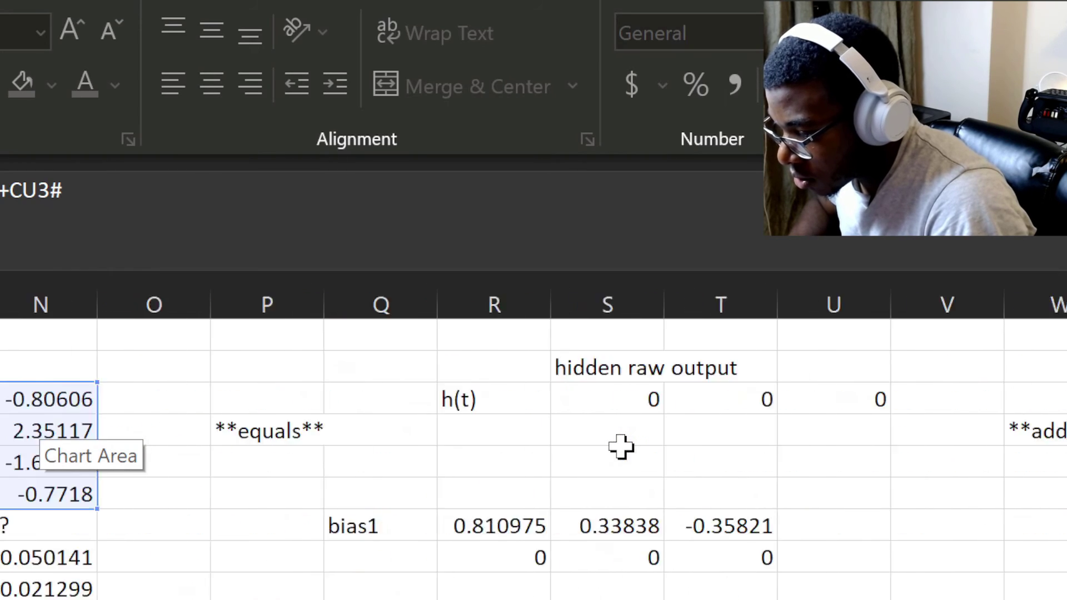
pyautogui.hscroll(-5, 620, 447)
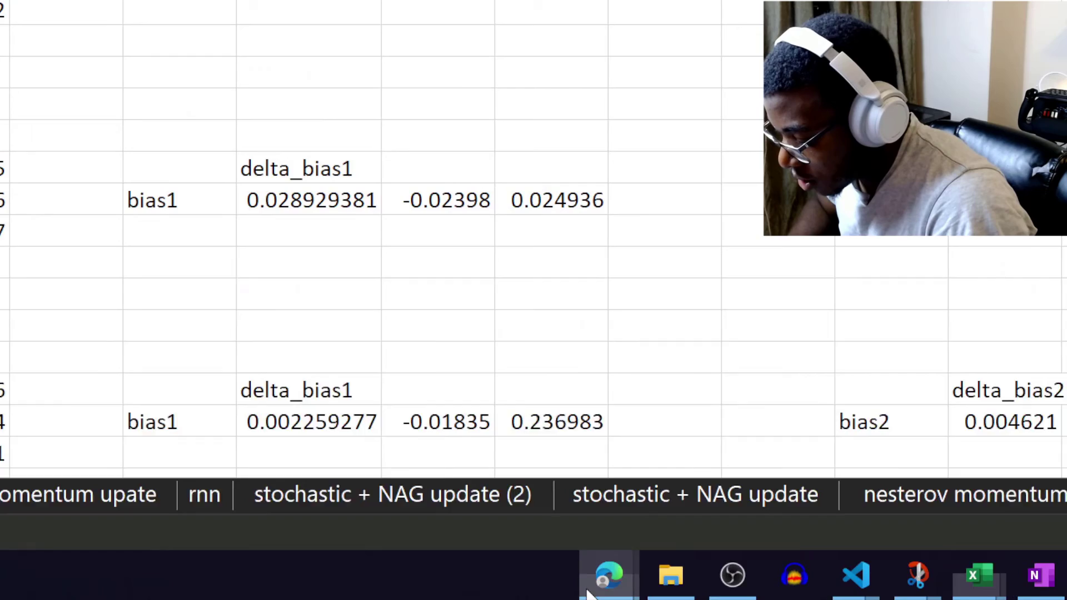
# Switch to the CS231n notes in Edge and review the momentum update equations.
pyautogui.click(589, 592)
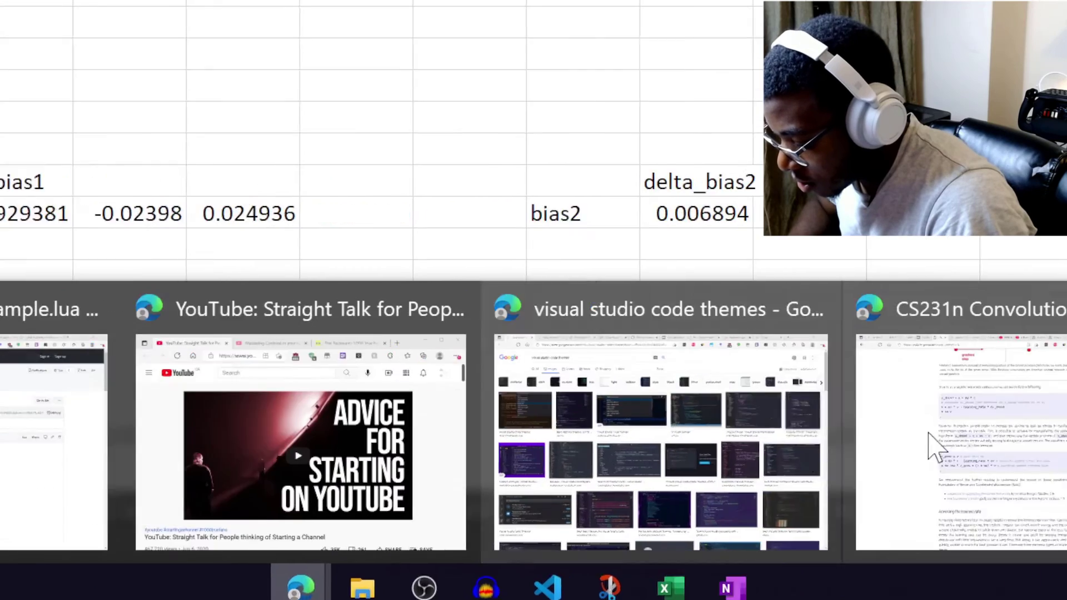
pyautogui.click(932, 445)
pyautogui.scroll(6, 312, 253)
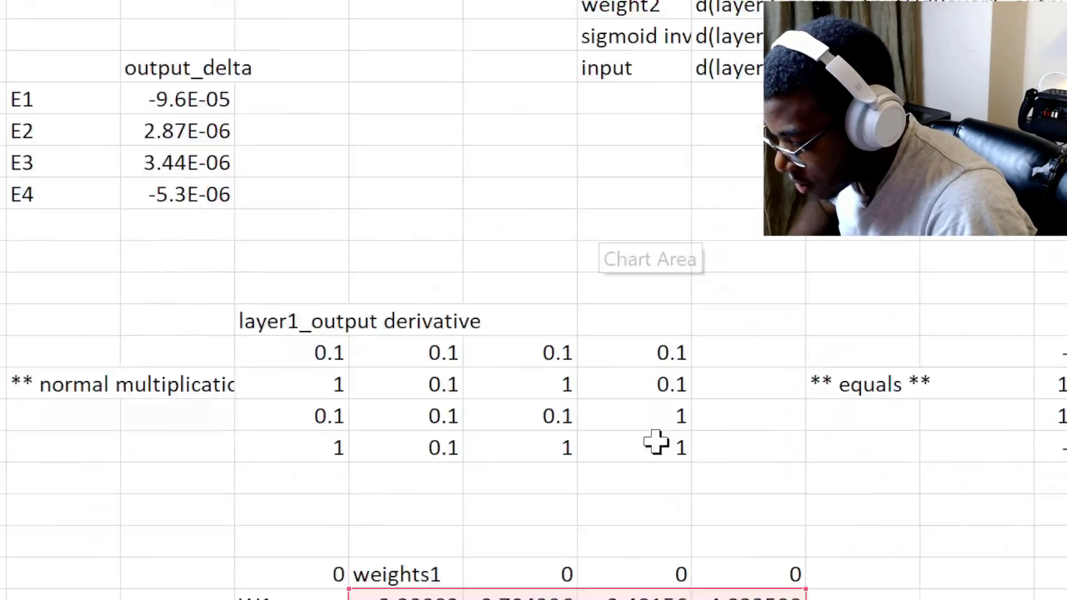
# Back in the nesterov momentum (NAG) update example, examine the weights1 table fed into new_weight1 beside the "add v" note.
pyautogui.click(389, 435)
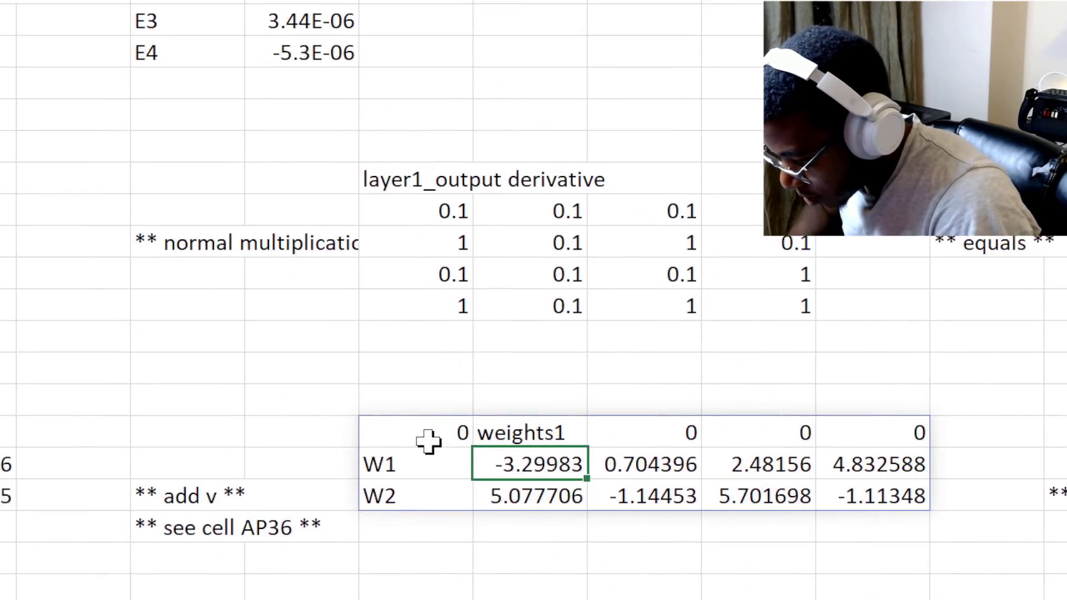
pyautogui.click(323, 407)
pyautogui.doubleClick(446, 446)
pyautogui.scroll(12, 478, 357)
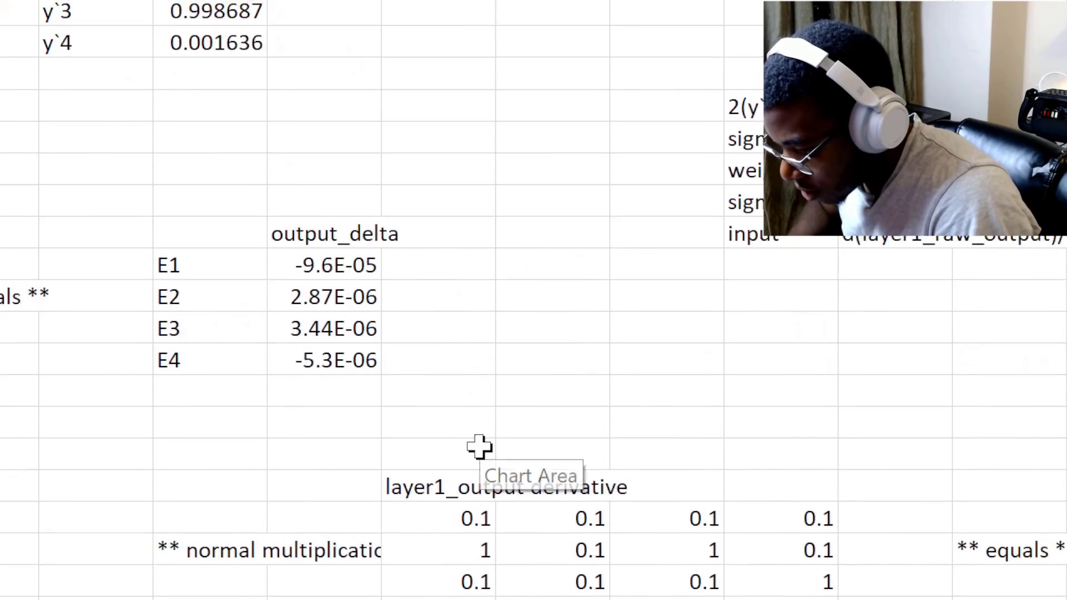
pyautogui.scroll(-12, 656, 446)
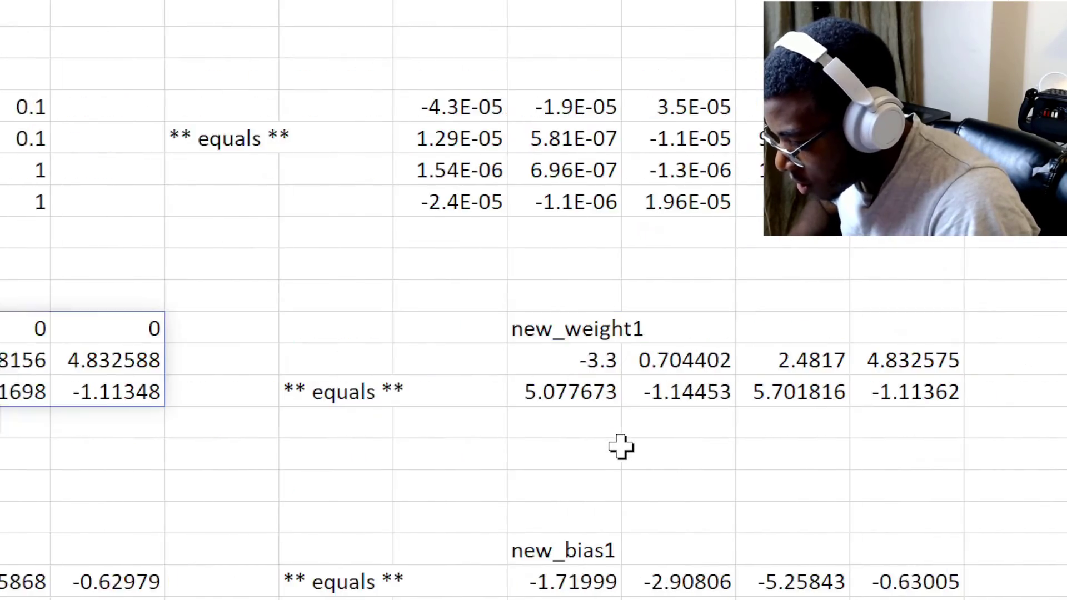
# Trace the new_weight1 formula to its v(momentum variable) range in the NAG example, leaving it unchanged.
pyautogui.click(590, 334)
pyautogui.click(587, 359)
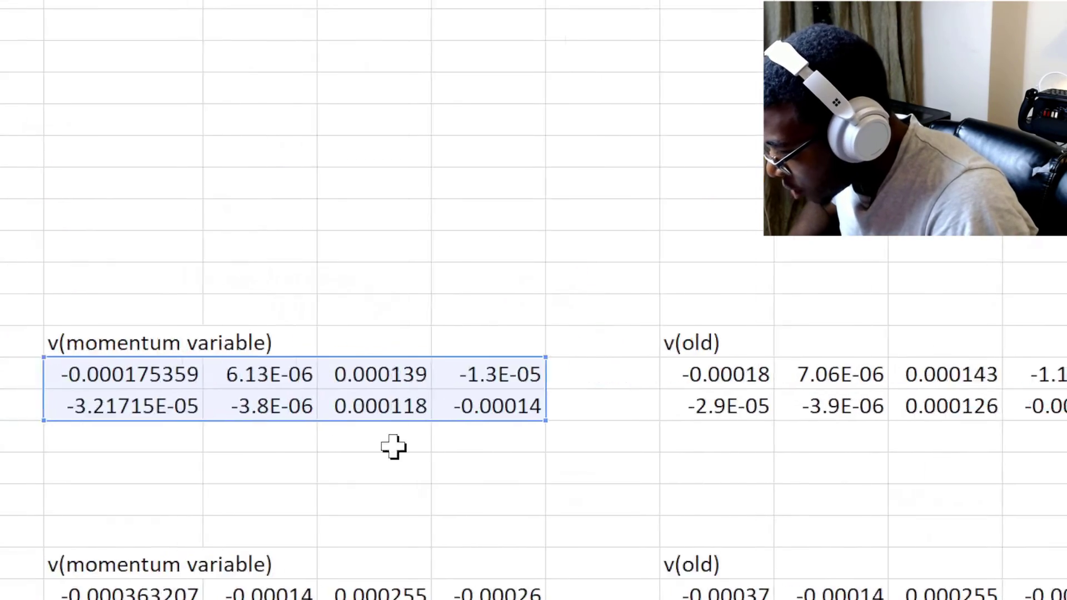
pyautogui.press('Escape')
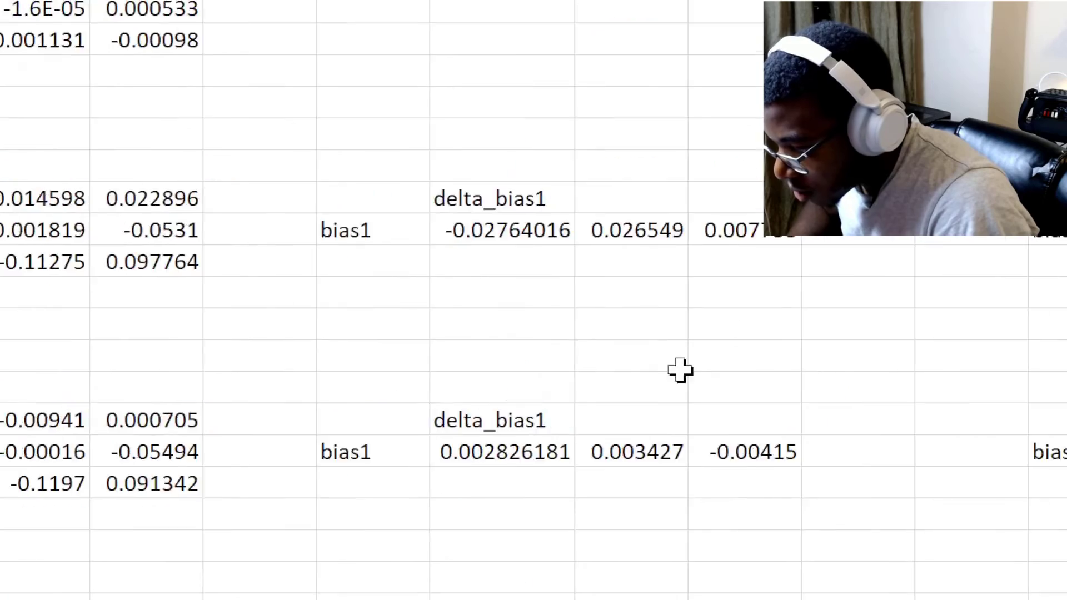
# Overwrite all values in the weights1 v(old) table in columns CU to CW with 0.
pyautogui.hscroll(-10, 621, 446)
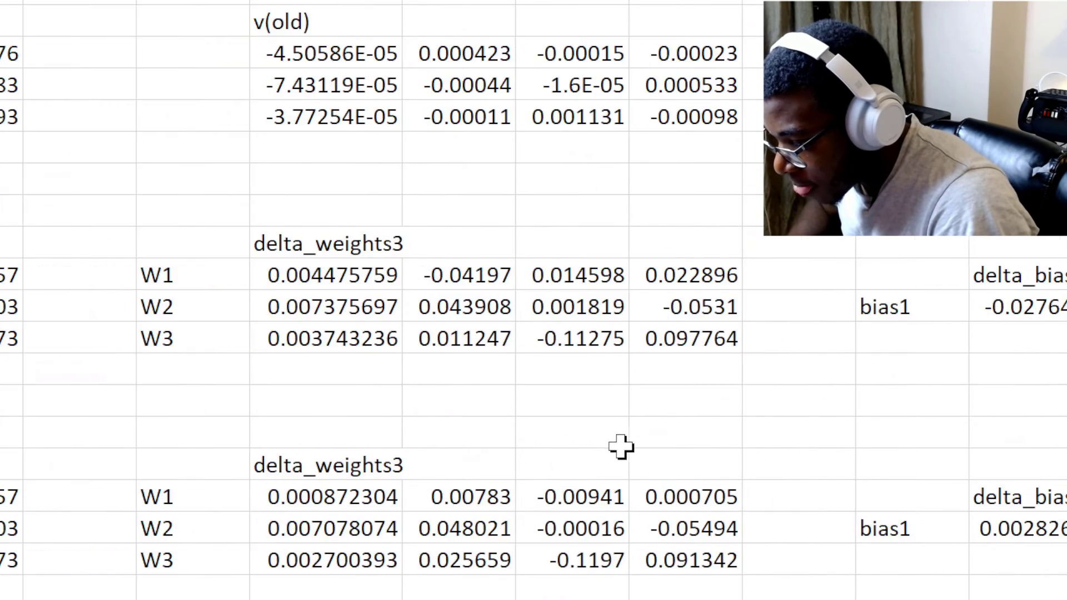
pyautogui.hscroll(-5, 620, 447)
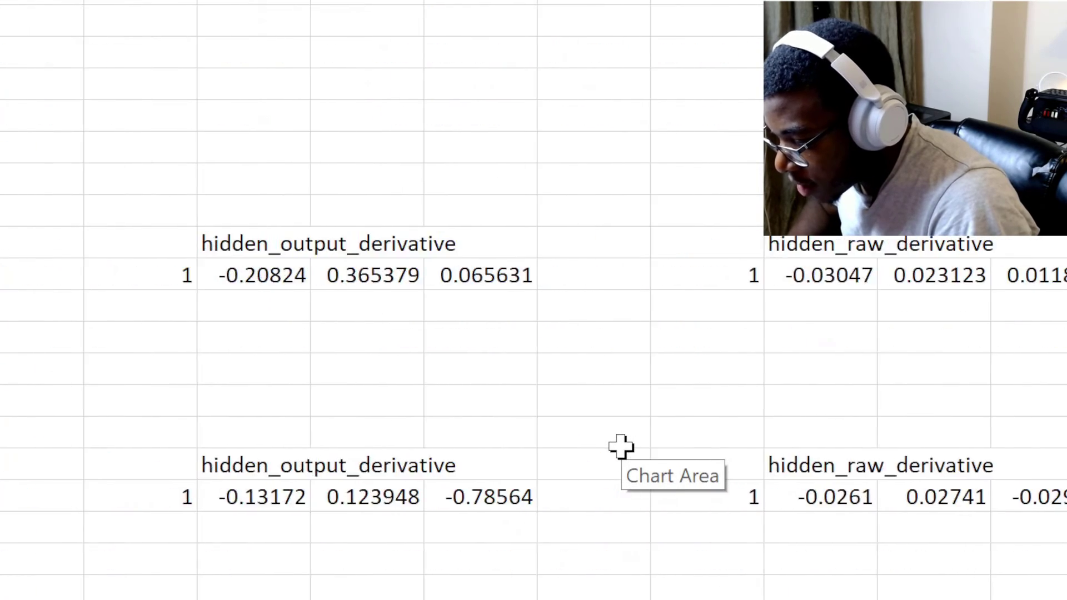
pyautogui.hscroll(5, 620, 446)
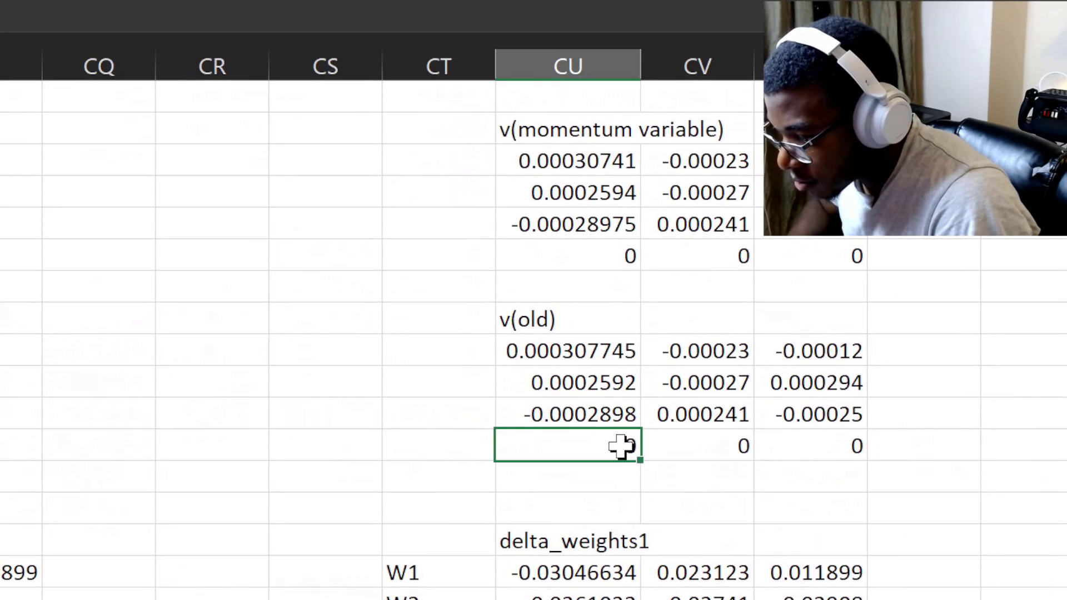
pyautogui.press('Up')
pyautogui.press('Up')
pyautogui.press('Up')
pyautogui.press('Up')
pyautogui.press('Down')
pyautogui.hotkey('ctrl', 'shift', 'Down')
pyautogui.hotkey('ctrl', 'shift', 'Right')
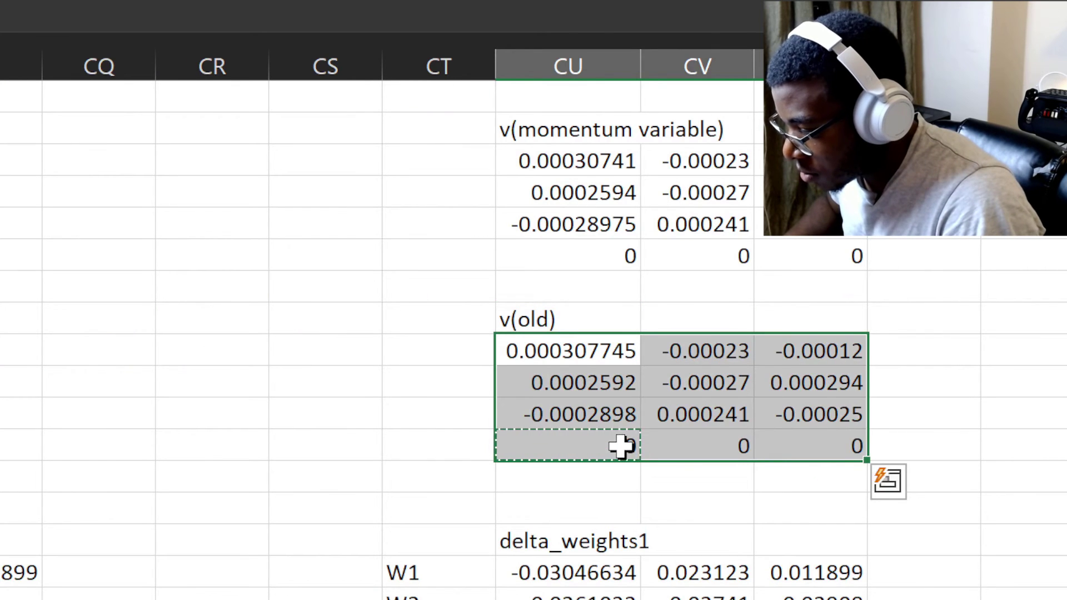
pyautogui.hotkey('ctrl', 'v')
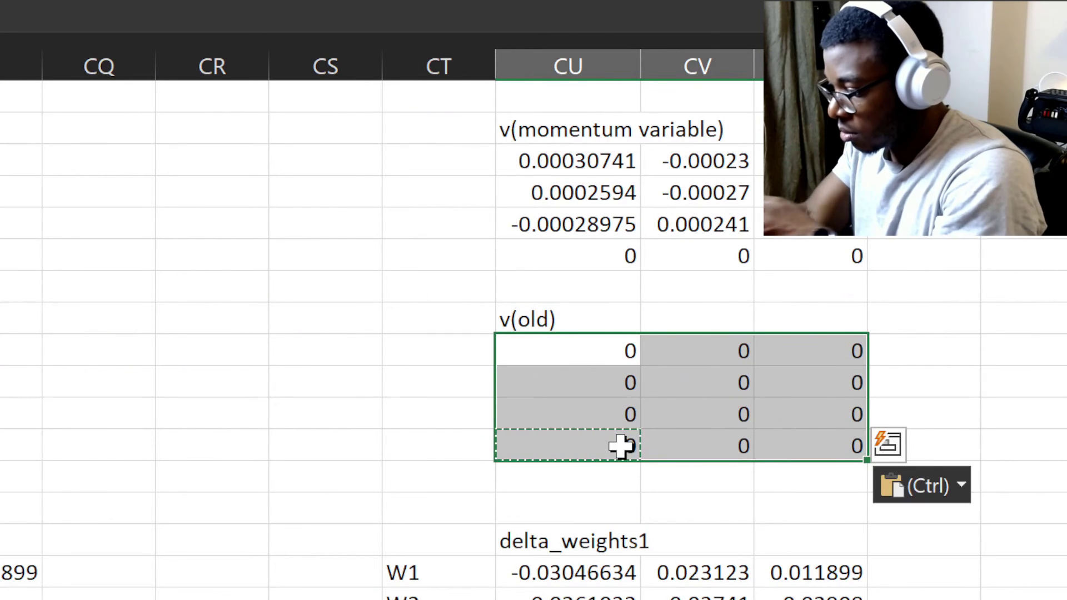
# Reset the remaining v(old) tables for weights2, weights3, bias1 and bias2 to 0.
pyautogui.press('Right')
pyautogui.press('Right')
pyautogui.press('Right')
pyautogui.press('Right')
pyautogui.press('Right')
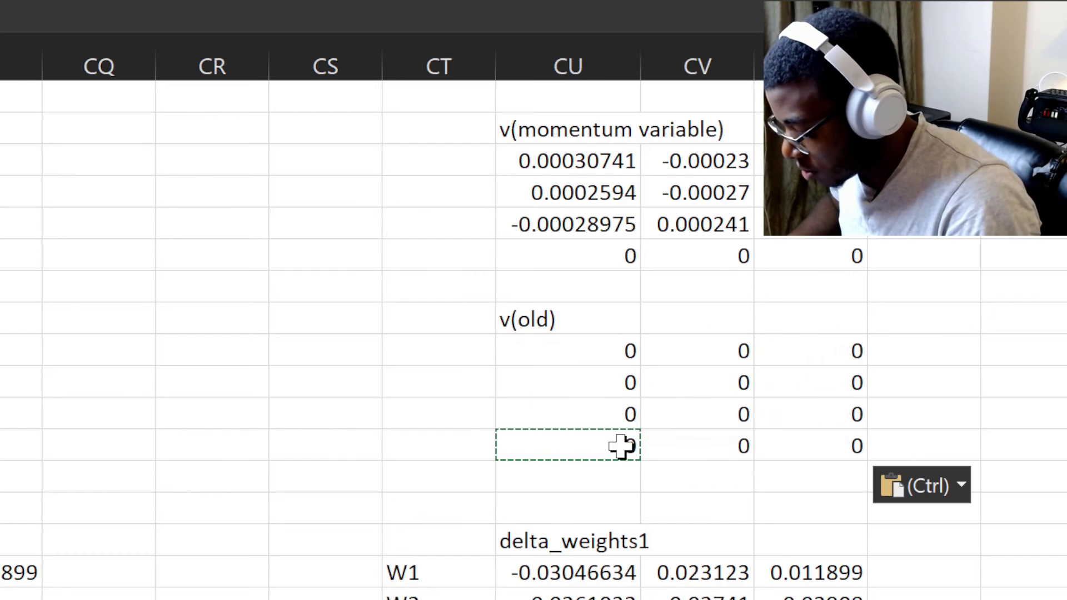
pyautogui.press('Escape')
pyautogui.hscroll(3, 621, 446)
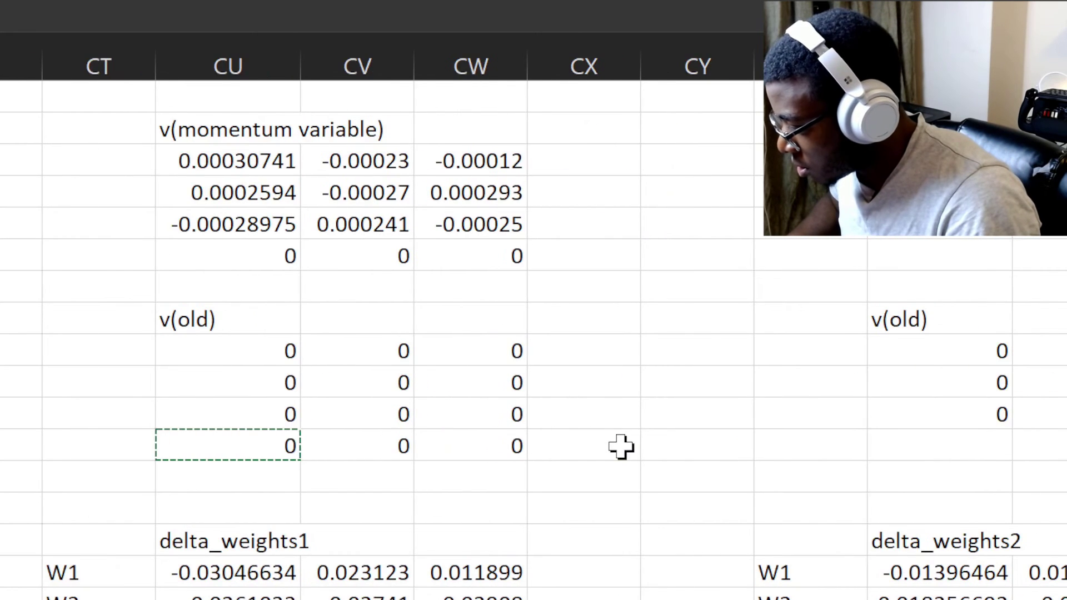
pyautogui.hscroll(4, 621, 446)
pyautogui.hscroll(8, 621, 447)
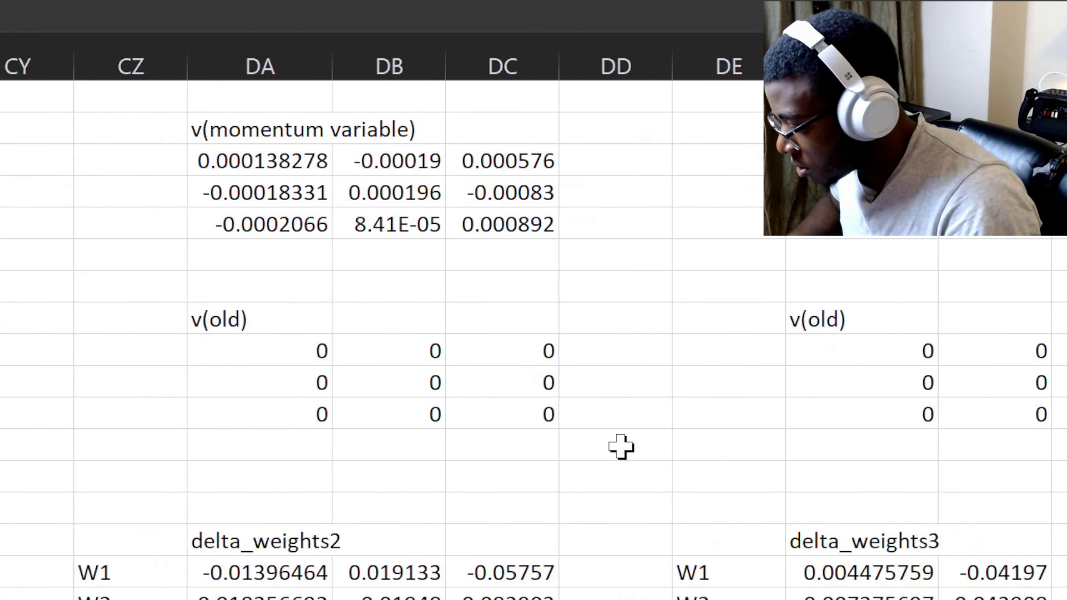
pyautogui.hscroll(12, 620, 446)
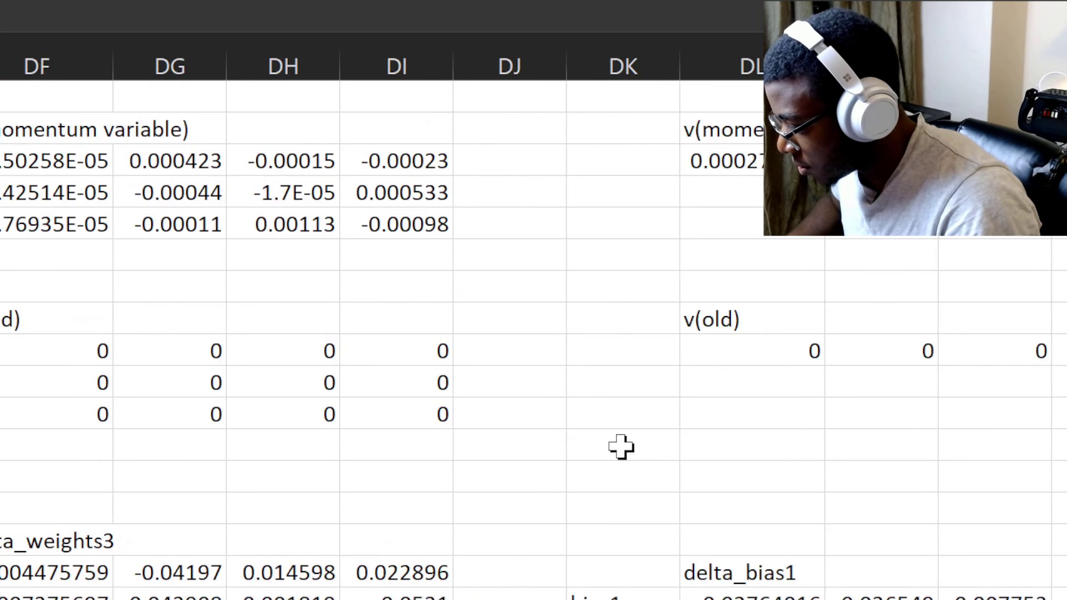
pyautogui.hscroll(7, 621, 446)
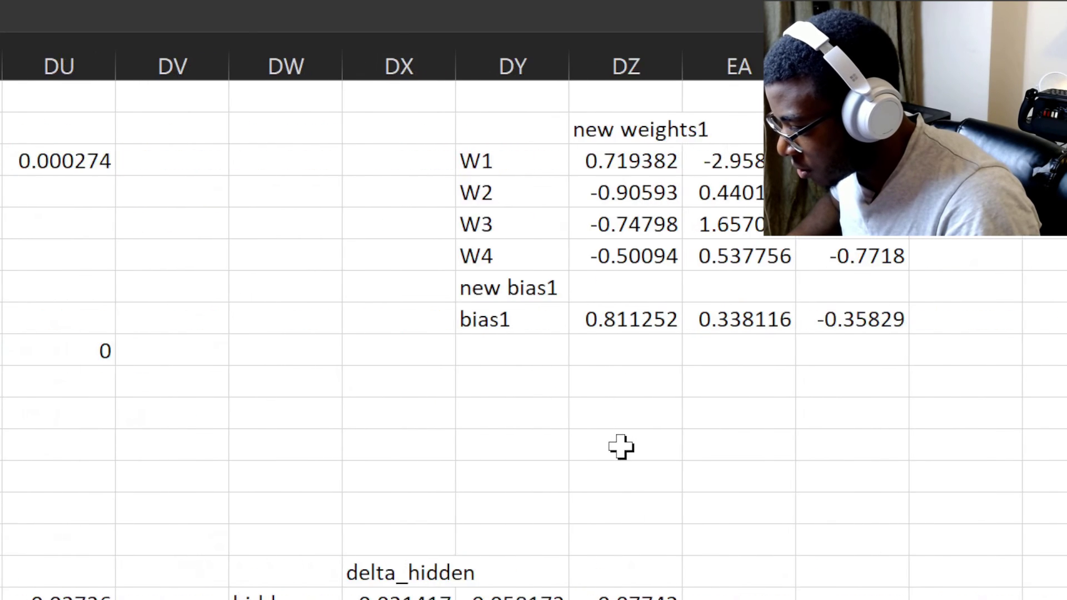
# Restore the starting weights1 values by copying the backup block in L8:N11 over the W1 to W4 rows.
pyautogui.hscroll(-20, 620, 446)
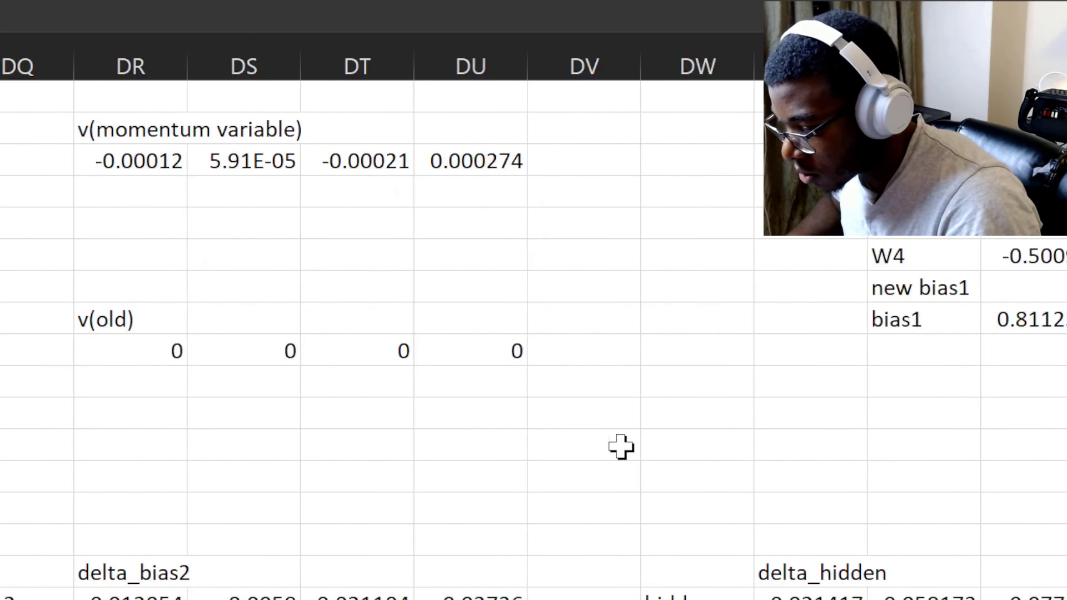
pyautogui.hscroll(-20, 621, 447)
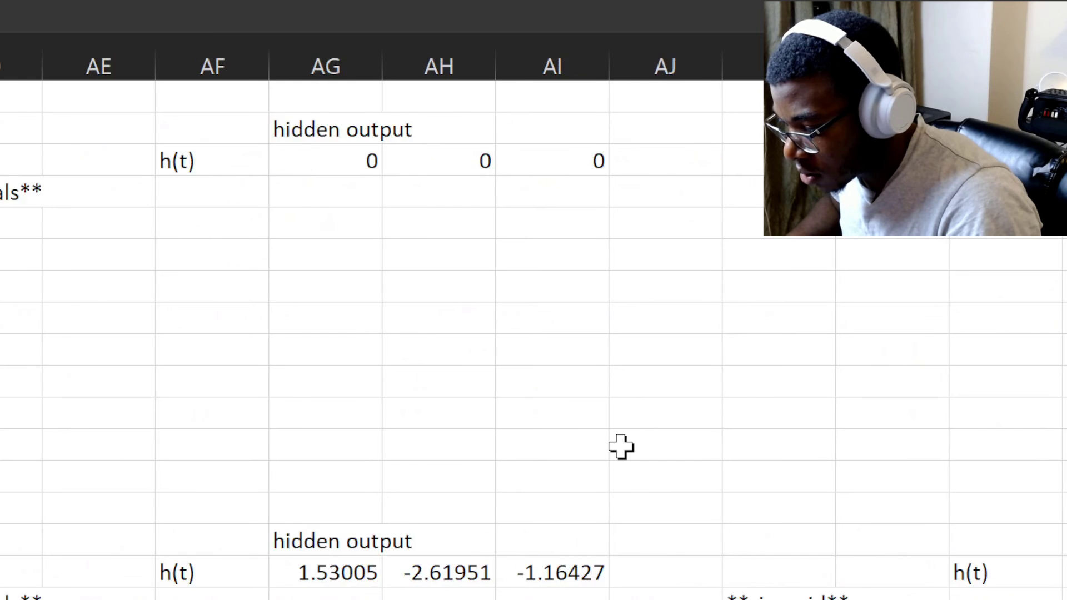
pyautogui.hotkey('ctrl', 'Right')
pyautogui.press('Up')
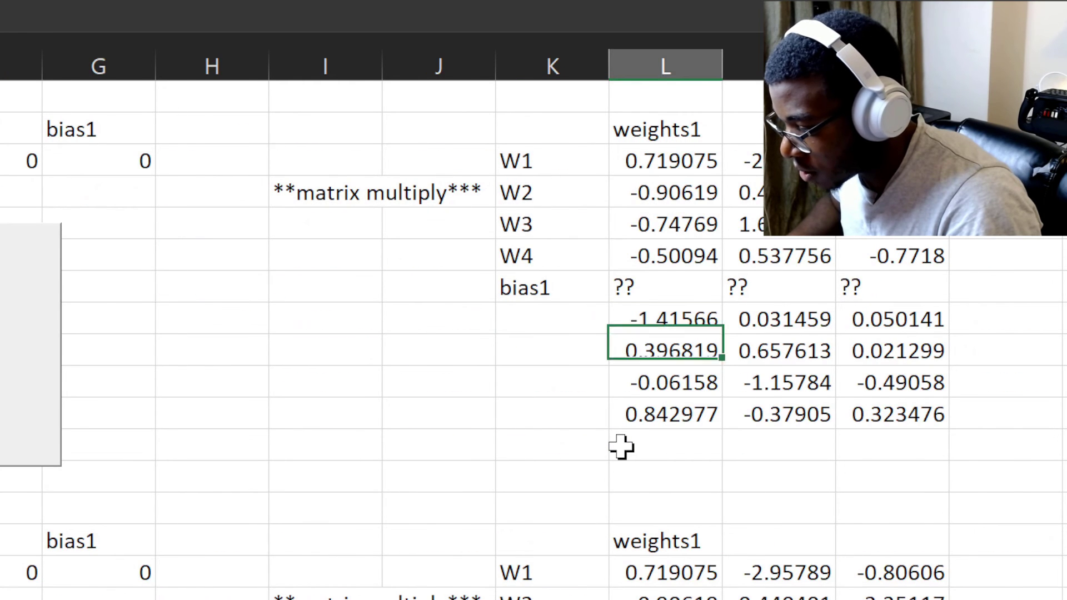
pyautogui.hotkey('ctrl', 'shift', 'Right')
pyautogui.hotkey('ctrl', 'shift', 'Down')
pyautogui.hotkey('ctrl', 'c')
pyautogui.hotkey('ctrl', 'Up')
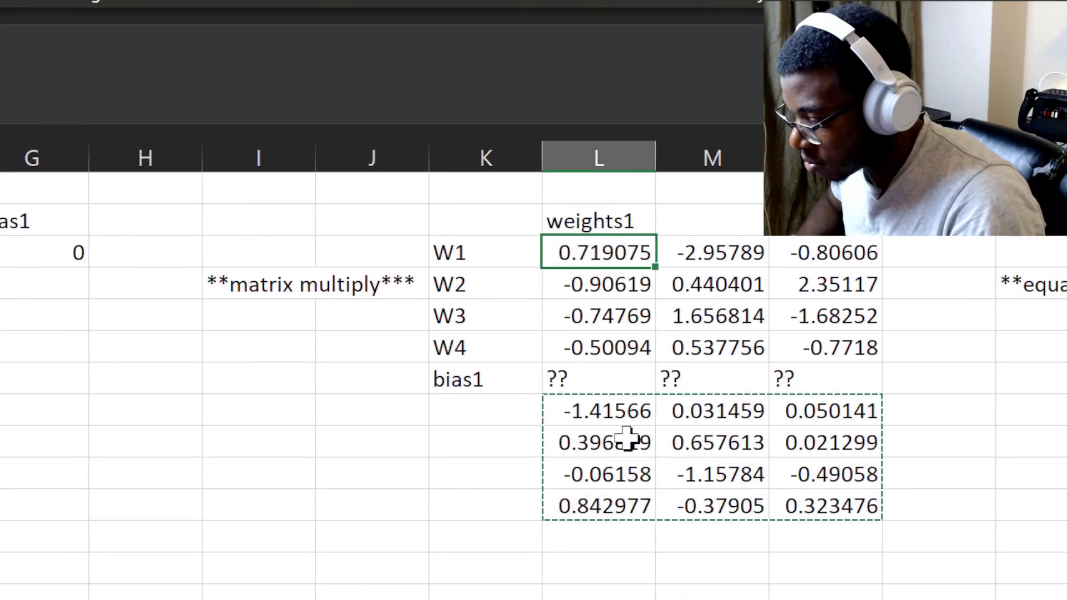
pyautogui.click(692, 343)
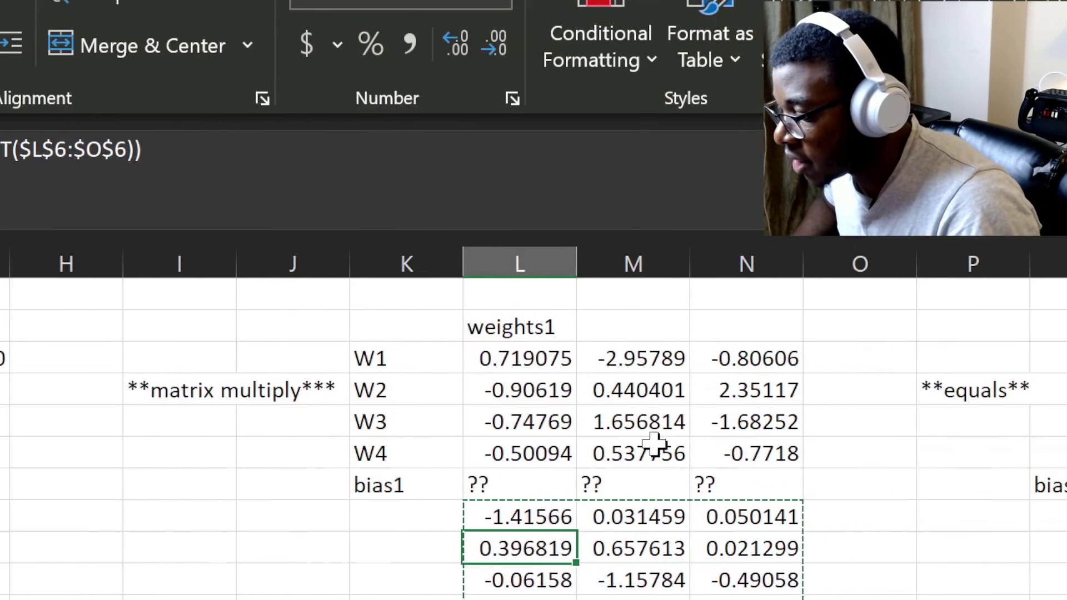
pyautogui.click(512, 448)
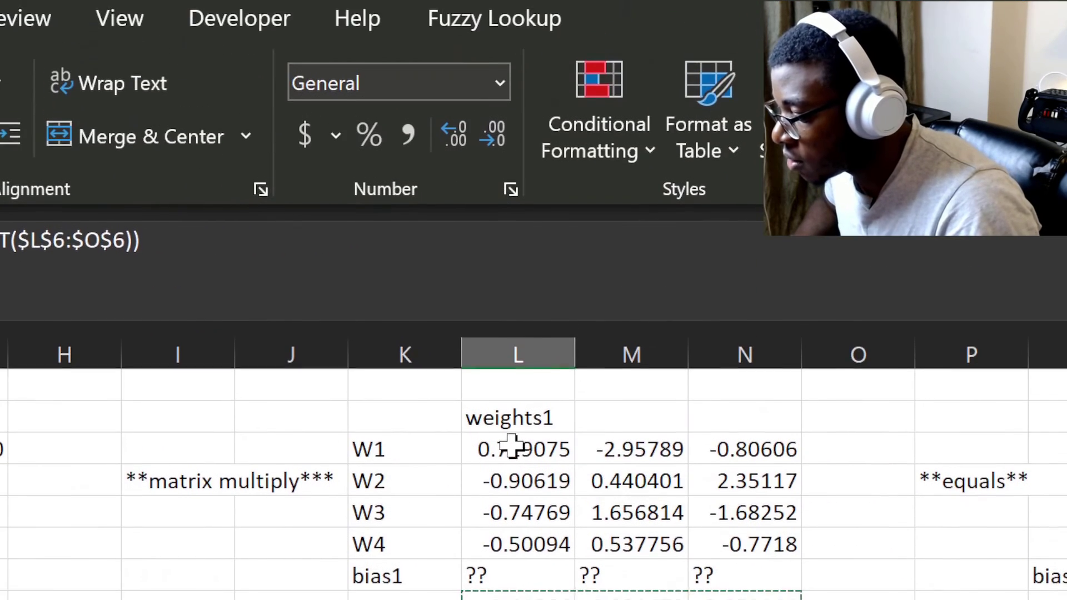
pyautogui.hotkey('ctrl', 'v')
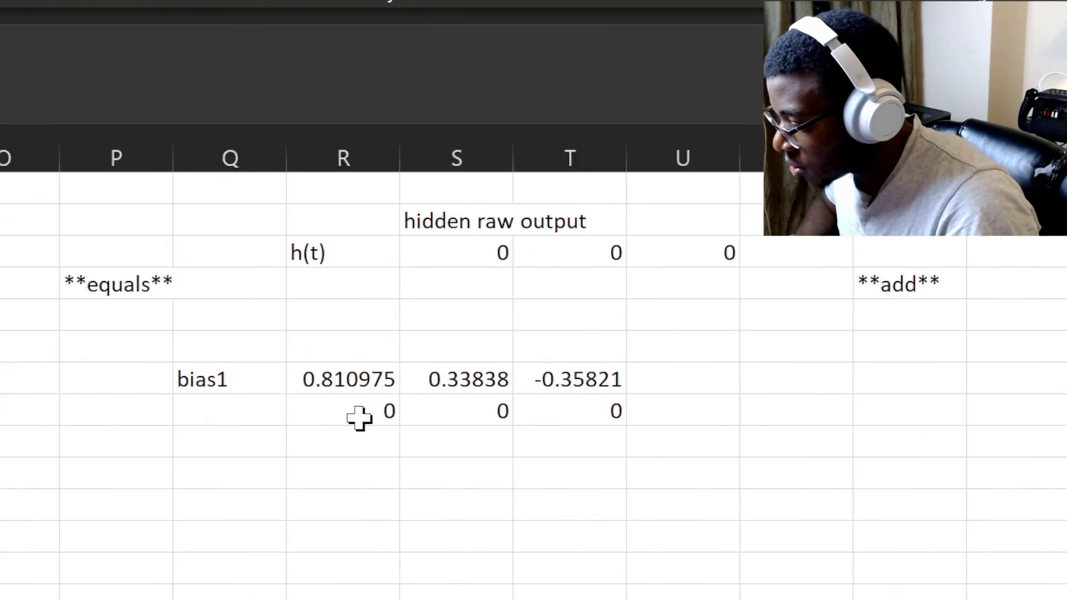
# Reset the bias1 values in columns R to T by copying the row of zeros beneath over them.
pyautogui.click(345, 421)
pyautogui.hotkey('ctrl', 'shift', 'Right')
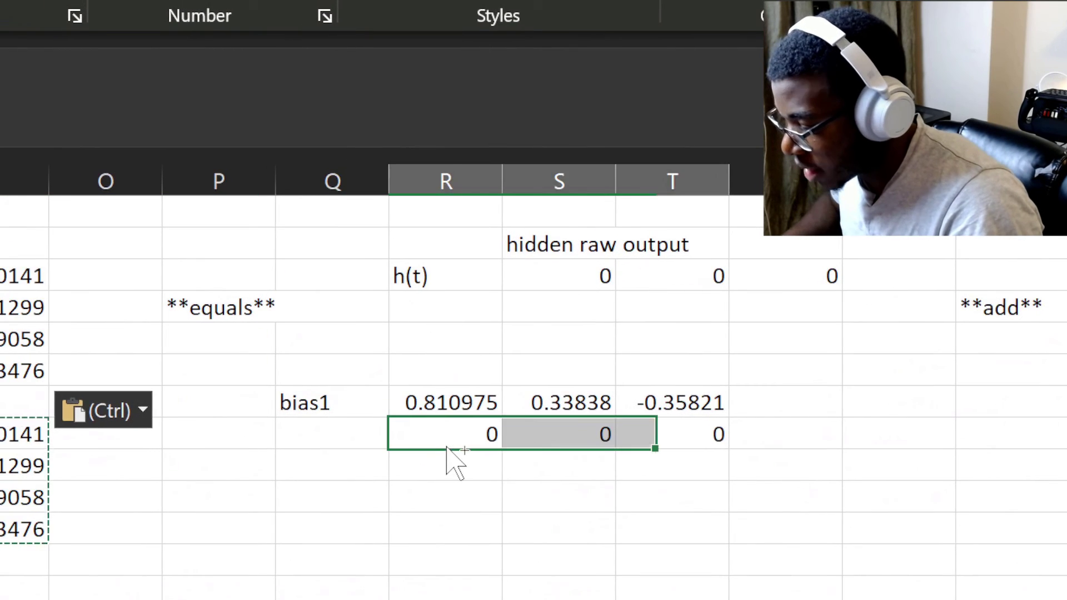
pyautogui.hotkey('ctrl', 'c')
pyautogui.press('Up')
pyautogui.hotkey('ctrl', 'v')
pyautogui.hotkey('ctrl', 'Right')
pyautogui.click(445, 446)
# Restore the starting weights2 values by copying the three-row backup block beneath over the W1 to W3 rows.
pyautogui.hscroll(5, 448, 447)
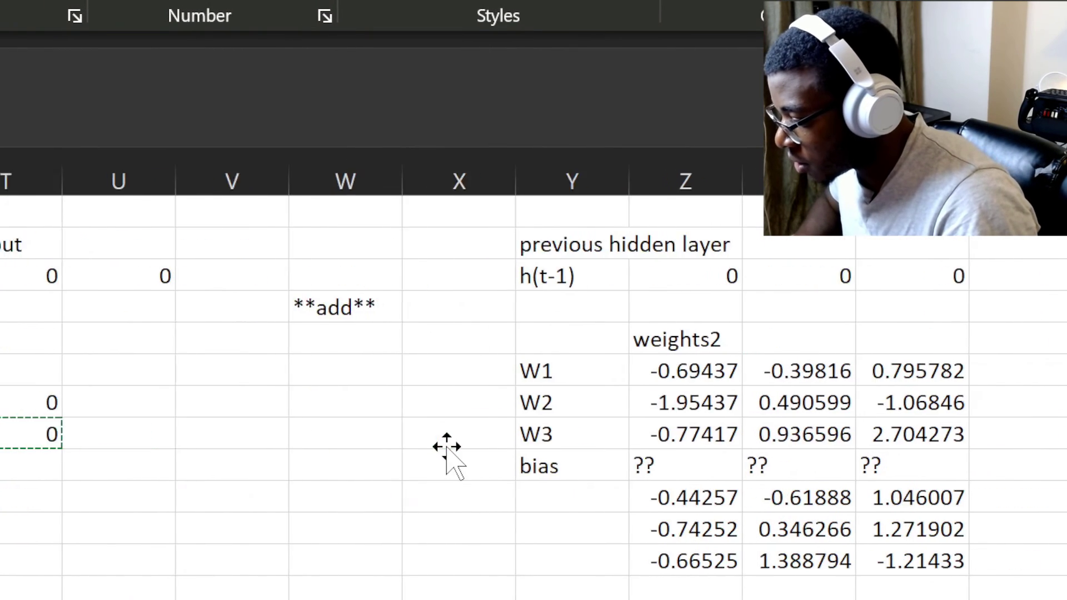
pyautogui.click(621, 447)
pyautogui.hotkey('ctrl', 'shift', 'Right')
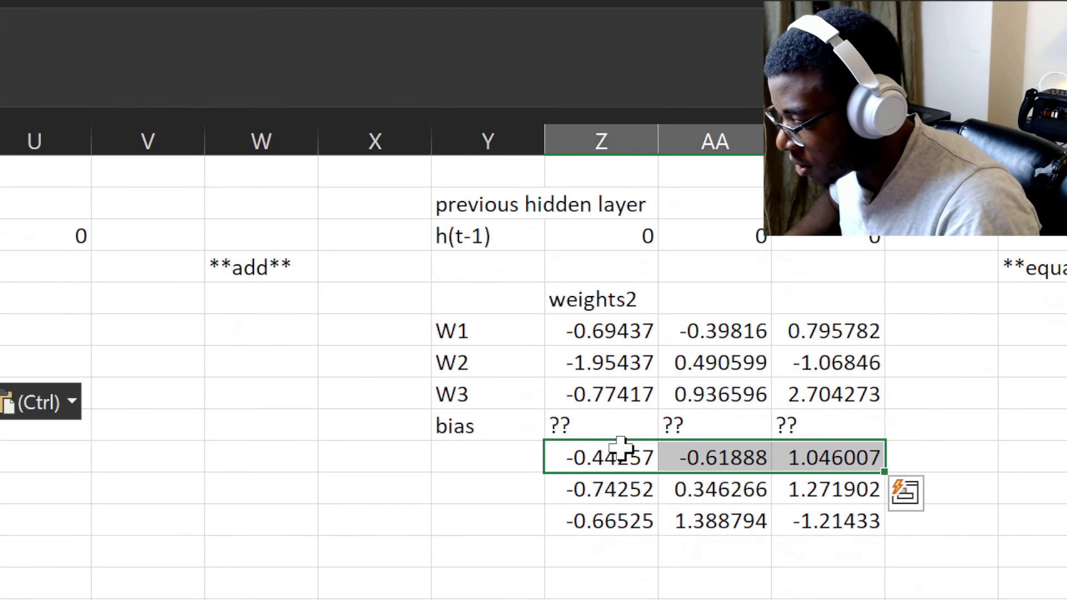
pyautogui.hotkey('ctrl', 'Up')
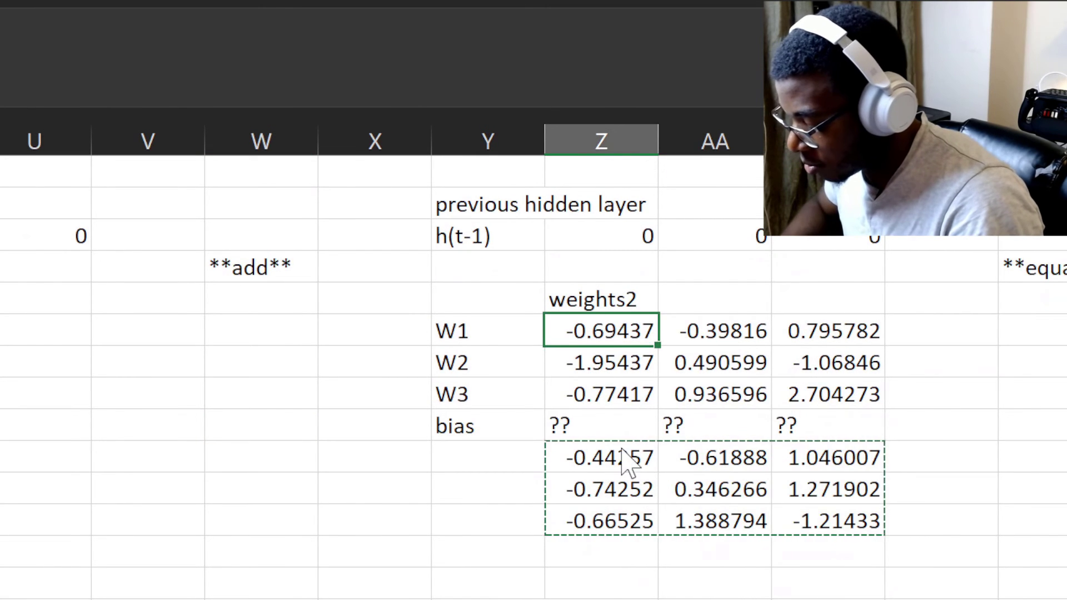
pyautogui.hotkey('ctrl', 'v')
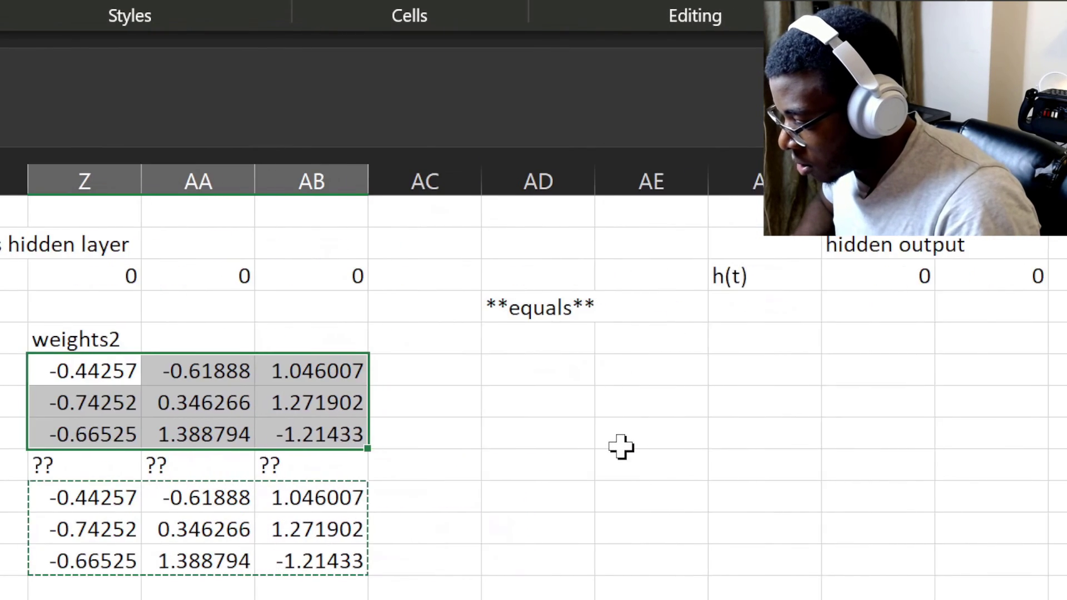
# Restore the starting weights3 and bias2 values by copying the four-row backup block in columns AV to AY over them.
pyautogui.hscroll(10, 620, 448)
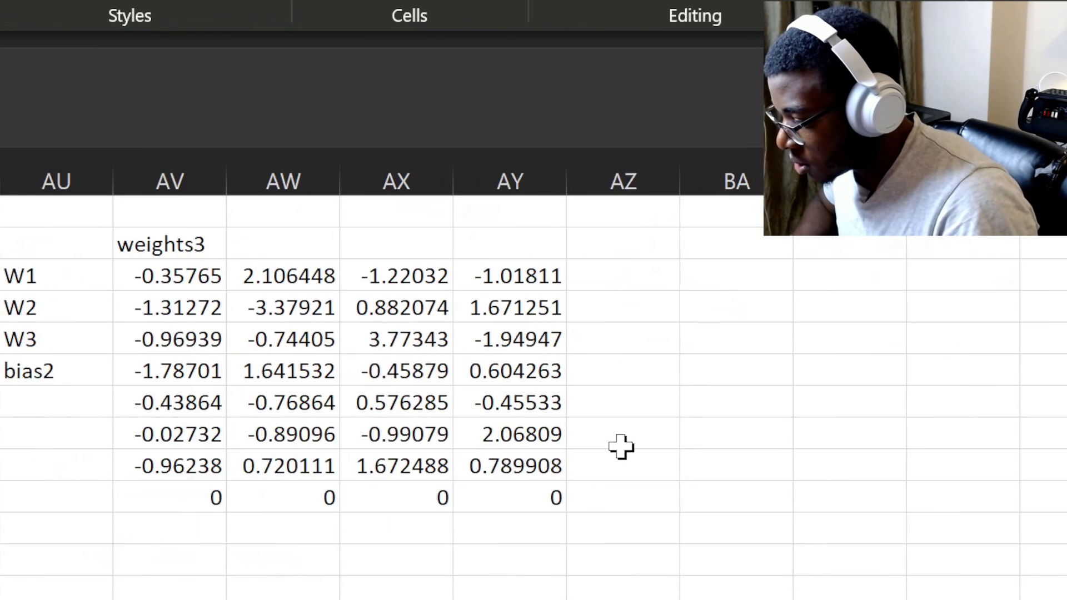
pyautogui.click(174, 402)
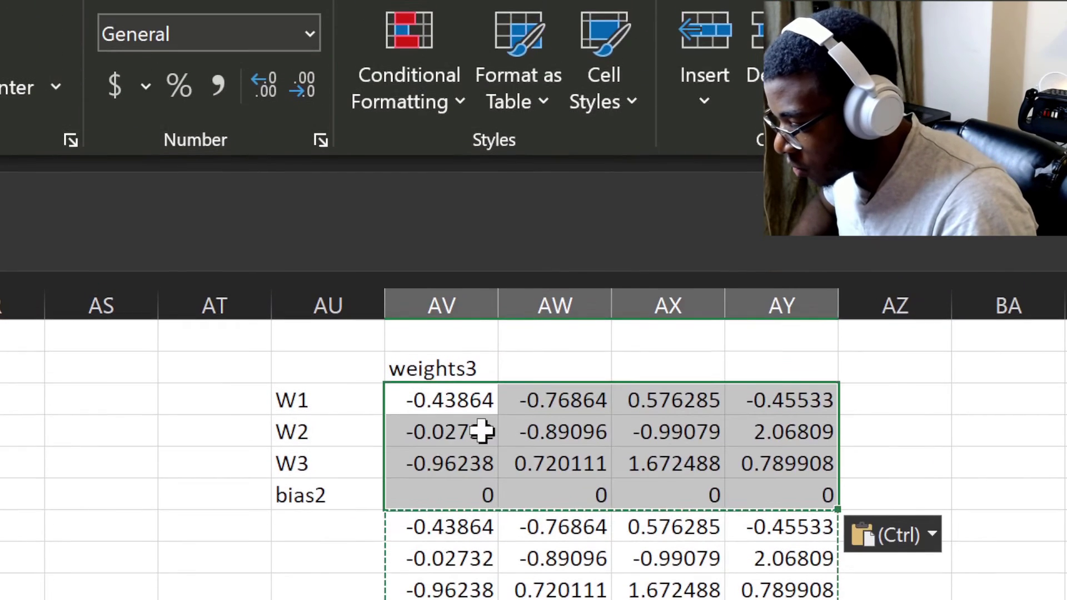
pyautogui.click(481, 351)
pyautogui.click(461, 417)
pyautogui.hscroll(3, 628, 448)
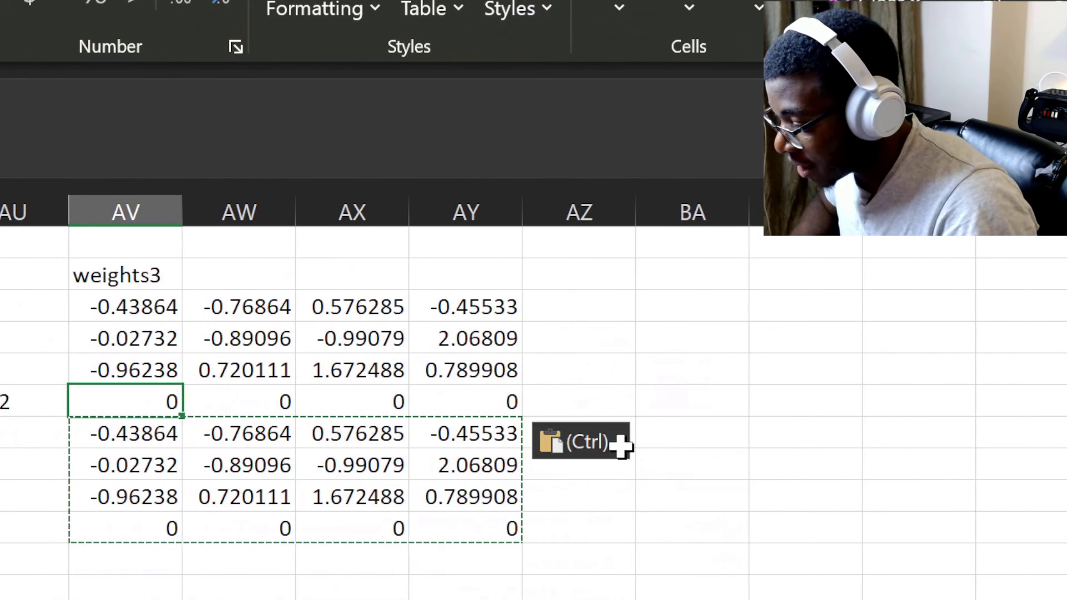
# Examine the weights3 momentum variable formula, the new weights and bias tables, and the x_ahead block's copied network.
pyautogui.hscroll(10, 640, 447)
pyautogui.hscroll(10, 640, 446)
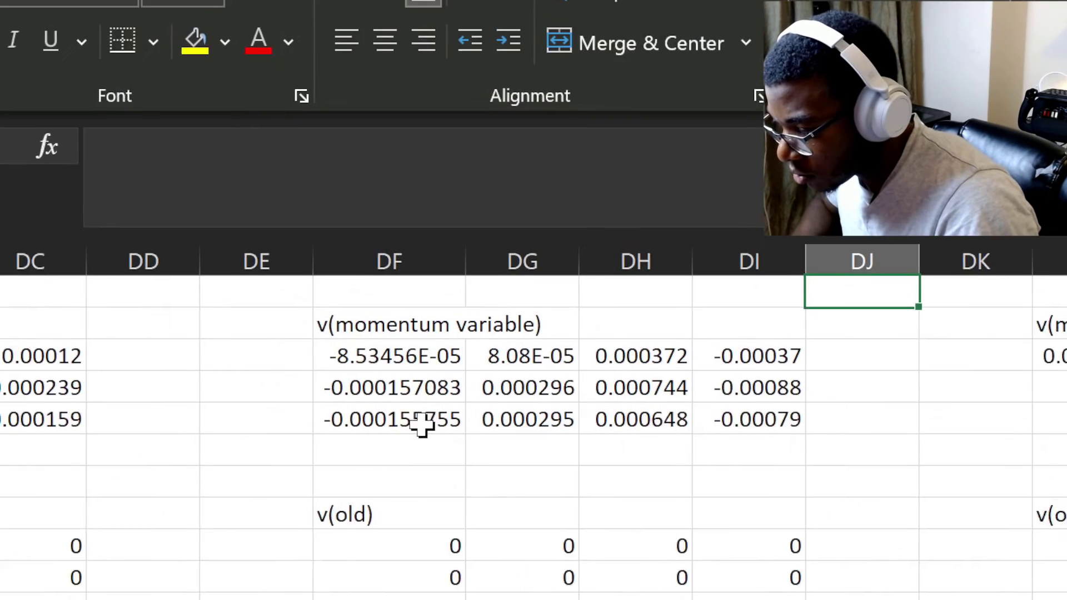
pyautogui.click(93, 99)
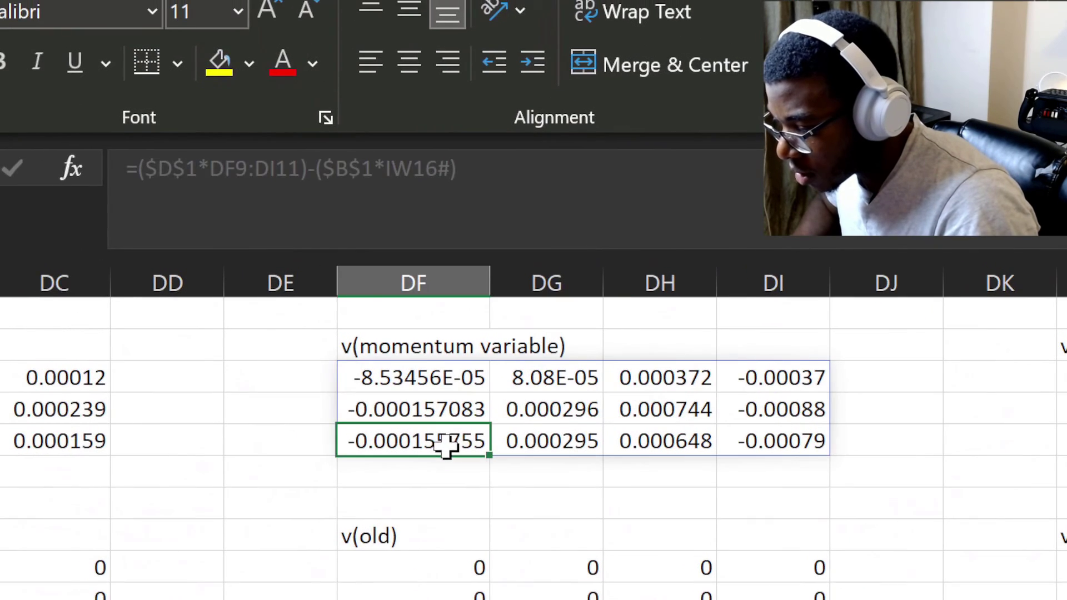
pyautogui.hscroll(-4, 445, 447)
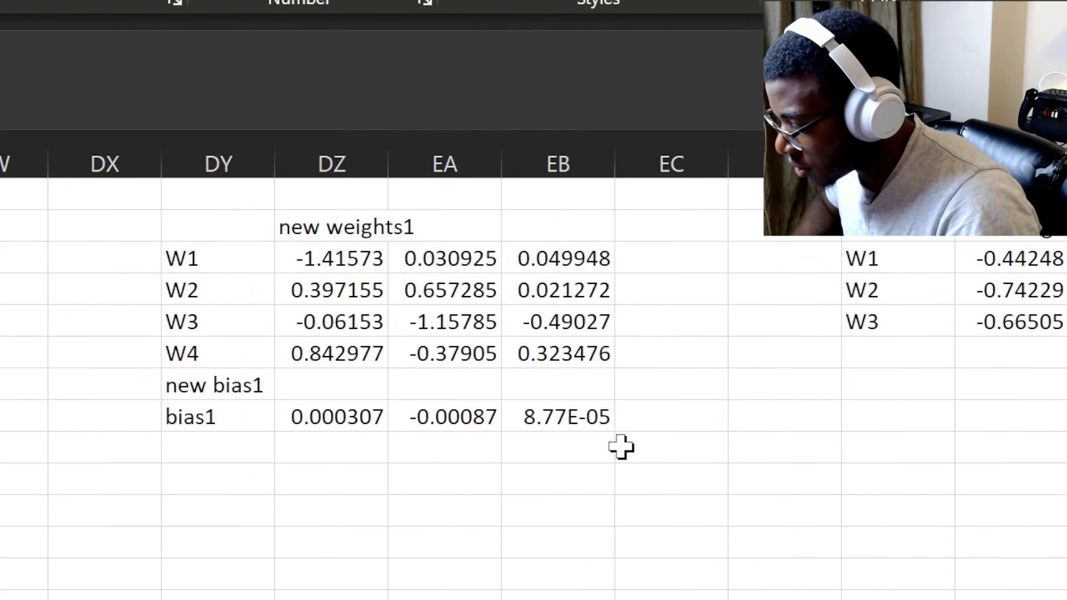
pyautogui.hscroll(5, 622, 448)
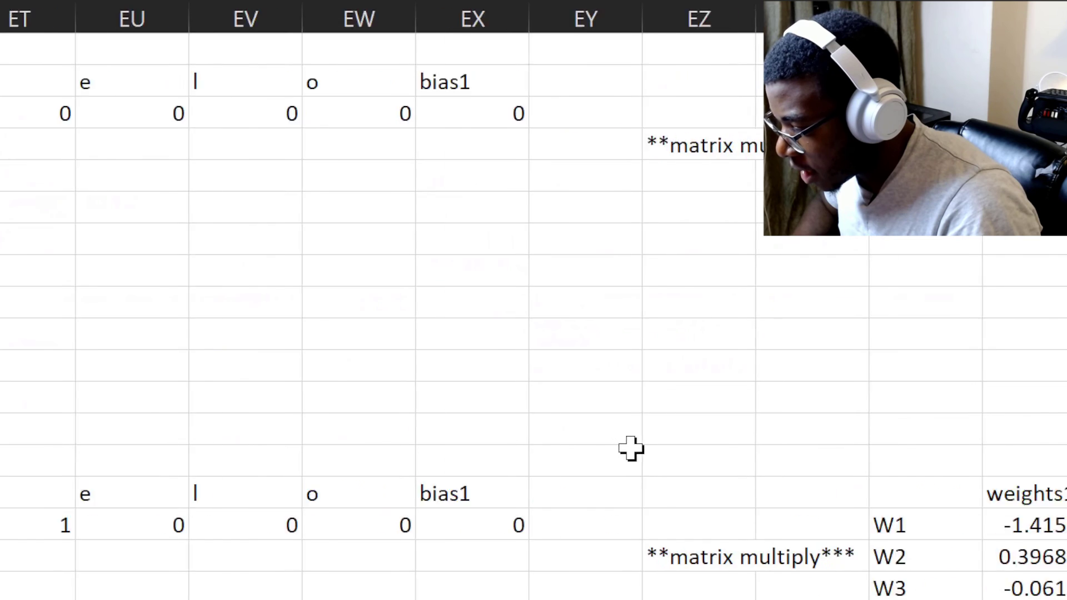
pyautogui.hscroll(2, 622, 448)
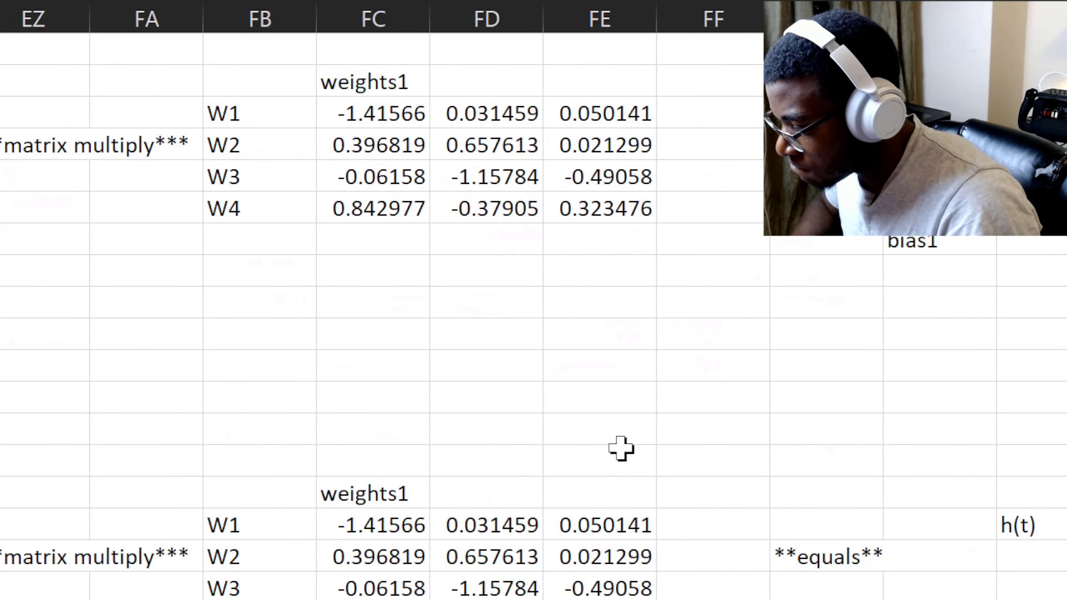
pyautogui.hscroll(8, 621, 448)
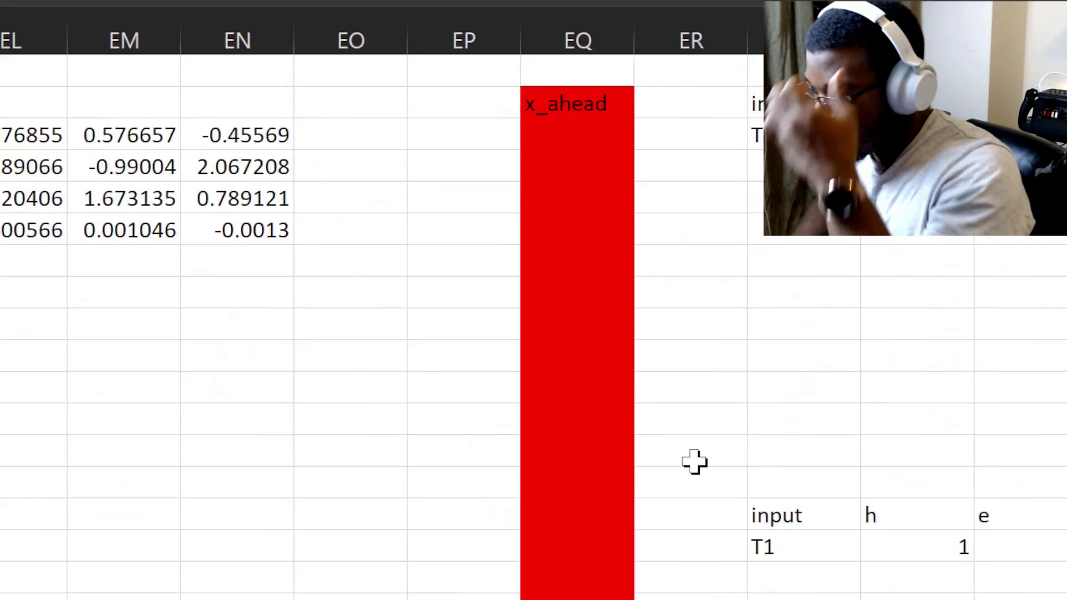
pyautogui.scroll(-10, 724, 448)
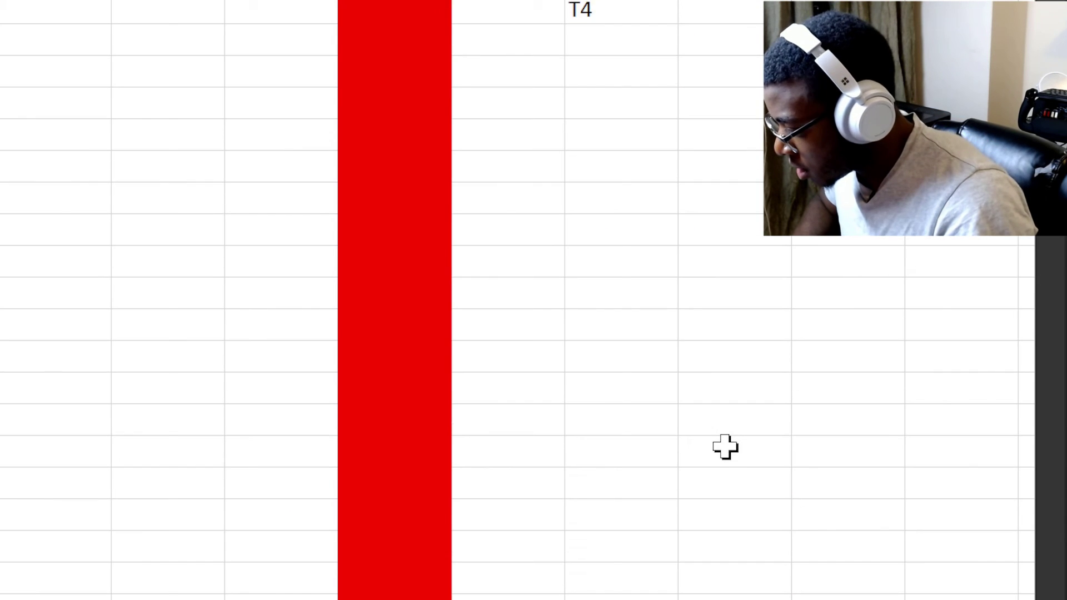
pyautogui.hscroll(10, 725, 447)
pyautogui.hscroll(10, 725, 447)
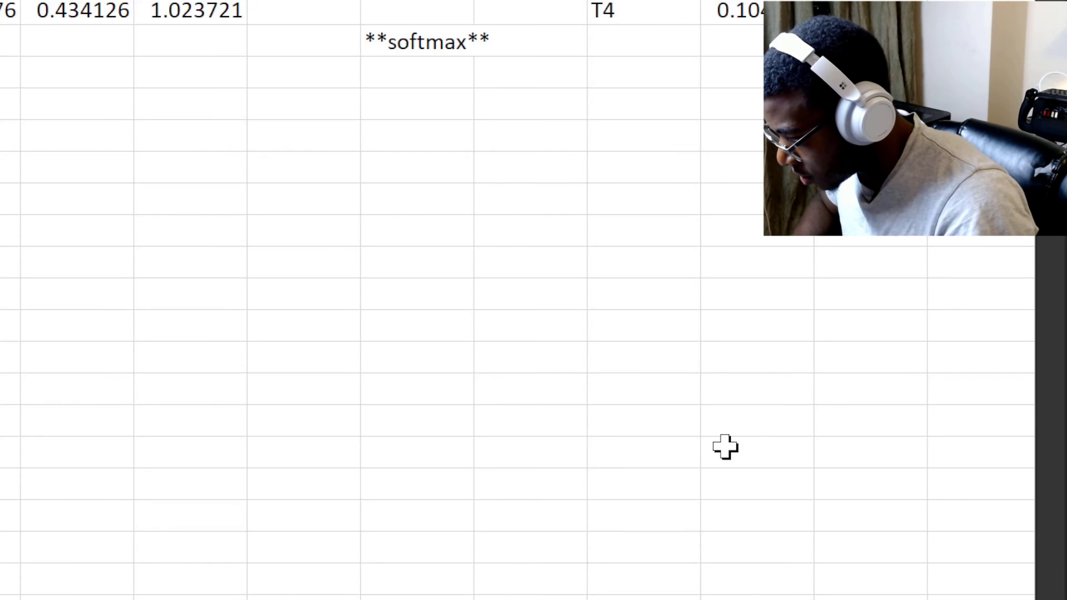
# Clear the extra zero-filled delta_weights and delta_bias tables of the x_ahead block, from column IK rightward and row 43 downward.
pyautogui.hscroll(10, 725, 447)
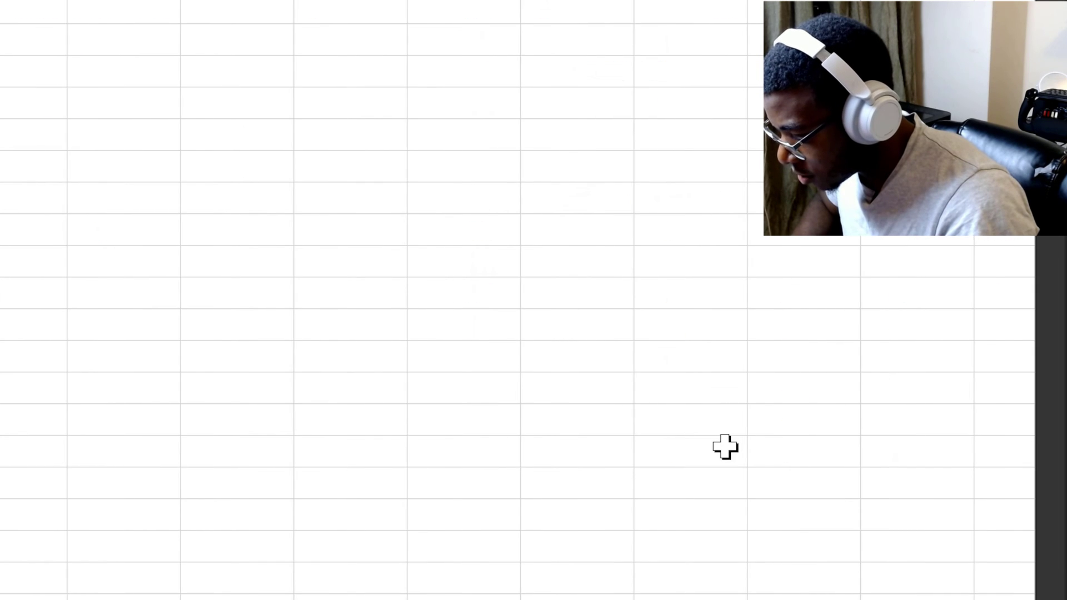
pyautogui.hscroll(-15, 725, 447)
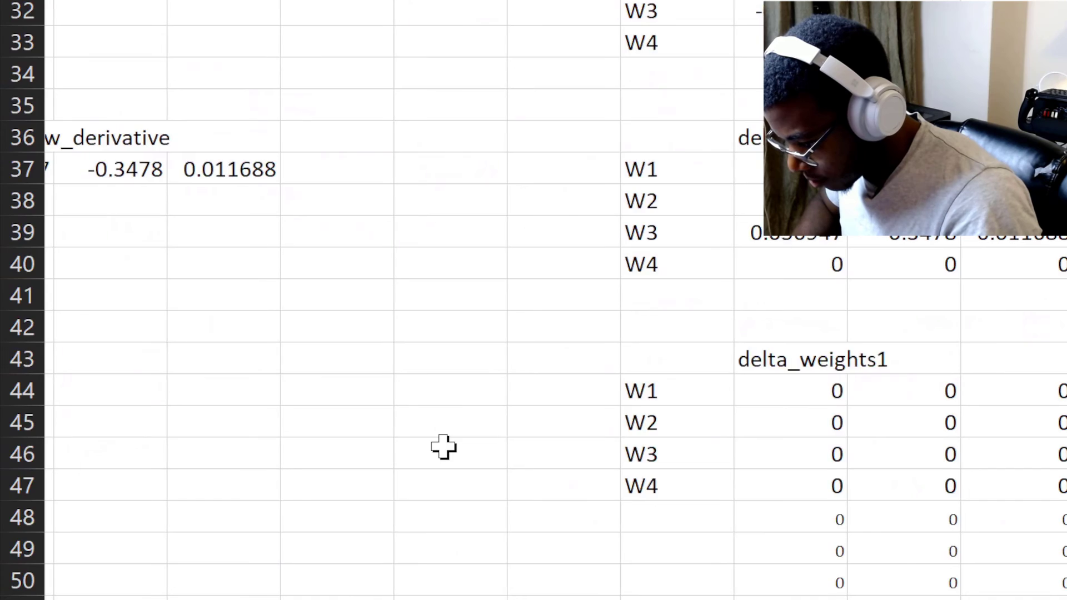
pyautogui.click(49, 351)
pyautogui.hotkey('ctrl', 'shift', 'Right')
pyautogui.hotkey('ctrl', 'shift', 'Right')
pyautogui.hotkey('ctrl', 'shift', 'Right')
pyautogui.hotkey('ctrl', 'shift', 'Right')
pyautogui.hotkey('ctrl', 'shift', 'Right')
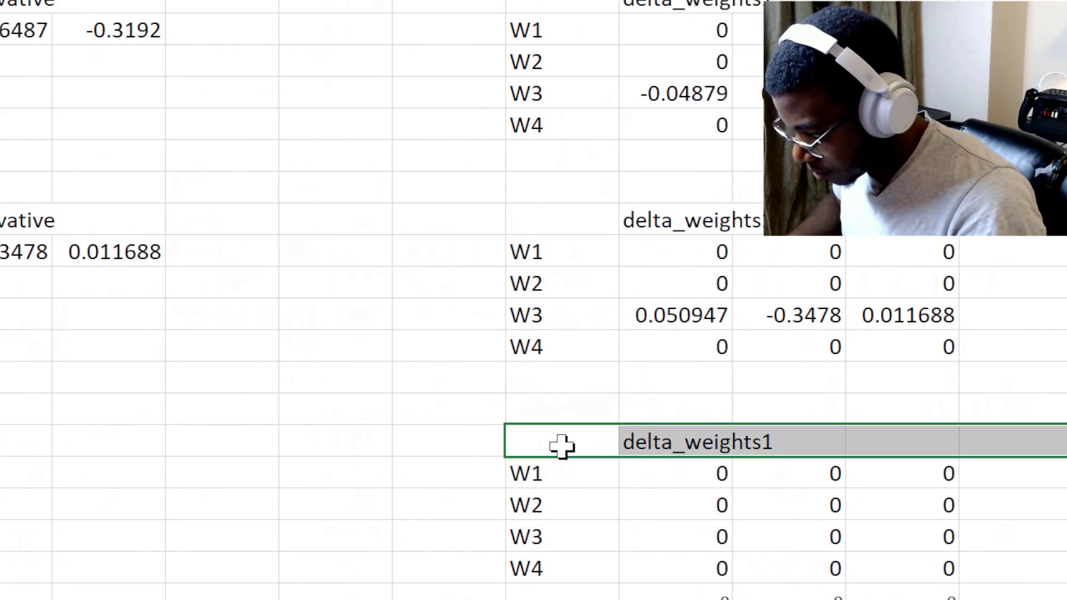
pyautogui.hotkey('ctrl', 'shift', 'Right')
pyautogui.hotkey('ctrl', 'shift', 'Right')
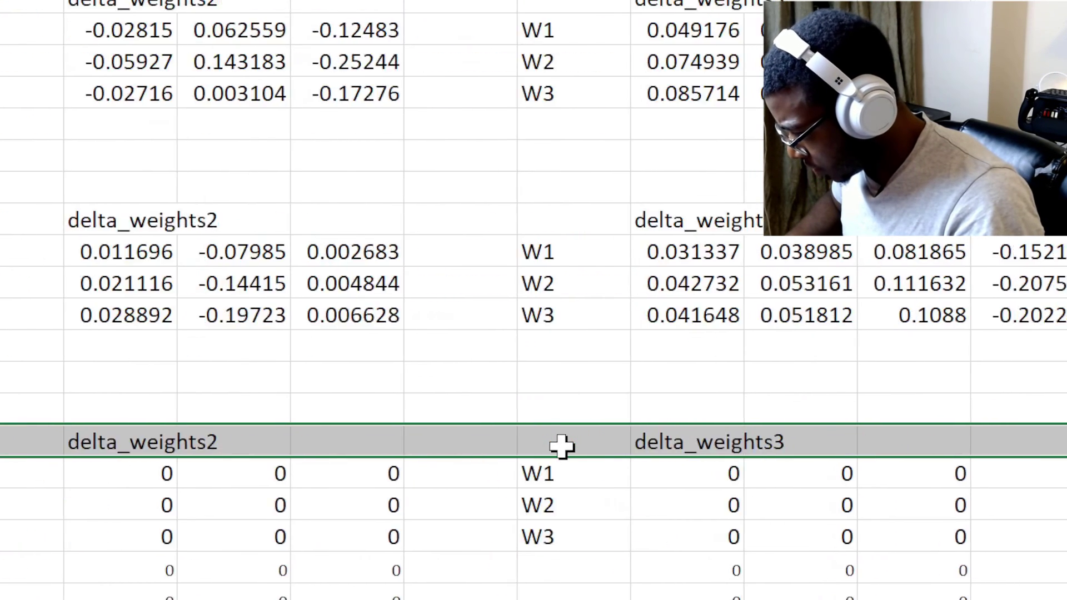
pyautogui.hotkey('shift', 'Down')
pyautogui.hotkey('shift', 'Down')
pyautogui.hotkey('shift', 'Down')
pyautogui.hotkey('shift', 'Down')
pyautogui.hotkey('shift', 'Down')
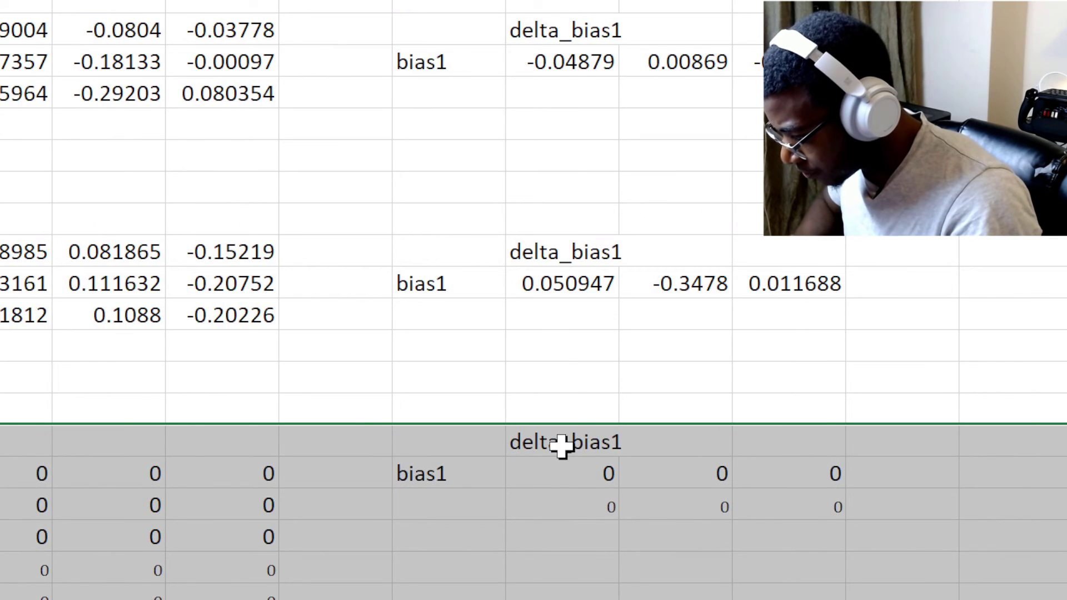
pyautogui.hscroll(-4, 621, 447)
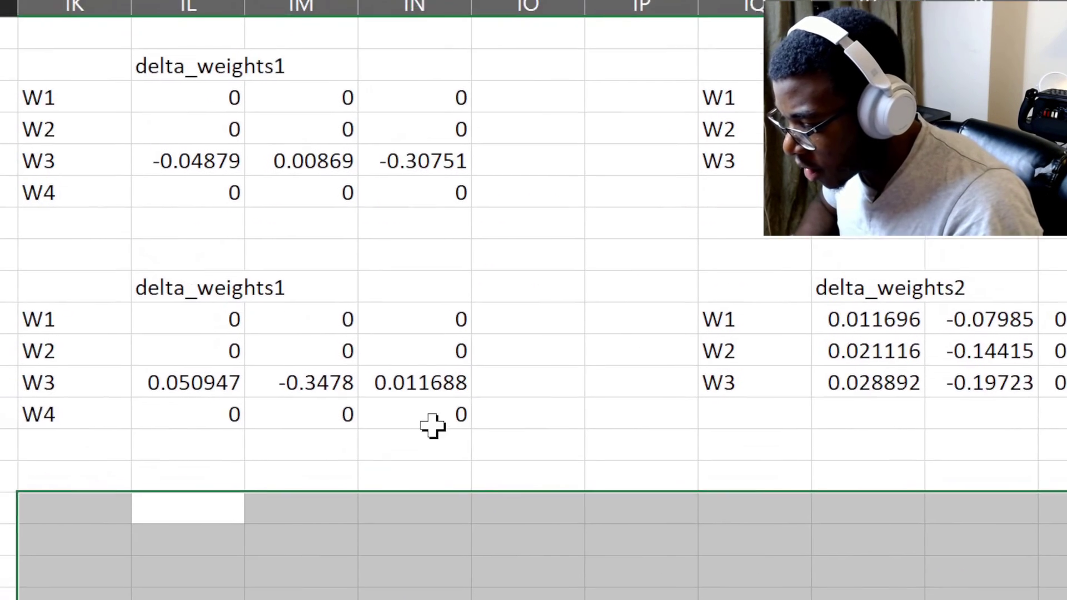
# Examine the x_ahead block's remaining delta tables, hidden derivatives and forward pass, and compare them with the main network's calculations.
pyautogui.click(334, 254)
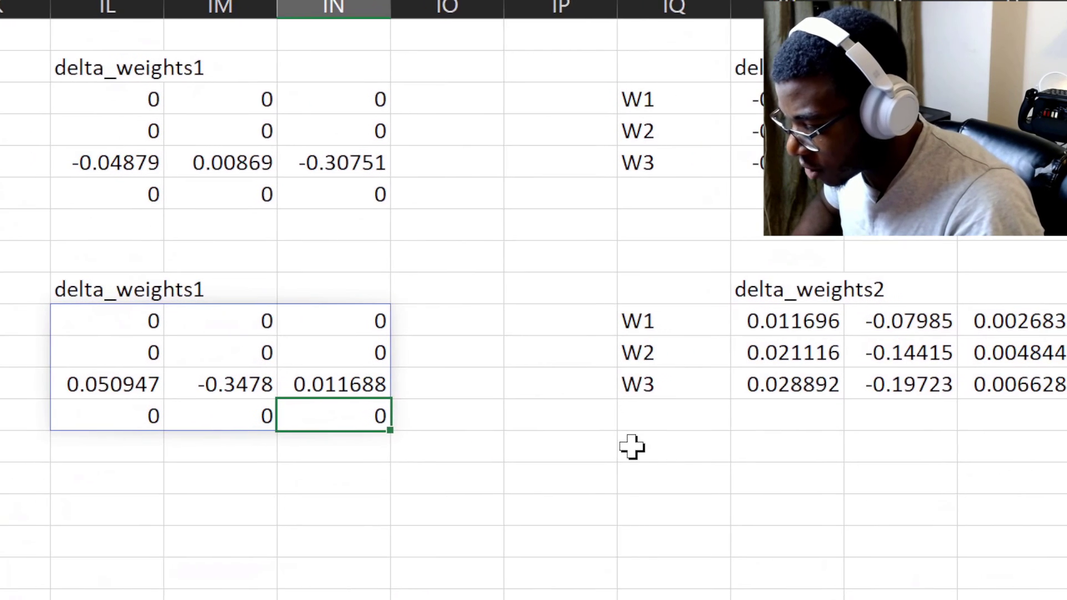
pyautogui.hotkey('shift', 'F10')
pyautogui.press('Escape')
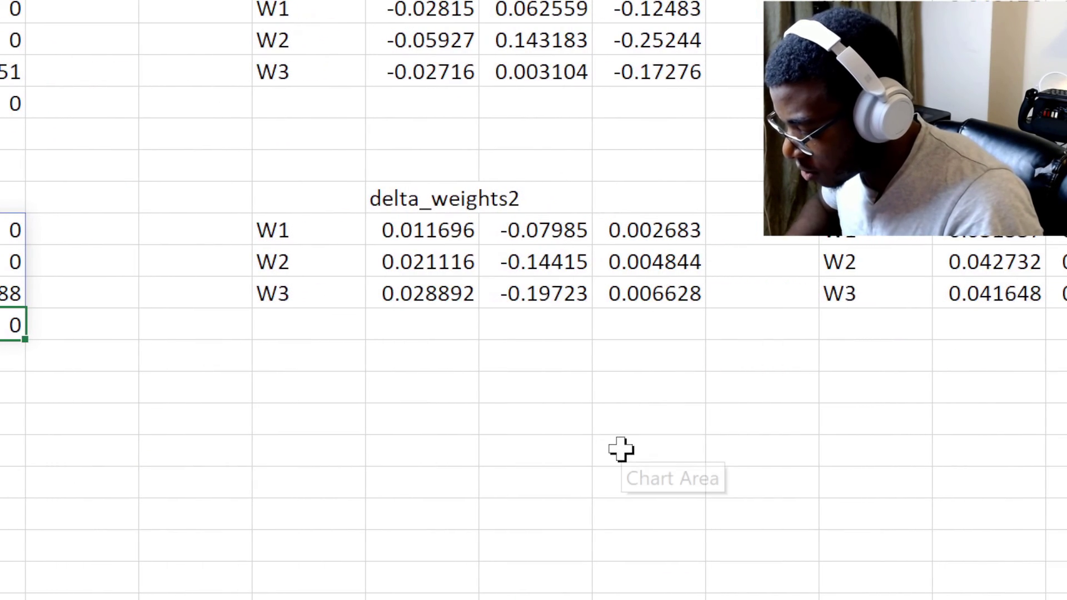
pyautogui.scroll(5, 620, 448)
pyautogui.scroll(15, 621, 448)
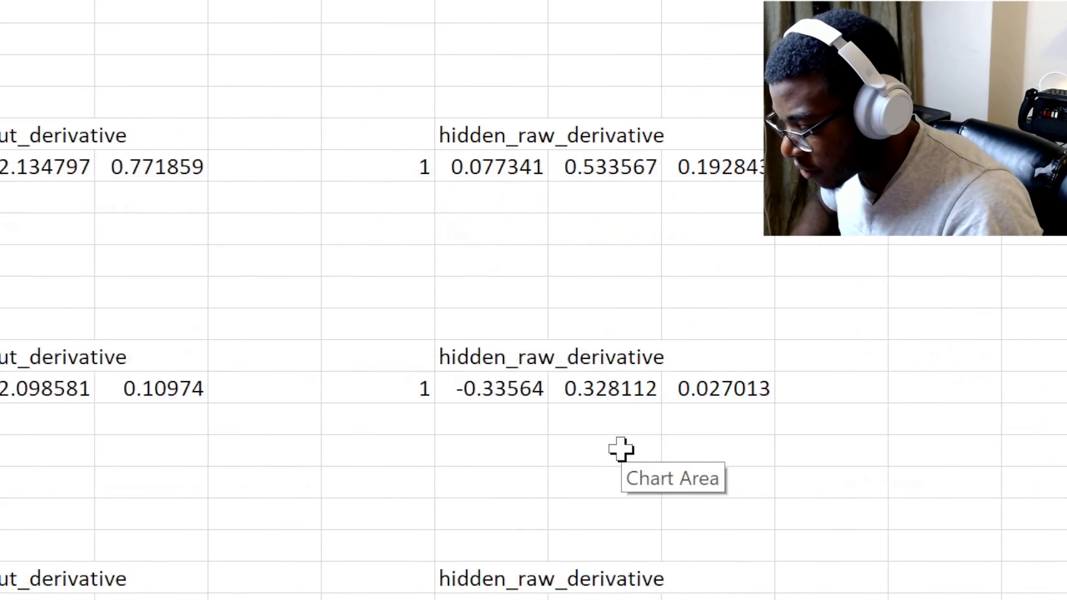
pyautogui.hscroll(10, 621, 449)
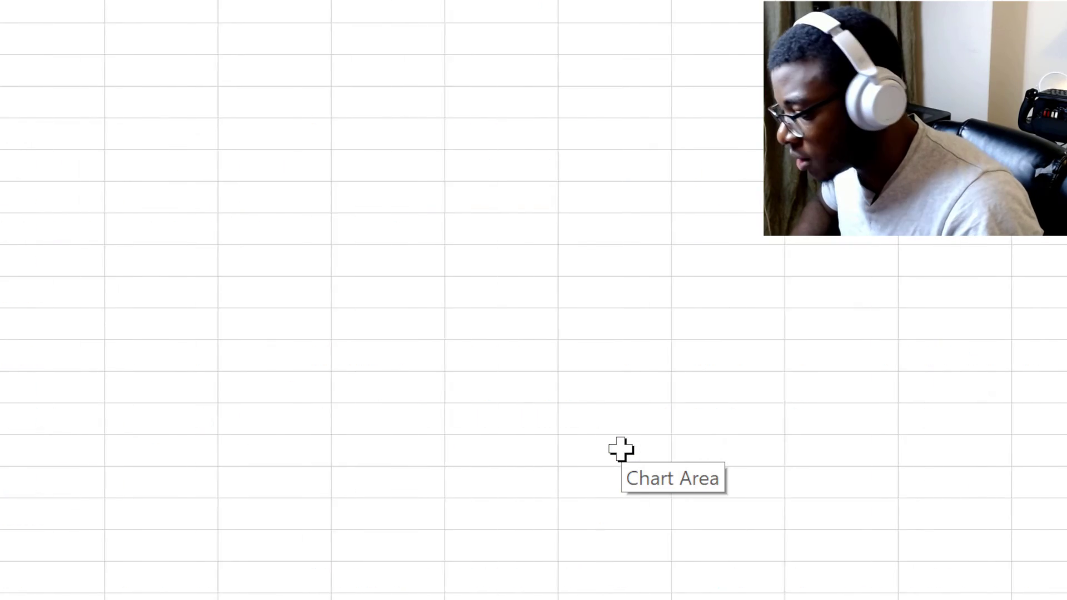
pyautogui.hscroll(-10, 620, 449)
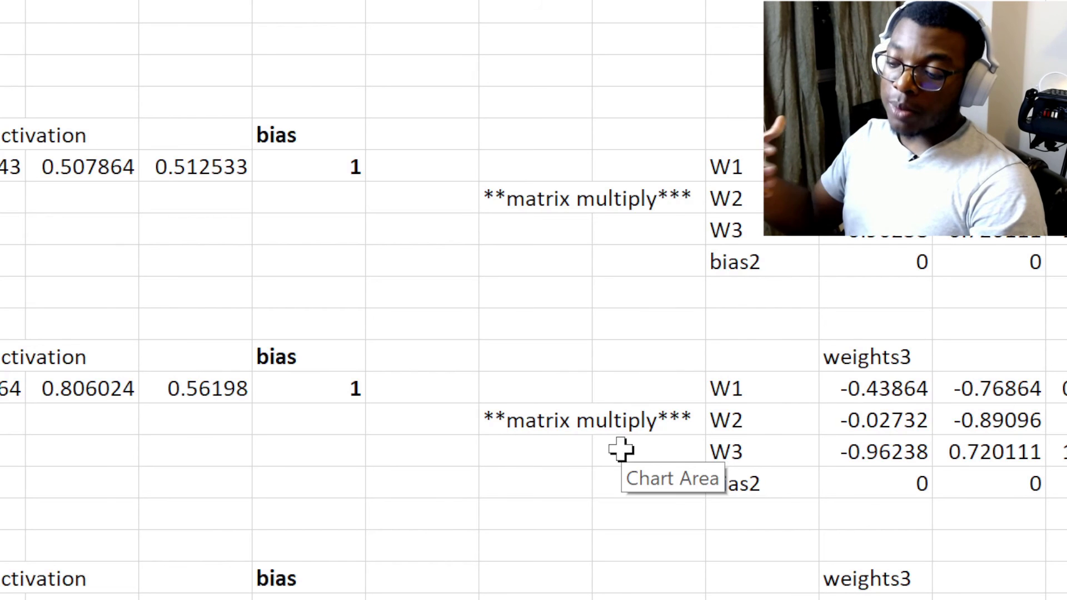
pyautogui.hscroll(-8, 621, 449)
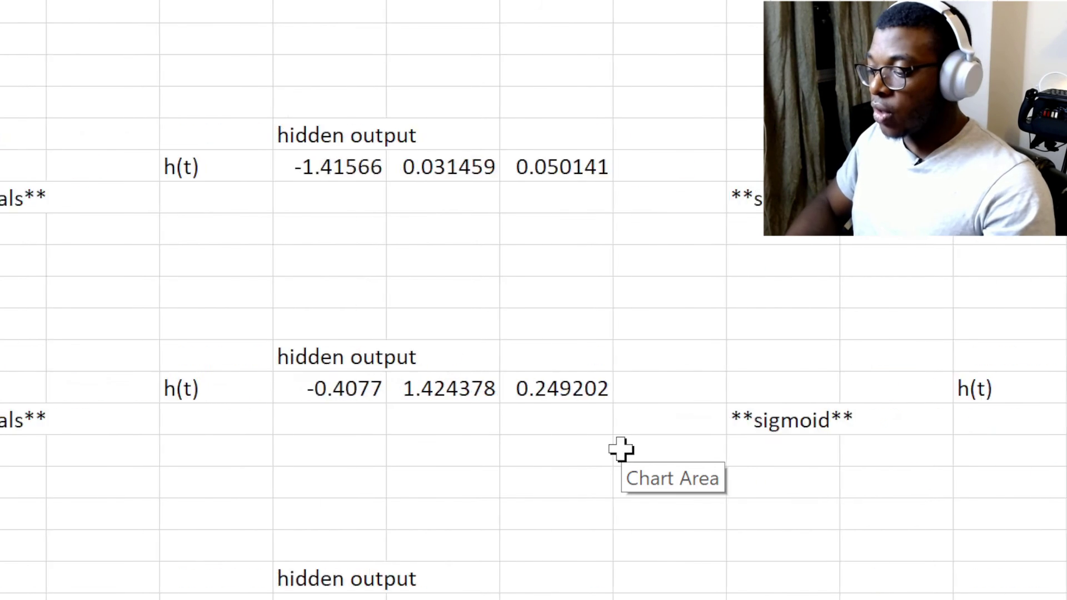
pyautogui.hscroll(-10, 620, 449)
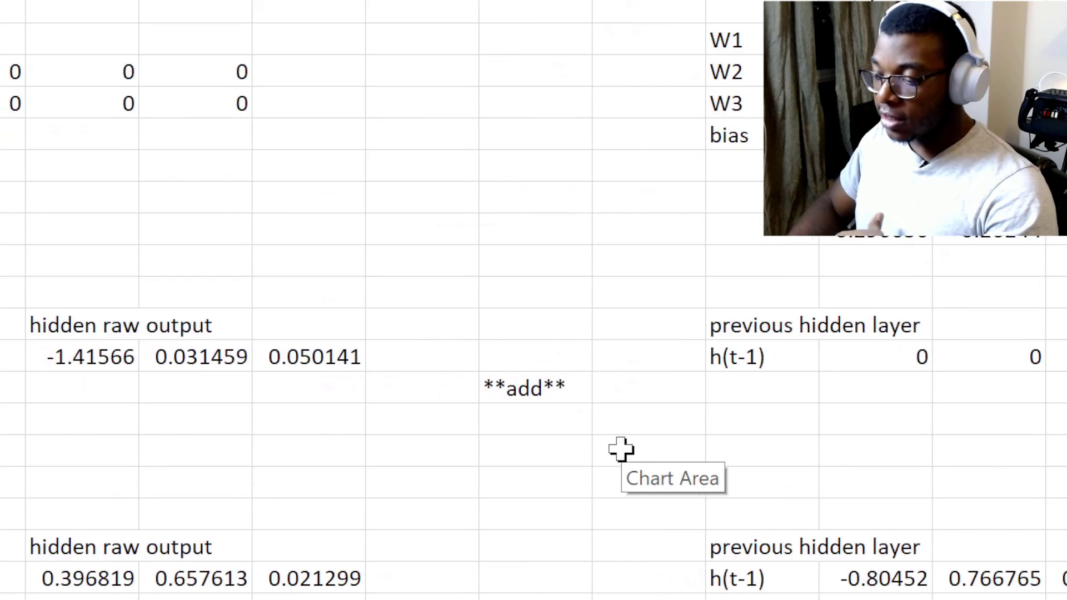
pyautogui.hscroll(12, 659, 448)
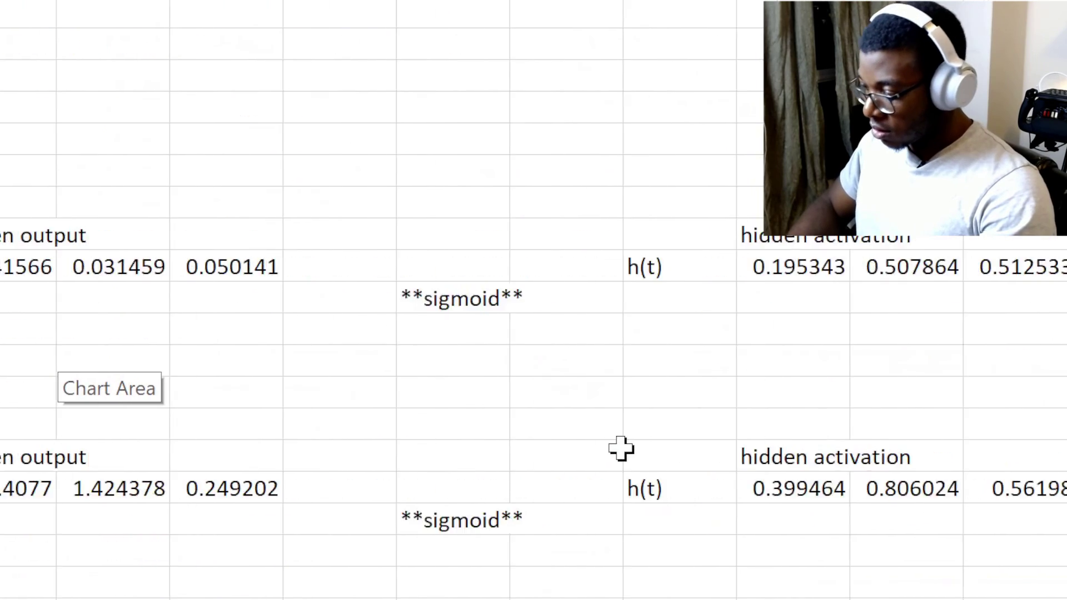
pyautogui.scroll(-6, 621, 449)
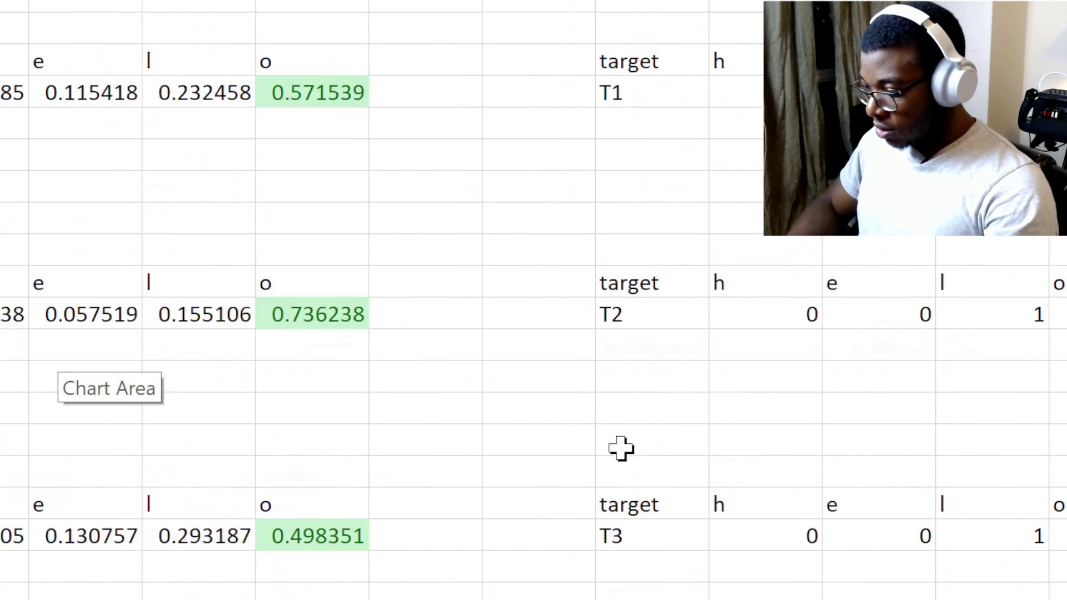
pyautogui.hscroll(8, 621, 448)
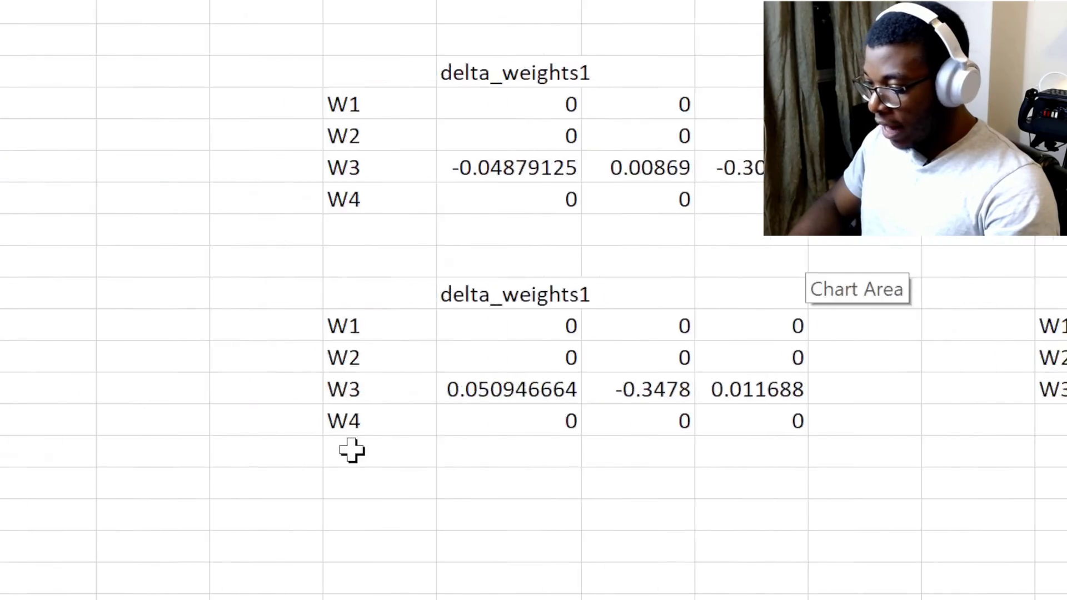
# Clear the logged training values beneath the Error heading, from row 44 downward.
pyautogui.click(555, 448)
pyautogui.hotkey('ctrl', 'Down')
pyautogui.scroll(-3, 554, 447)
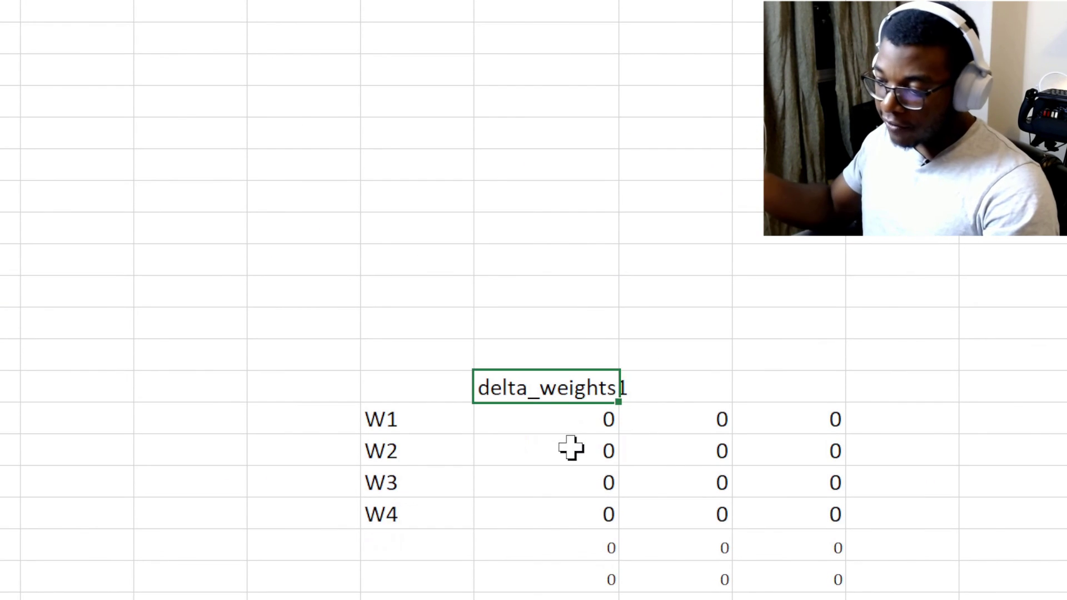
pyautogui.click(207, 383)
pyautogui.hotkey('ctrl', 'Left')
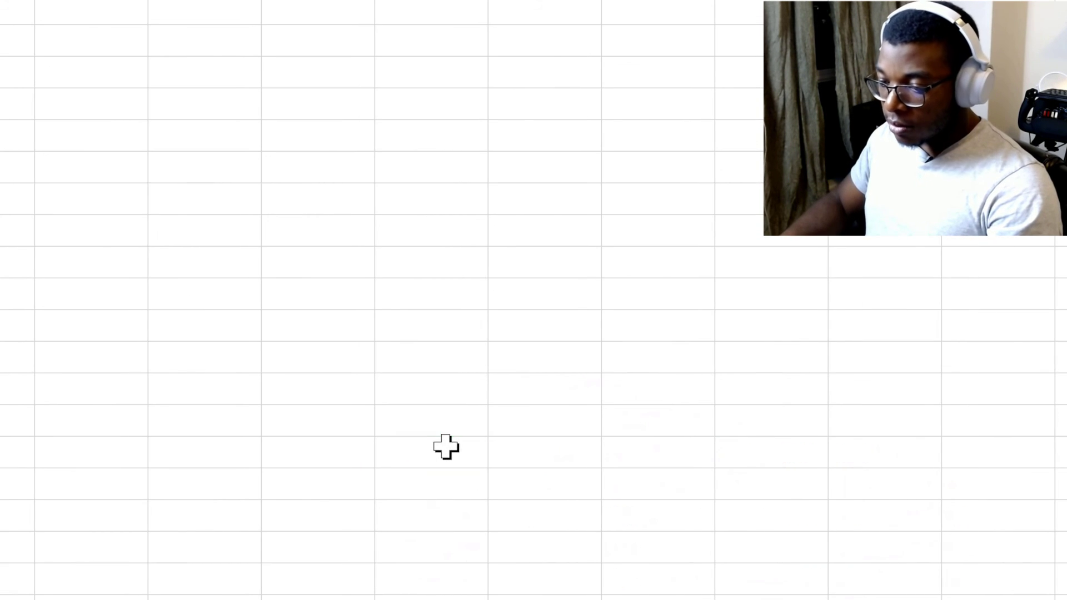
pyautogui.press('Delete')
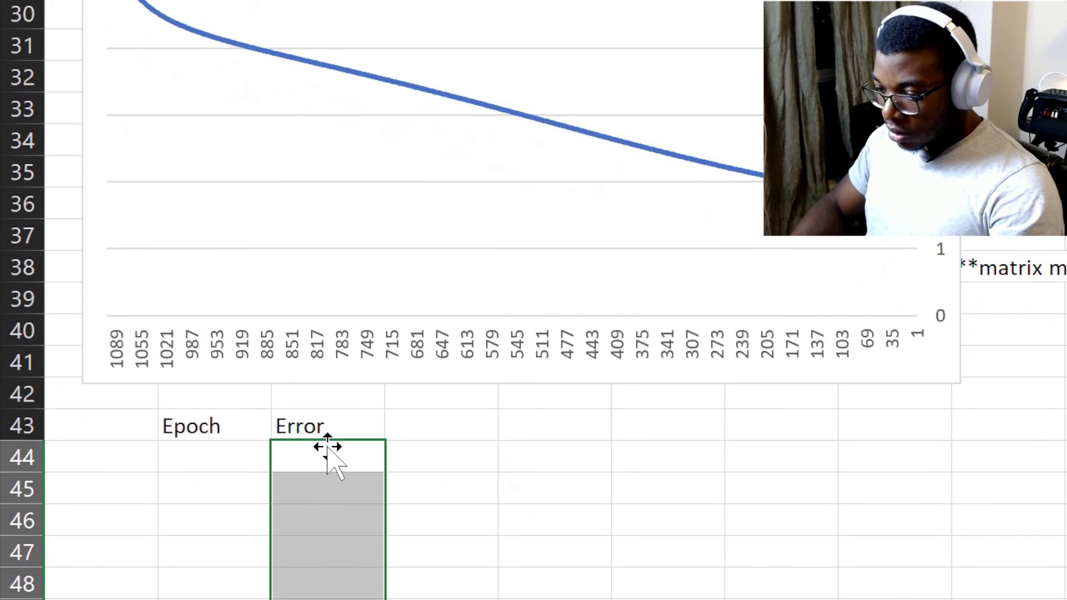
pyautogui.click(329, 451)
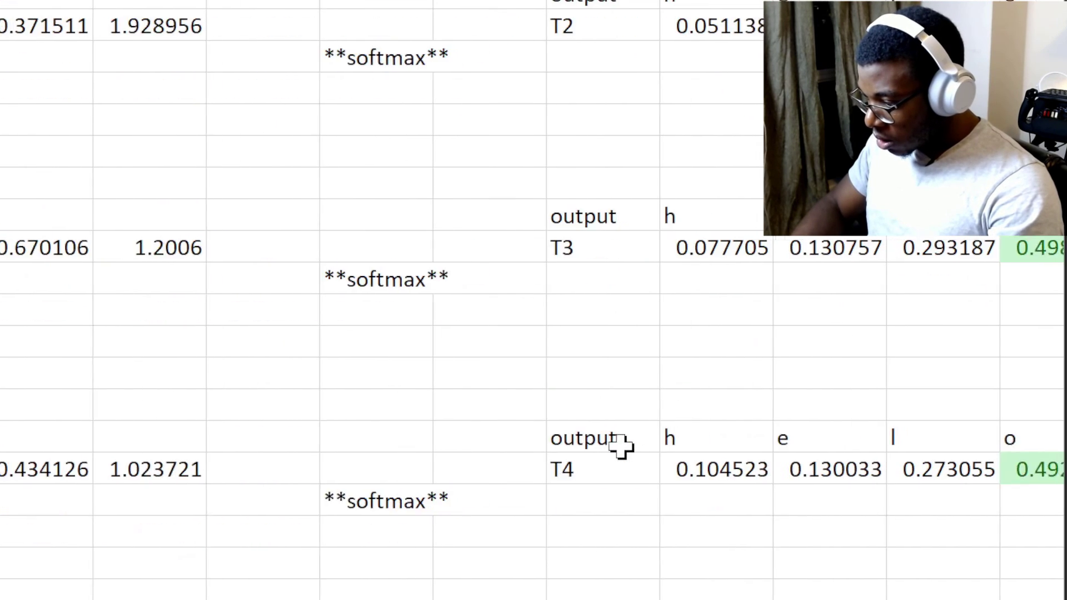
# Examine the T1 to T4 softmax outputs, their targets, the old and new losses, and the delta_weights tables.
pyautogui.hscroll(3, 621, 445)
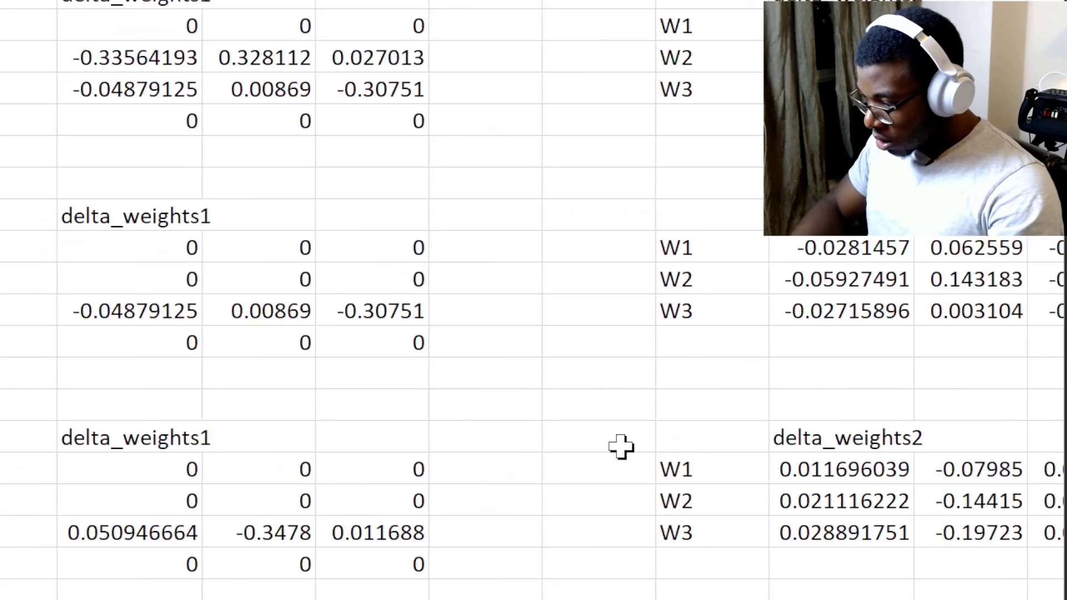
pyautogui.hscroll(-5, 621, 445)
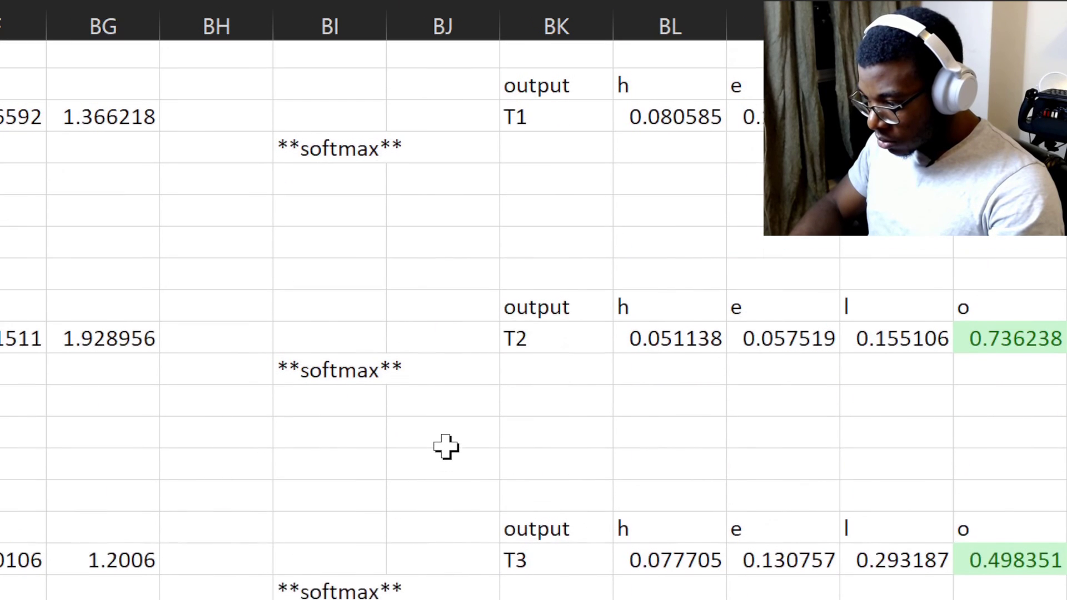
pyautogui.scroll(3, 446, 447)
pyautogui.hscroll(-3, 446, 447)
pyautogui.hscroll(6, 446, 447)
pyautogui.hscroll(10, 446, 448)
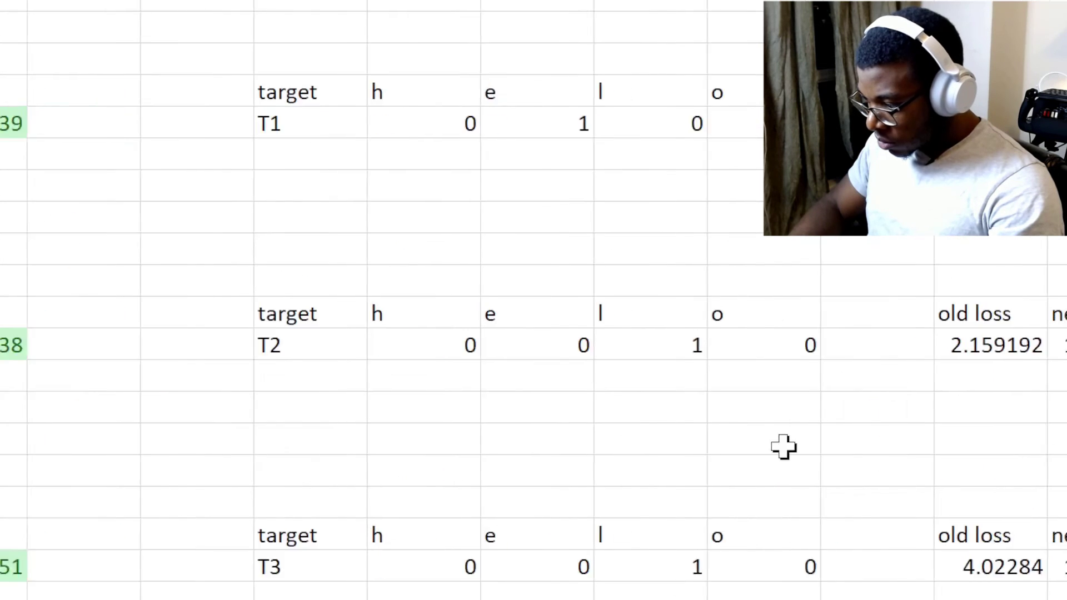
pyautogui.click(441, 436)
pyautogui.hotkey('ctrl', 'c')
pyautogui.click(505, 444)
pyautogui.hscroll(-2, 505, 448)
pyautogui.hscroll(-4, 506, 448)
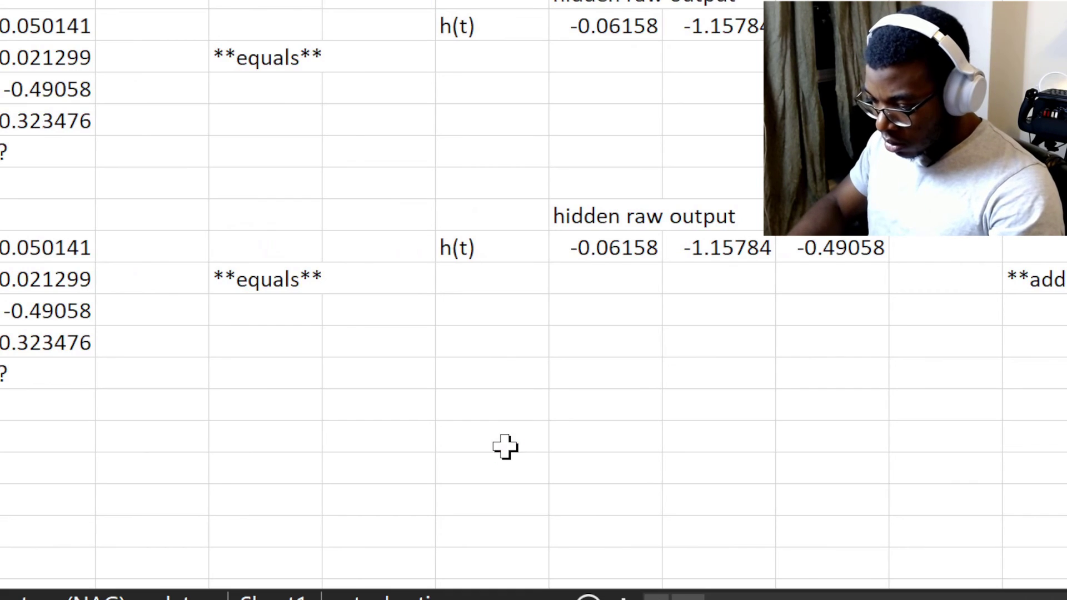
pyautogui.hscroll(-5, 505, 445)
# Return to the learning rate label in A1 and save the workbook.
pyautogui.scroll(10, 435, 240)
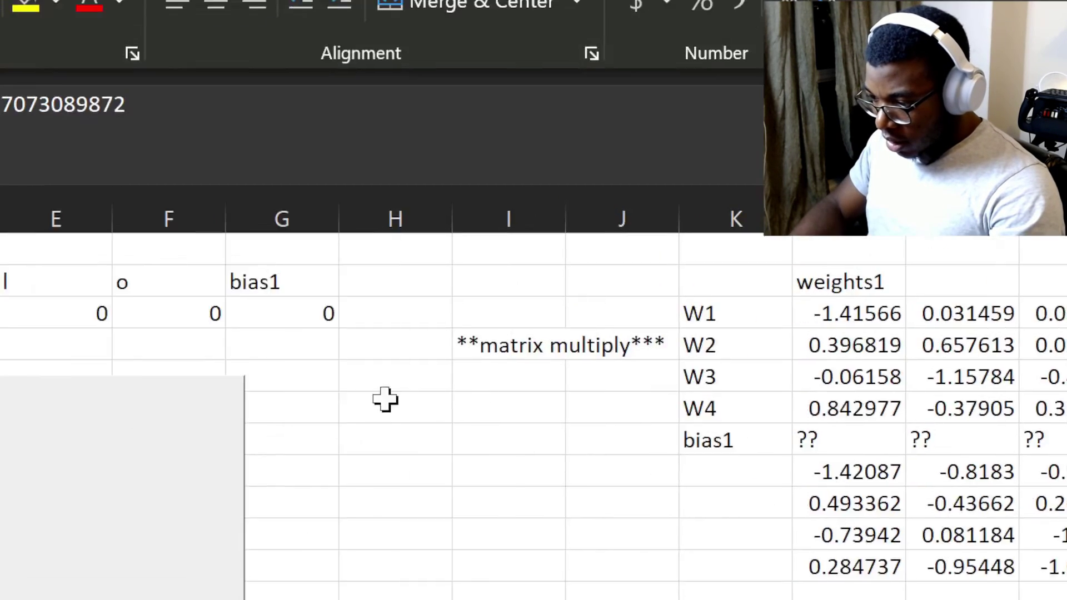
pyautogui.click(122, 443)
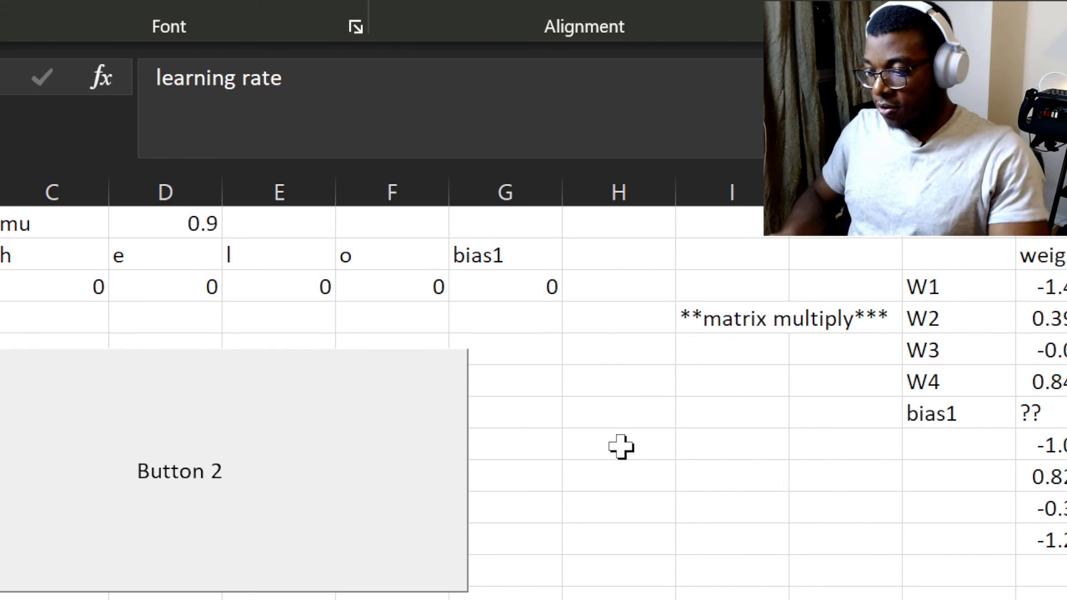
pyautogui.hotkey('ctrl', 's')
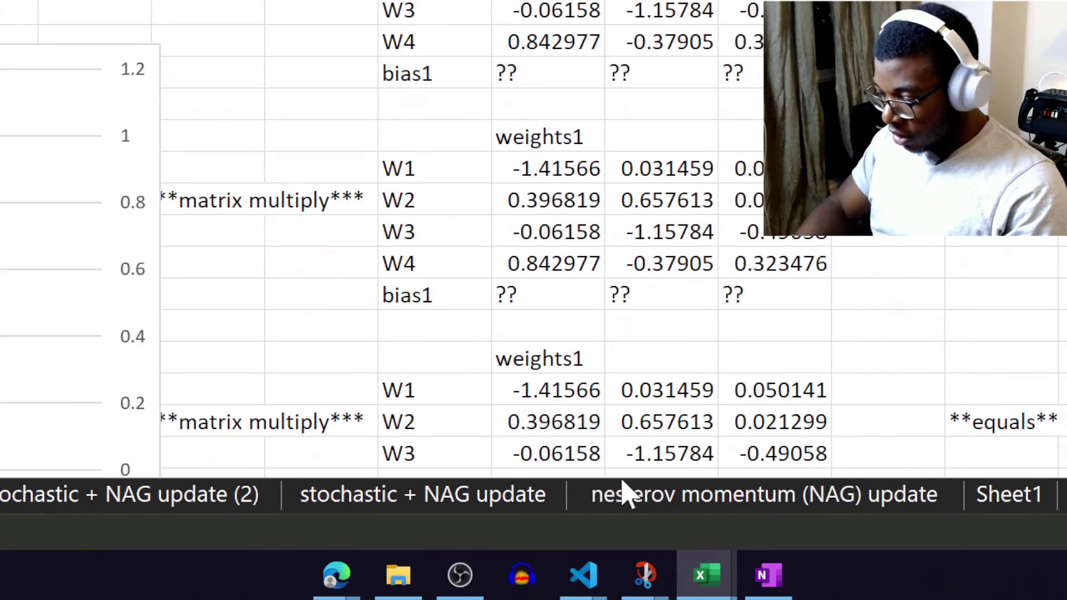
# Check the starting weights3 values, the delta_weights1 table and the weights1 momentum variable formula, ending back at the learning rate cell.
pyautogui.click(625, 495)
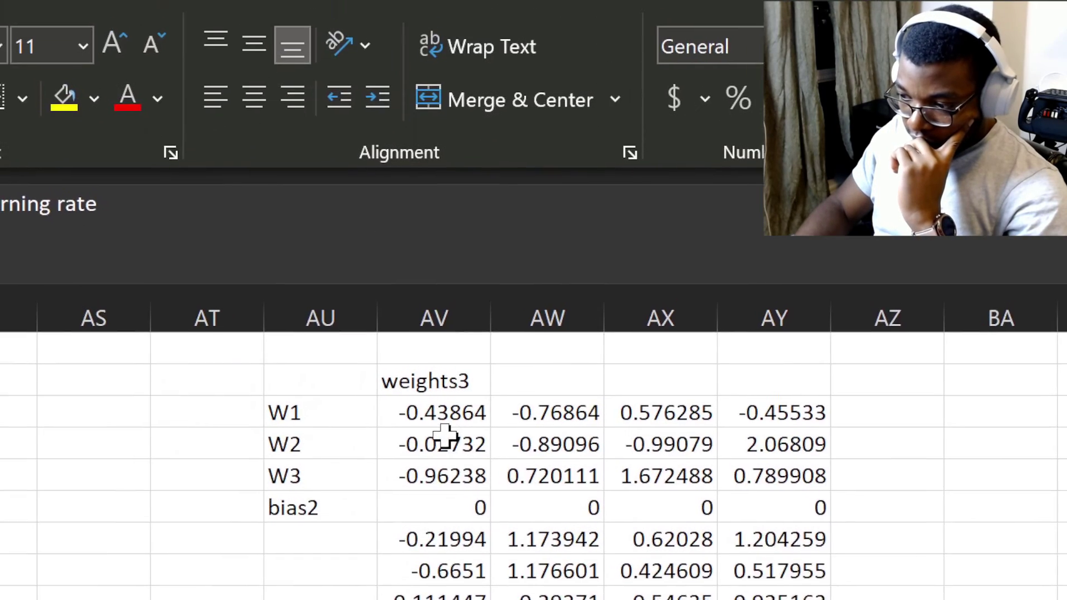
pyautogui.click(446, 442)
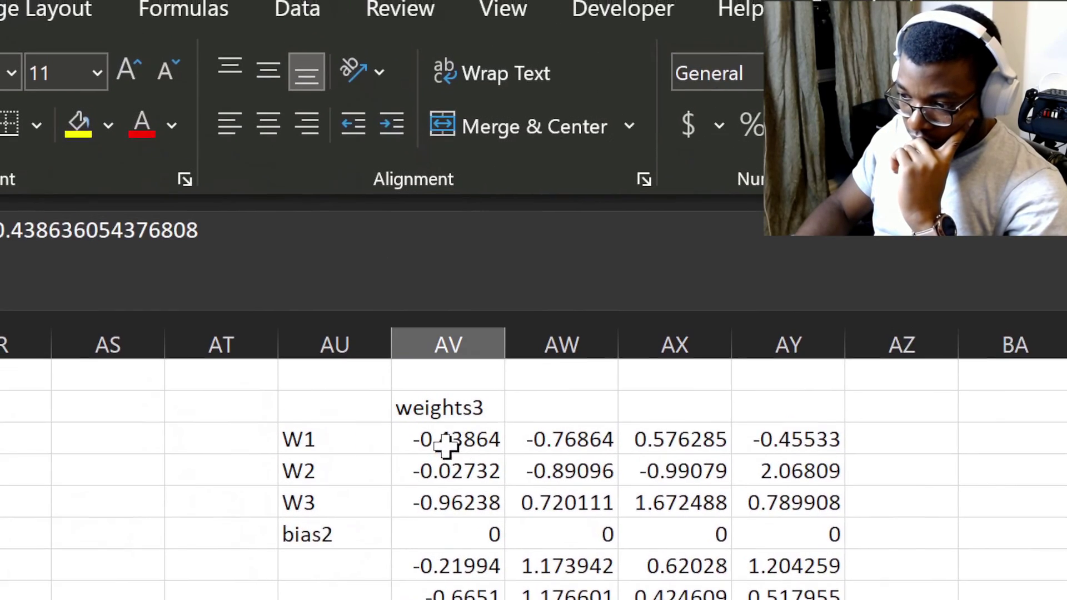
pyautogui.hscroll(5, 703, 446)
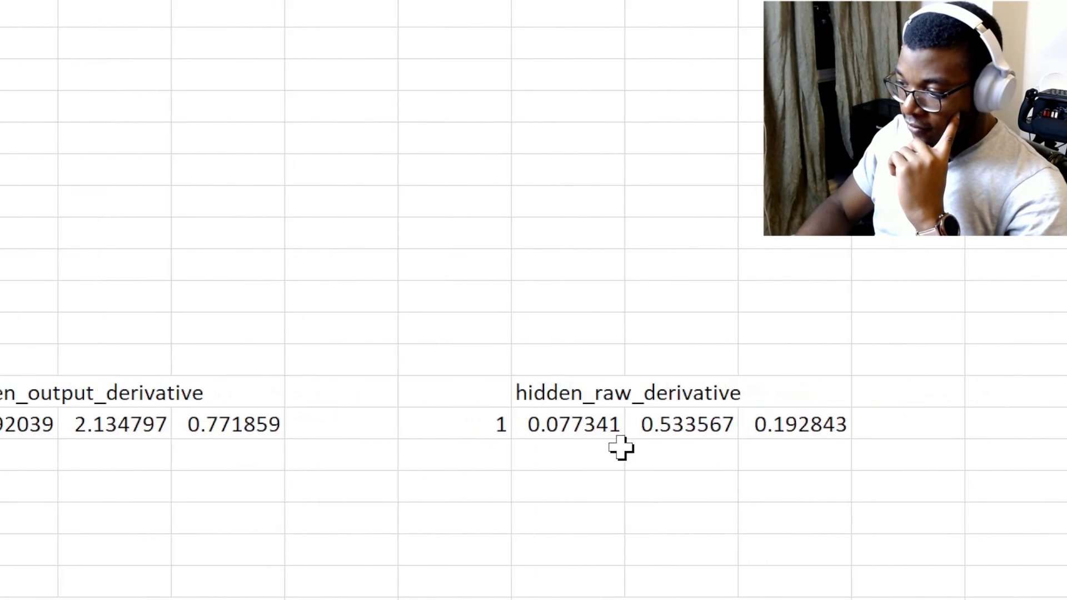
pyautogui.press('Tab')
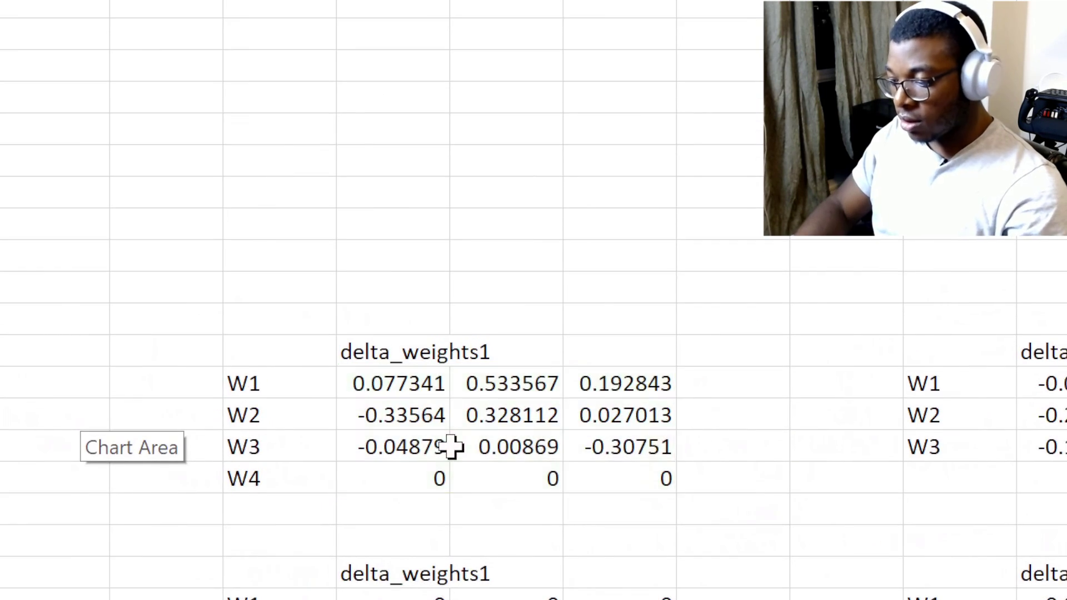
pyautogui.hscroll(-3, 342, 431)
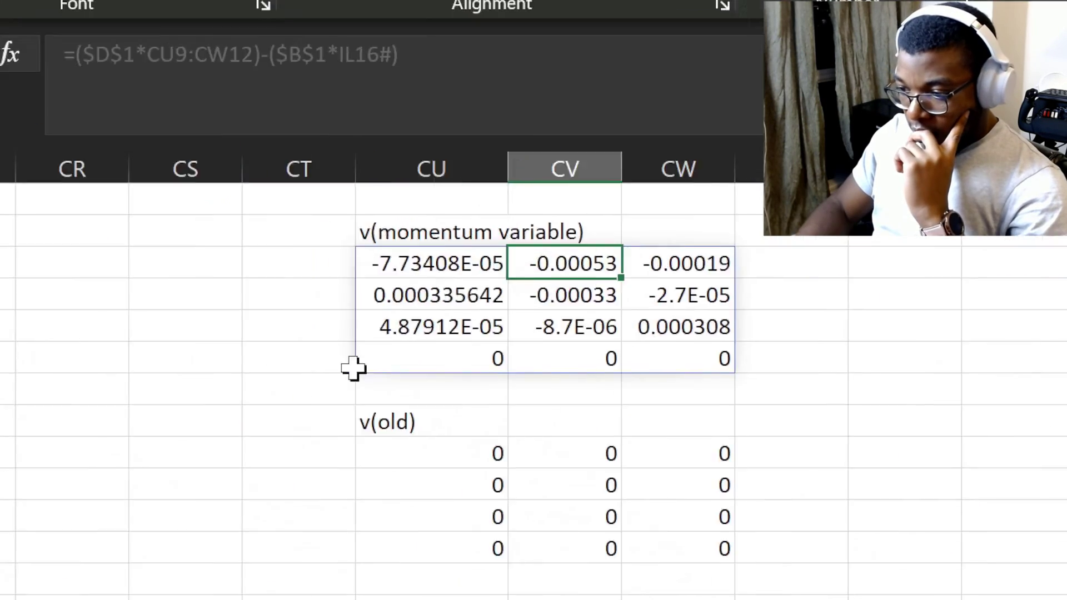
pyautogui.click(232, 324)
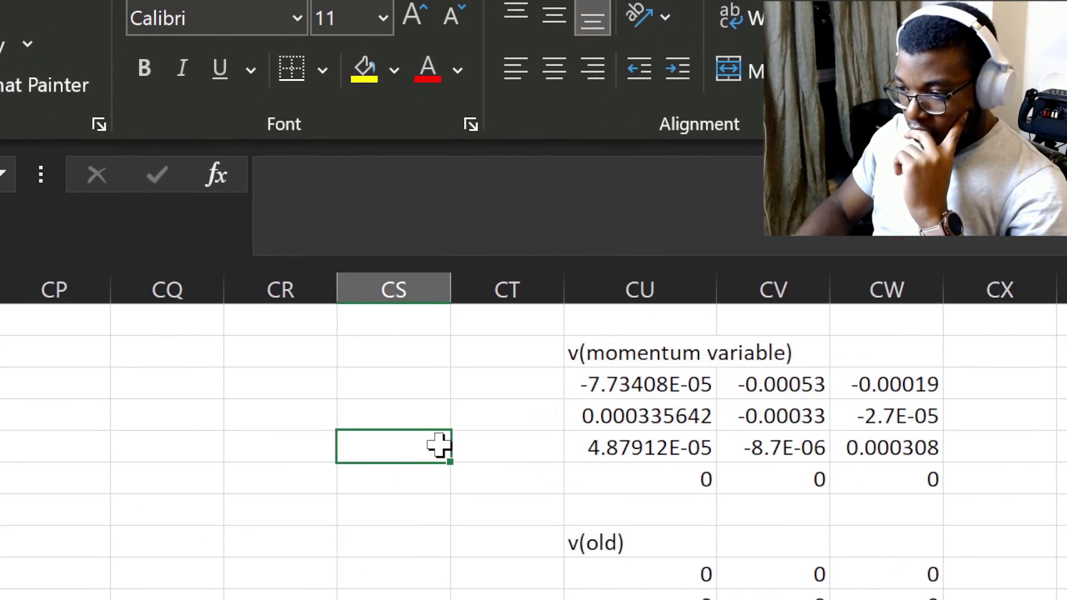
pyautogui.hotkey('ctrl', 'Home')
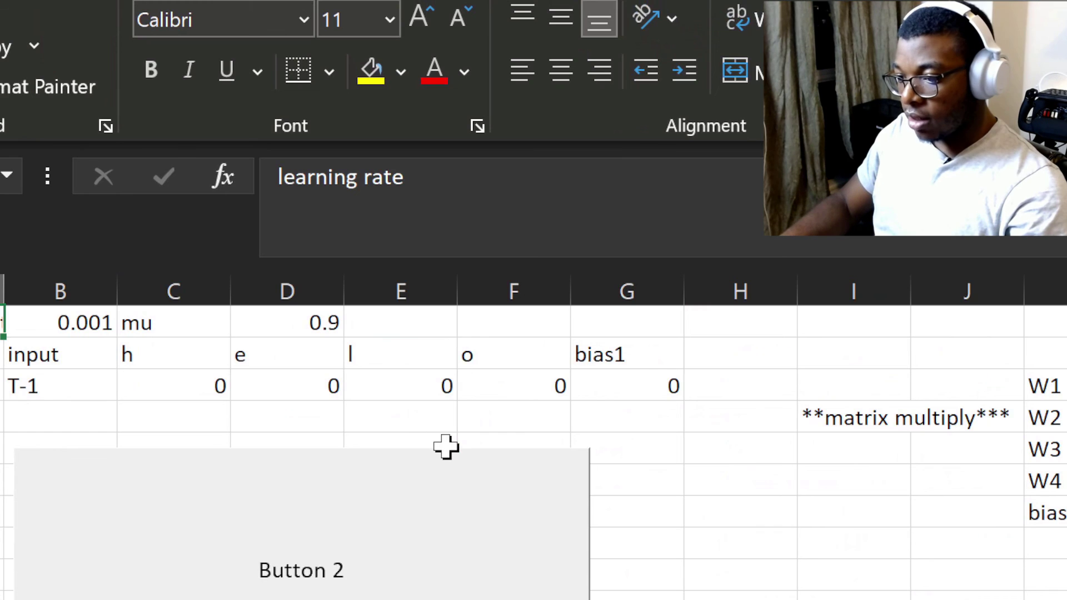